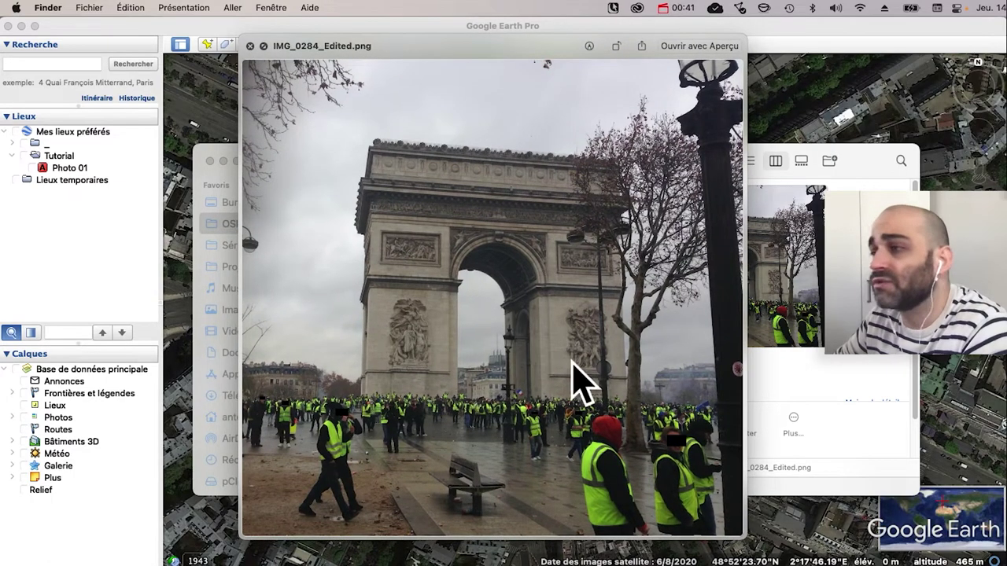
Step: Close the full-size Arc de Triomphe photo preview and switch to Firefox
key("space")
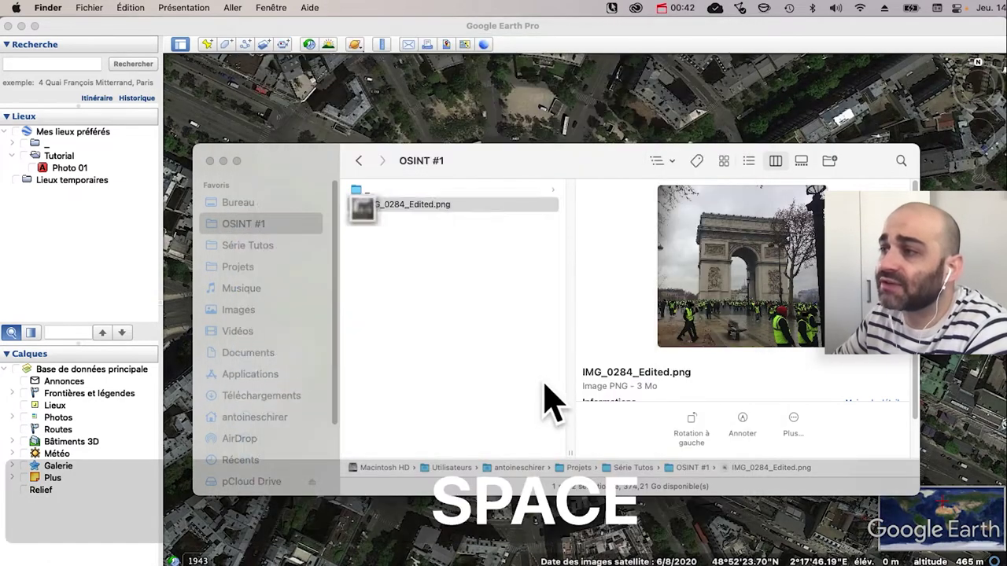
key("cmd+Tab")
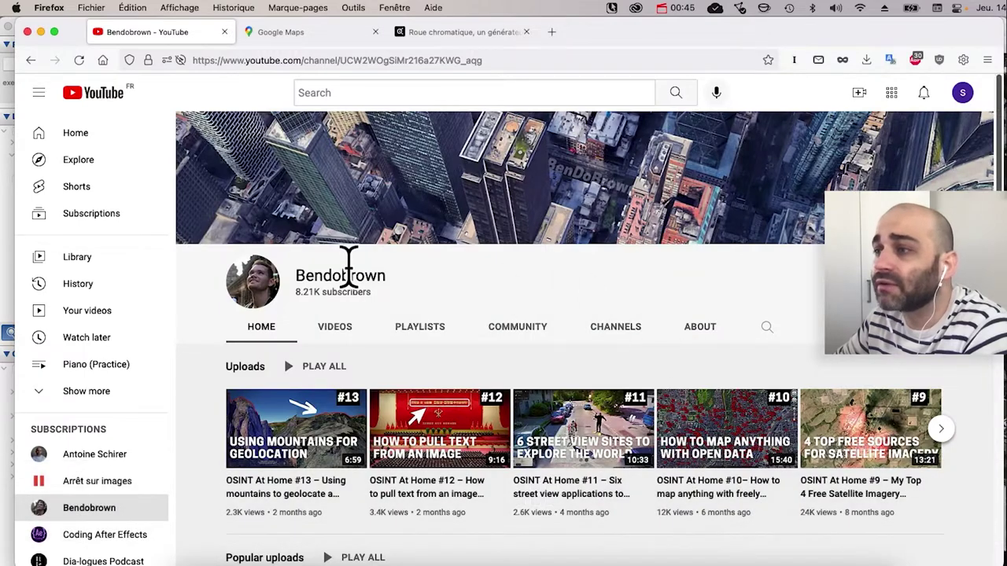
Step: Browse the OSINT At Home channel's uploads, then bring Google Earth Pro to the front
scroll(401, 319, "down", 1)
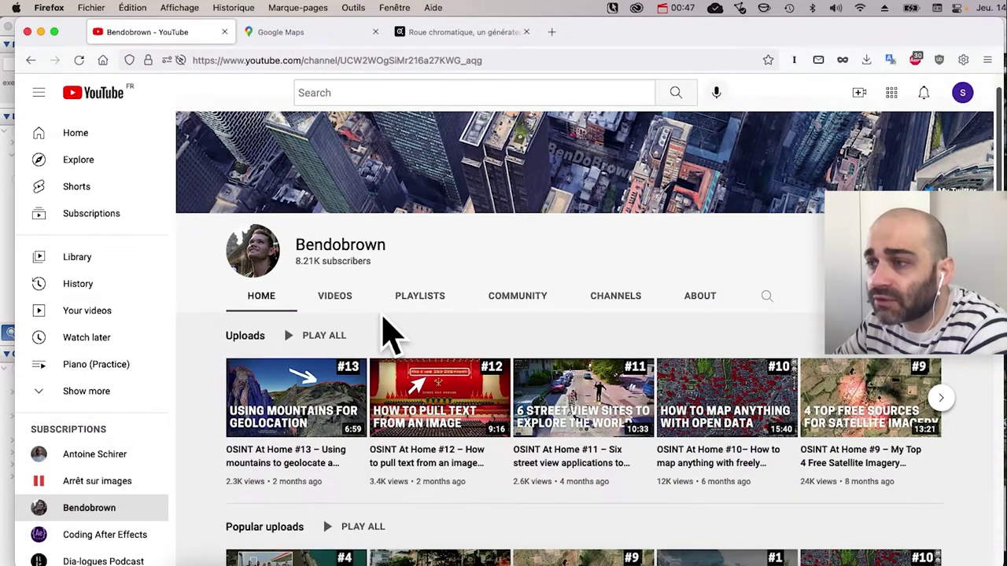
scroll(389, 338, "down", 2)
scroll(404, 315, "up", 2)
scroll(411, 315, "down", 5)
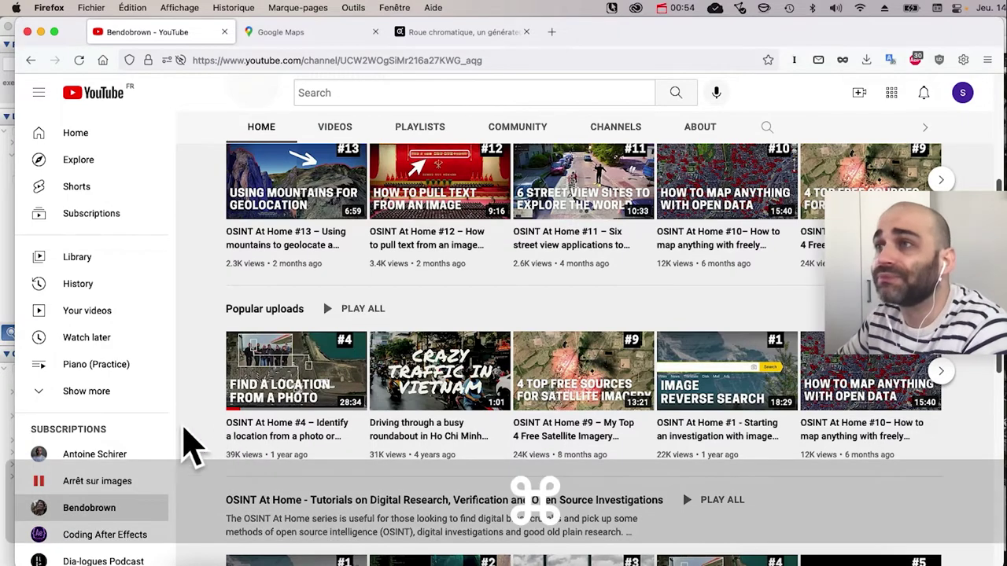
key("super+Tab")
left_click(511, 326)
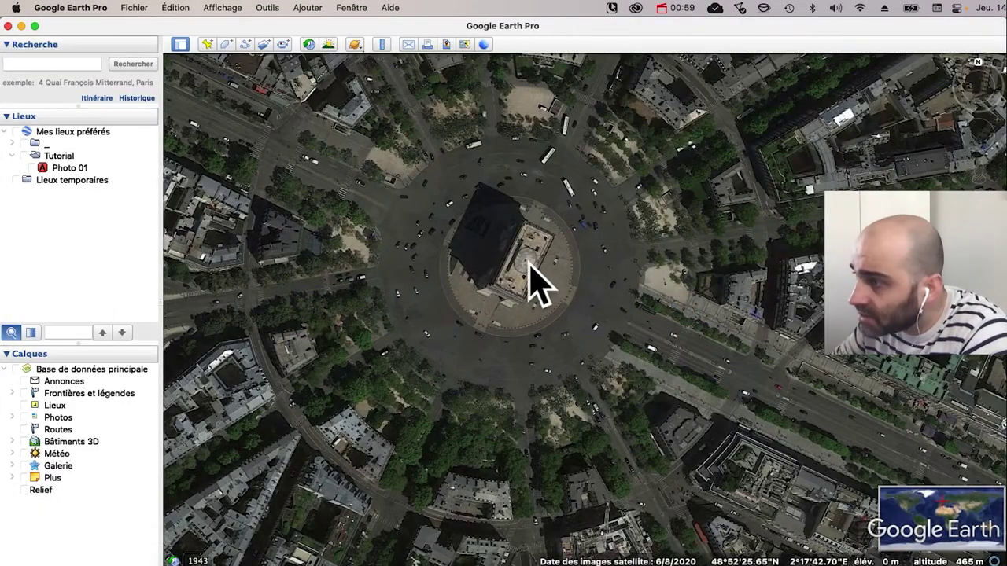
Step: Create a new folder named 01-ASSETS in the OSINT #1 Finder window
key("super+Tab")
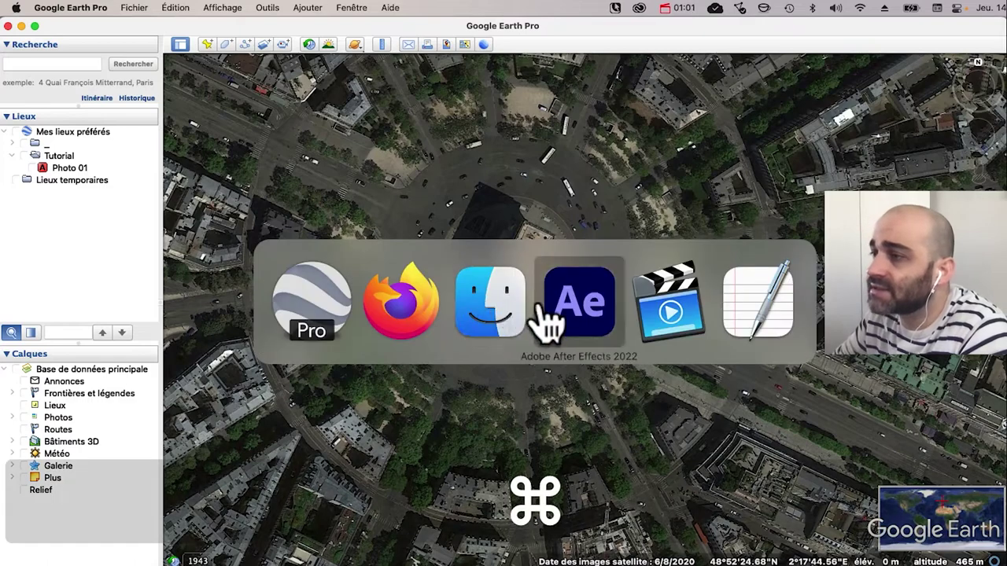
left_click(490, 315)
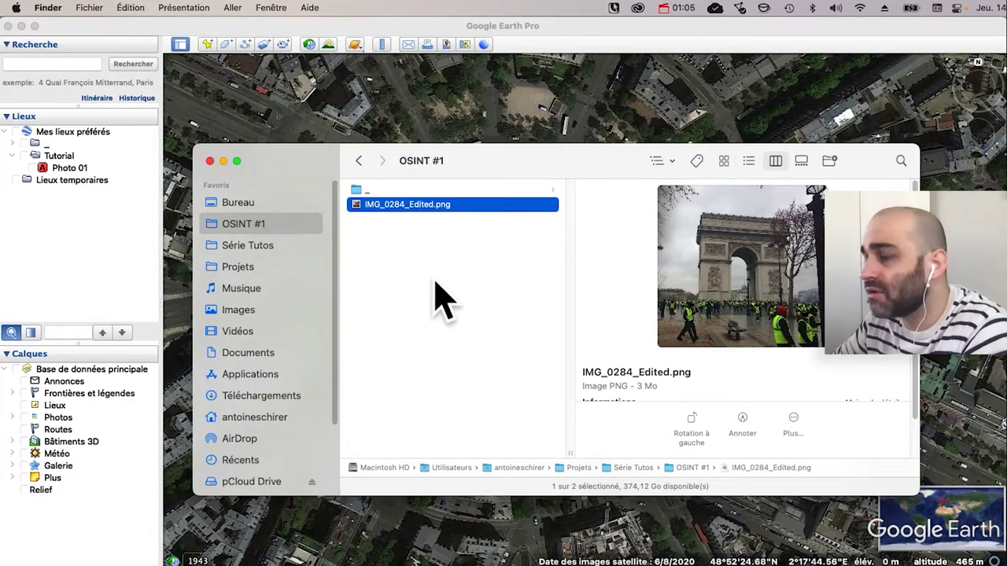
left_click(463, 274)
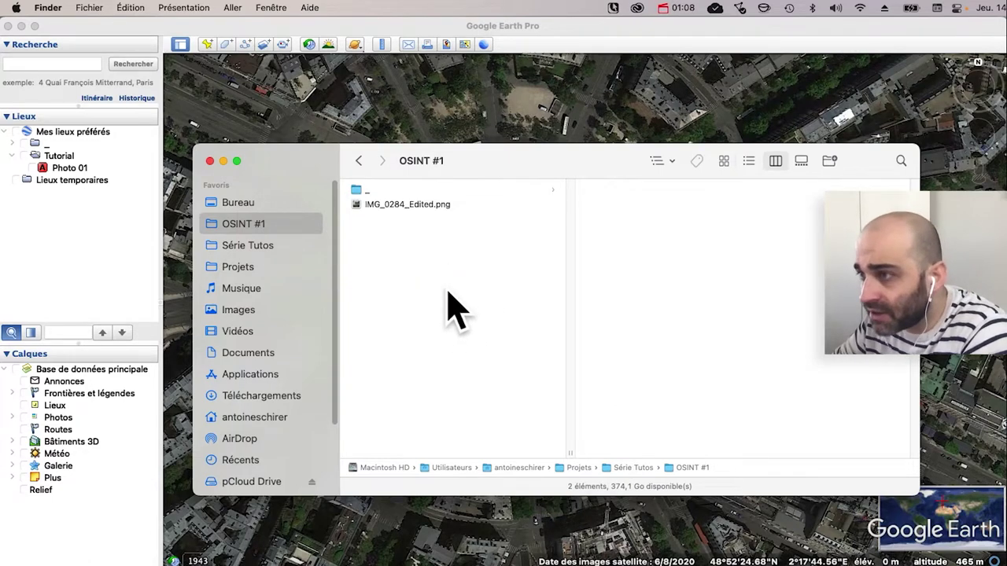
right_click(462, 275)
left_click(481, 284)
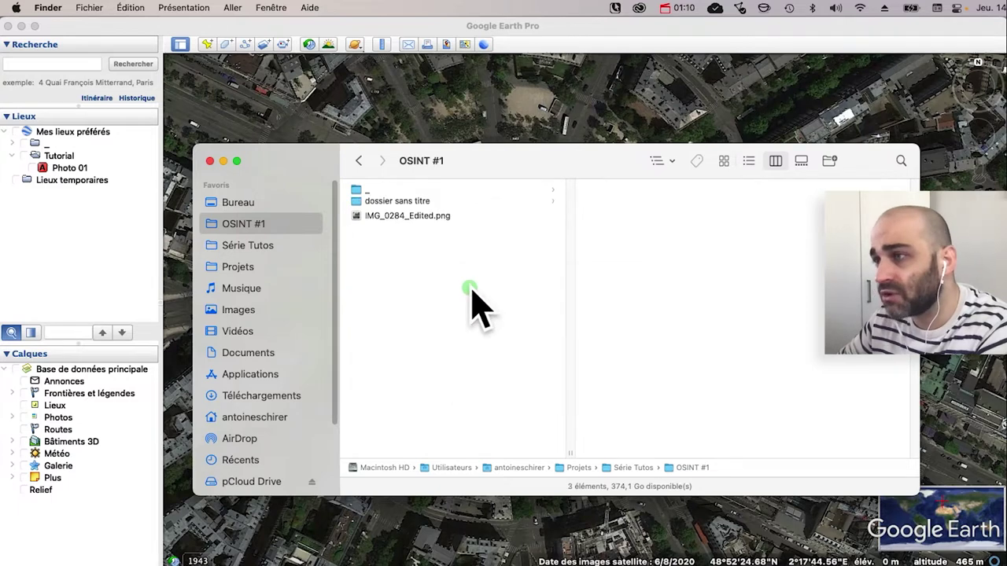
type("01")
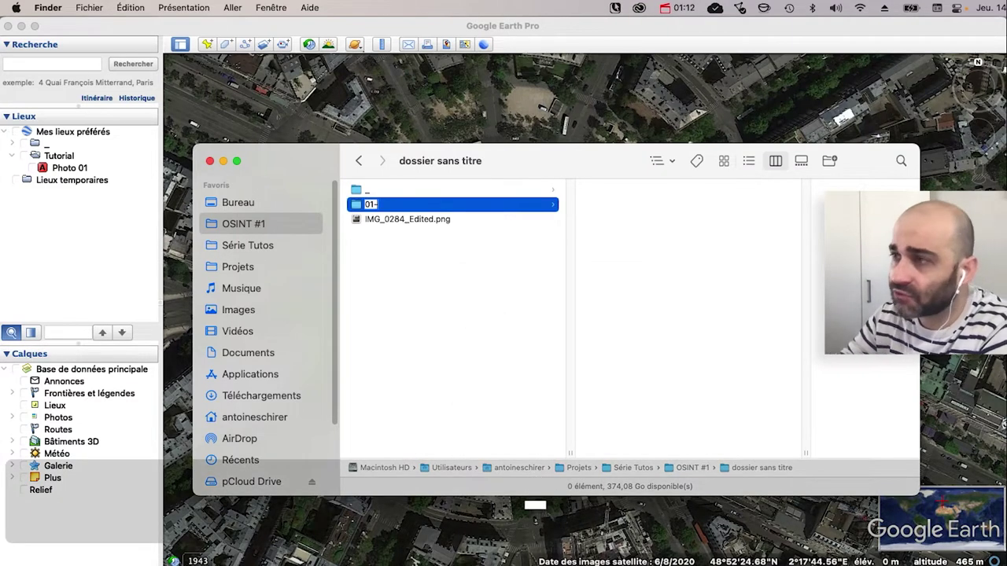
type("-ASSETS")
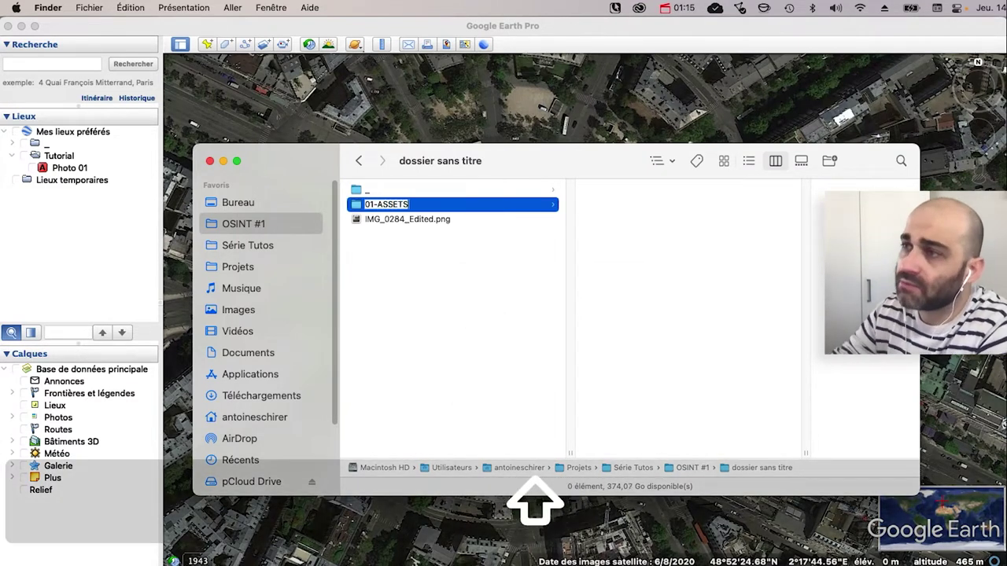
key("Return")
Step: Create a second folder named 02-PROJECT in OSINT #1
left_click(478, 270)
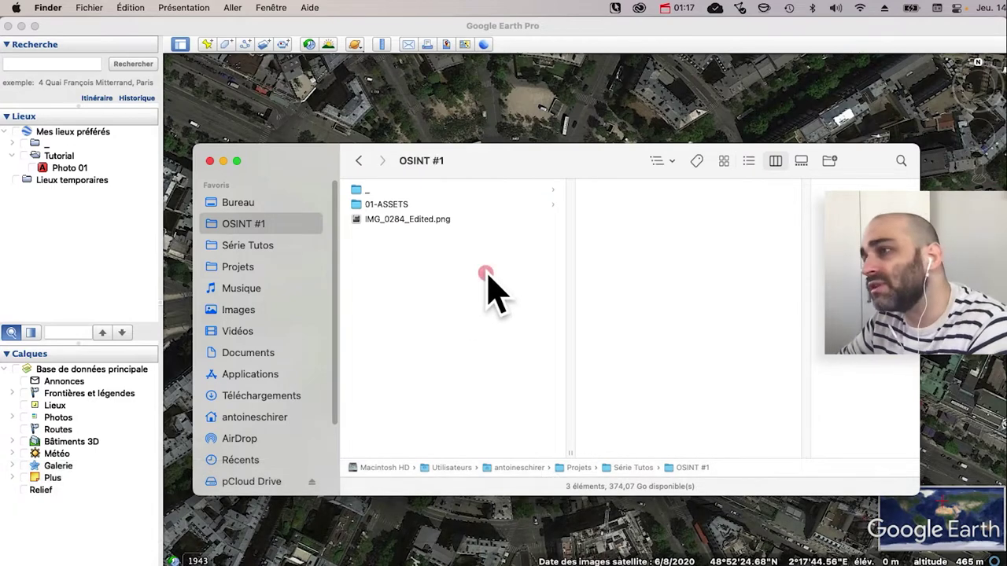
right_click(444, 285)
left_click(476, 309)
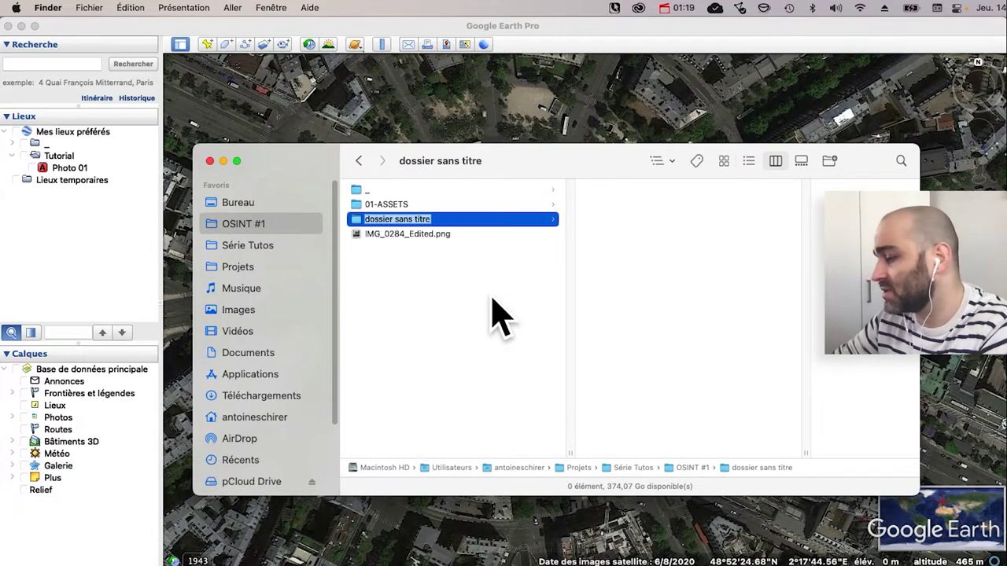
type("02-PROJEC")
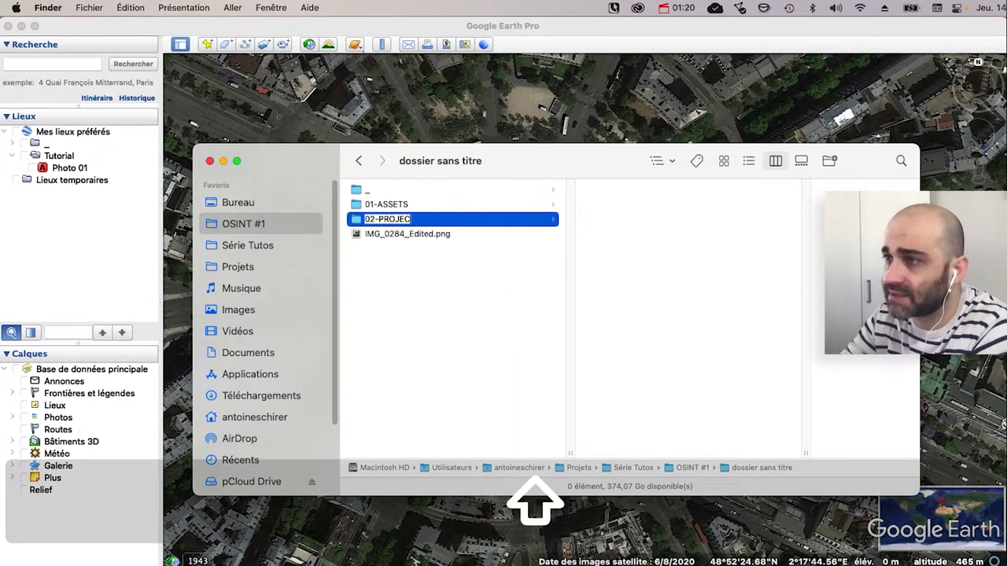
type("T")
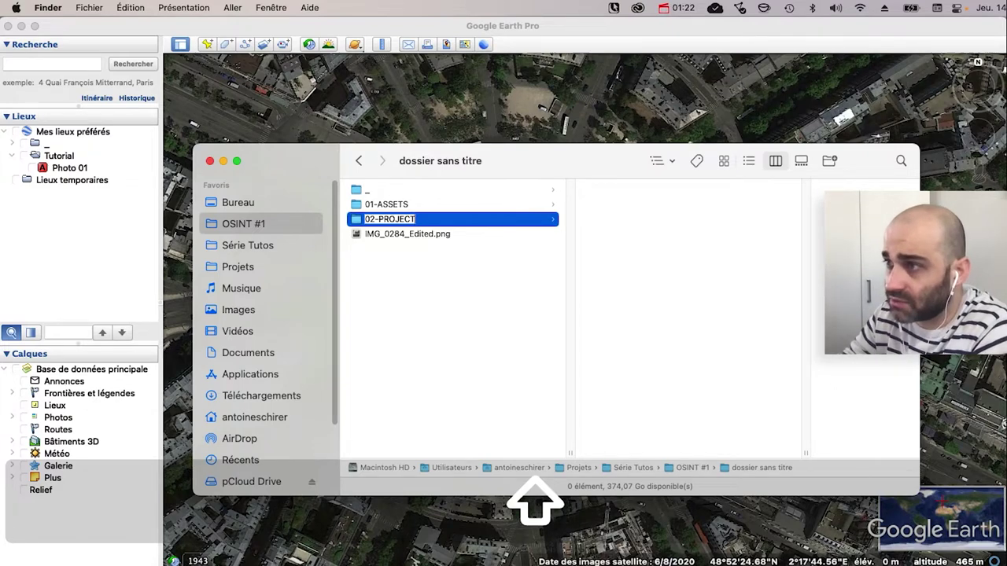
key("Return")
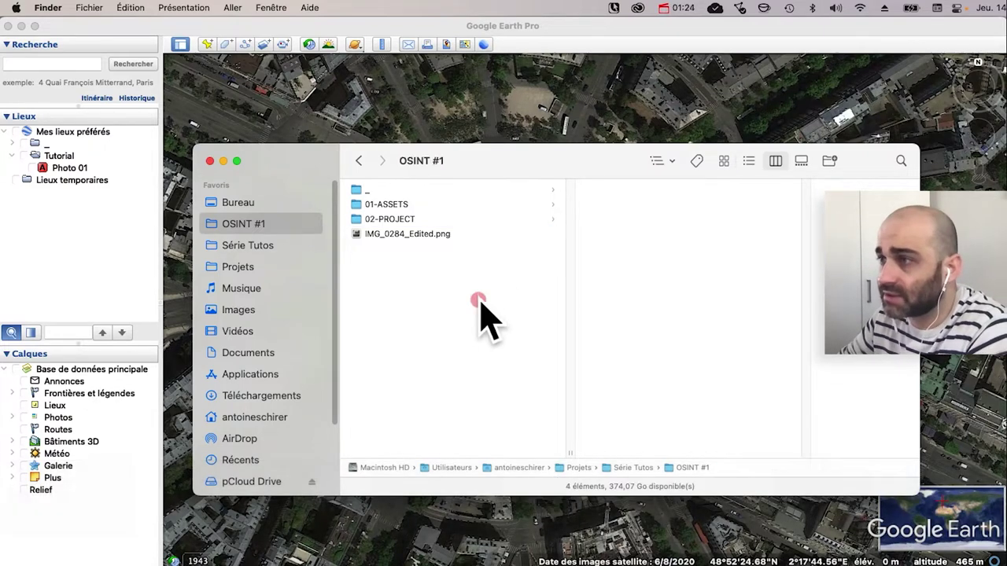
Step: Create a 03-EXPORTS folder and move IMG_0284_Edited.png into 01-ASSETS
right_click(467, 281)
left_click(543, 288)
type("03")
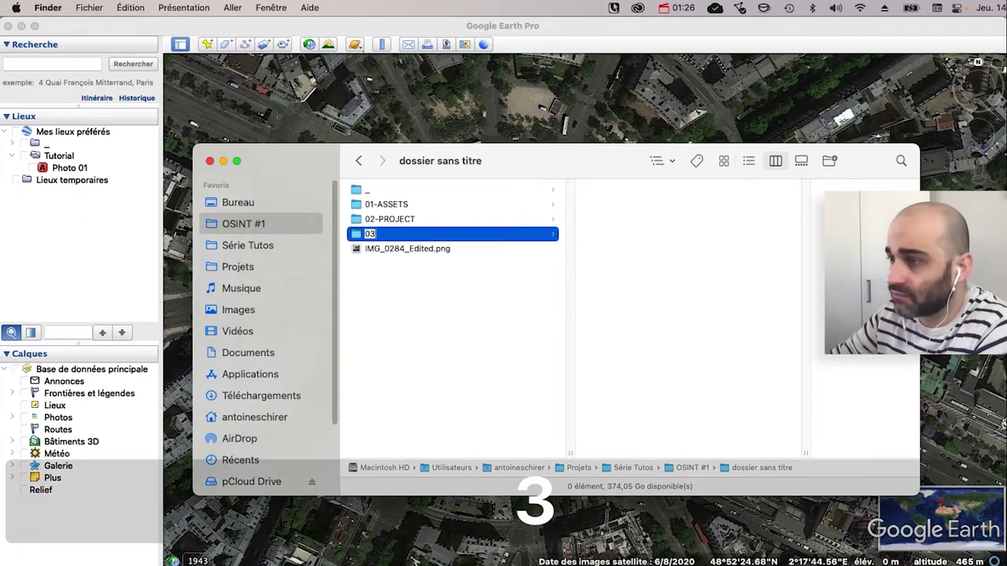
type("-EXPORTS")
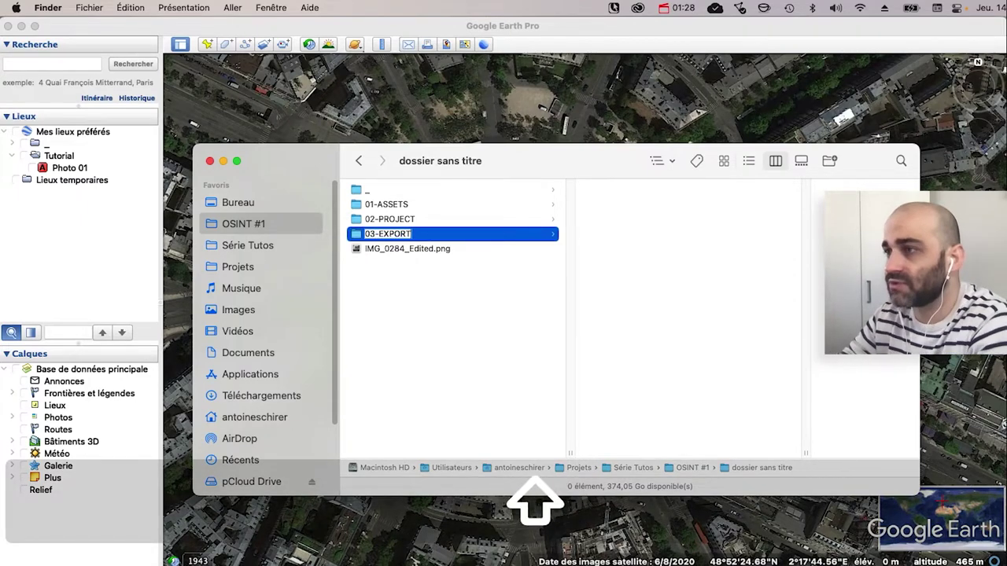
key("Return")
left_click(394, 250)
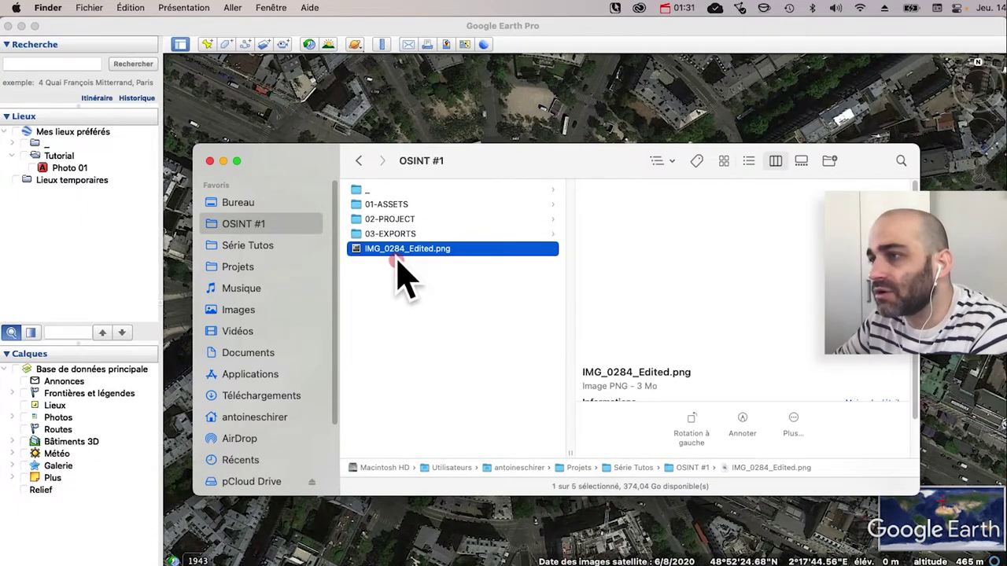
left_click_drag(394, 250, 393, 206)
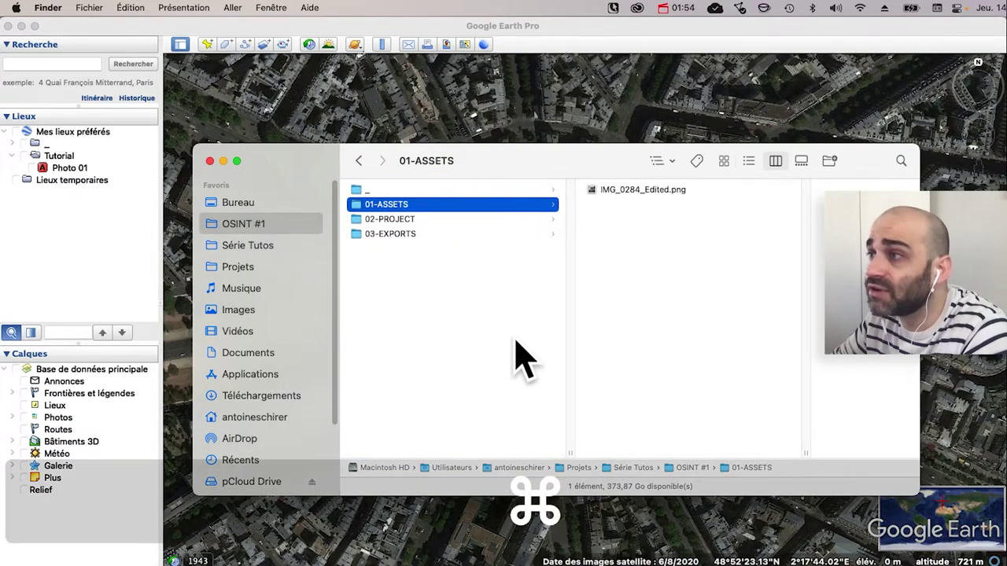
Step: Back in Google Earth Pro, pan and tilt around the Arc de Triomphe, ending top-down
key("super+Tab")
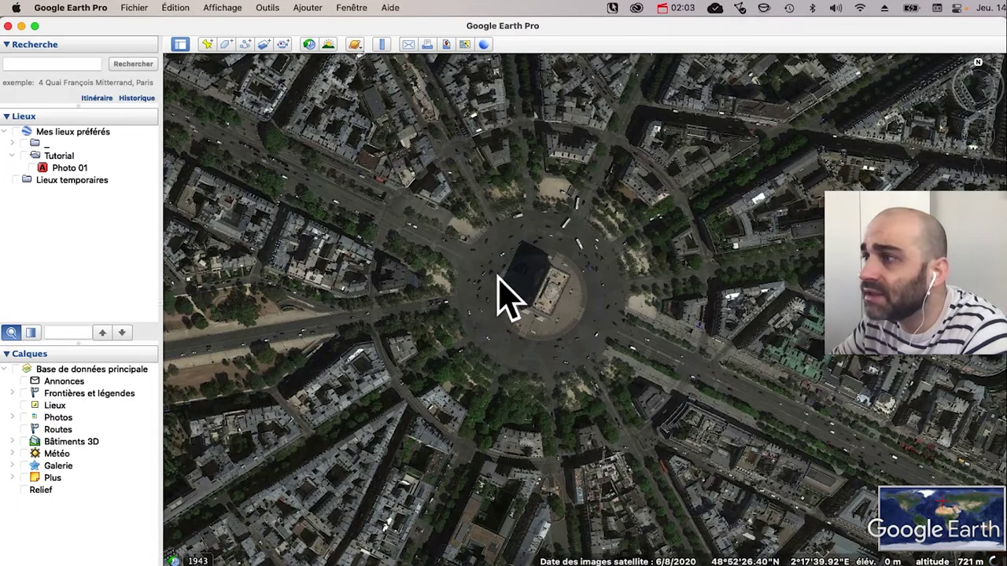
left_click_drag(498, 278, 566, 342)
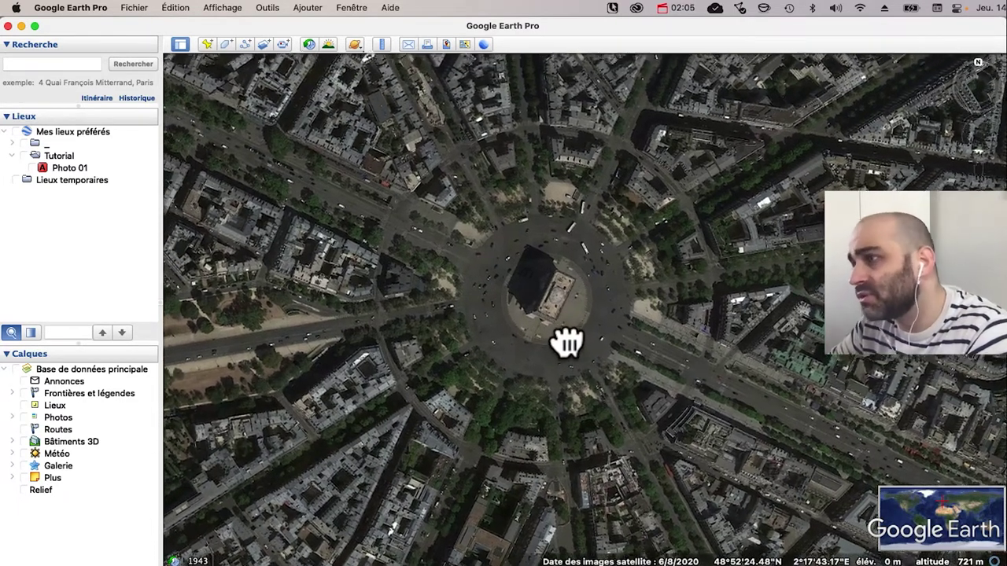
left_click_drag(585, 292, 546, 461)
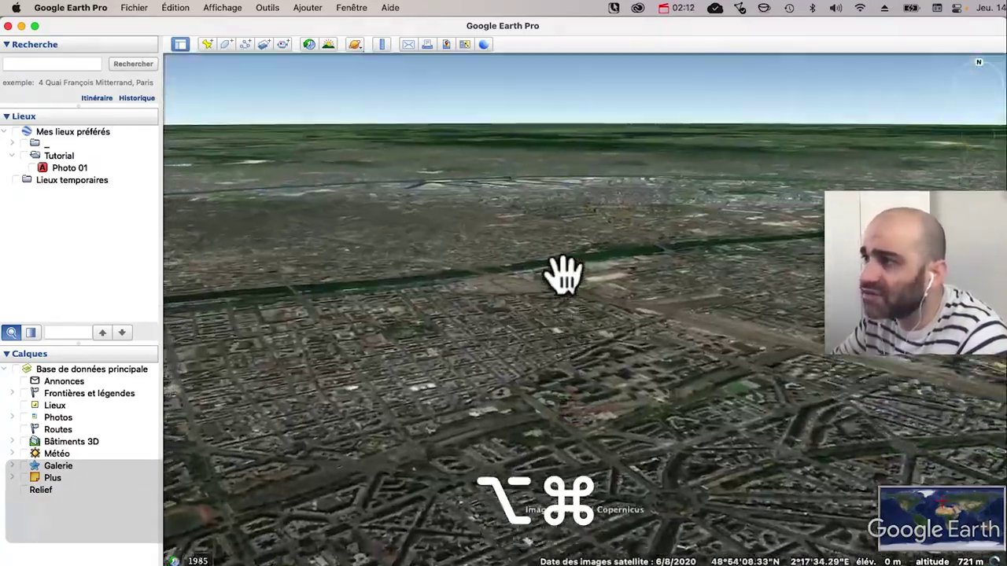
left_click_drag(562, 275, 560, 308)
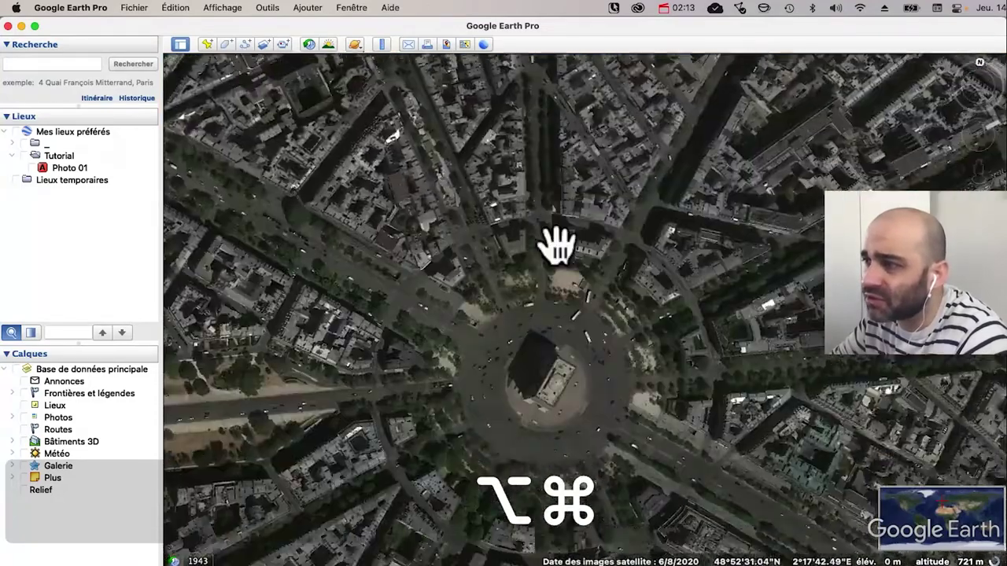
left_click_drag(558, 243, 564, 331)
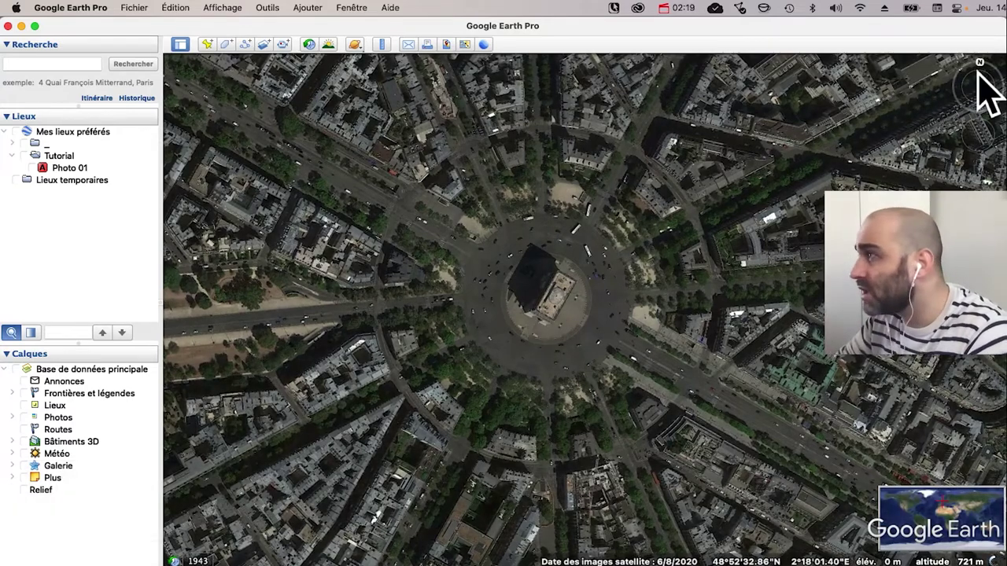
Step: Show the Tutorial folder, select the Photo 01 placemark, then hide the placemarks again
mouse_move(983, 82)
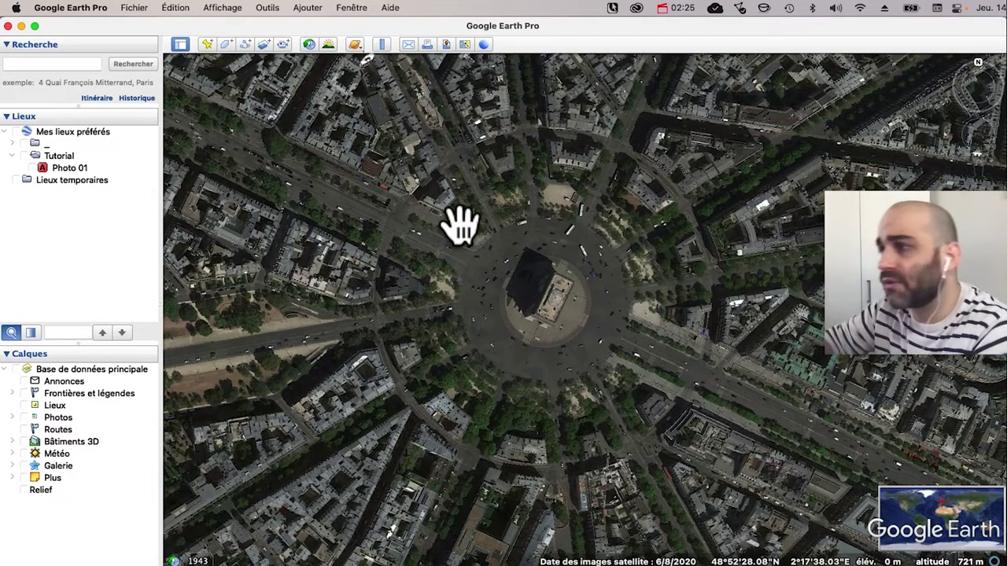
left_click(24, 156)
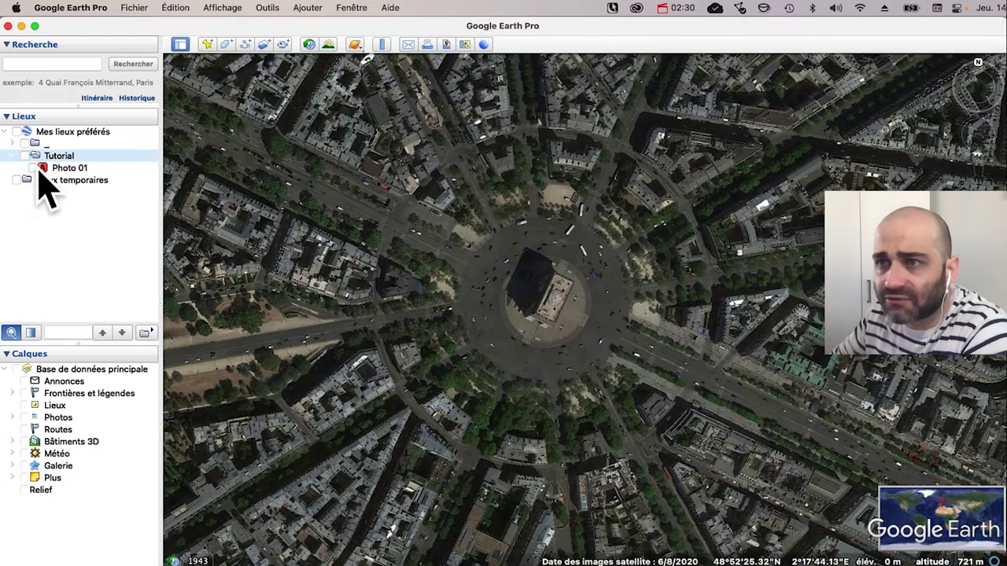
left_click(32, 167)
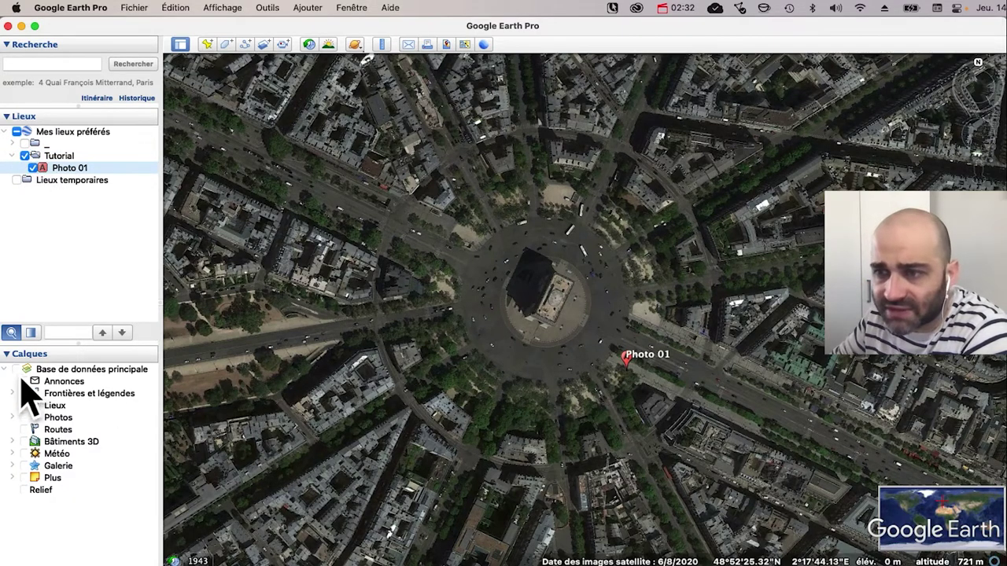
left_click(25, 156)
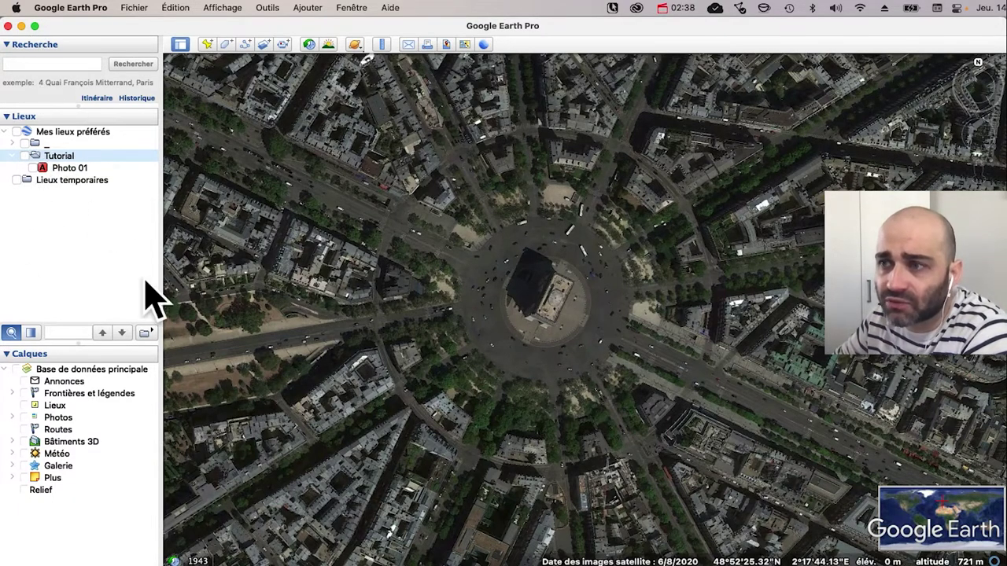
Step: Search for and fly to Place de l'Étoile, Paris, then clear the search
left_click(53, 63)
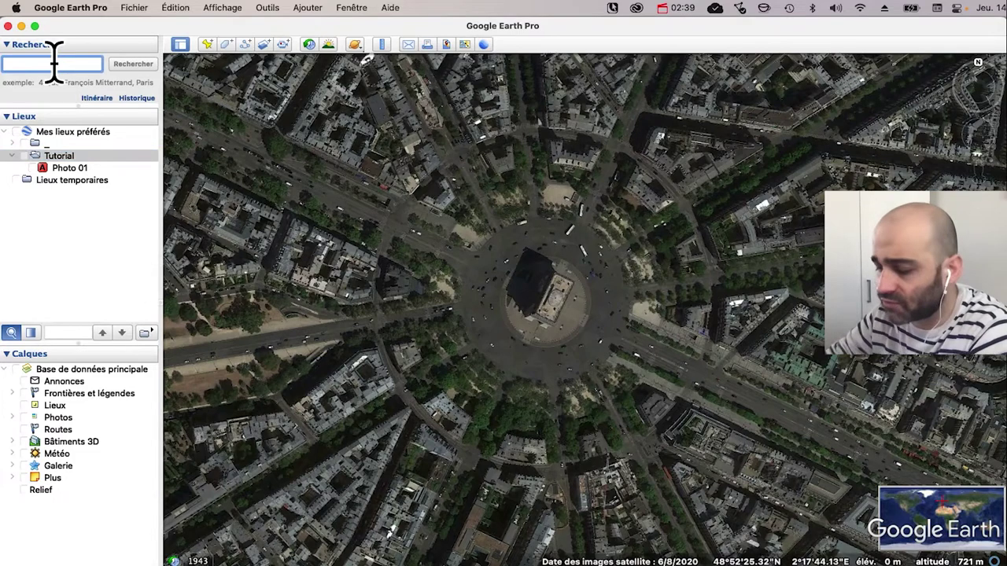
type("place de l'É")
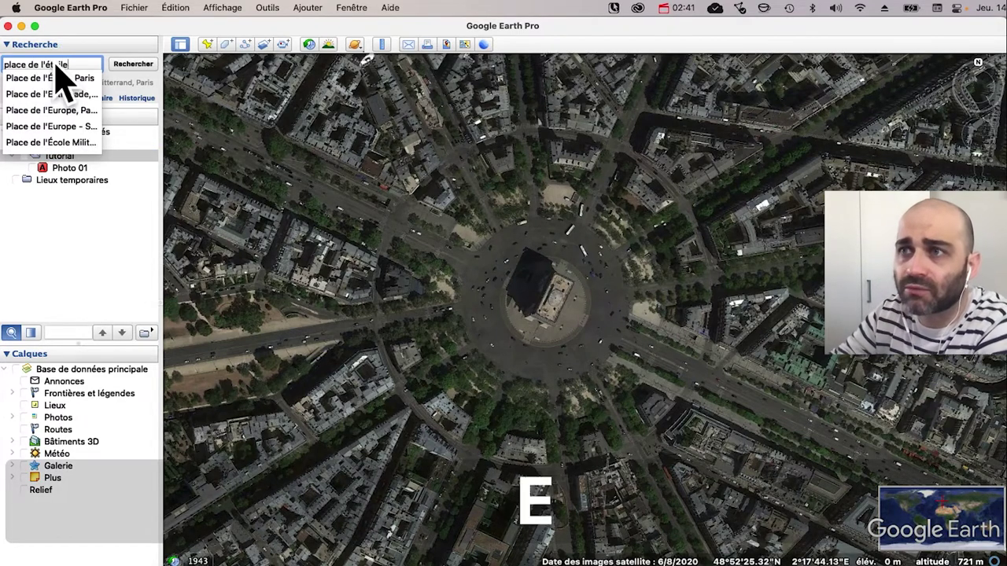
key("Down")
key("Return")
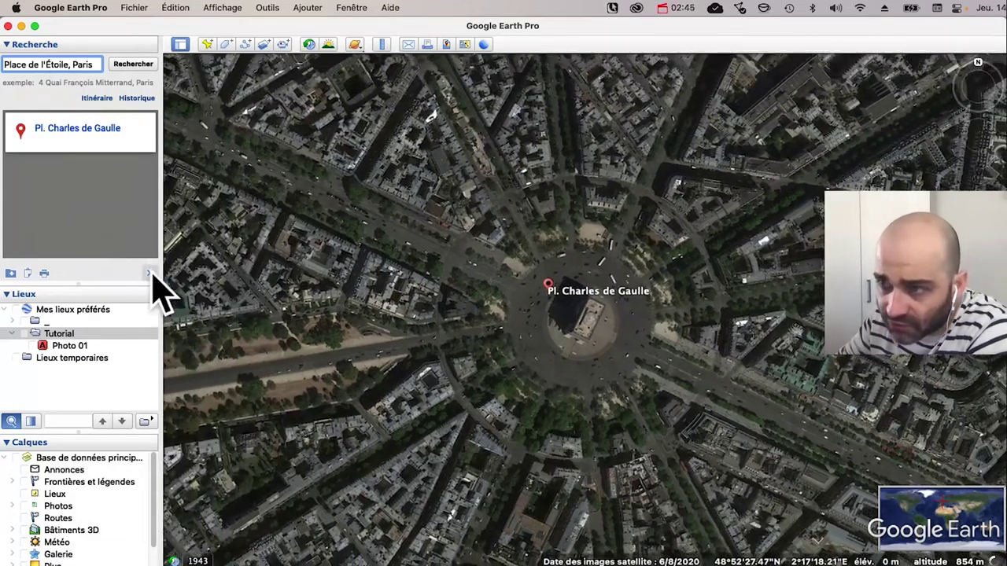
left_click(150, 273)
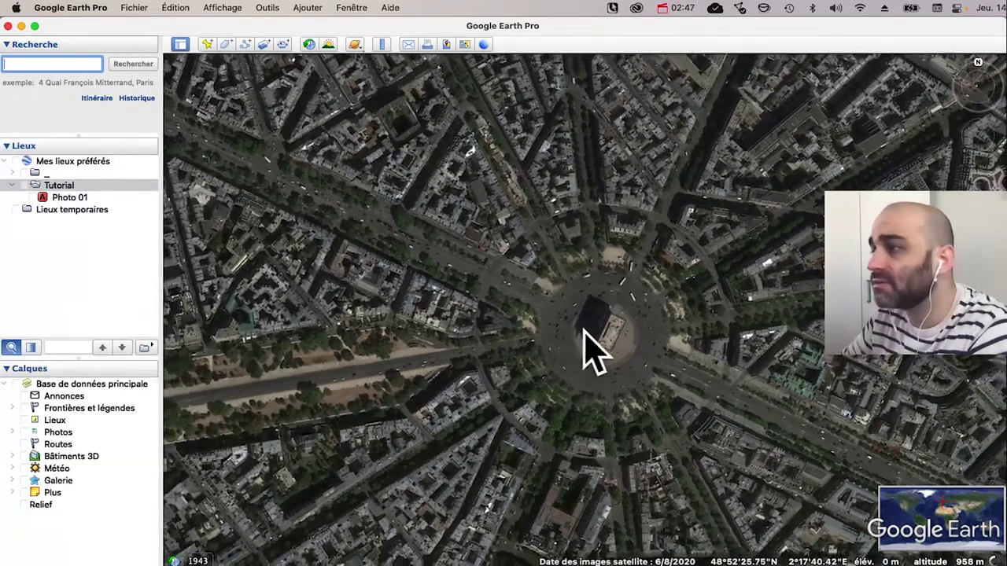
Step: Rotate around the Arc, reset the map to north-up, and zoom in to about 629 m
left_click_drag(584, 349, 477, 292)
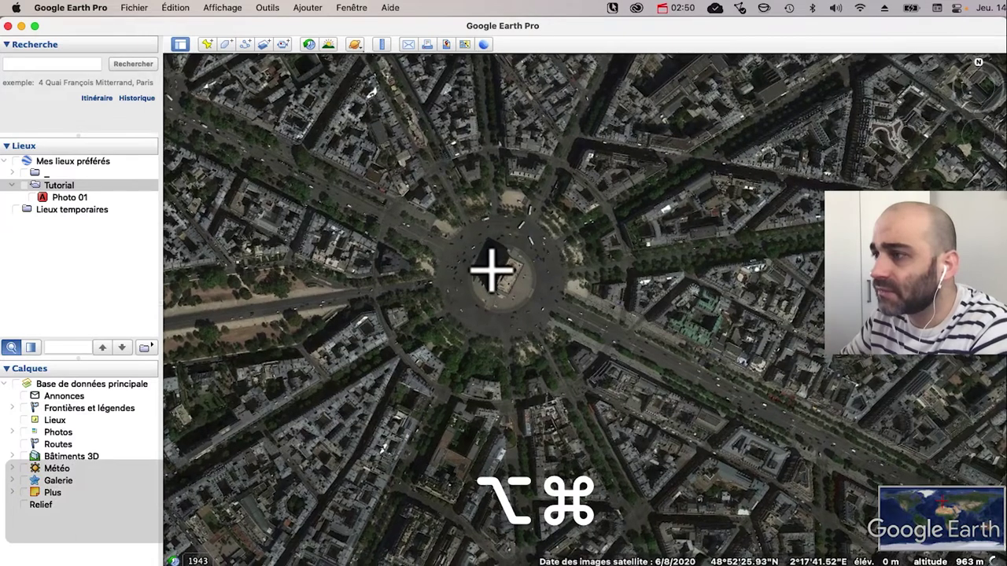
left_click_drag(490, 270, 521, 302)
mouse_move(993, 75)
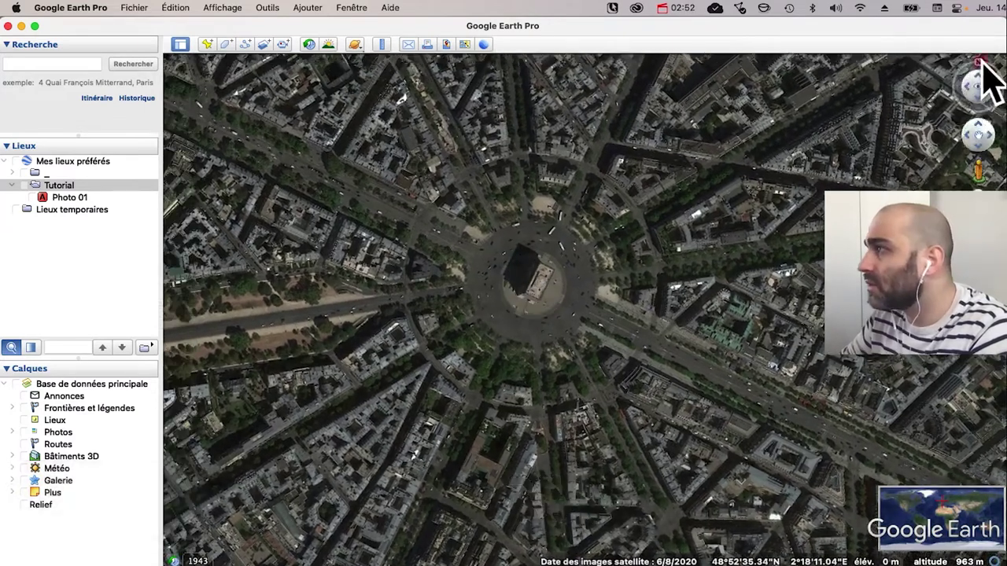
left_click(980, 62)
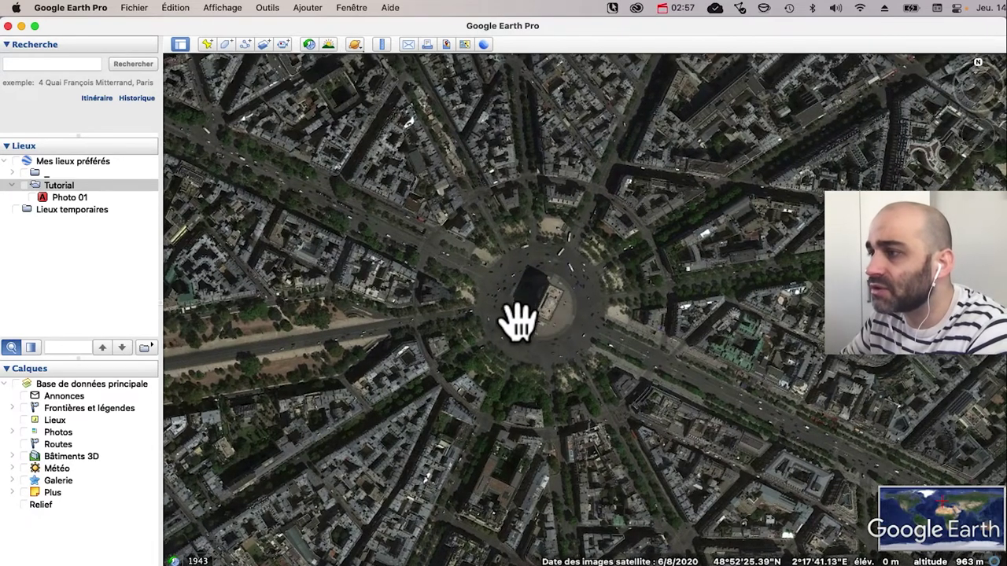
scroll(518, 318, "up", 5)
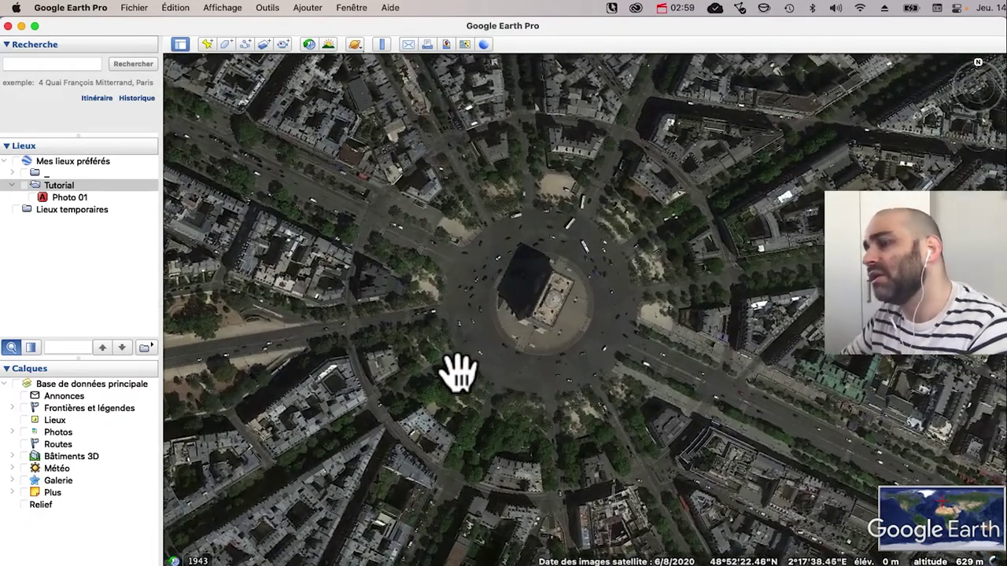
Step: Start an image capture and remove the title, legend, scale and compass overlays
left_click(446, 45)
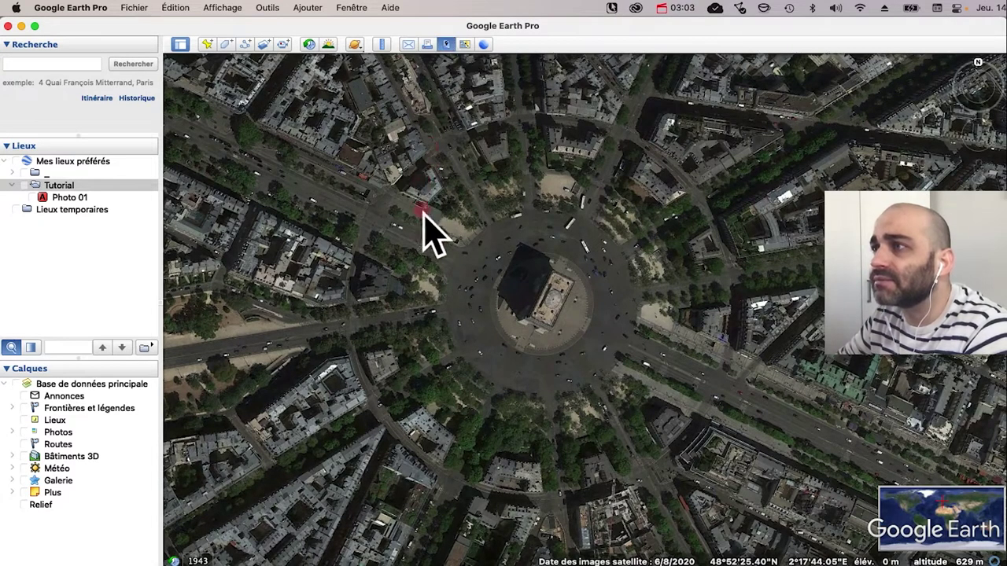
left_click(203, 61)
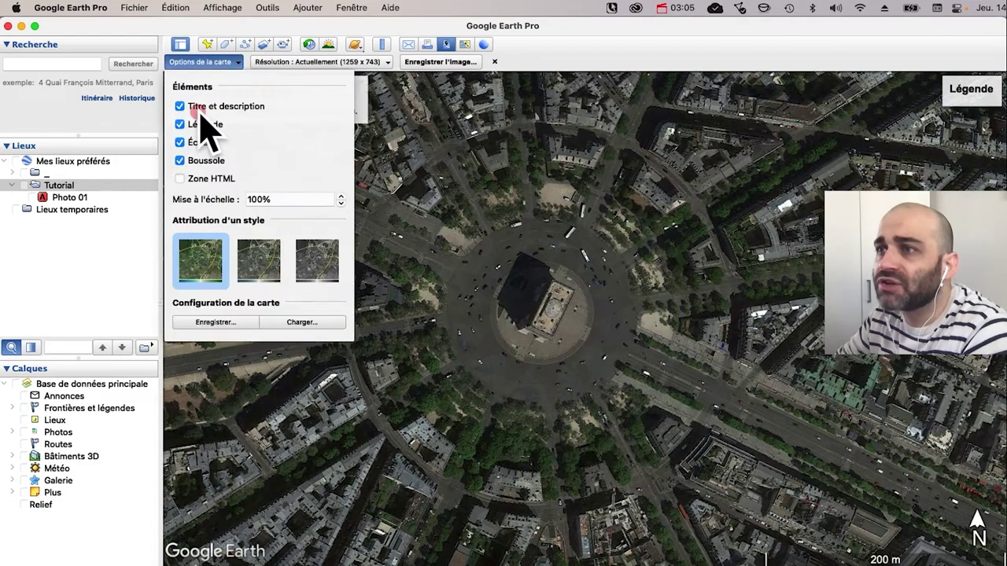
left_click(180, 107)
left_click(180, 124)
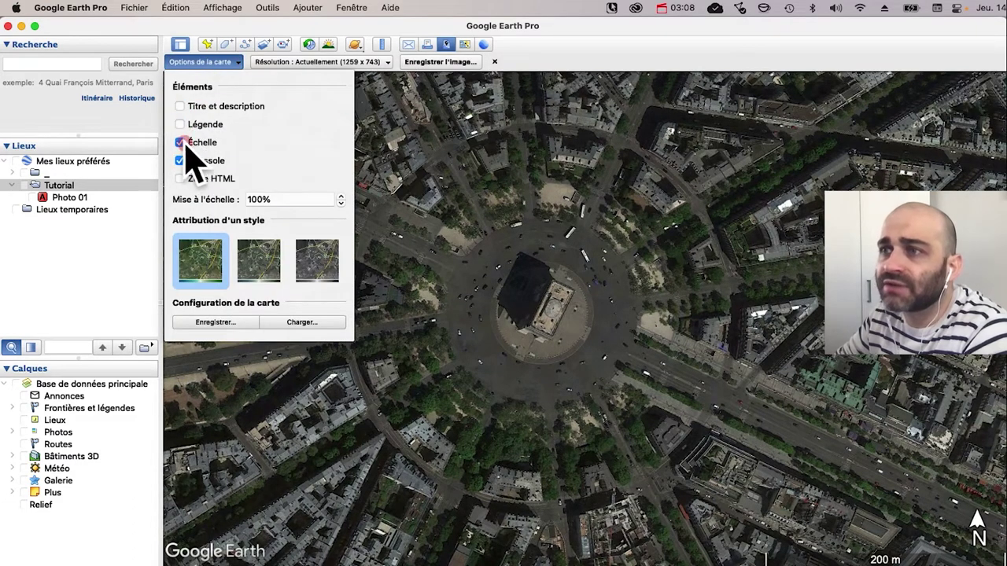
left_click(180, 143)
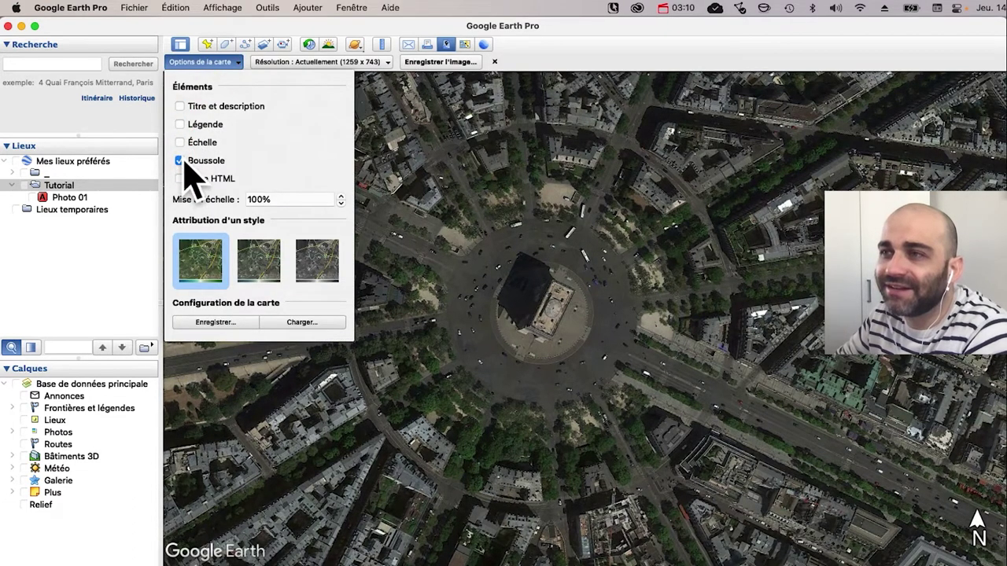
left_click(180, 160)
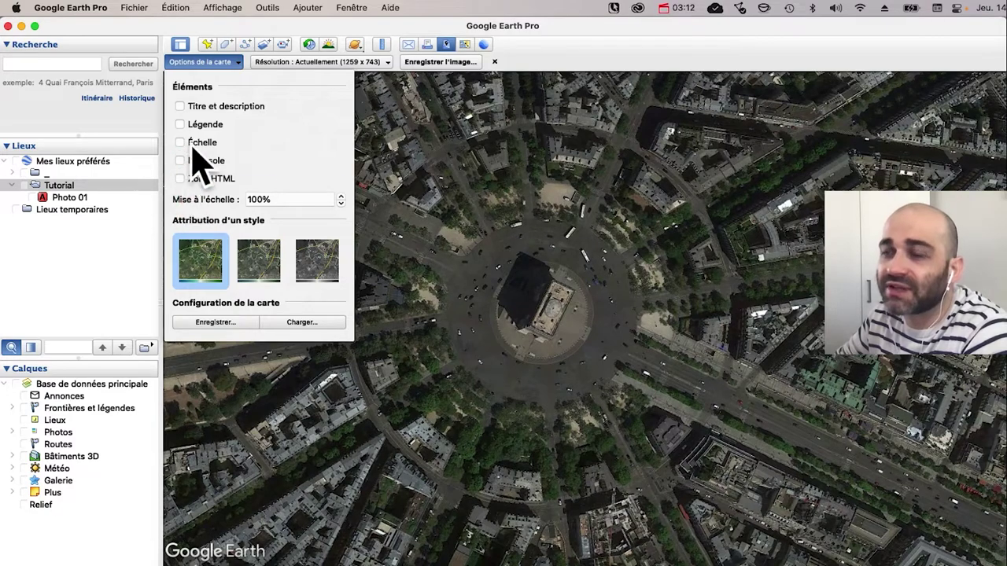
left_click(367, 63)
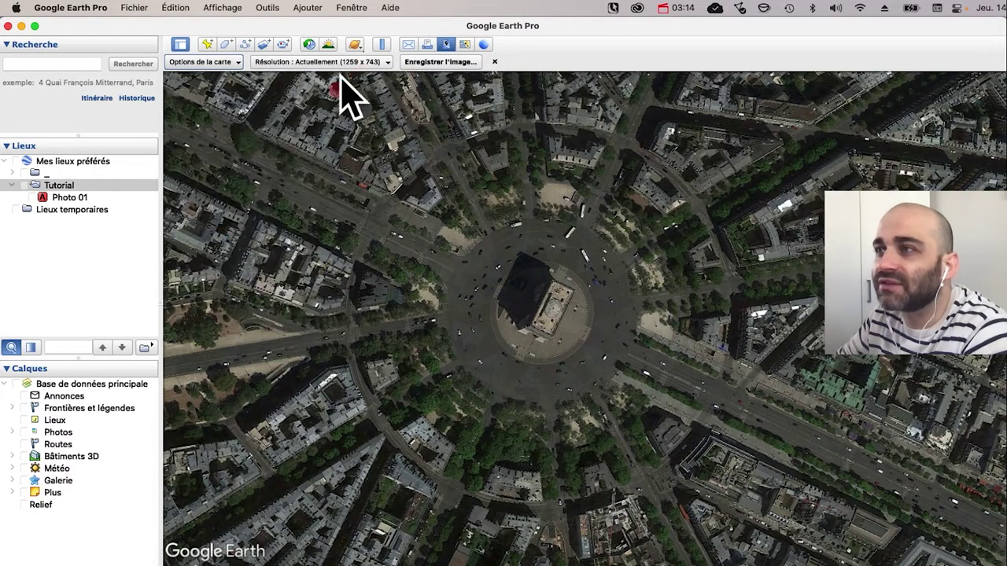
Step: Set the capture resolution to Qualité maximale (4800 x 2832) and save the image
left_click(334, 63)
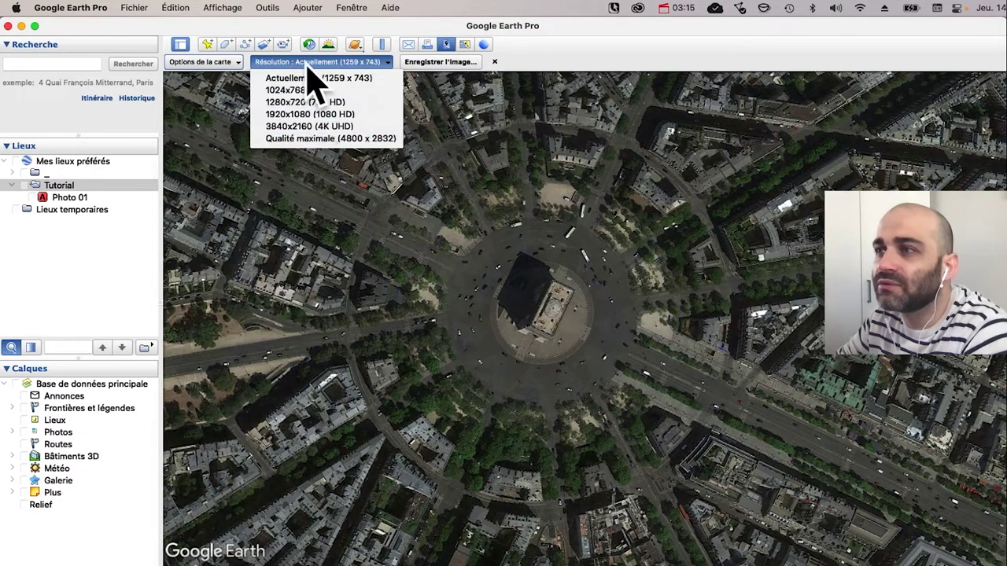
left_click(308, 138)
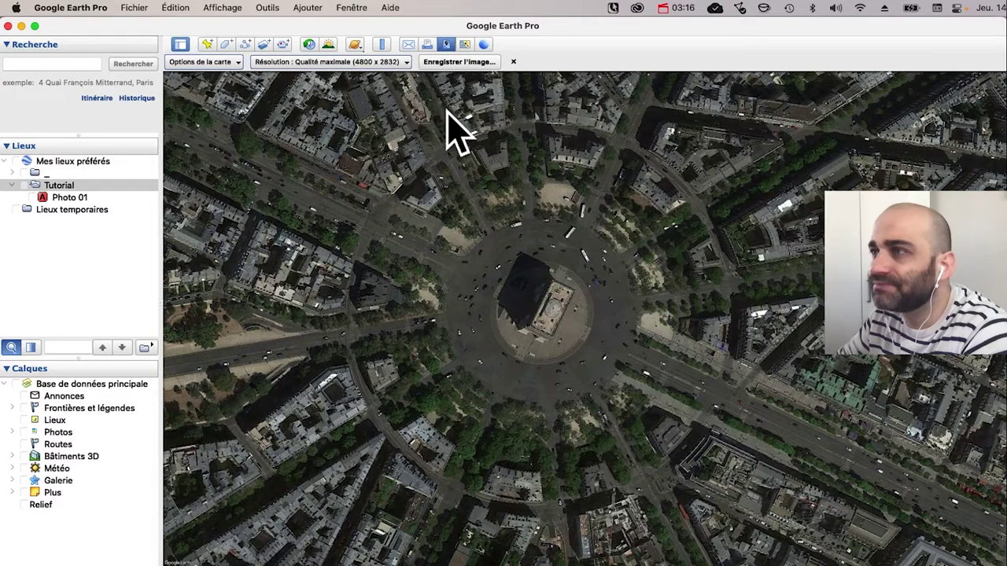
left_click(464, 62)
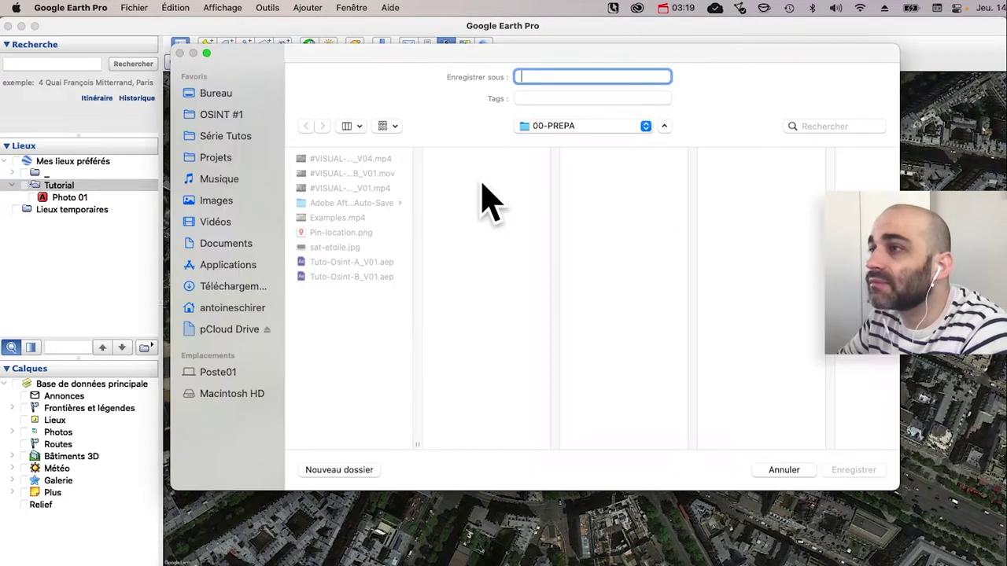
Step: Save the satellite capture as sat-placeetoile in OSINT #1 > 01-ASSETS
left_click(245, 112)
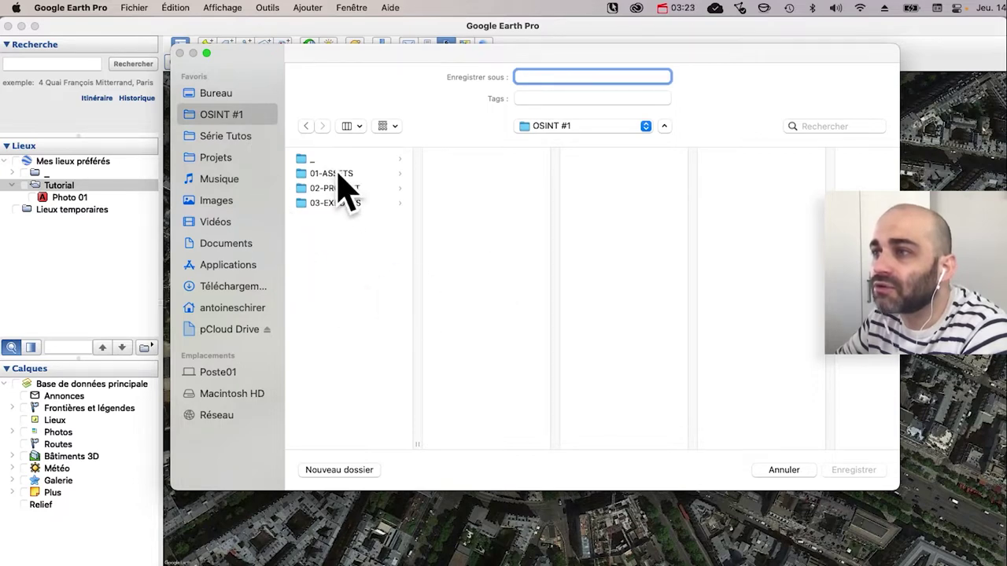
left_click(344, 175)
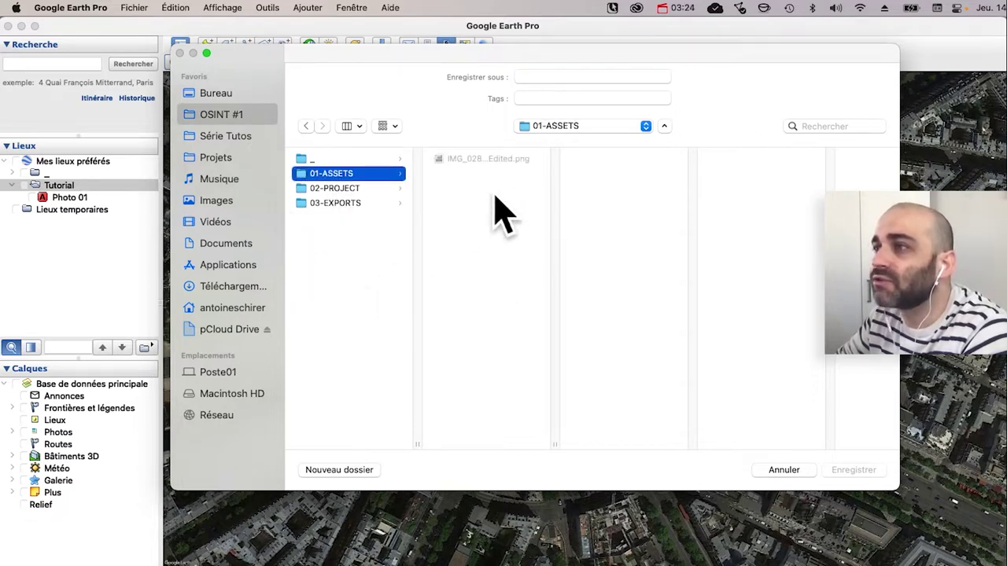
left_click(563, 76)
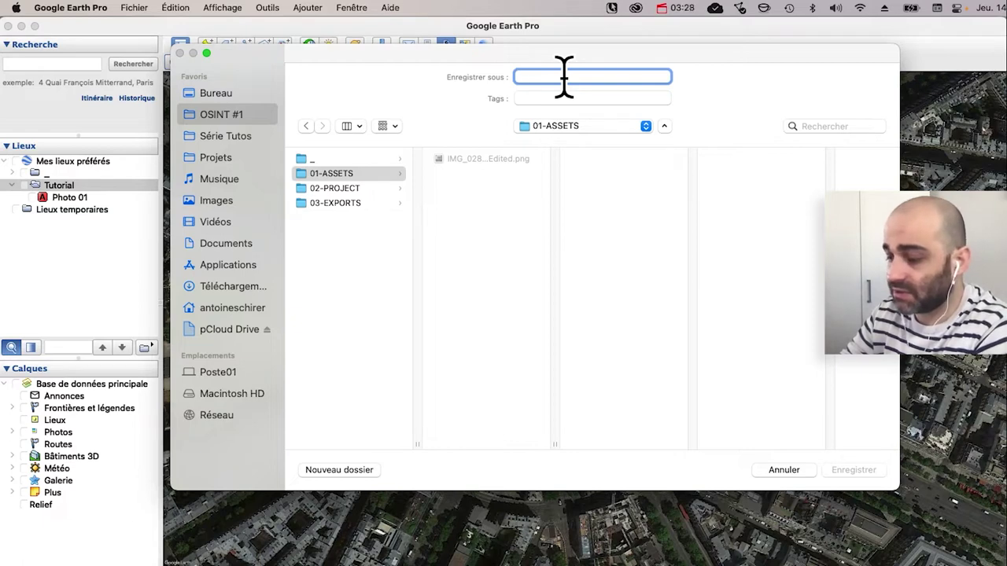
type("sat")
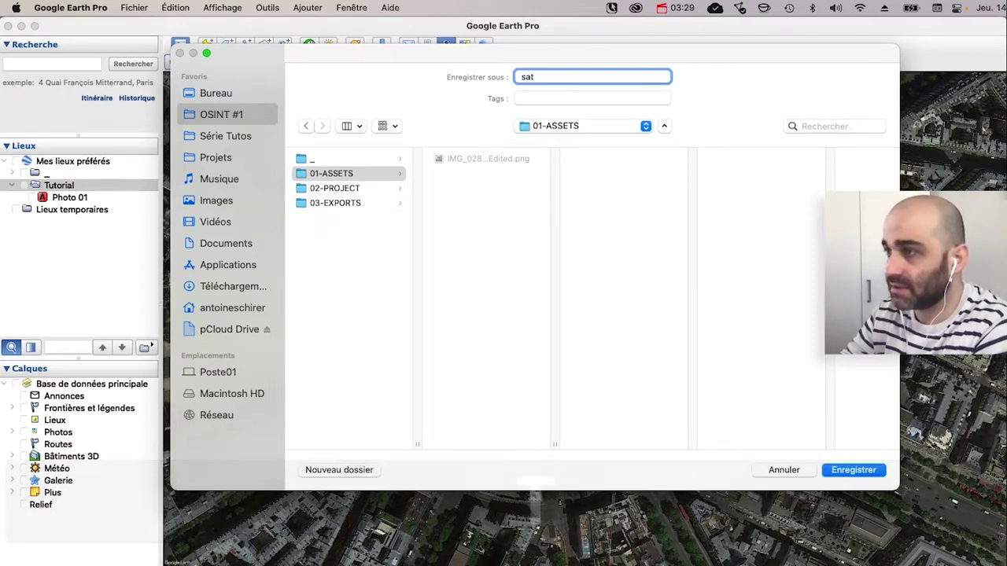
type("-place")
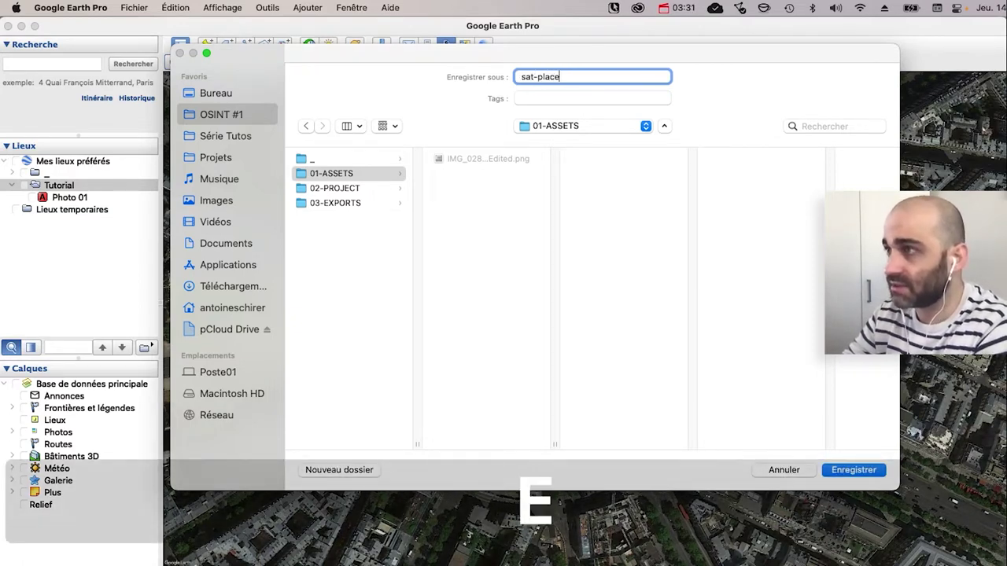
type("d")
key("BackSpace")
type("e")
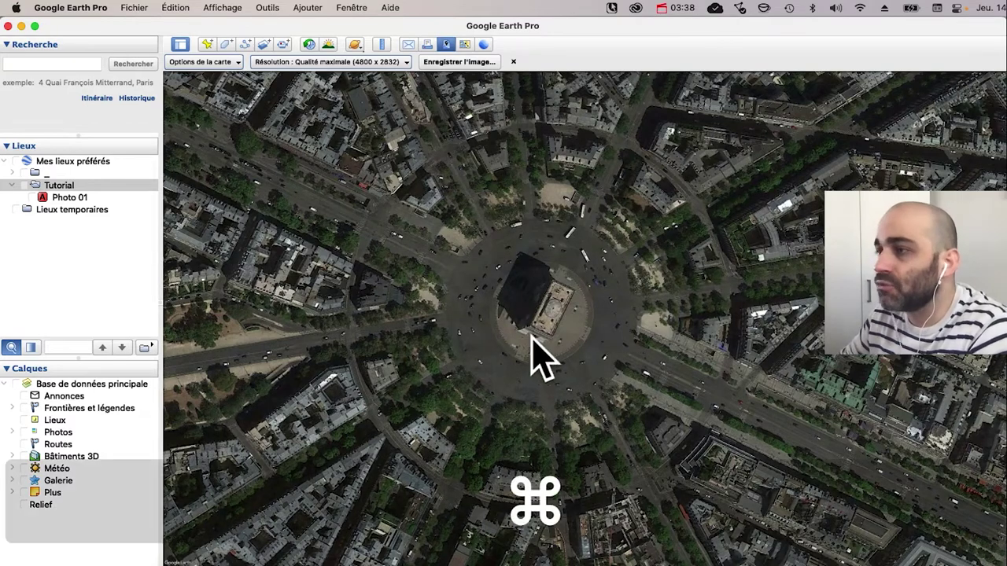
key("cmd+Tab")
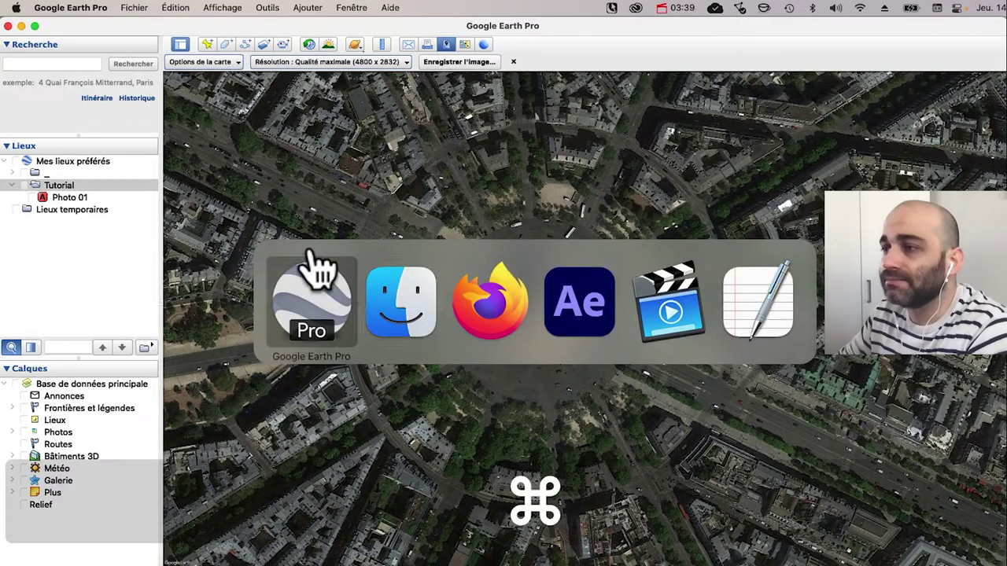
Step: Import IMG_0284_Edited.png and sat-placeetoile.jpg from Finder into After Effects' Project panel
left_click(421, 315)
key("cmd+Tab")
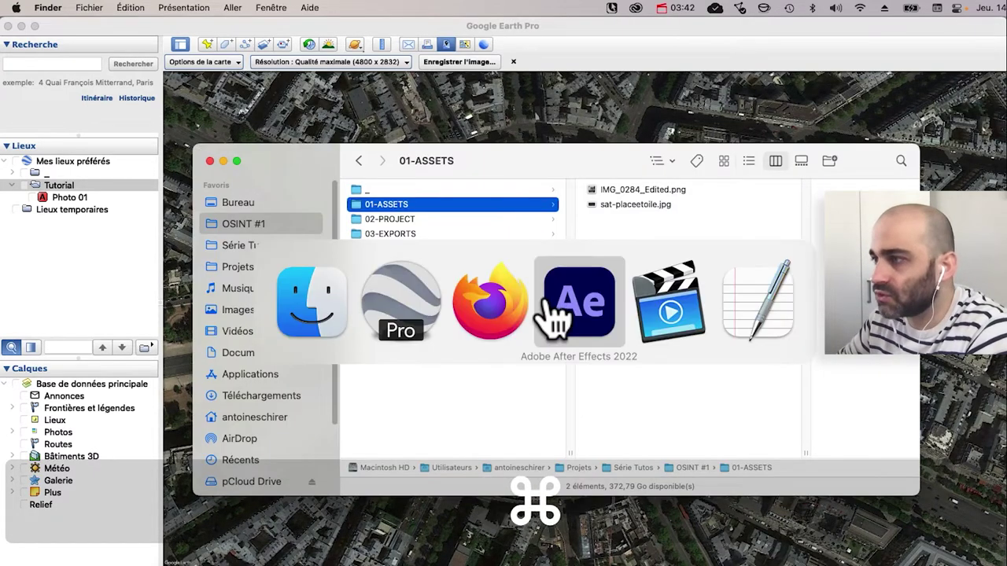
left_click(586, 309)
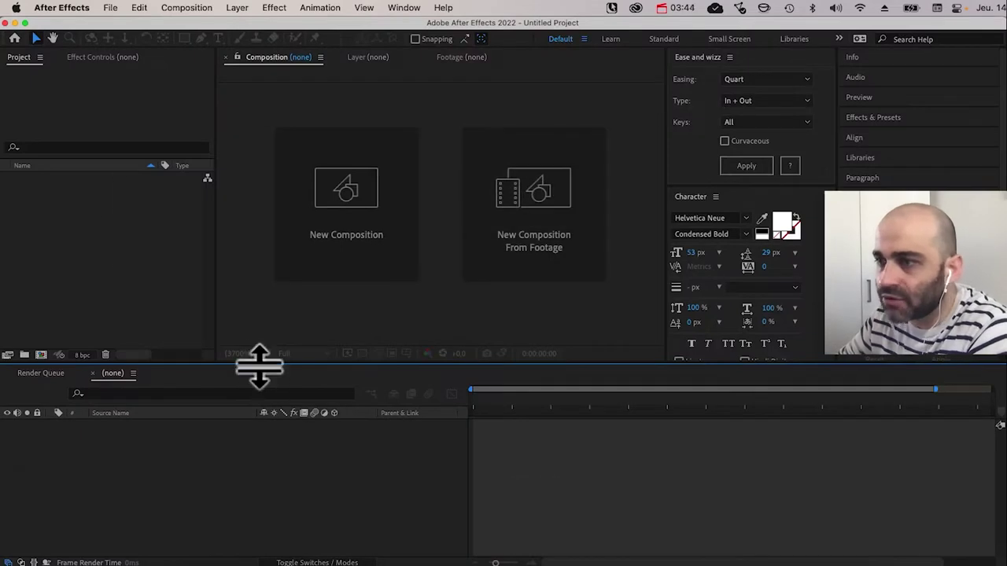
left_click_drag(263, 363, 260, 378)
key("super+Tab")
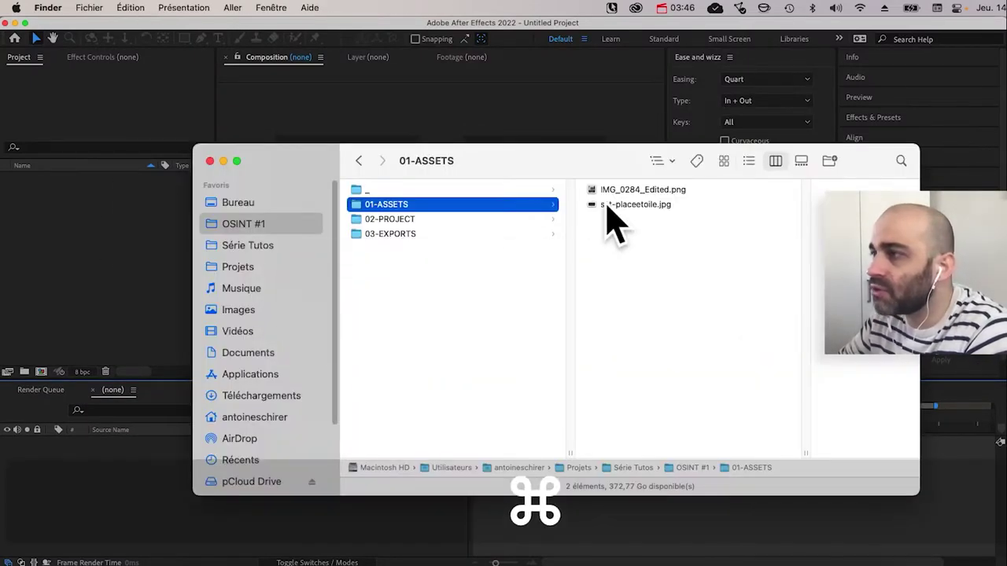
left_click_drag(611, 225, 84, 243)
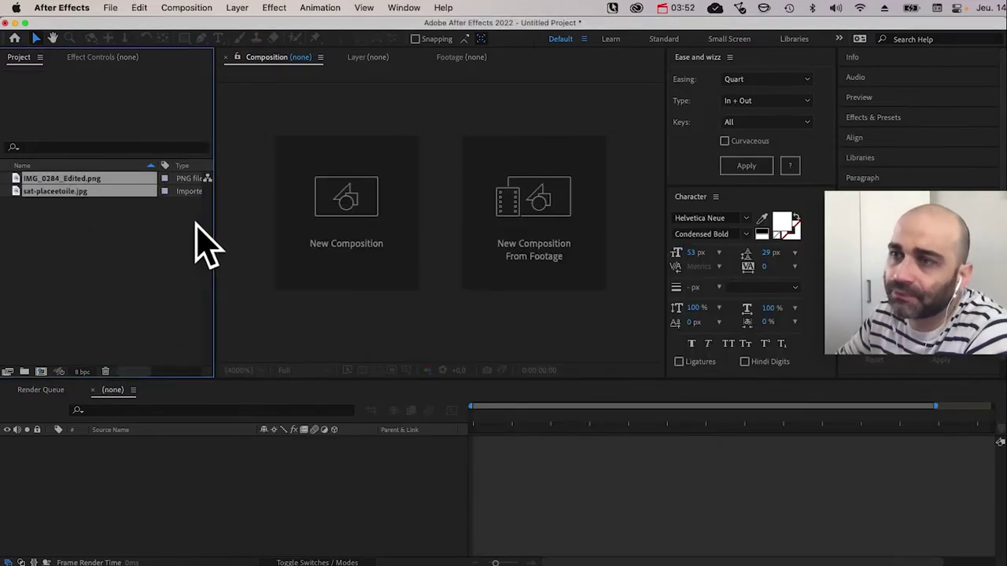
left_click(128, 247)
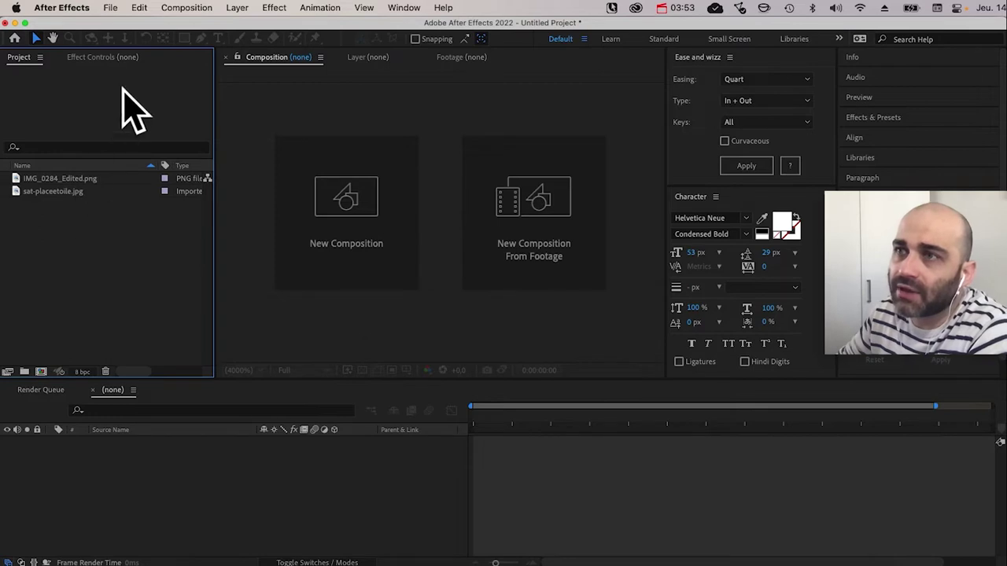
Step: Save the After Effects project as VisualBounce_V01.aep in OSINT #1 > 02-PROJECT
left_click(110, 7)
mouse_move(177, 153)
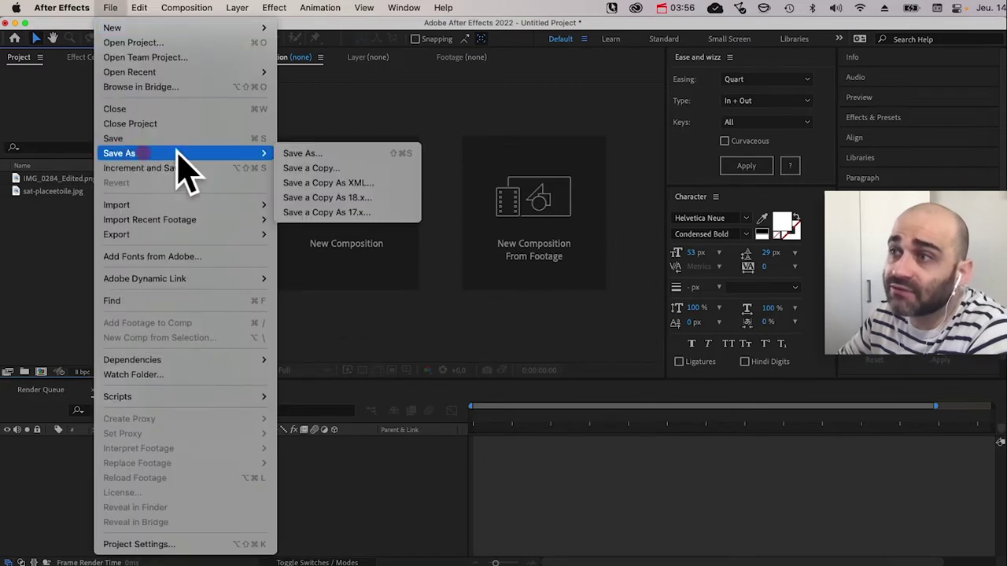
left_click(336, 153)
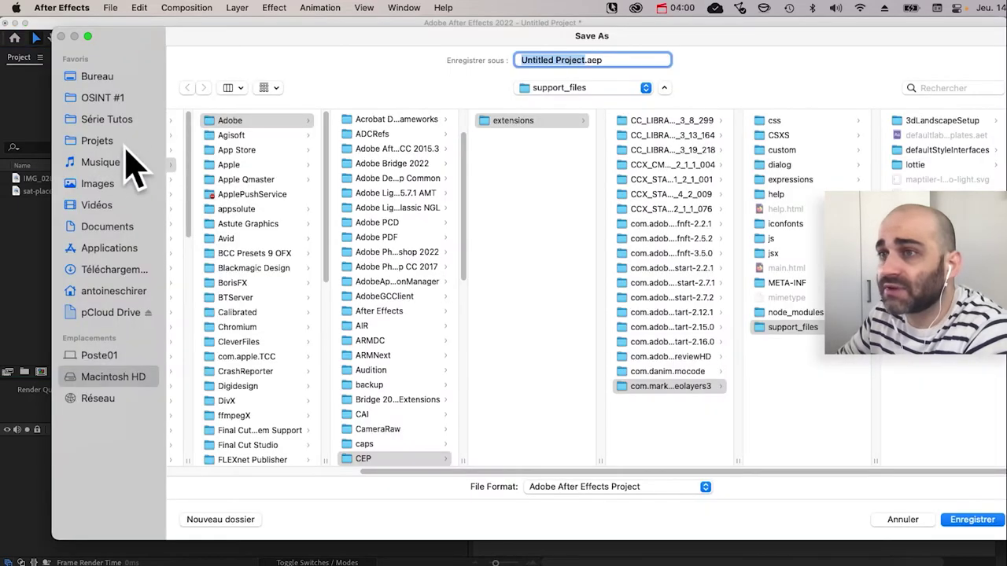
left_click(116, 97)
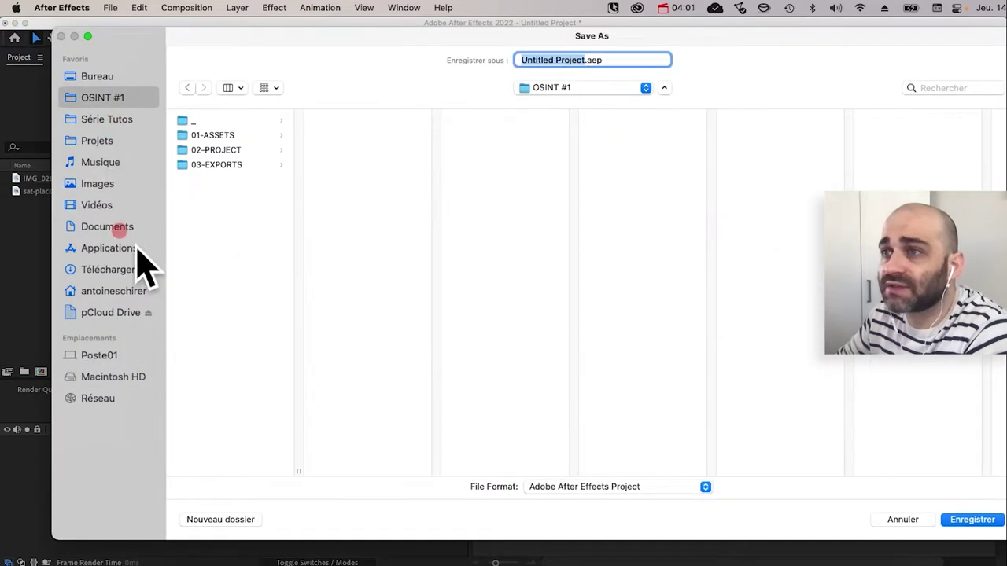
left_click(239, 149)
left_click(525, 64)
left_click(585, 59)
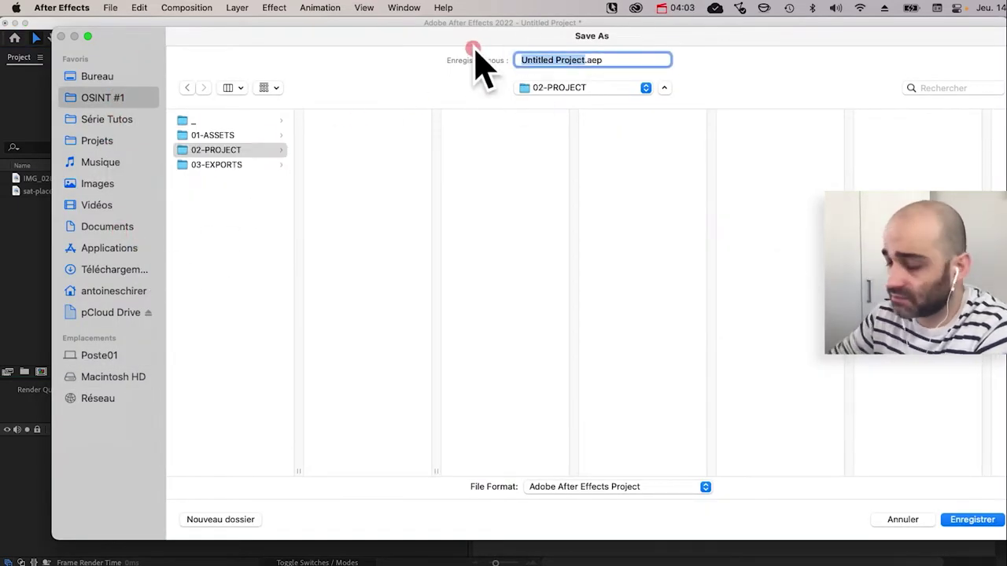
type("Visual")
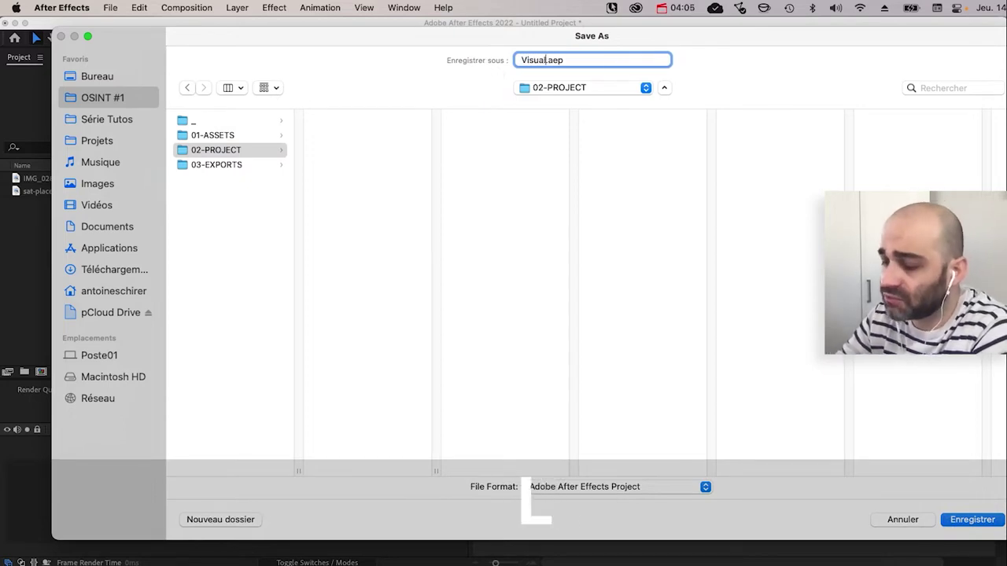
type("Vou")
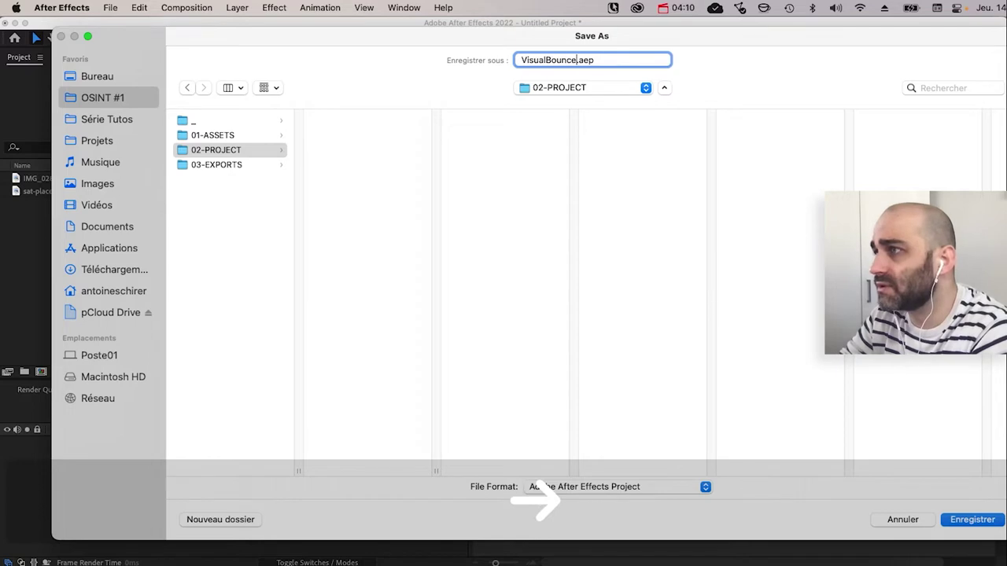
type("_V01")
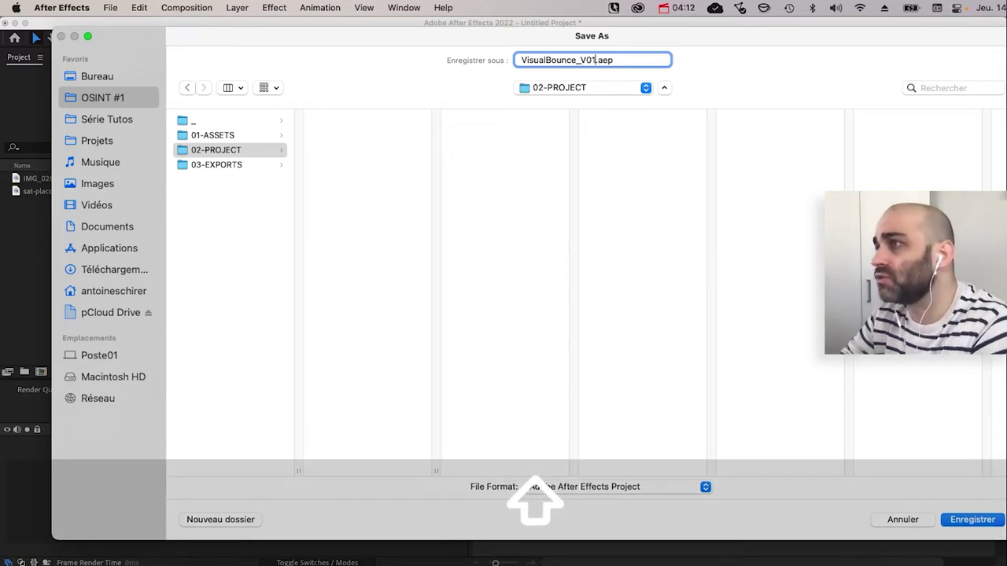
key("Return")
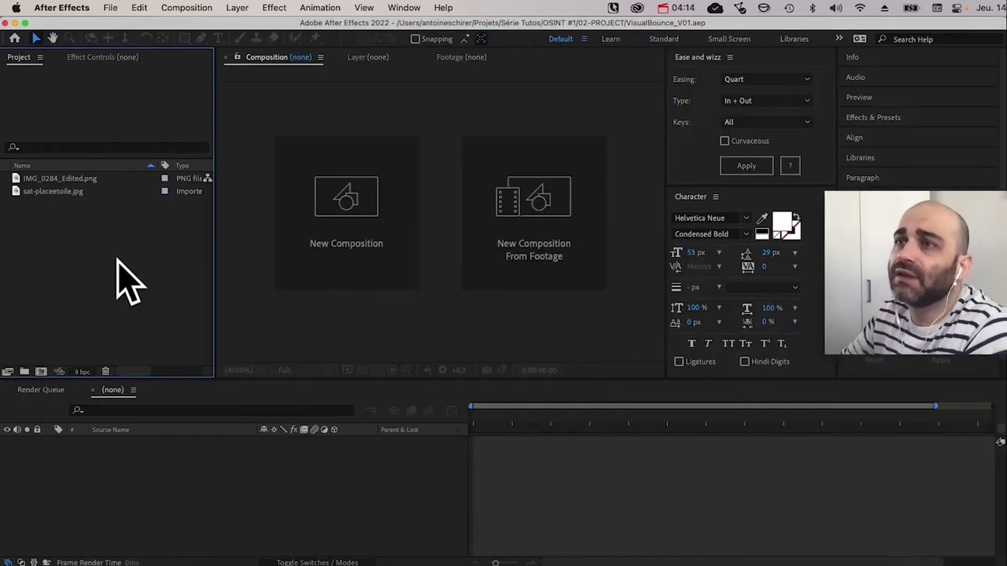
Step: Confirm Auto-Save preferences: save every 5 minutes, keeping up to 5 project versions
key("space")
left_click(64, 8)
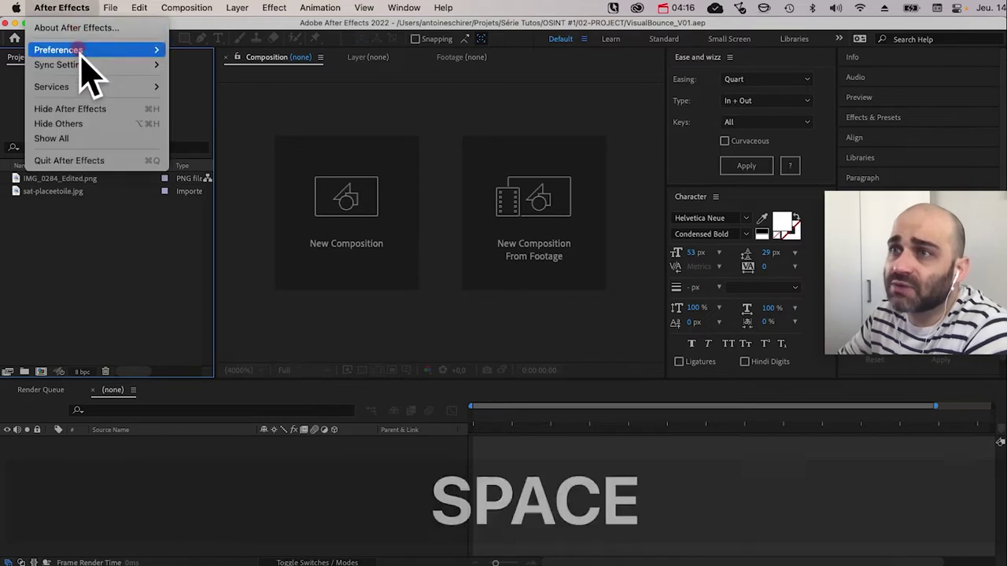
mouse_move(79, 52)
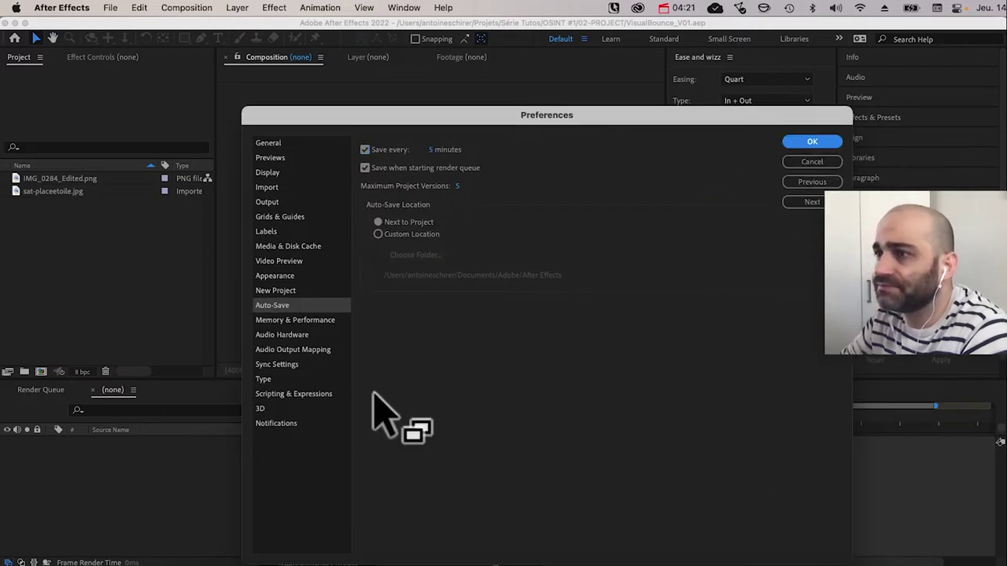
left_click(812, 143)
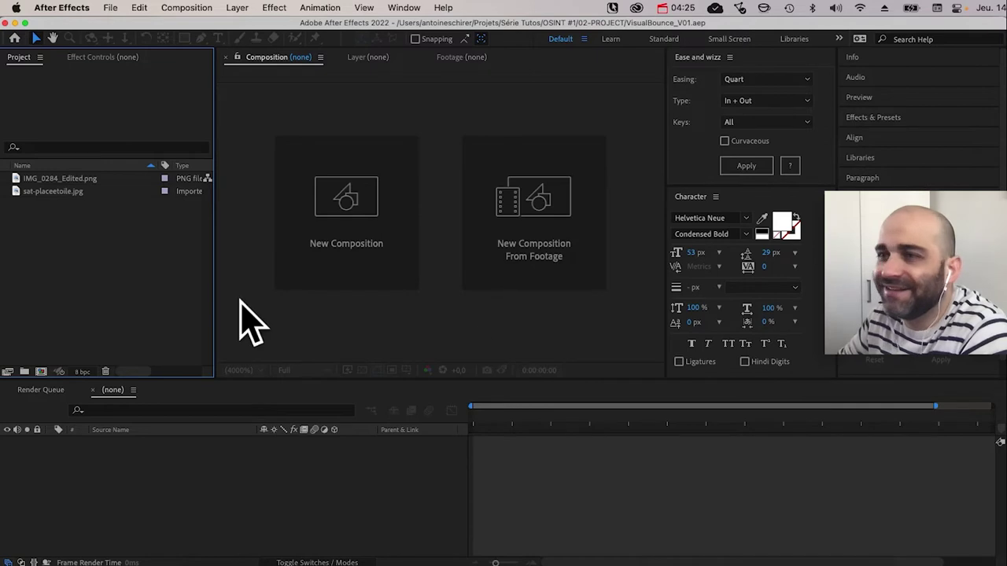
left_click(360, 216)
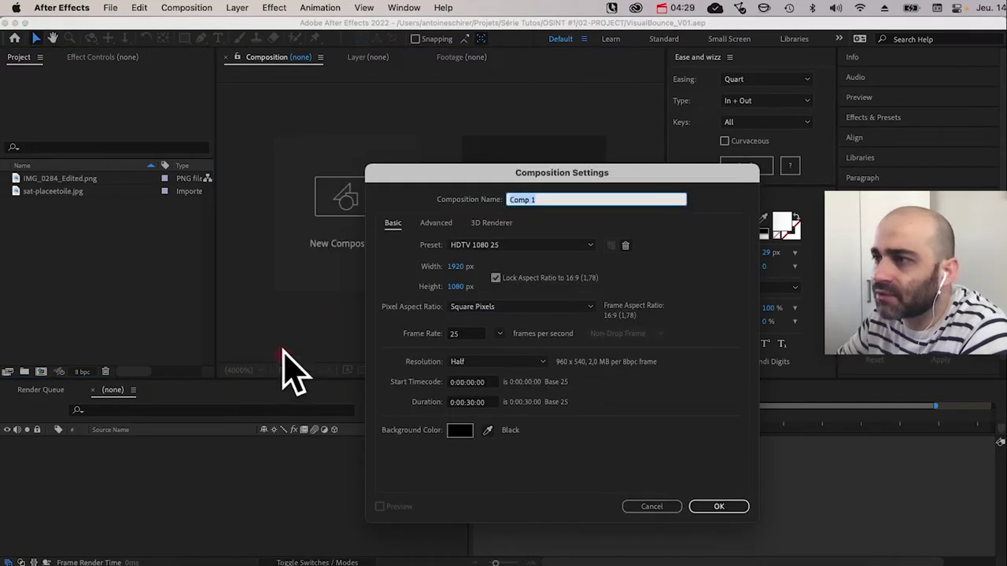
Step: Create an HDTV 1080 25 composition (1920×1080, 25 fps) named #VISUAL-BOUNCE-01
left_click(487, 245)
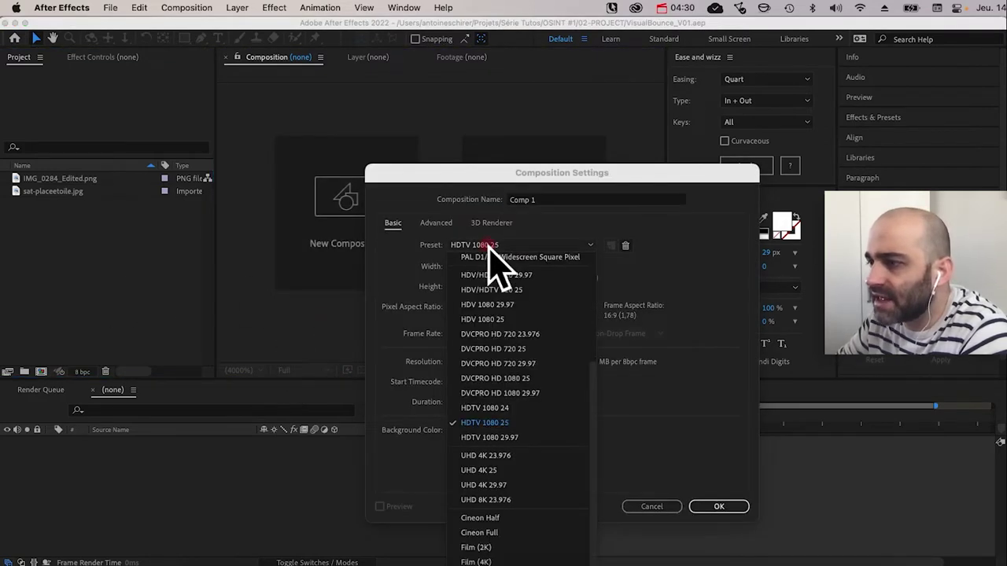
left_click(546, 424)
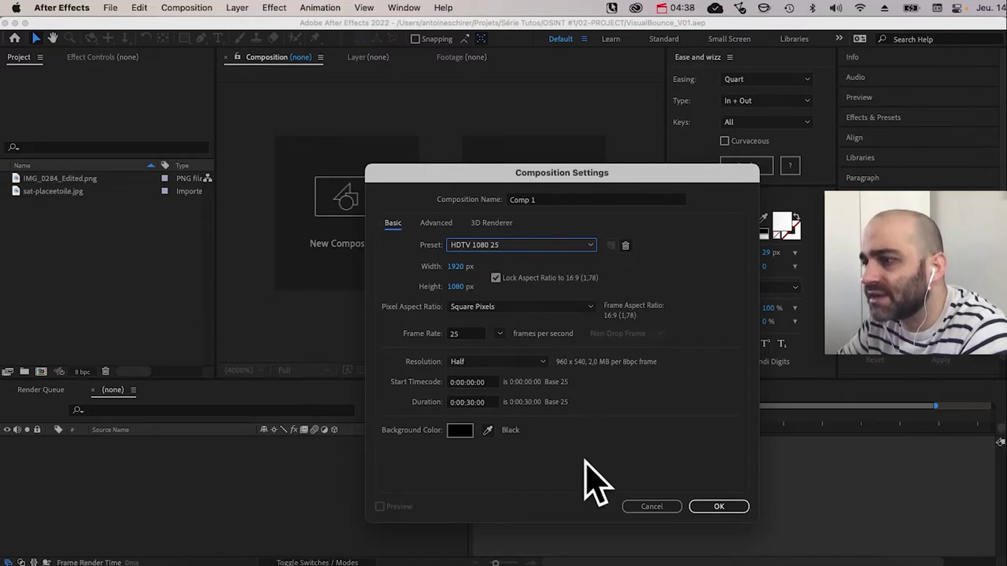
left_click(513, 202)
type("#")
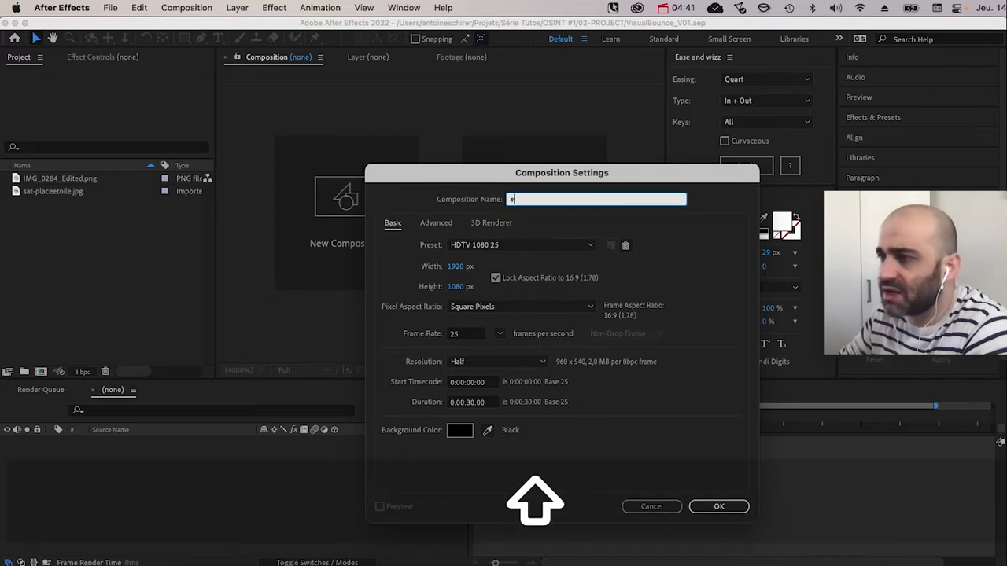
type("VISUAL")
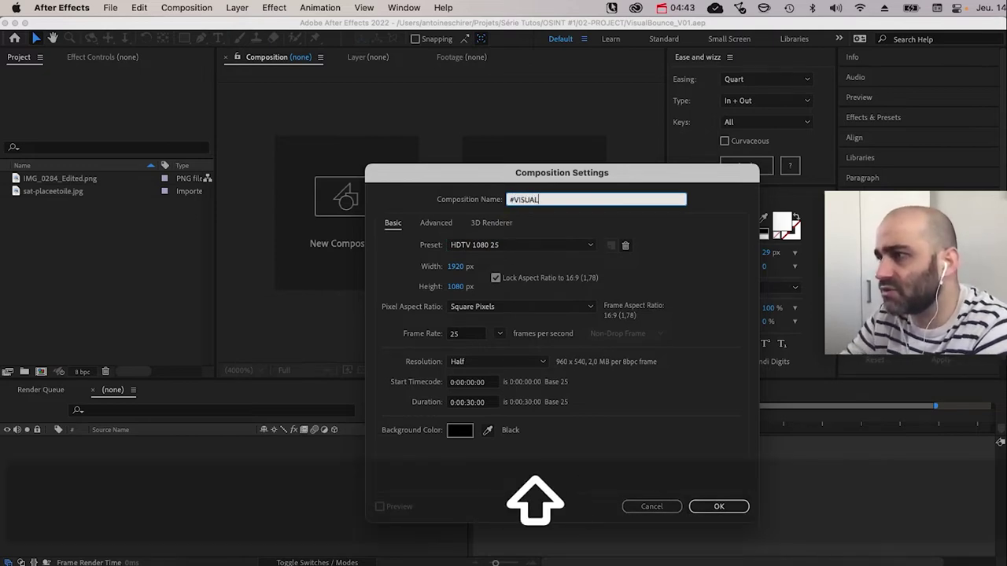
type("-BOUNCE")
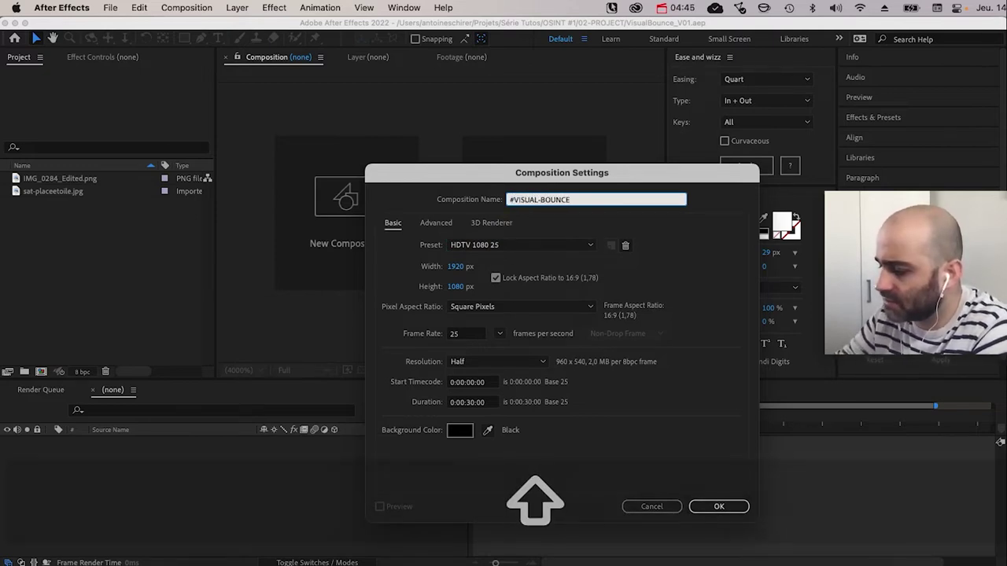
type("-01")
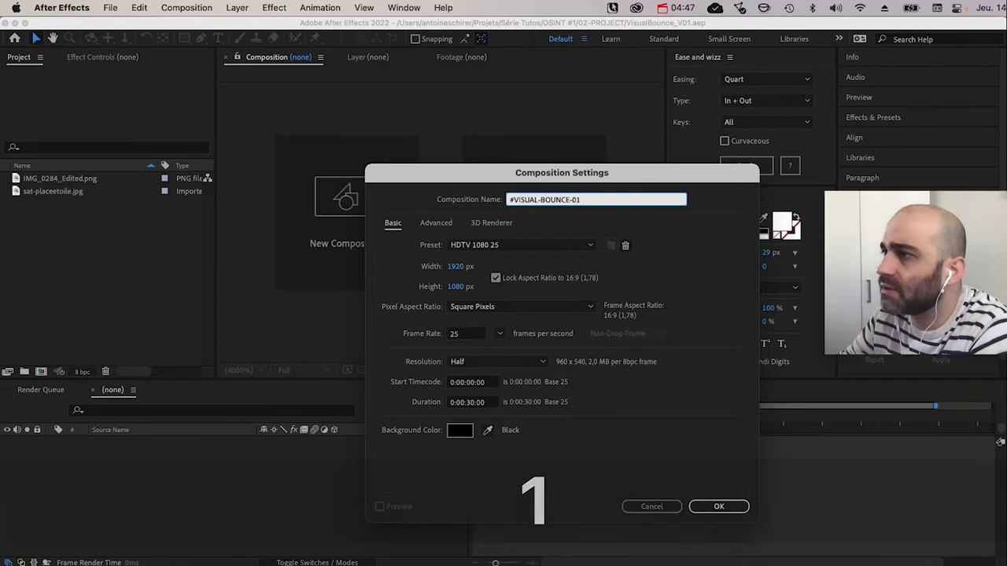
key("Return")
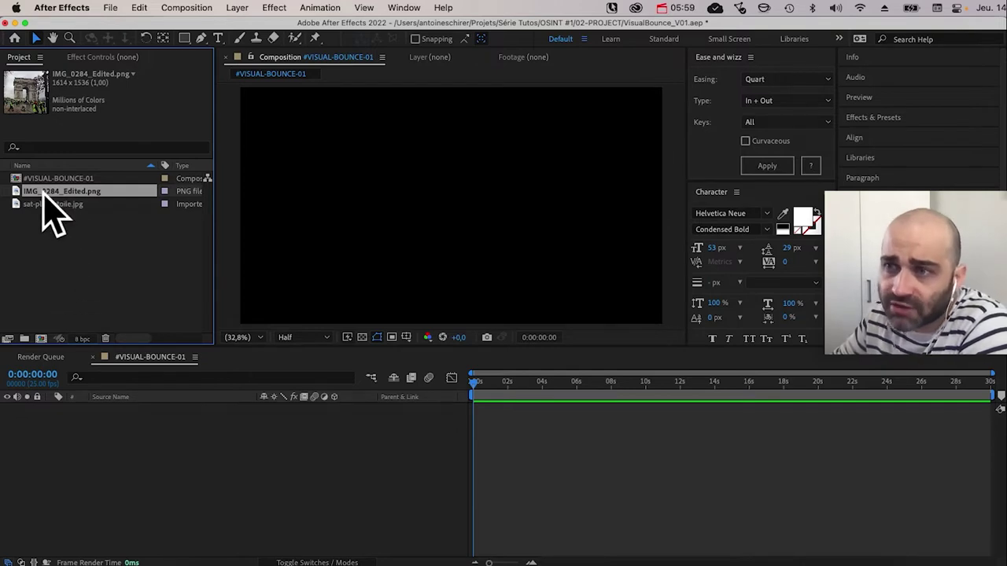
Step: Create a new composition named Visual1 from the Project panel
right_click(76, 238)
left_click(112, 251)
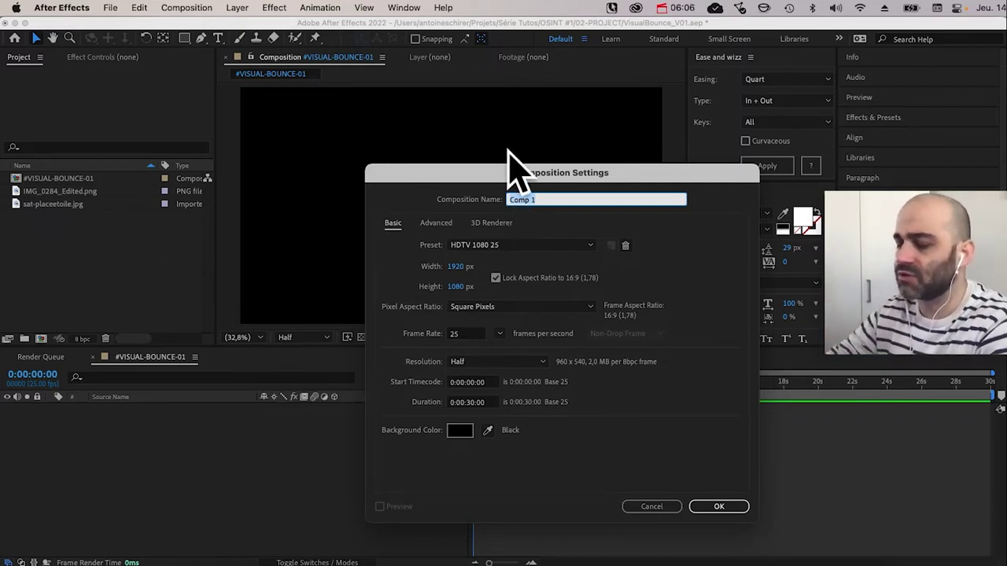
type("Visual1")
key("Return")
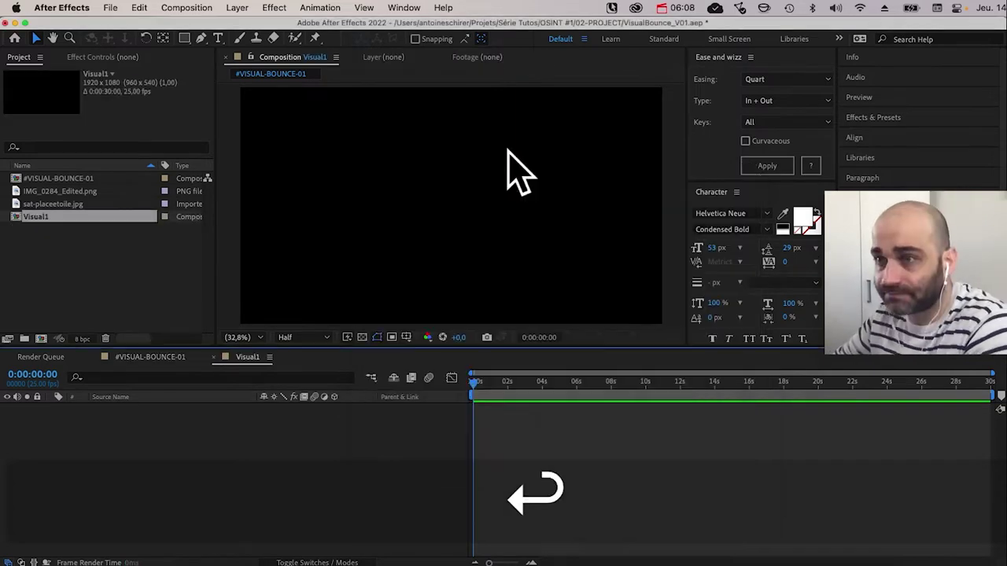
Step: Add IMG_0284_Edited.png to Visual1 and reduce its Scale to 82%
left_click_drag(55, 193, 232, 478)
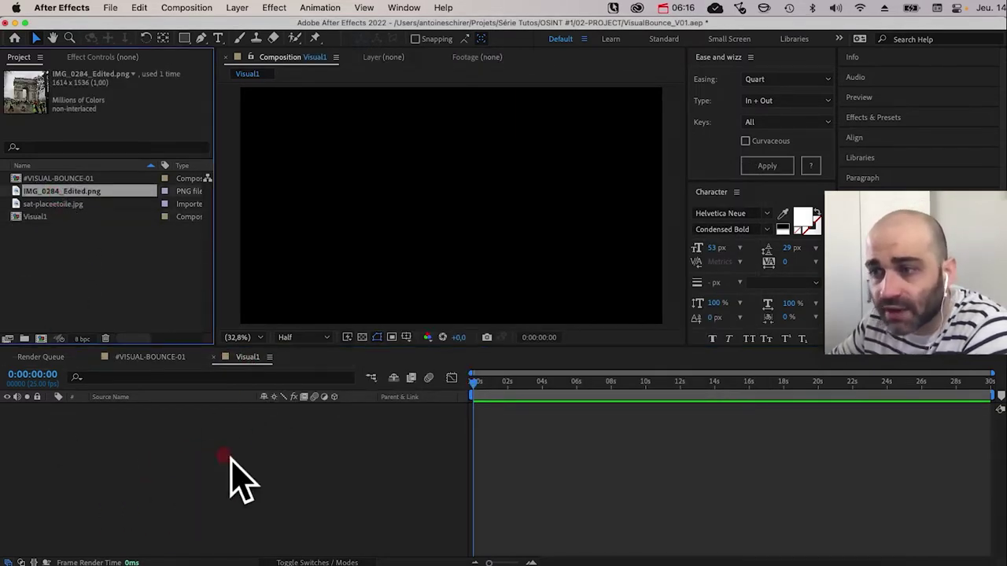
key("s")
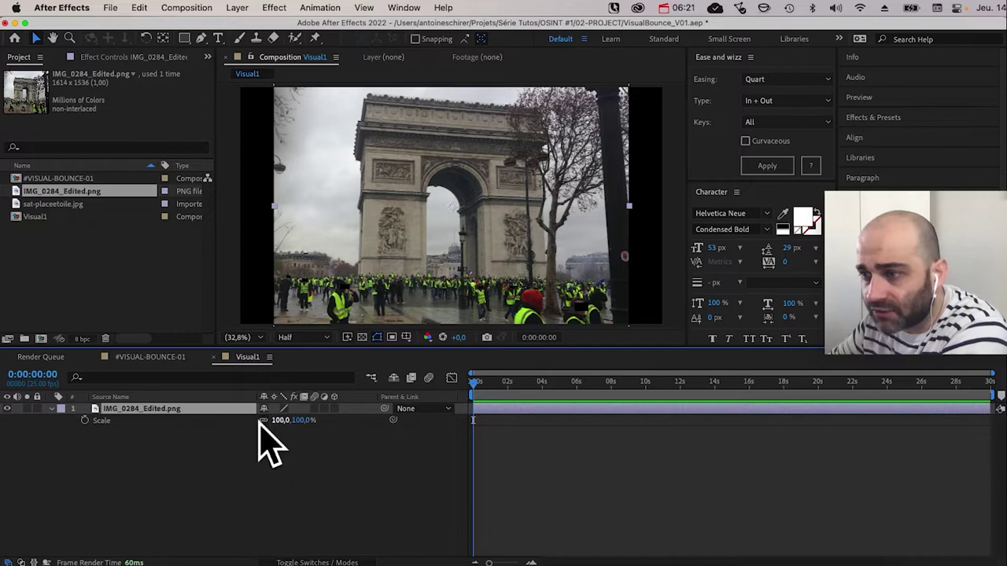
left_click(279, 420)
key("Down")
key("Down")
key("Down")
key("Down")
key("Down")
key("Down")
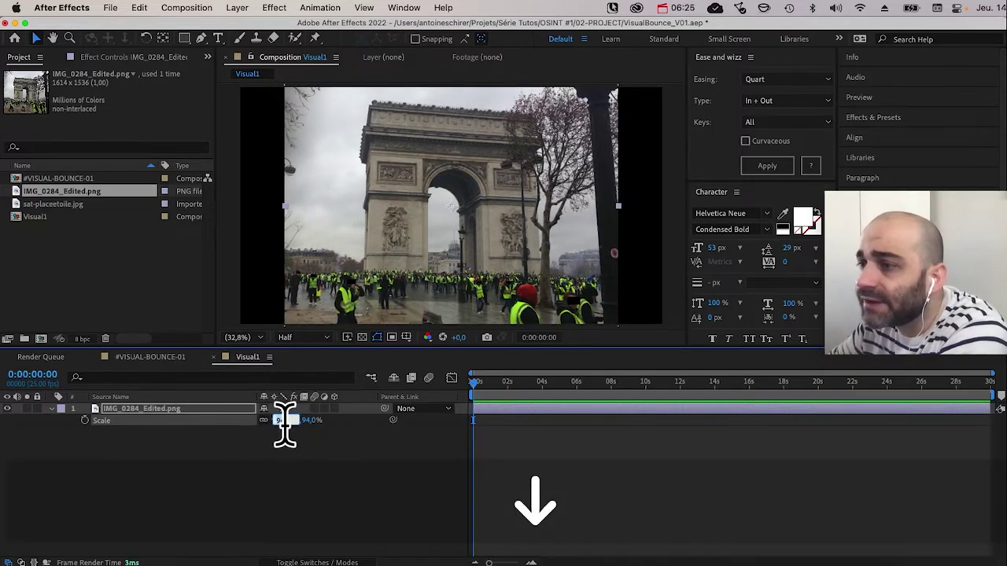
key("Down")
key("Down")
key("Down")
key("Down")
key("Down")
key("Down")
key("Down")
key("Down")
key("Down")
key("Down")
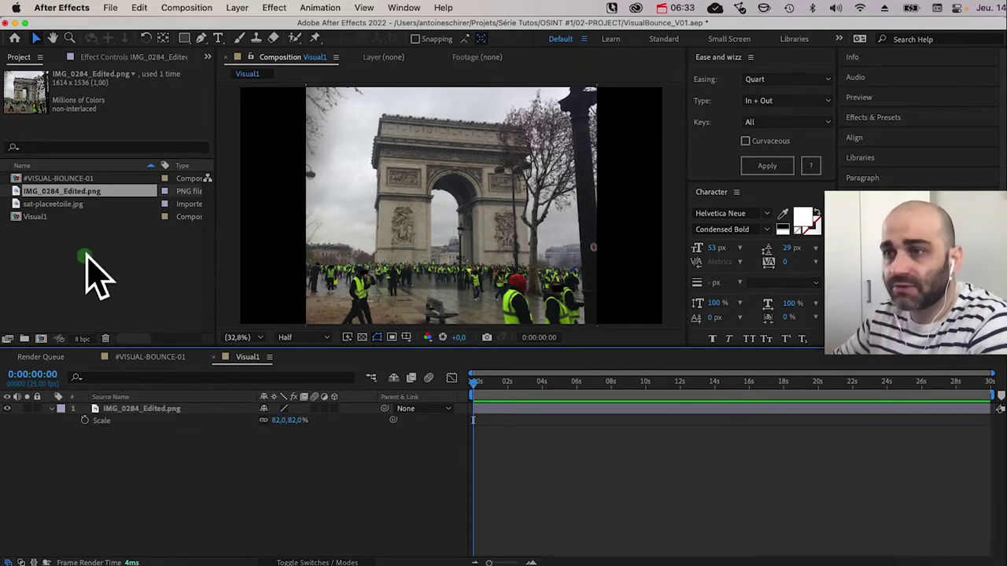
right_click(85, 255)
Step: Create another new composition named Visual2
left_click(129, 264)
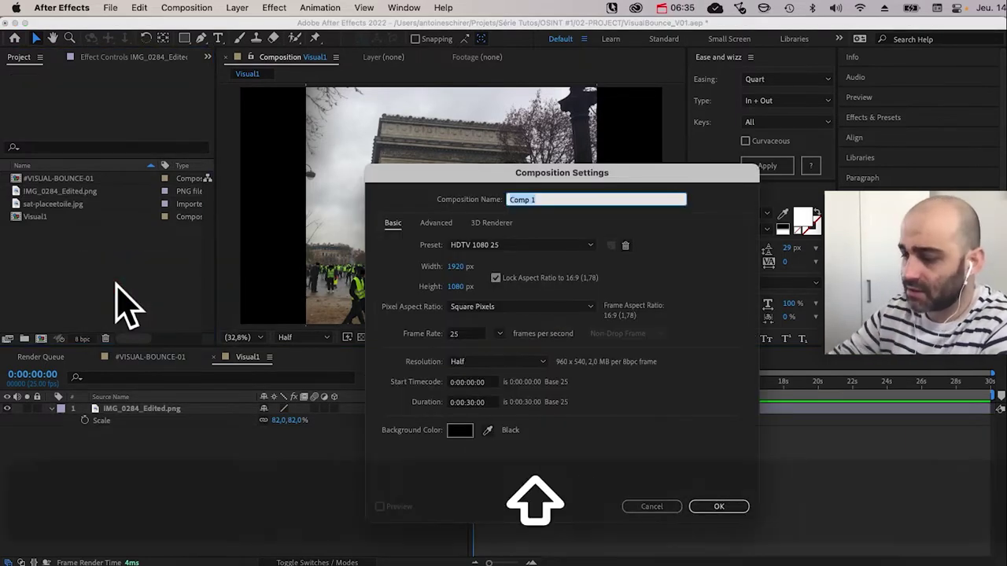
type("Visual")
type("2")
key("Return")
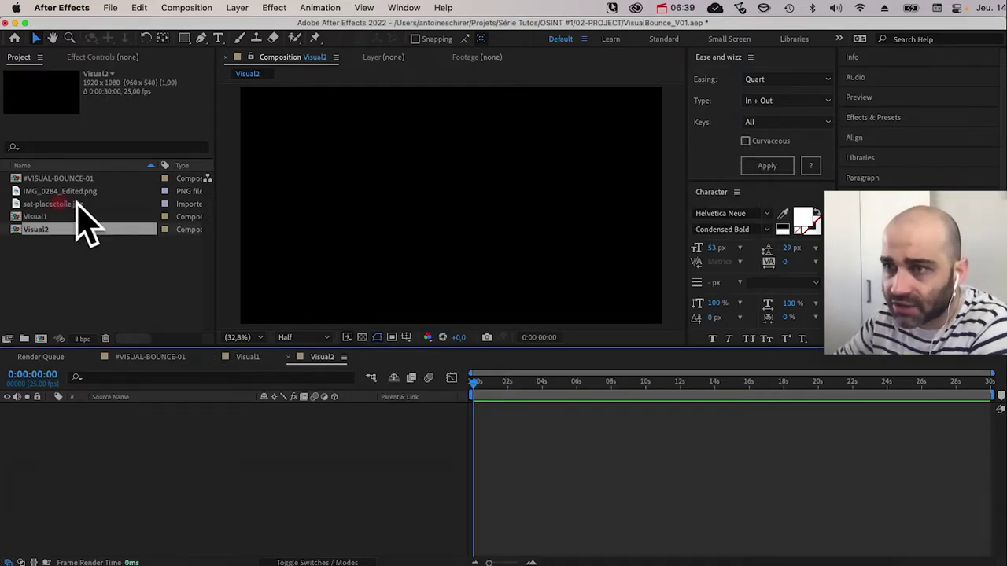
Step: Add sat-placeetoile.jpg to Visual2, scale it to 59%, nudge it slightly right, and check the reference render
left_click_drag(76, 205, 263, 465)
key("s")
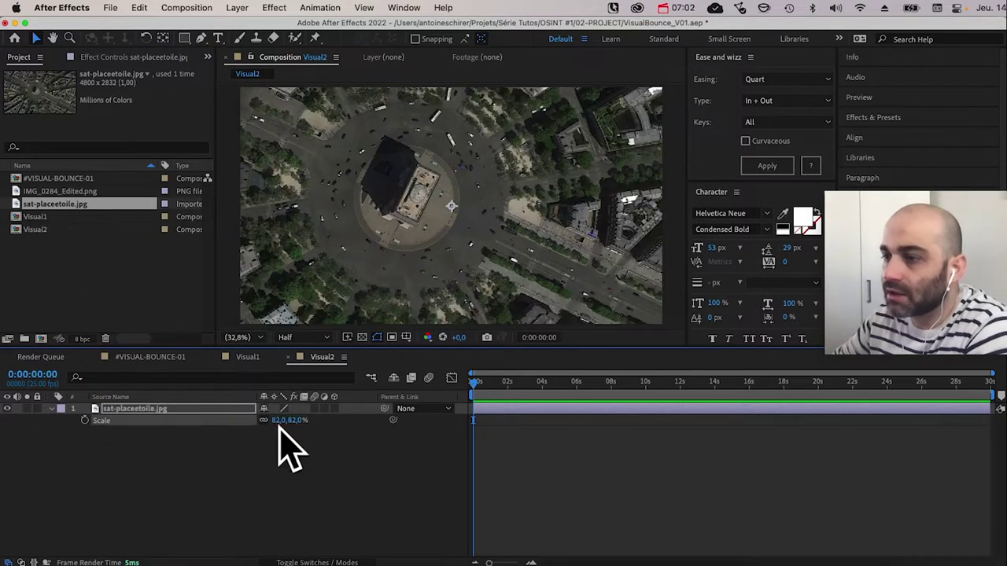
left_click_drag(288, 420, 252, 415)
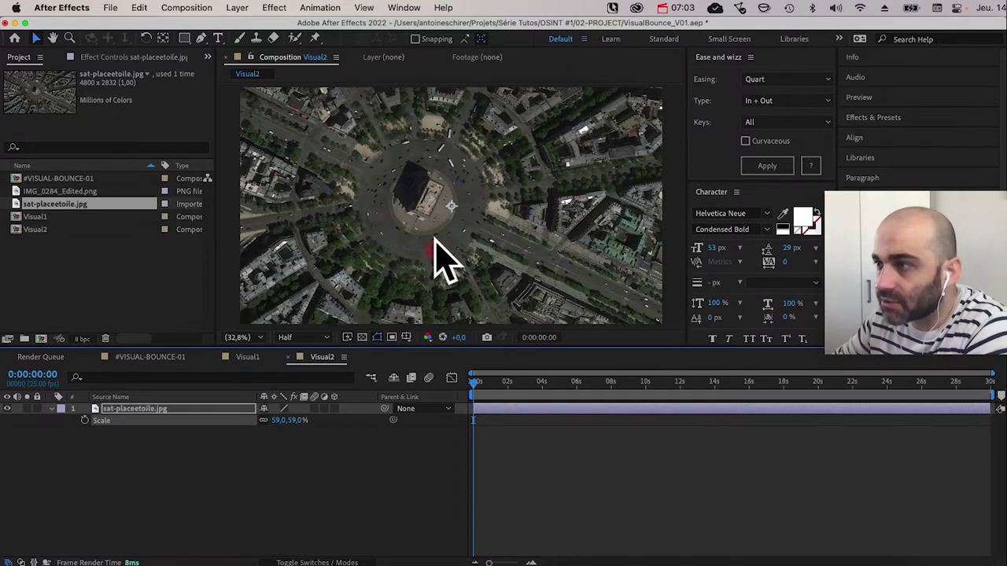
left_click(443, 254)
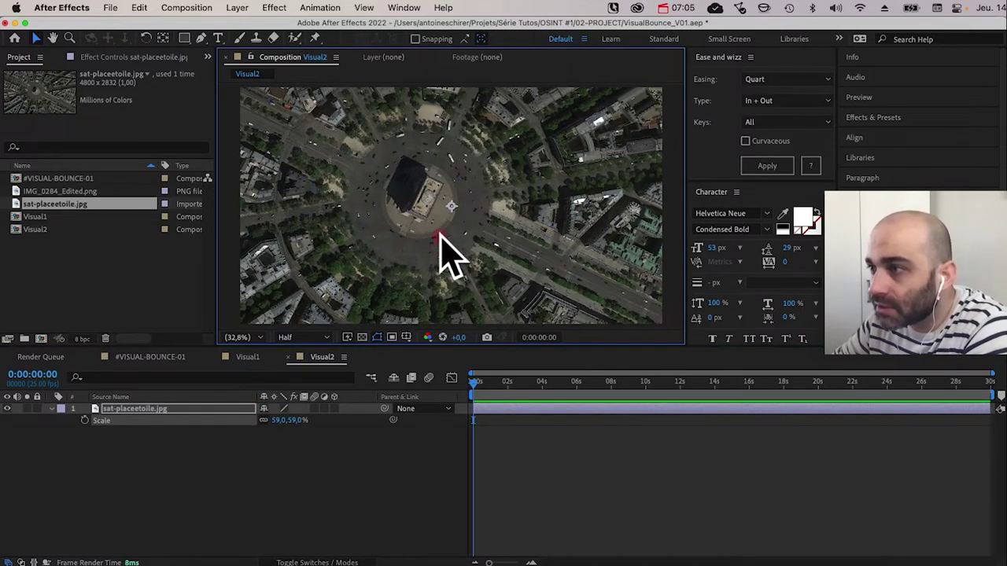
key("v")
mouse_move(449, 243)
left_mouse_down()
mouse_move(472, 255)
mouse_move(461, 236)
left_mouse_up()
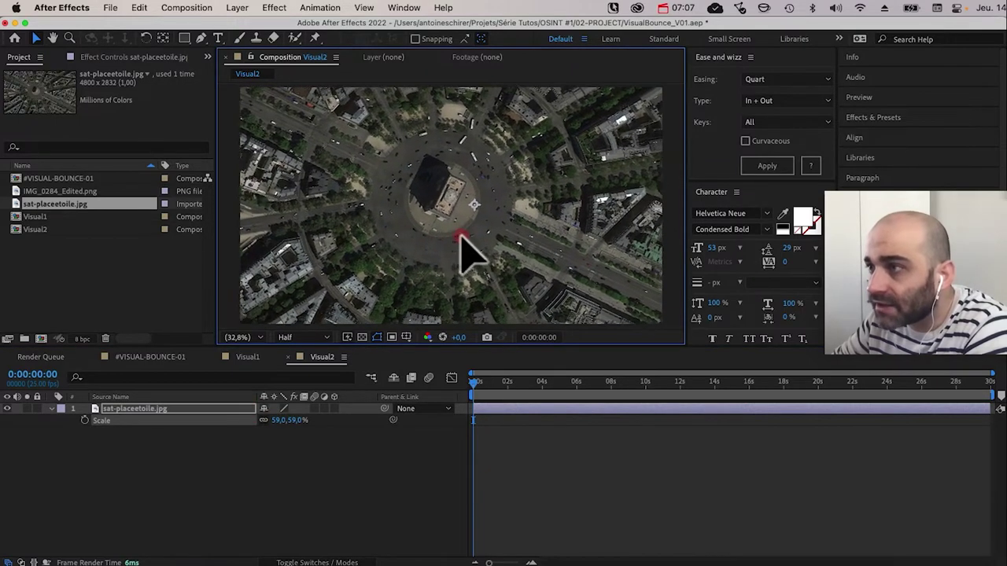
key("super+Tab")
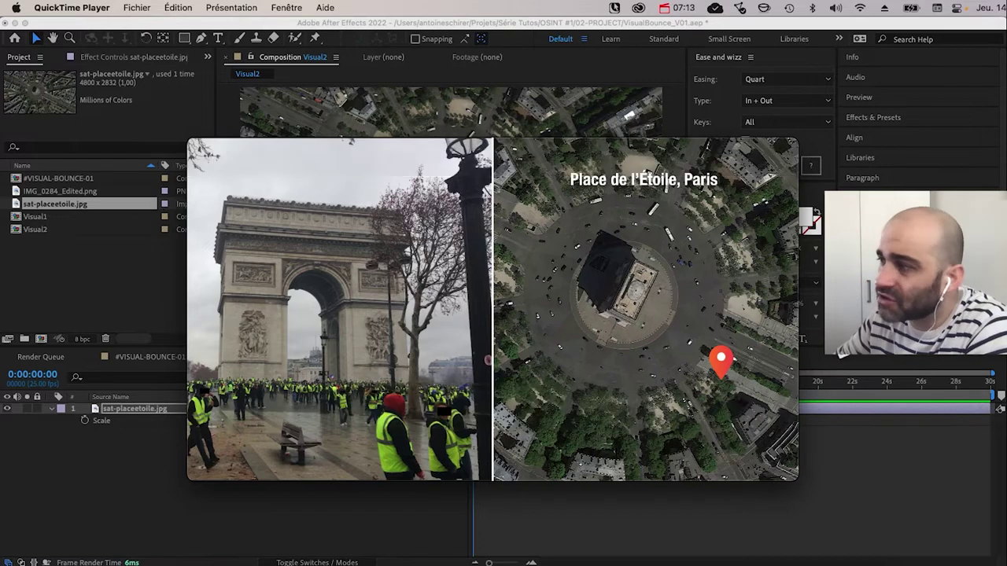
mouse_move(651, 318)
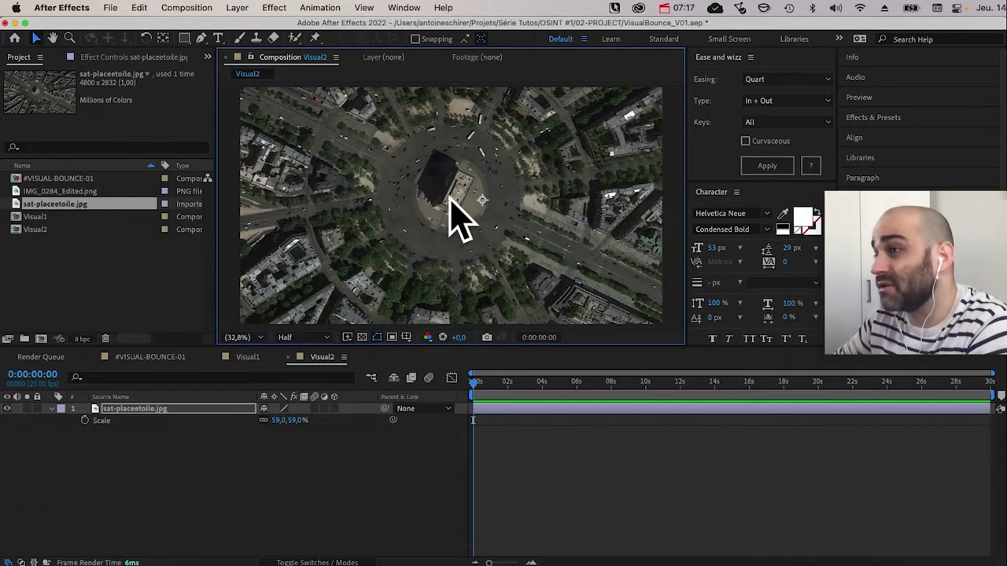
Step: Move the satellite image left in Visual2 and turn on the proportional grid
left_click_drag(445, 198, 337, 213)
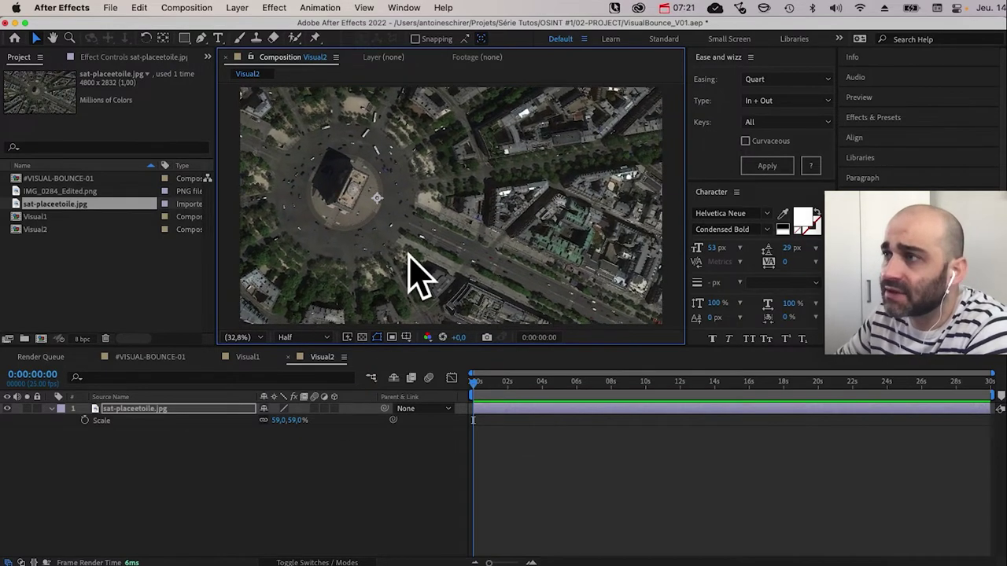
left_click(406, 337)
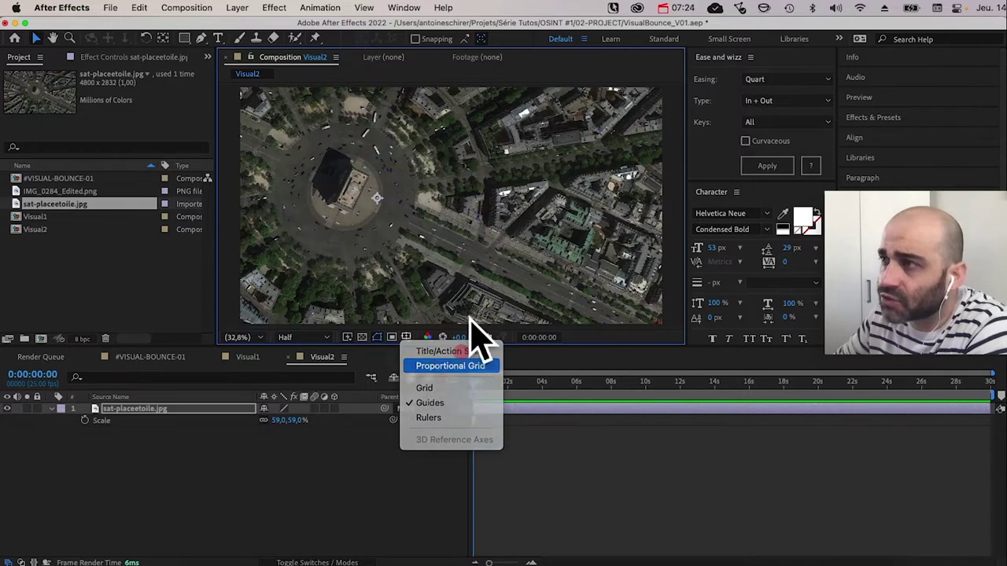
left_click(452, 364)
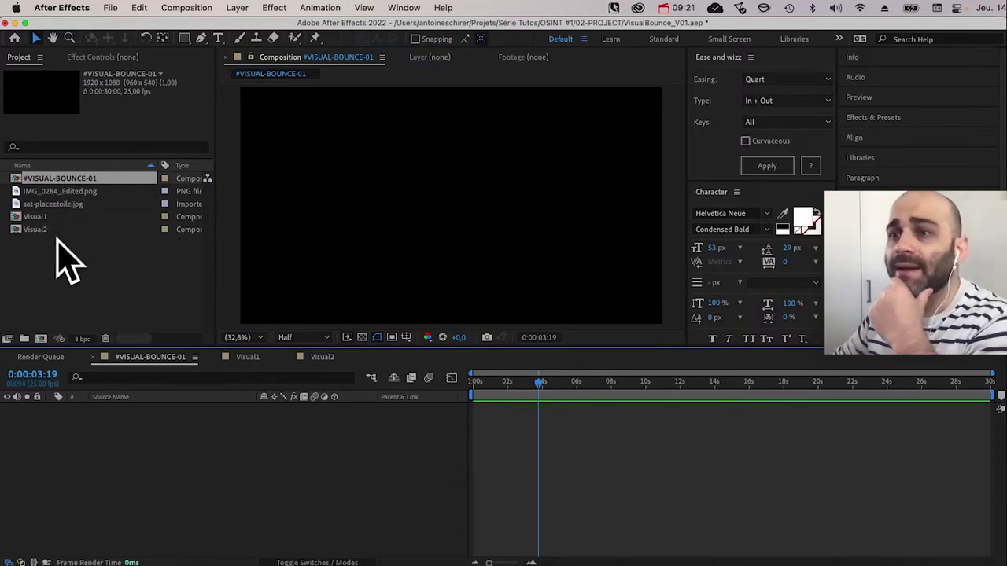
Step: Drag Visual1 and Visual2 into the #VISUAL-BOUNCE-01 timeline, then scrub the reference render
left_click_drag(53, 253, 127, 441)
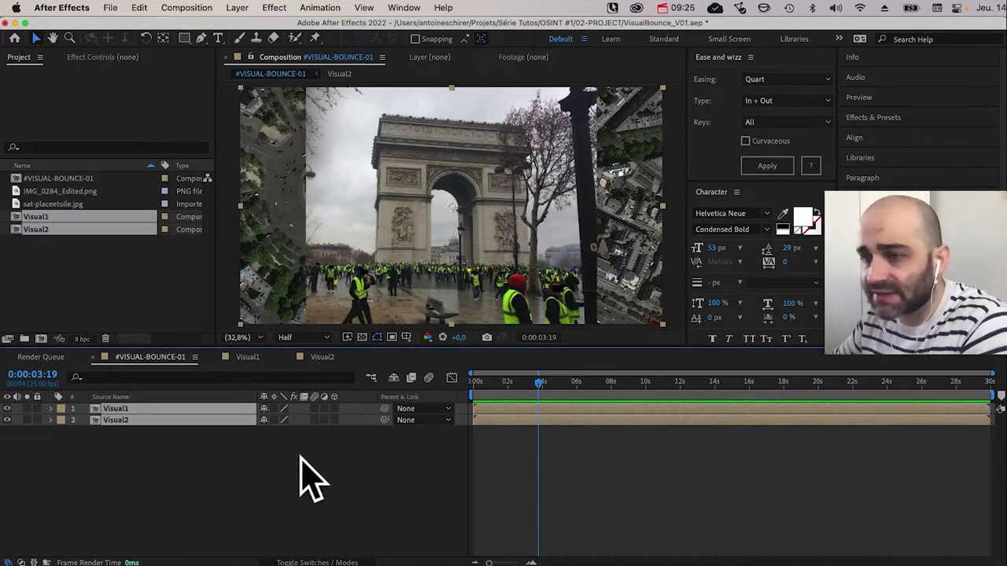
left_click(161, 478)
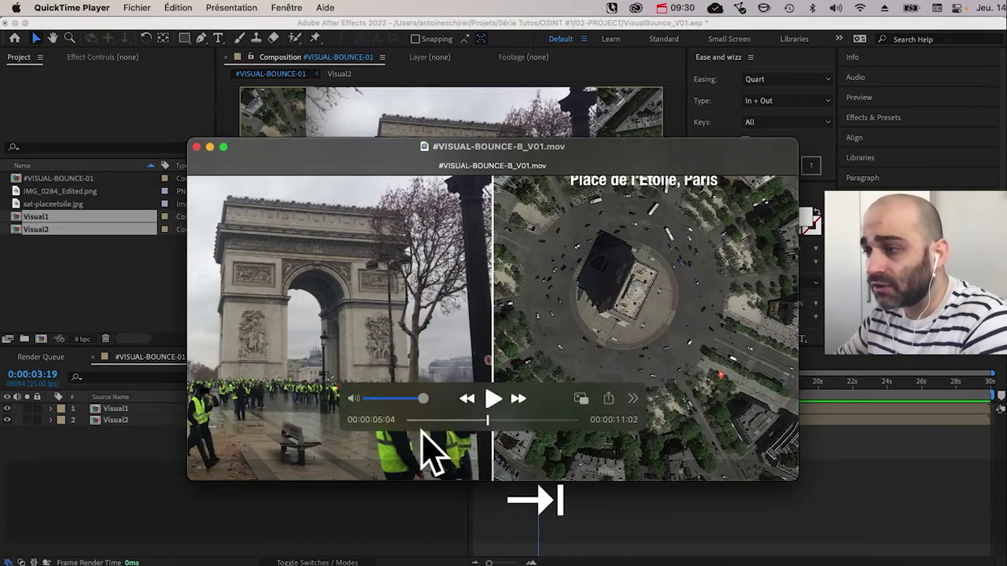
left_click(415, 419)
left_click_drag(416, 417, 429, 419)
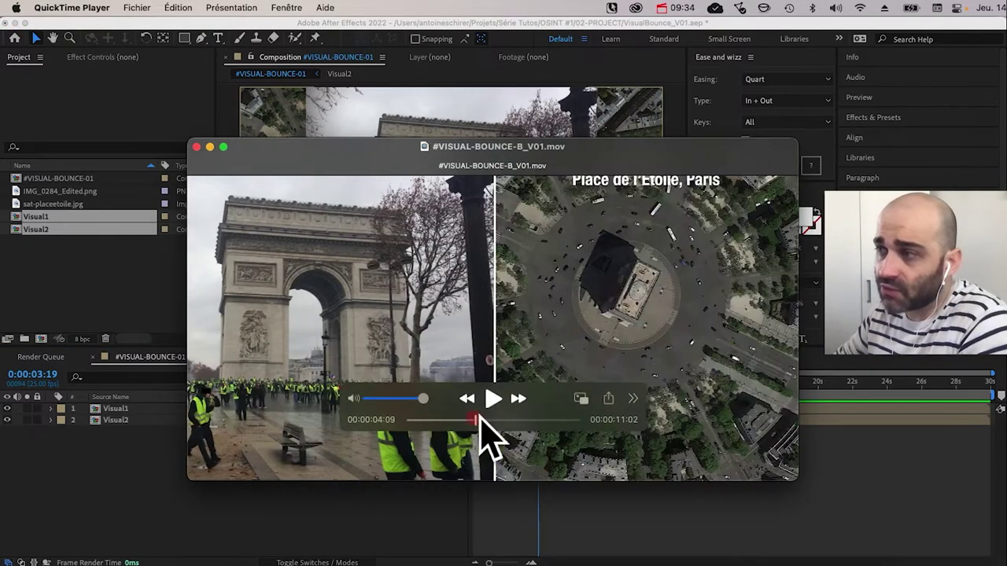
Step: Scrub the reference render to its split-screen part, then select the Visual2 layer in After Effects
left_click_drag(476, 419, 496, 421)
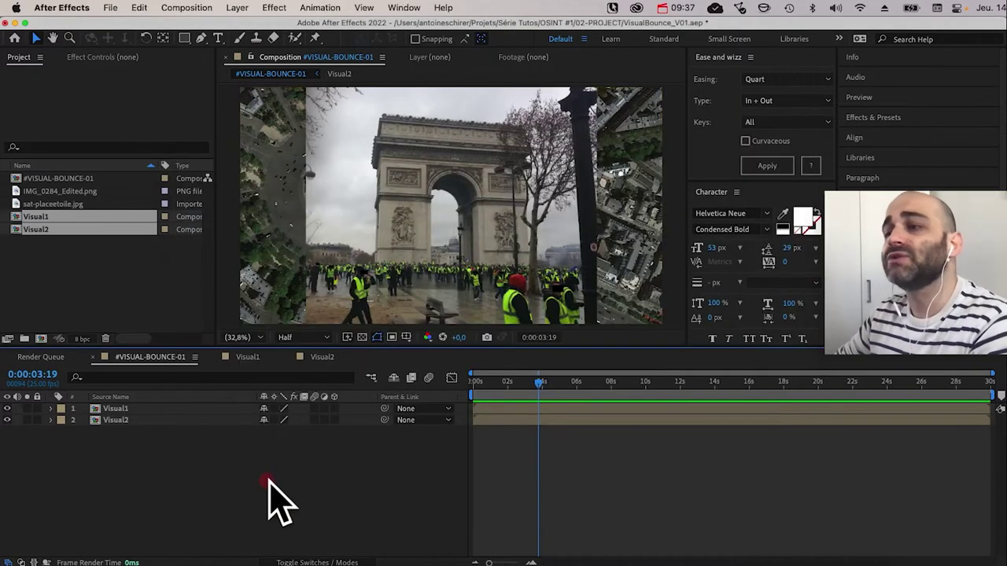
left_click(102, 421)
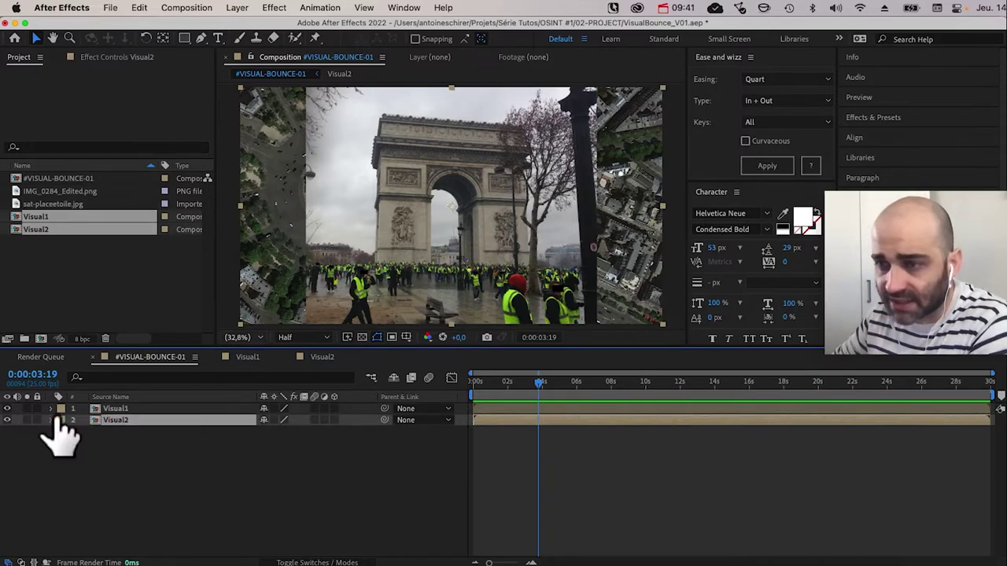
Step: Rename the layers Visual2-SAT and Visual1-PIC, and give Visual2-SAT a Sea Foam label
key("Return")
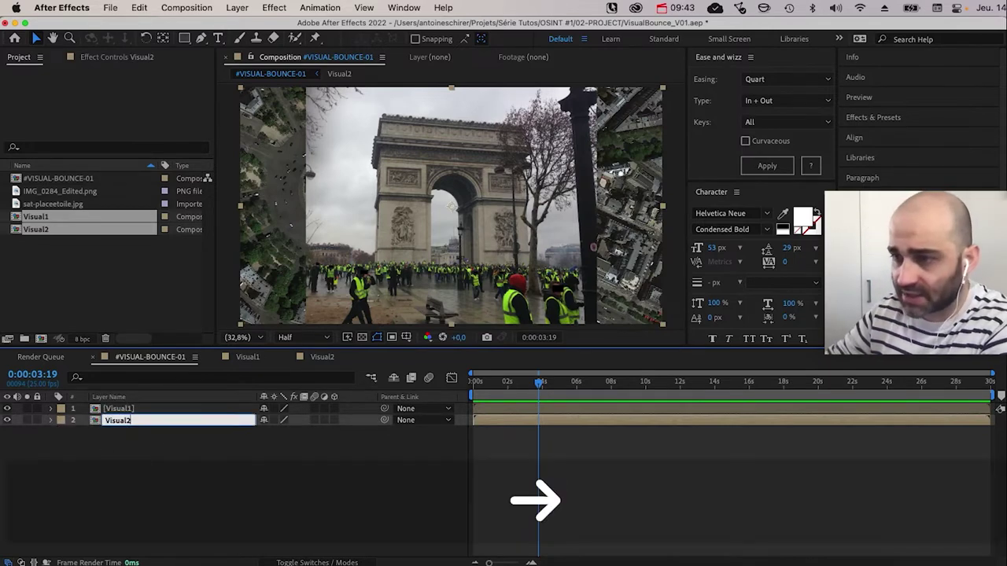
key("Return")
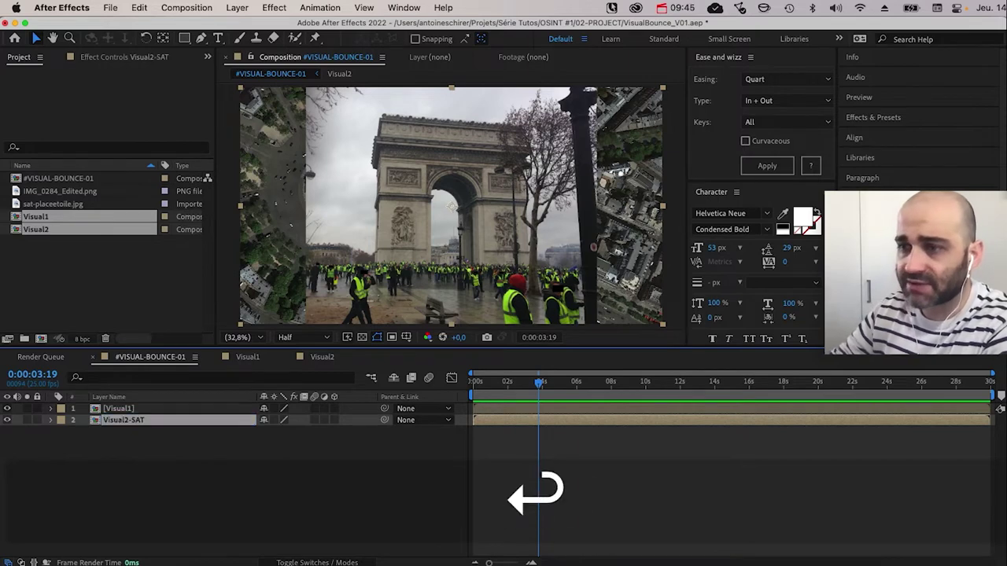
key("ctrl+Up")
key("Return")
type("-")
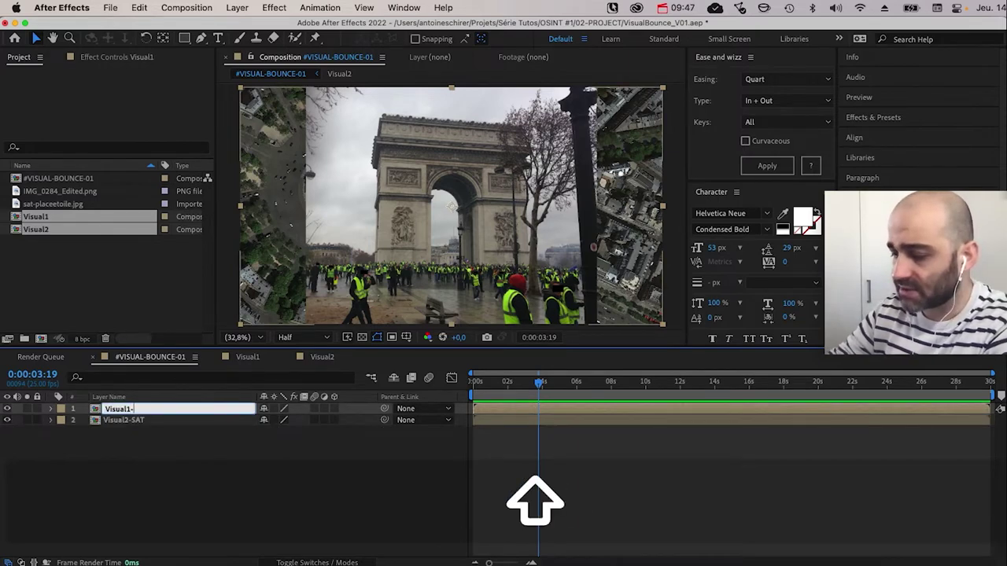
type("PIC")
key("Return")
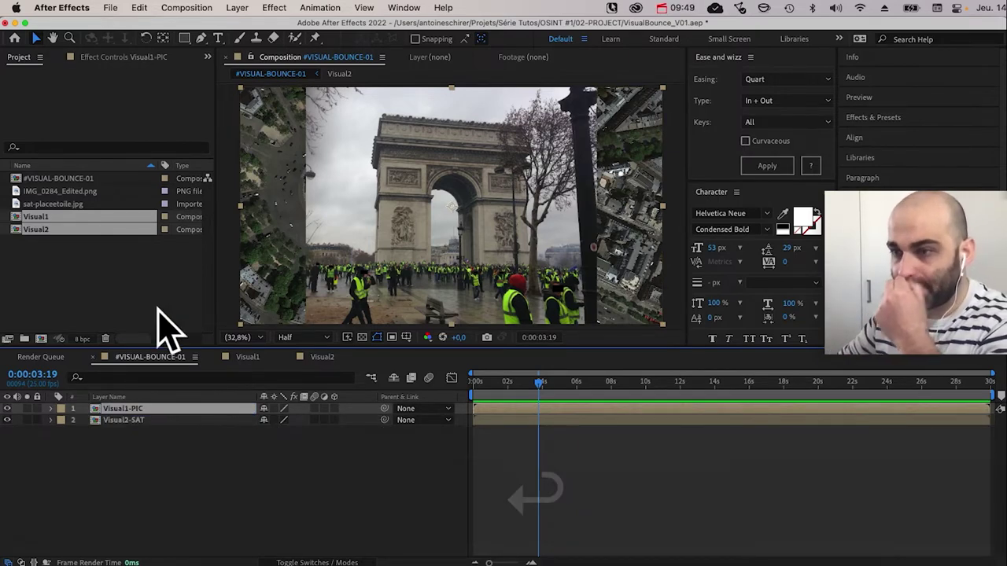
left_click(60, 421)
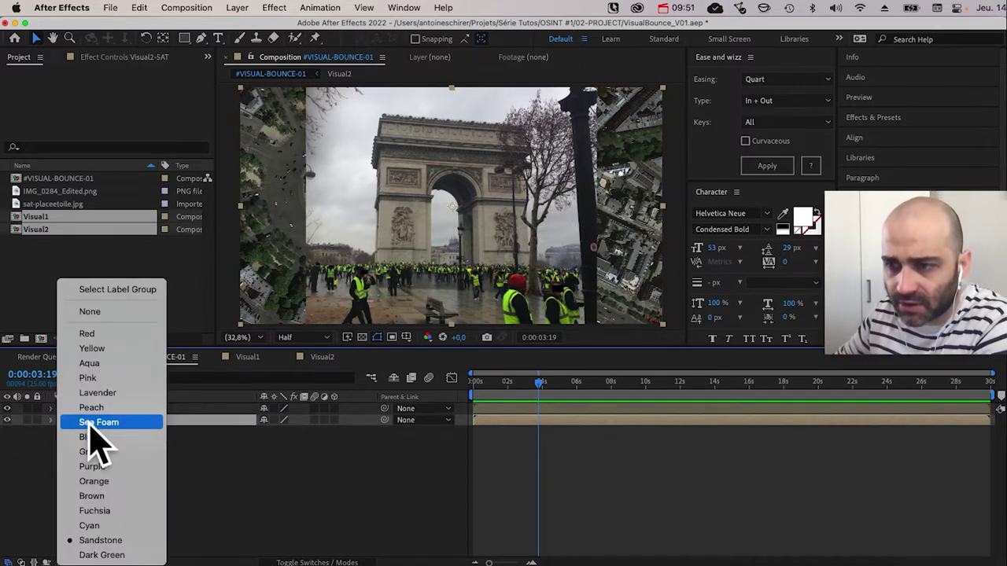
left_click(90, 421)
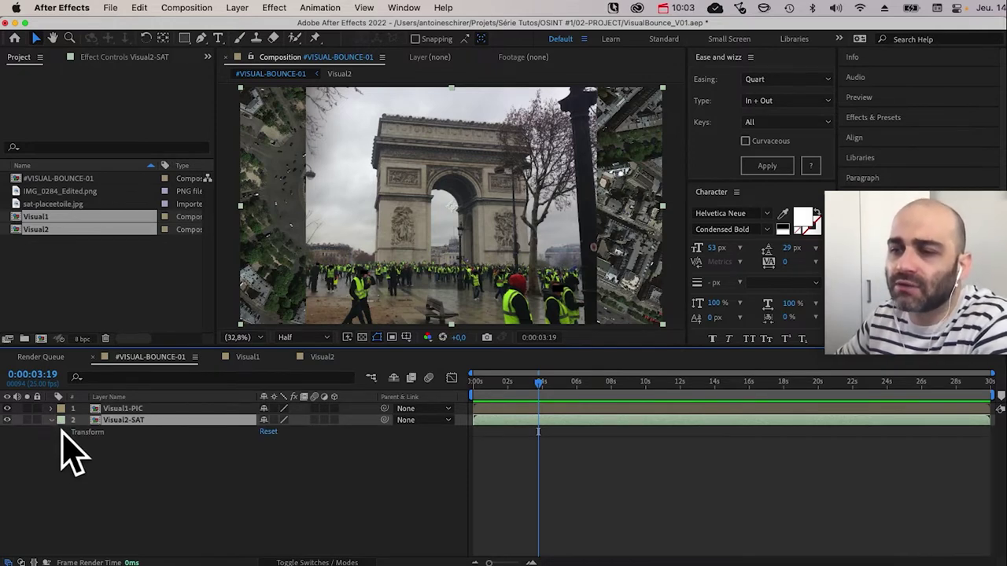
Step: Push Visual2-SAT off-frame to the right by setting its Position X to 2969
left_click(63, 433)
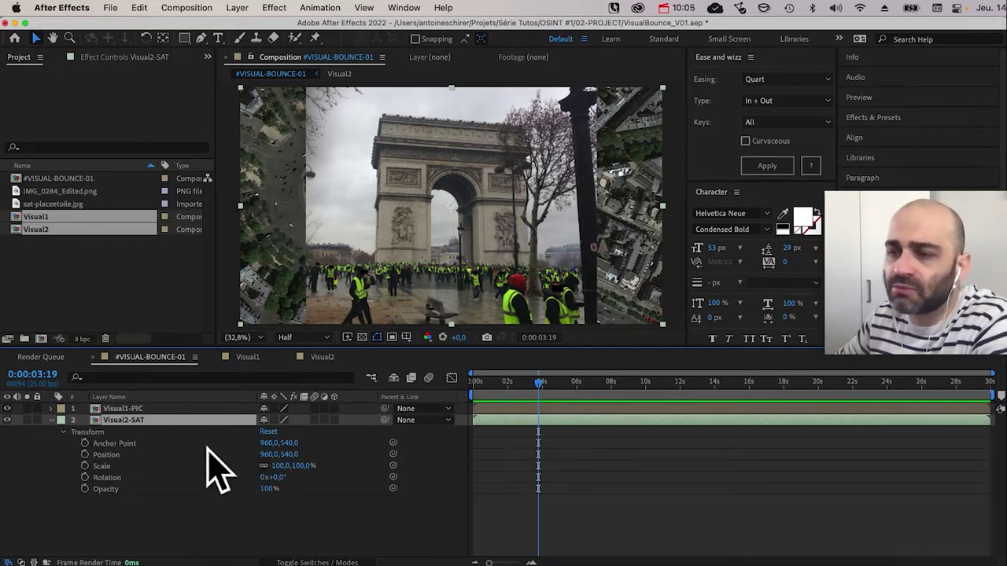
left_click_drag(271, 454, 832, 373)
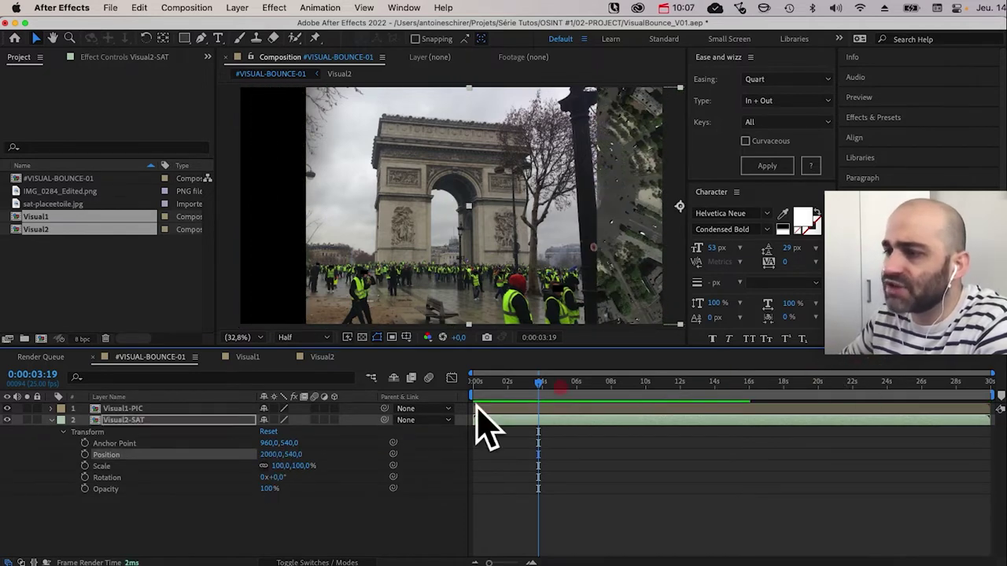
left_click_drag(275, 457, 857, 391)
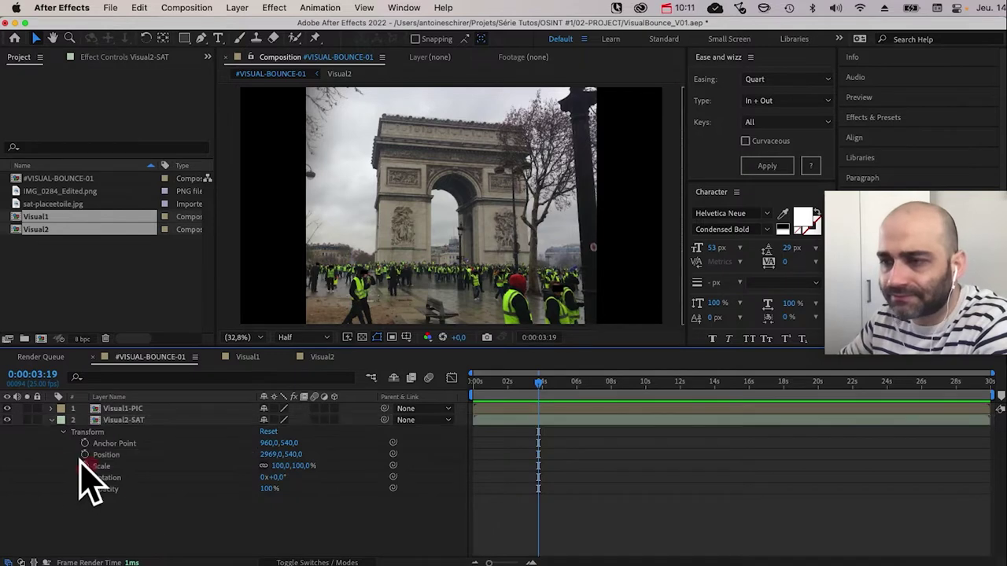
Step: Expand the Visual1-PIC layer's Transform properties
left_click(122, 409)
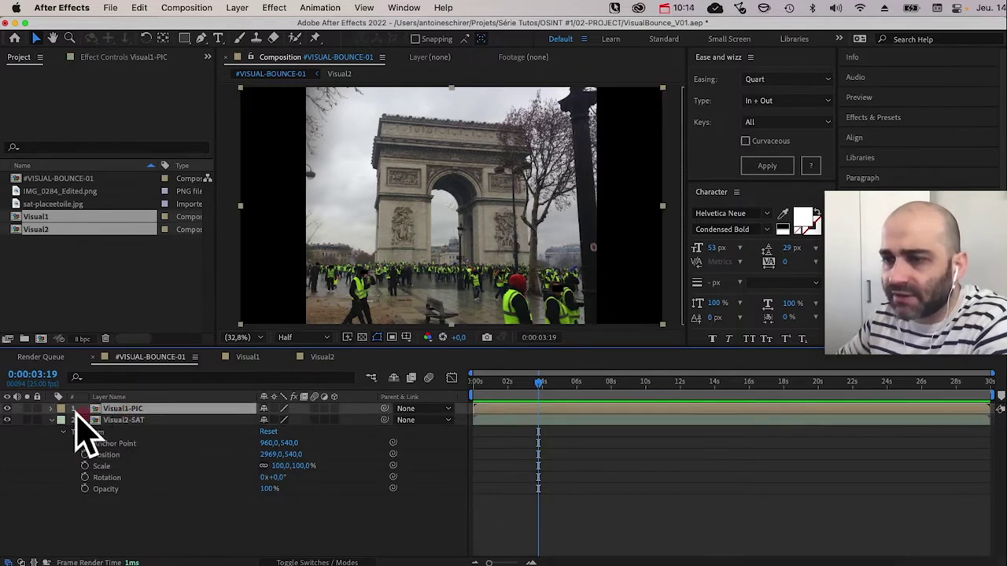
left_click(52, 409)
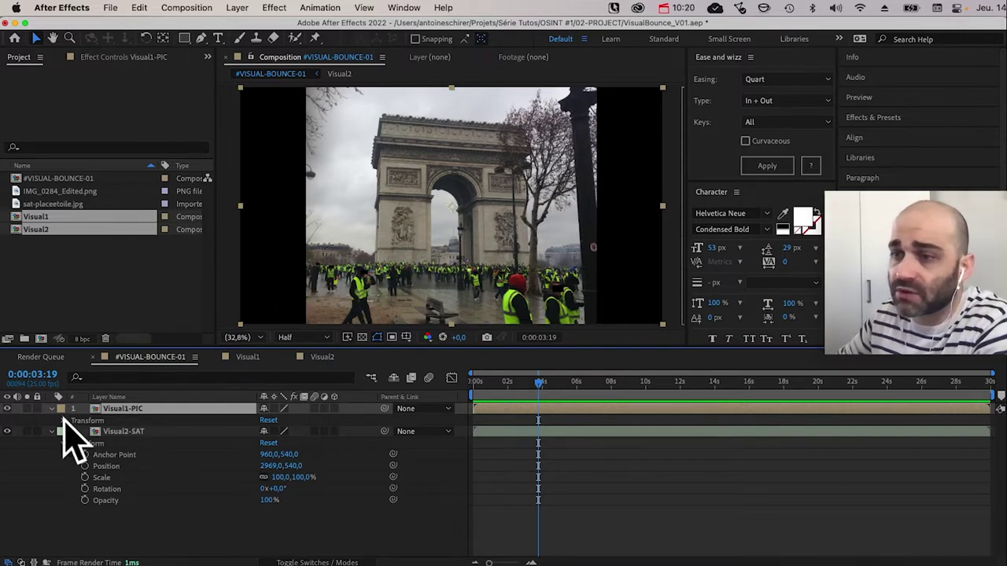
left_click(63, 421)
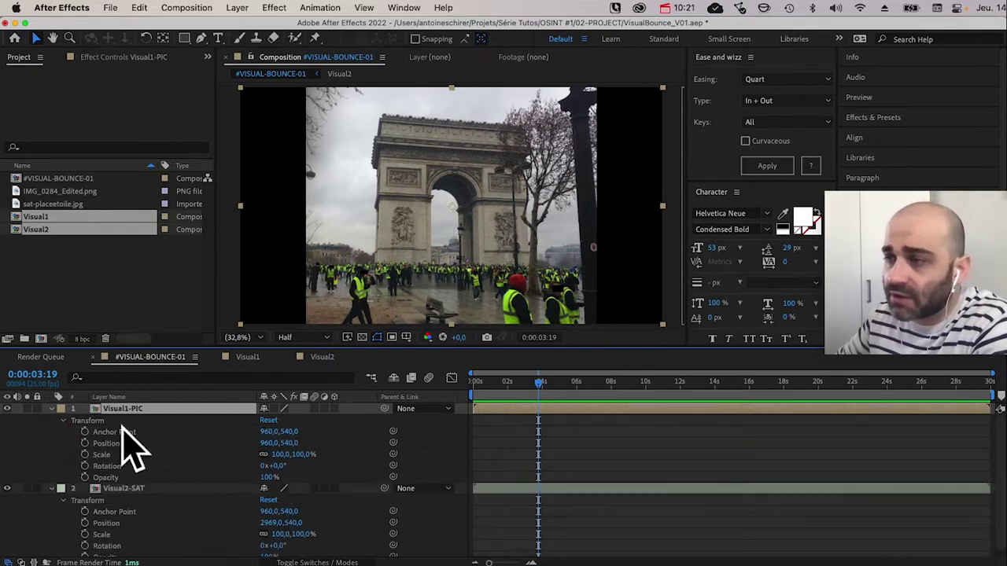
left_click(406, 336)
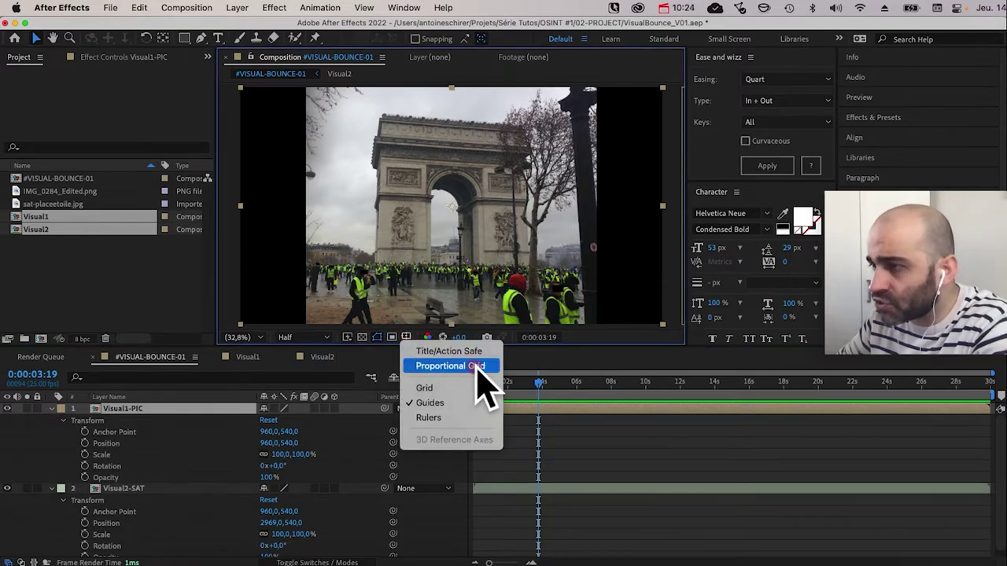
Step: Show the proportional grid and keyframe the photo's Position X from 960 at 3:19 to 504 at 6:06
left_click(464, 367)
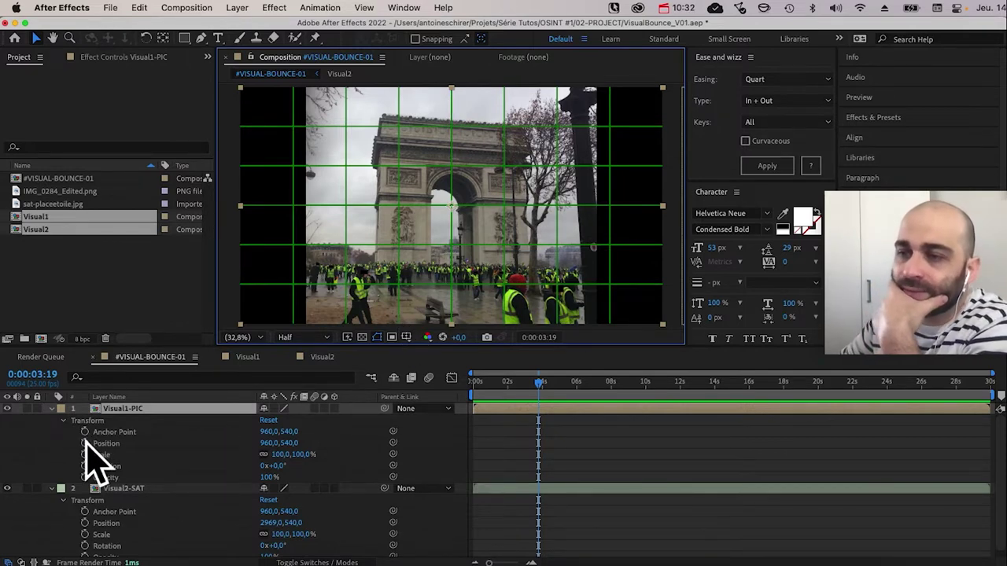
left_click(85, 443)
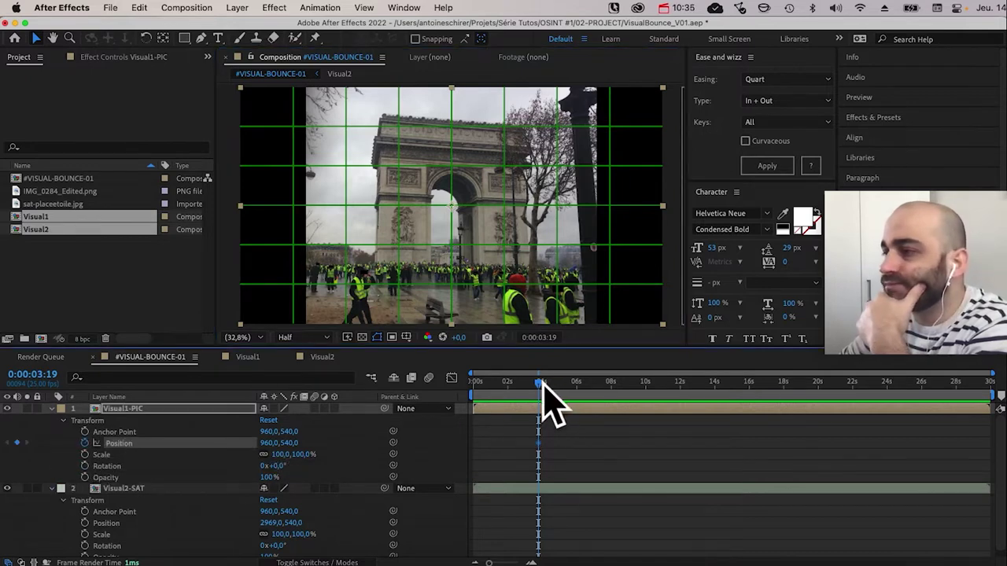
left_click_drag(542, 384, 588, 386)
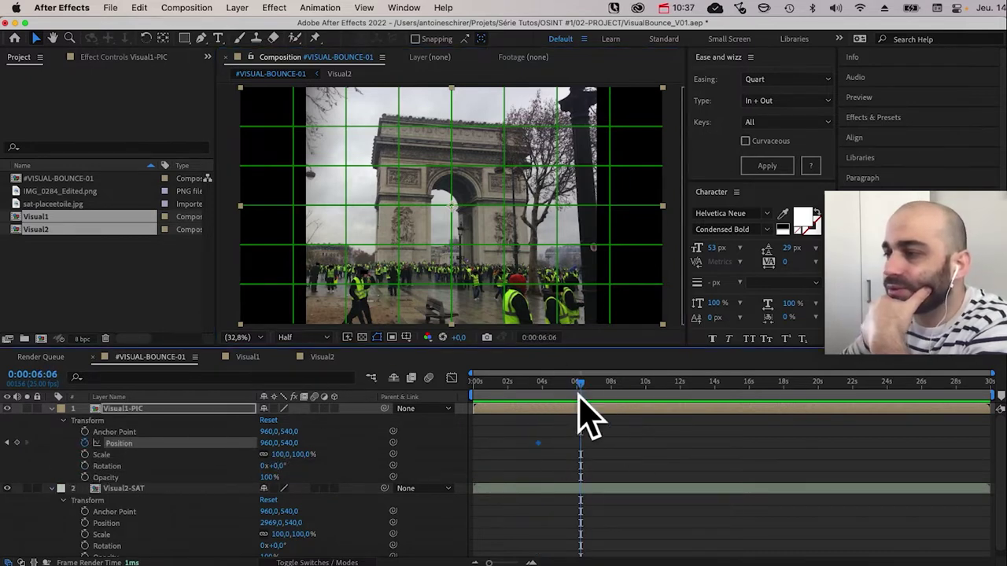
left_click_drag(272, 443, 29, 440)
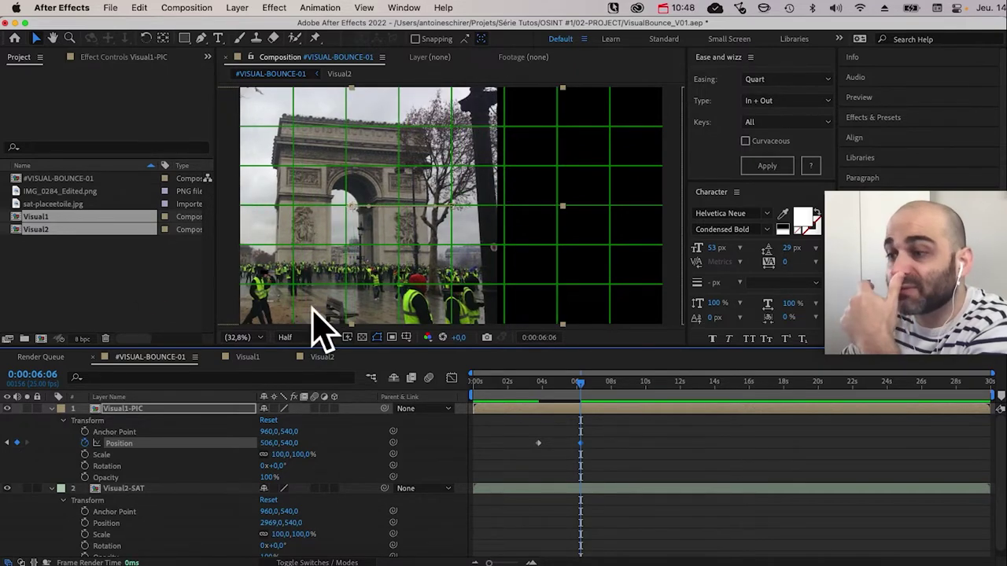
mouse_move(265, 443)
left_mouse_down()
mouse_move(254, 443)
mouse_move(265, 443)
left_mouse_up()
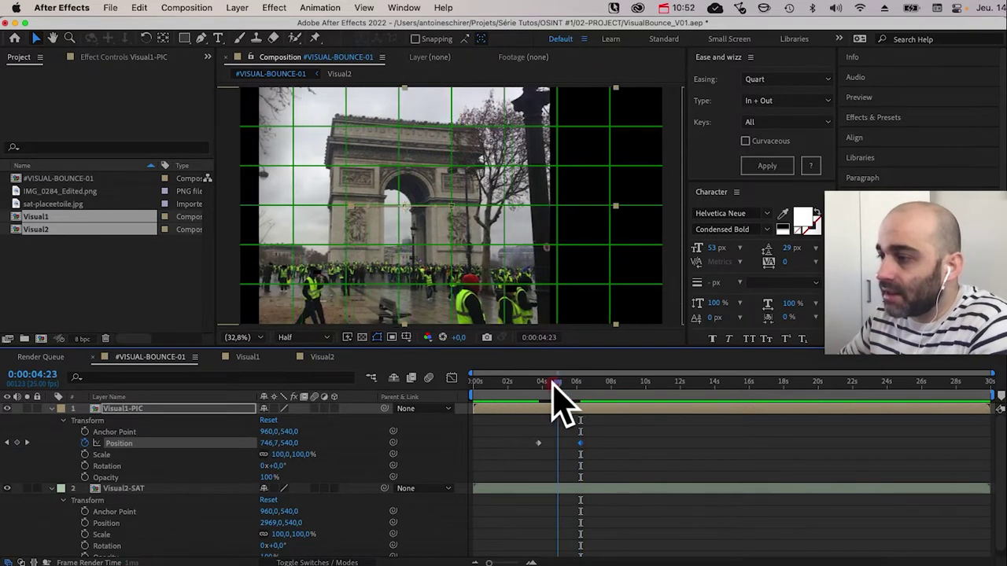
left_click_drag(553, 383, 538, 383)
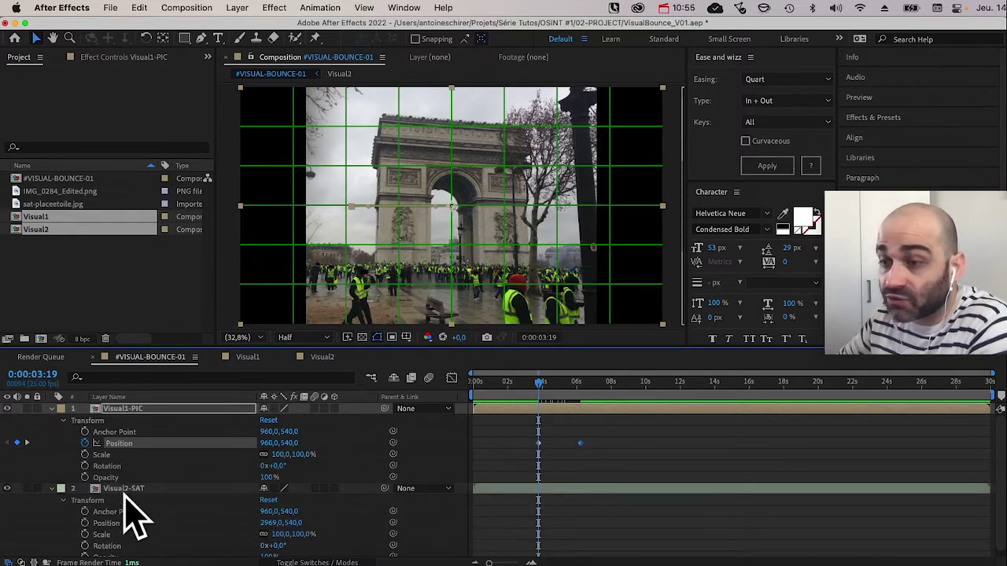
Step: Keyframe Visual2-SAT Position from 3:19 to 1922,540 at 6:06, then move it above Visual1-PIC
left_click(85, 524)
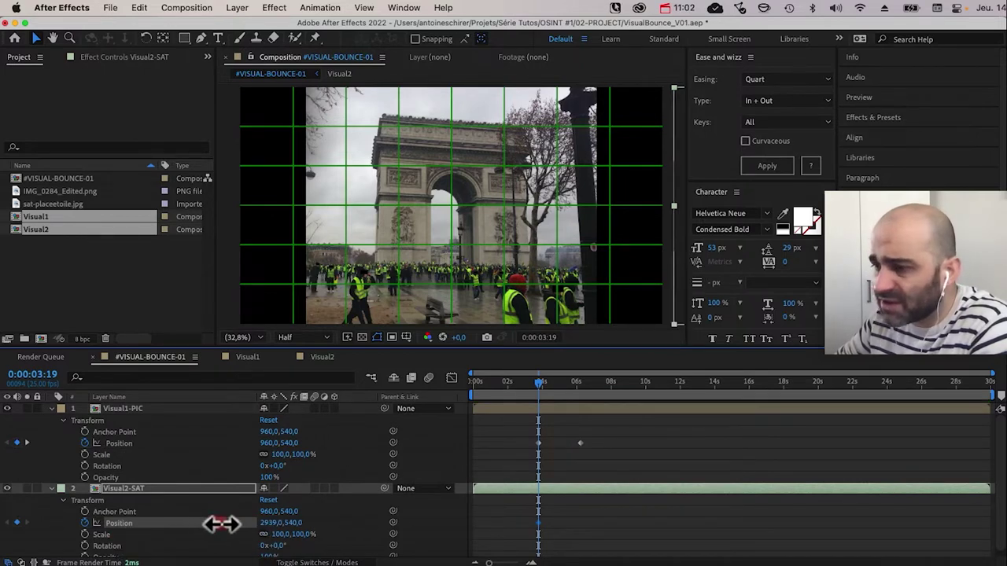
left_click_drag(220, 524, 192, 527)
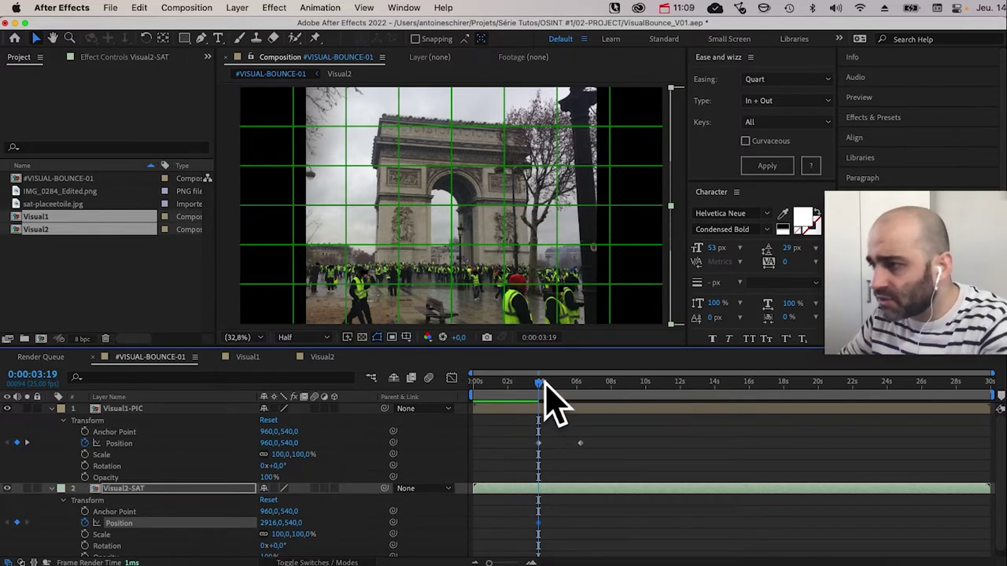
left_click_drag(542, 384, 582, 397)
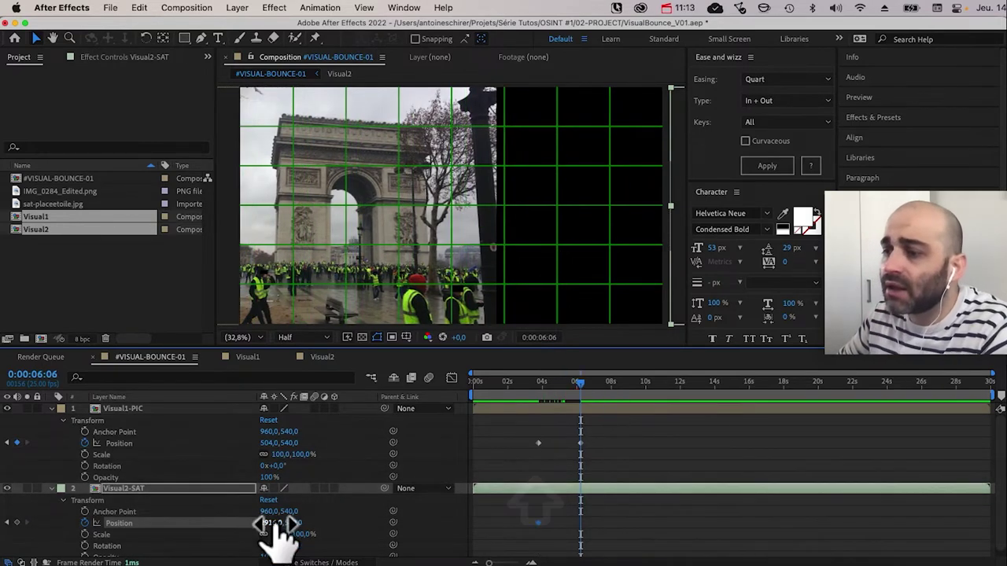
left_click_drag(241, 520, 93, 522)
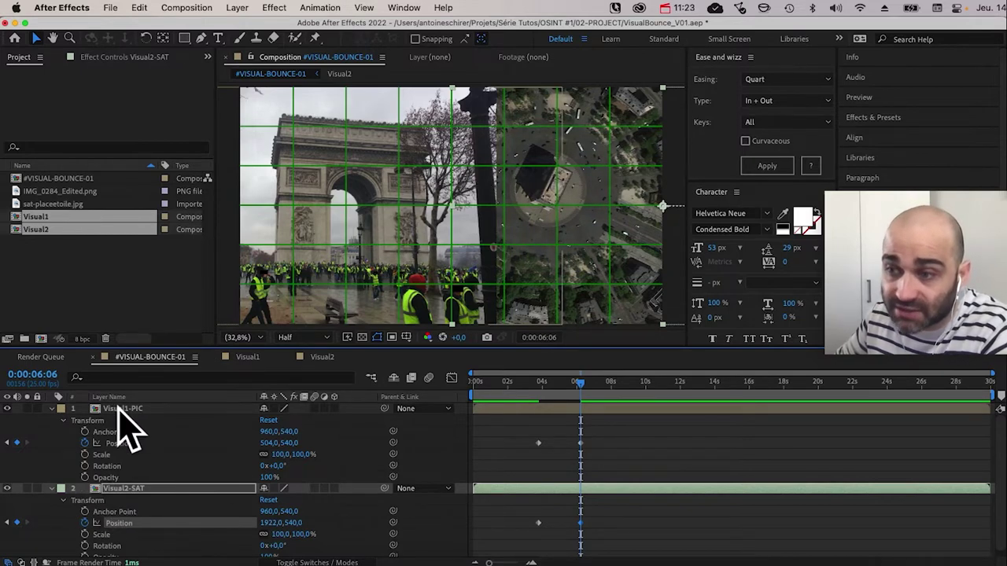
left_click_drag(120, 476, 130, 409)
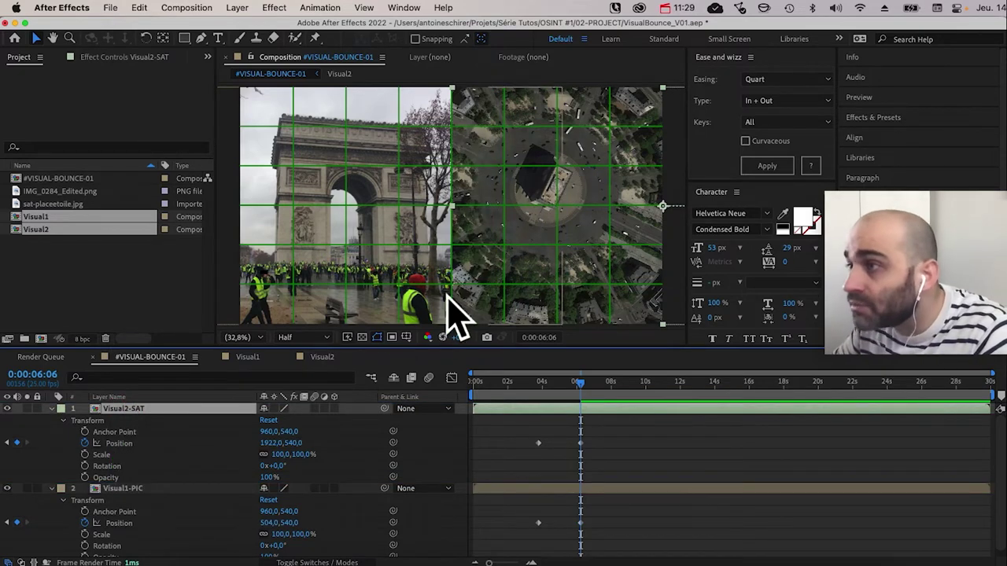
Step: Hide the proportional grid and open the Visual2 precomp from the Visual2-SAT layer
left_click(445, 441)
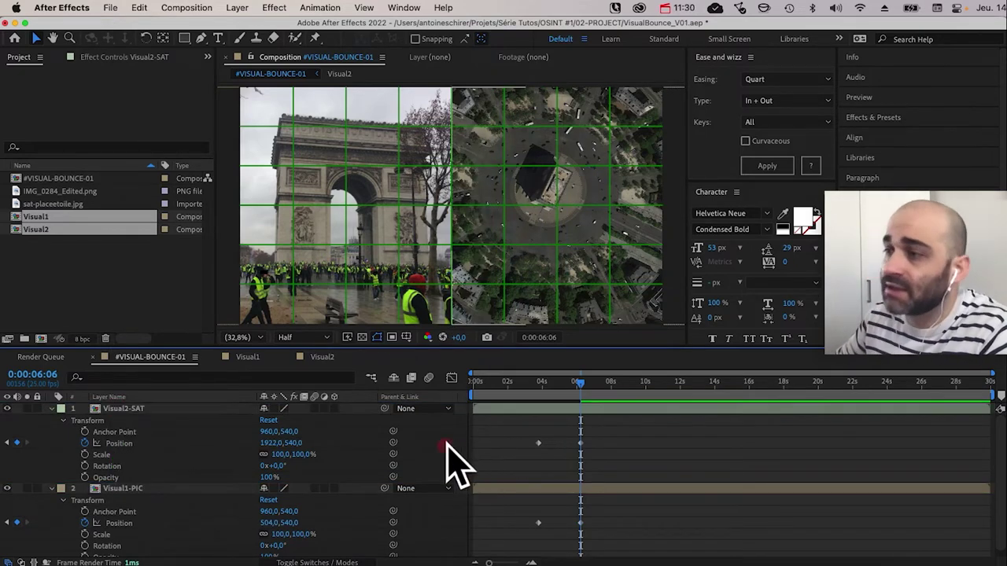
left_click(406, 337)
left_click(413, 364)
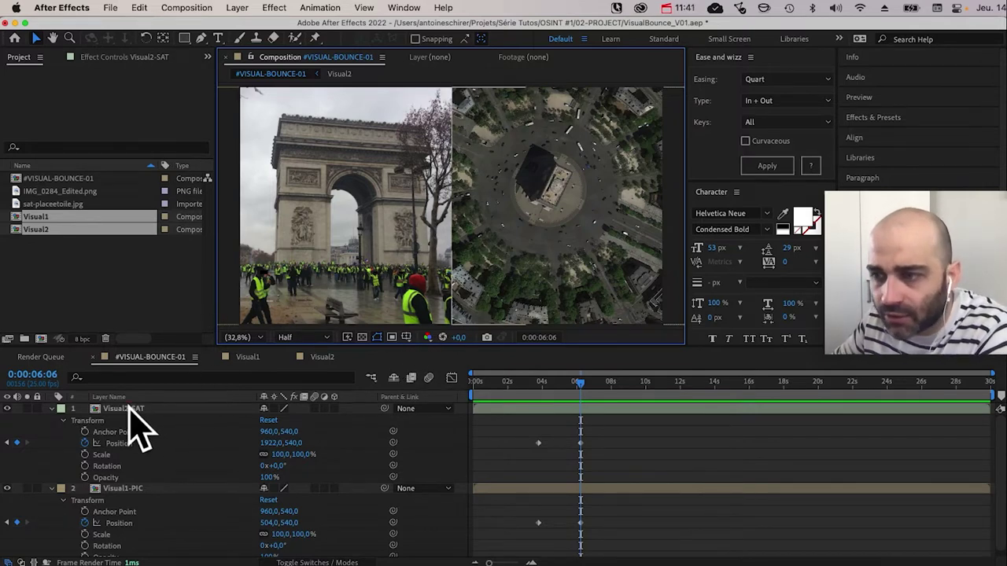
left_click(130, 410)
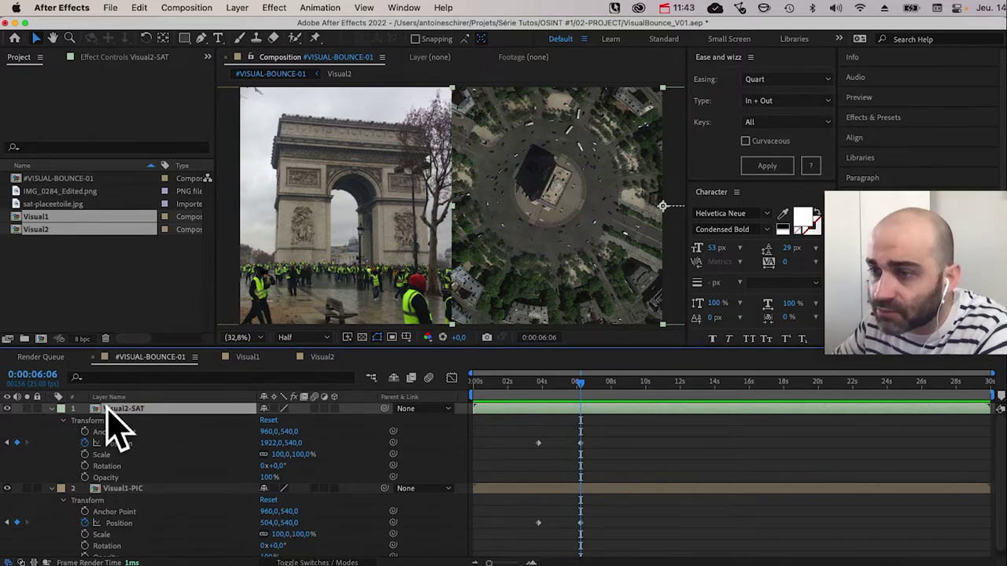
double_click(123, 413)
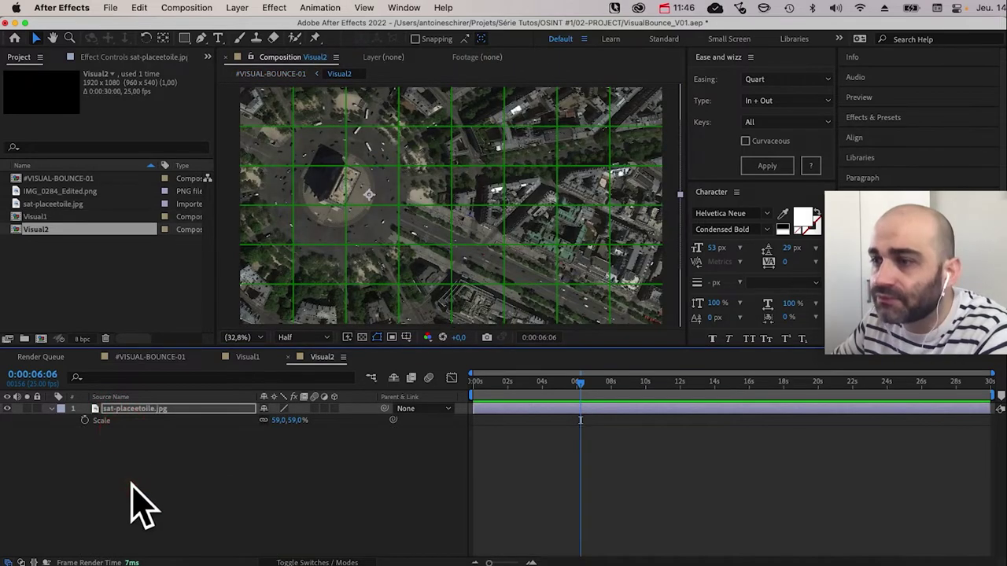
Step: Hide the grid and draw a vertical Pen line down the satellite image's left edge
left_click(135, 477)
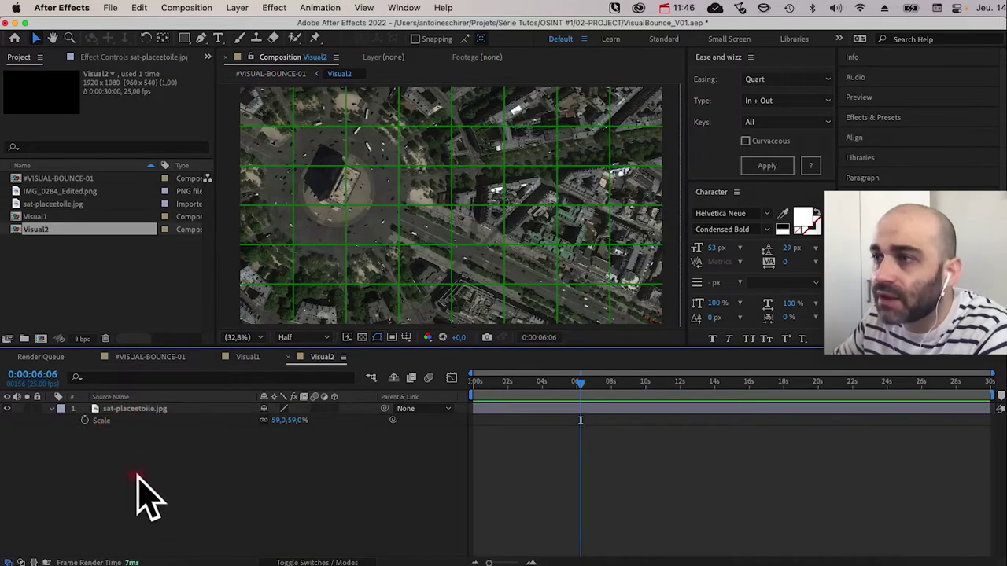
left_click(408, 337)
left_click(420, 365)
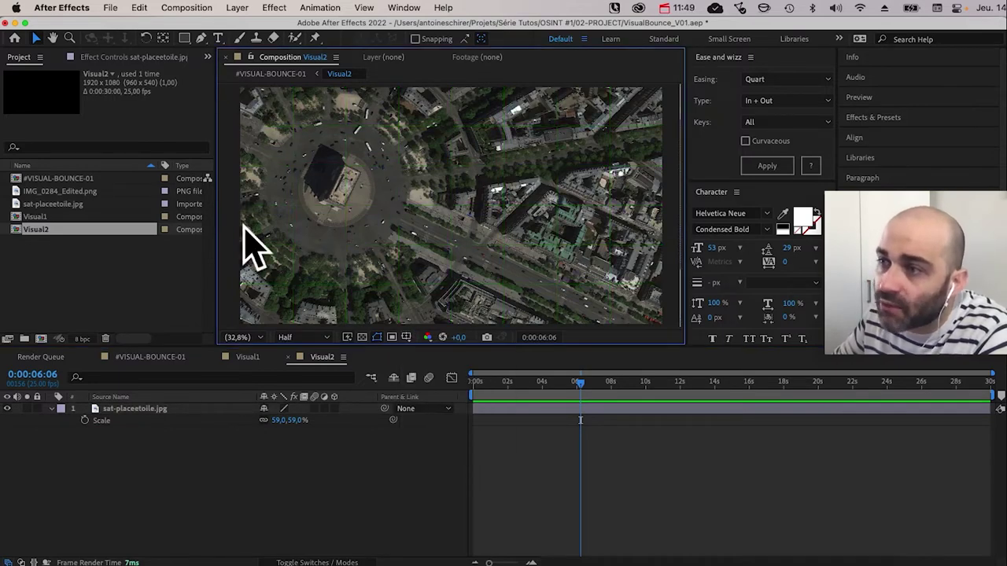
left_click(202, 37)
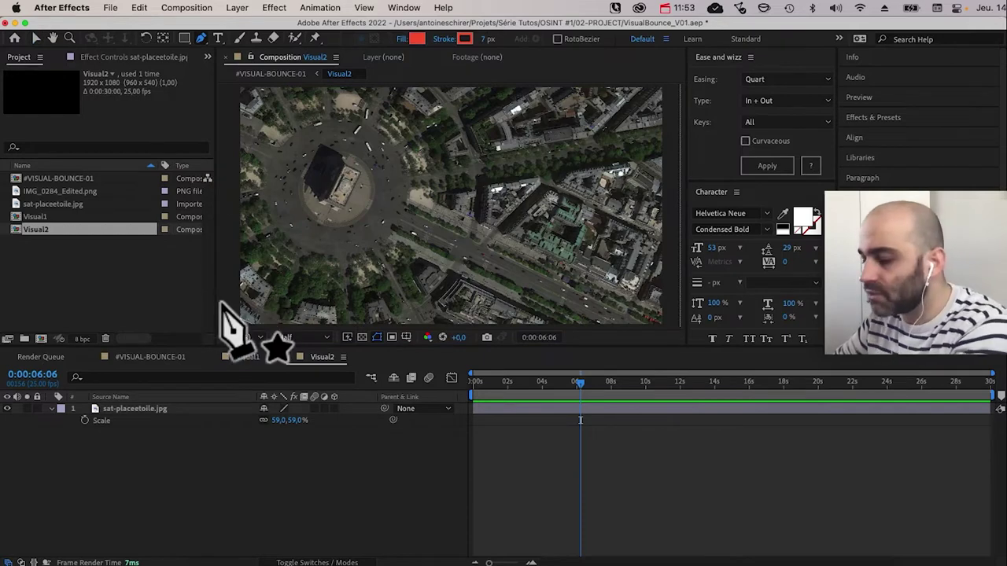
scroll(249, 321, "down", 1)
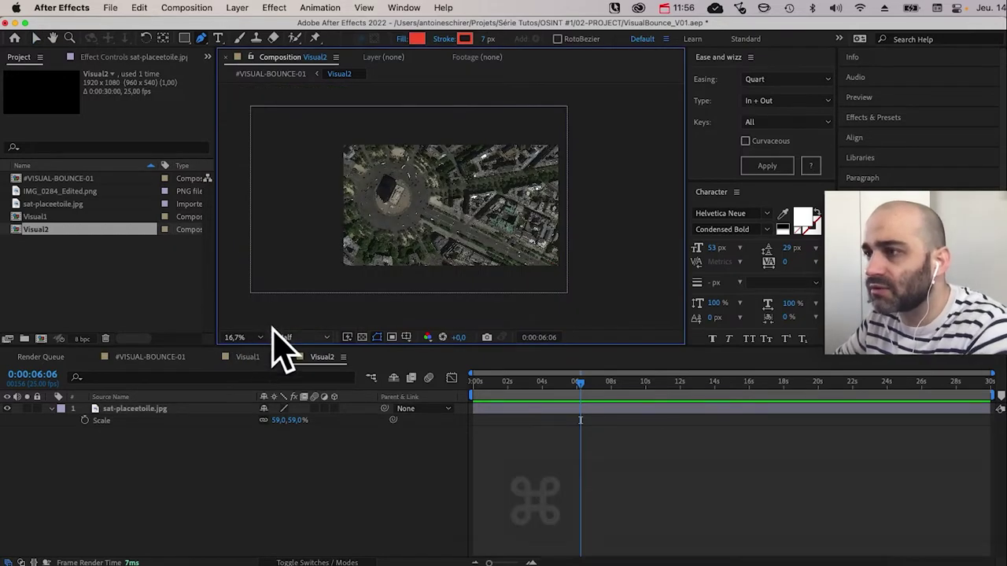
left_click(343, 127)
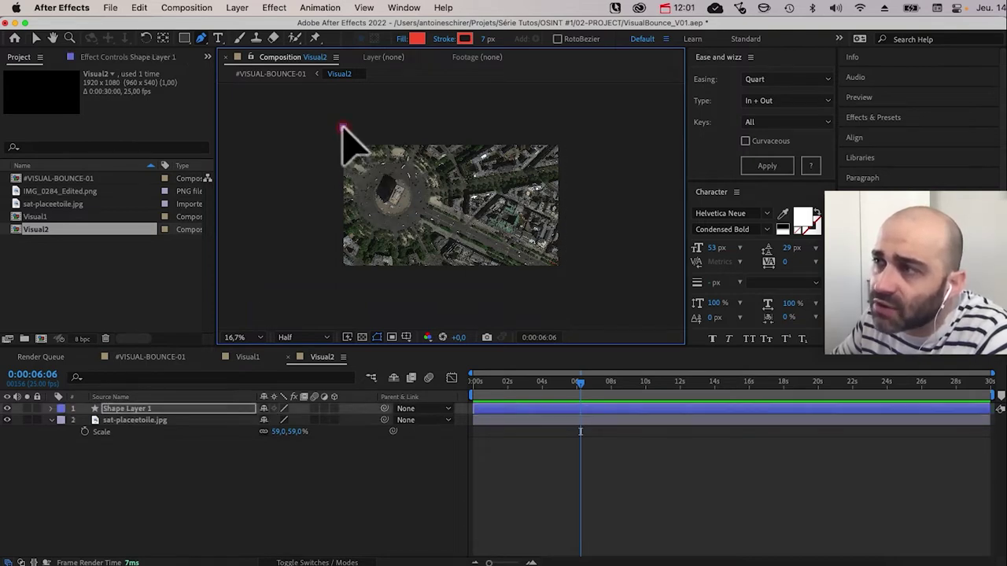
left_click(343, 279, "shift")
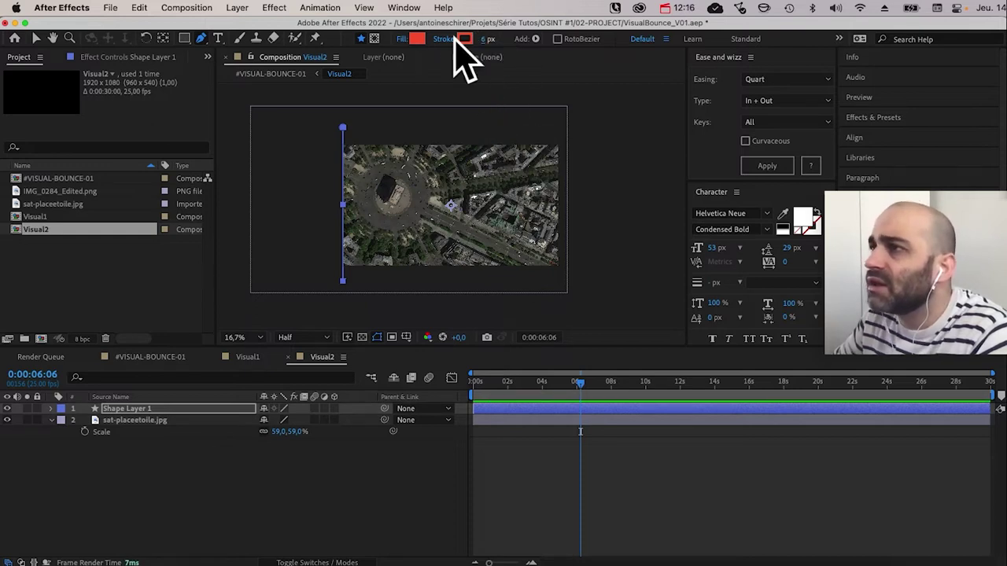
Step: Make the line's stroke white and zoom the viewer to 33.3%
left_click(465, 39)
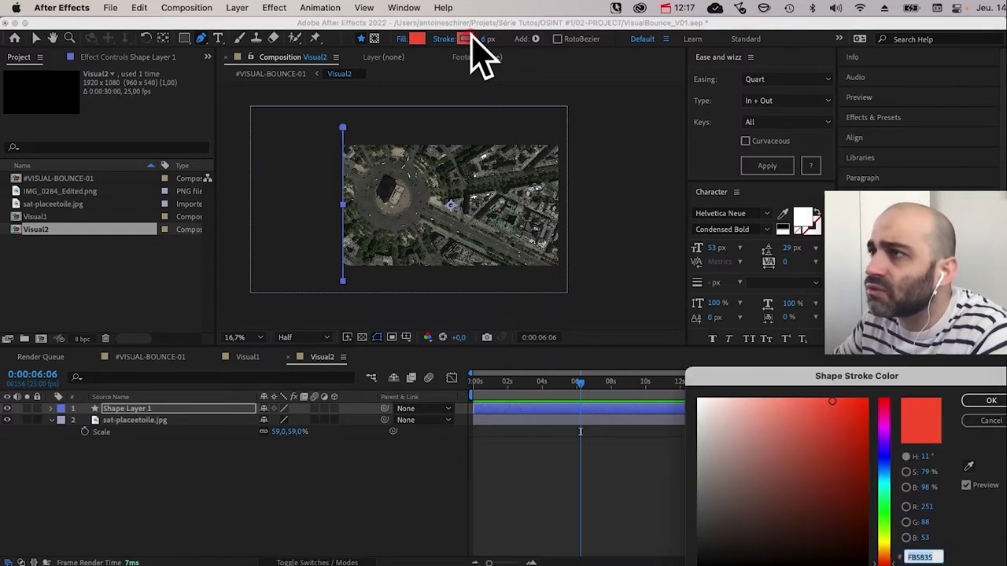
left_click(699, 399)
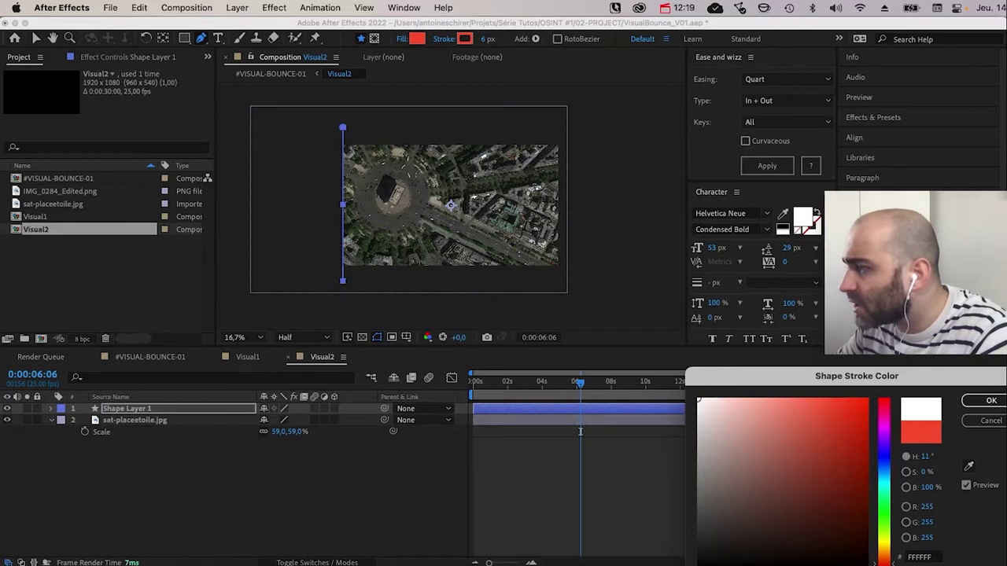
left_click(989, 402)
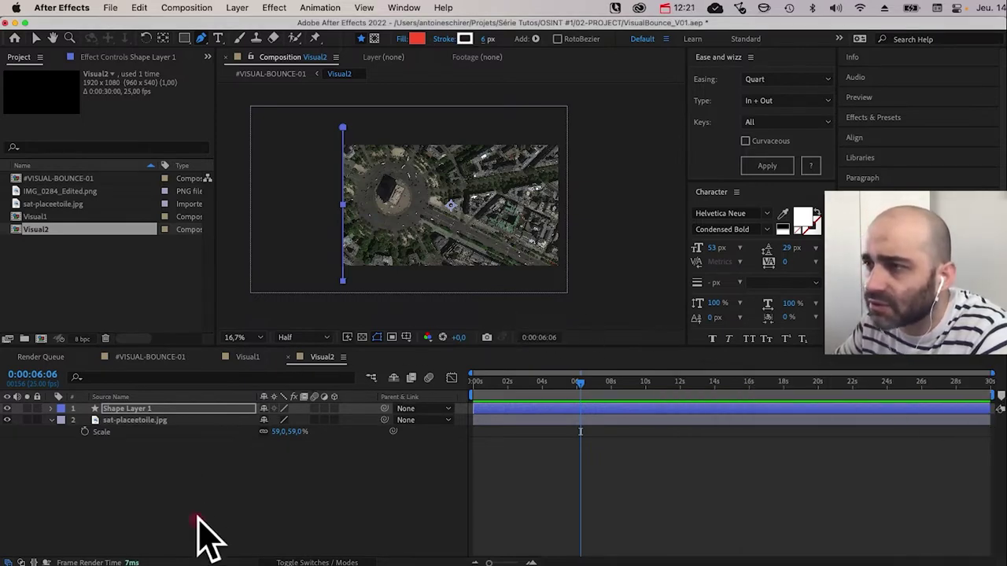
left_click_drag(289, 323, 349, 472)
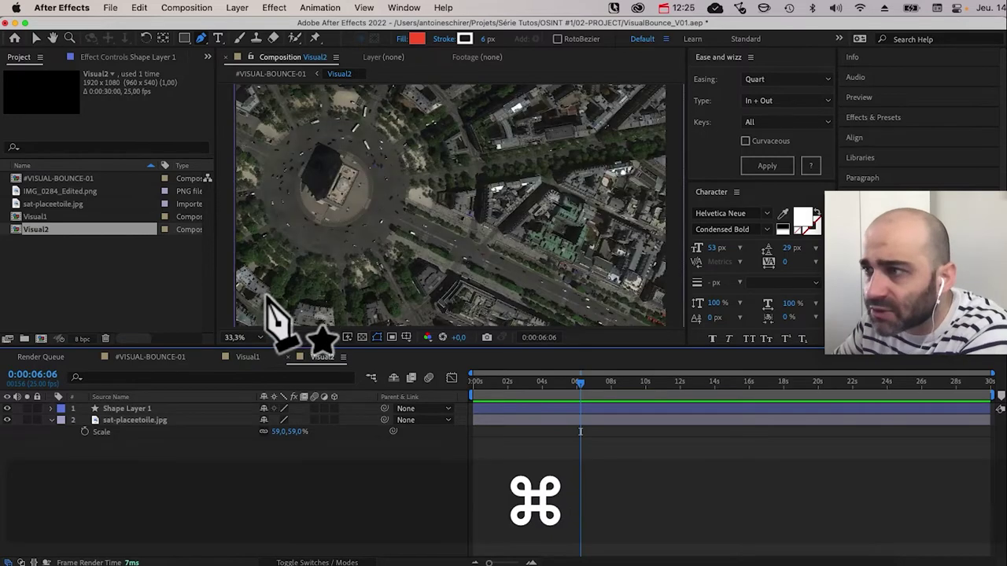
key("super+equal")
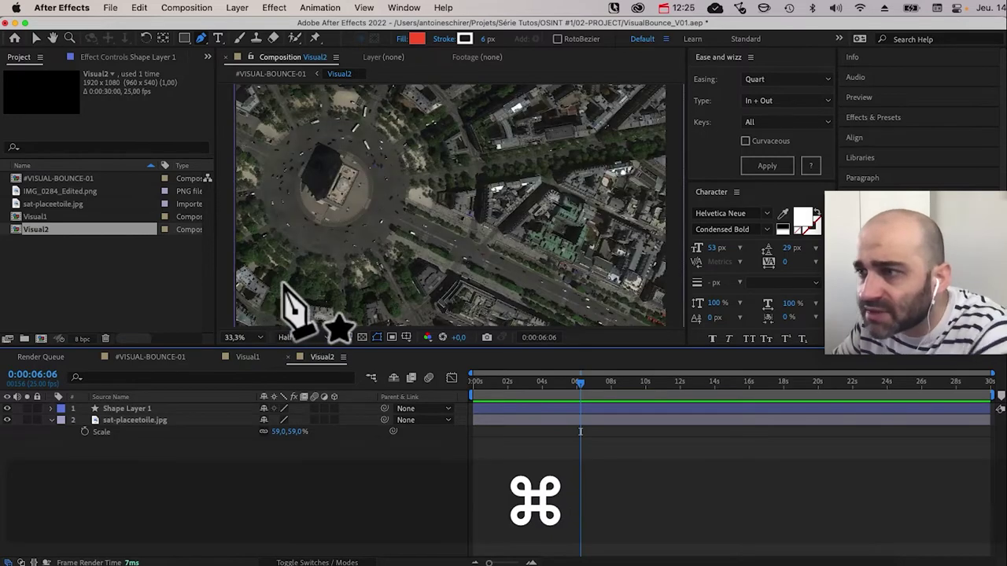
Step: Set Shape Layer 1's Transform Position X to 968
left_click(118, 409)
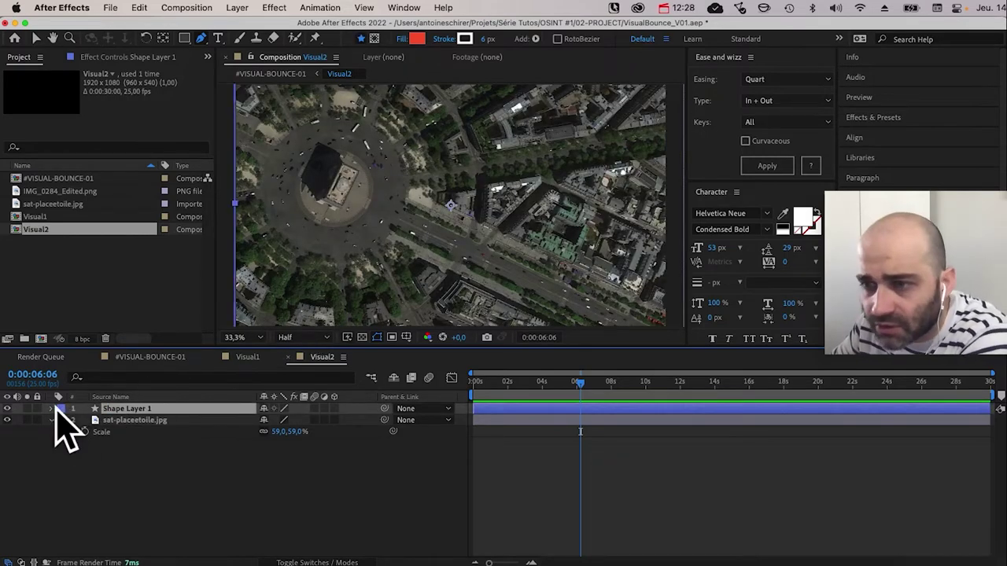
left_click(53, 409)
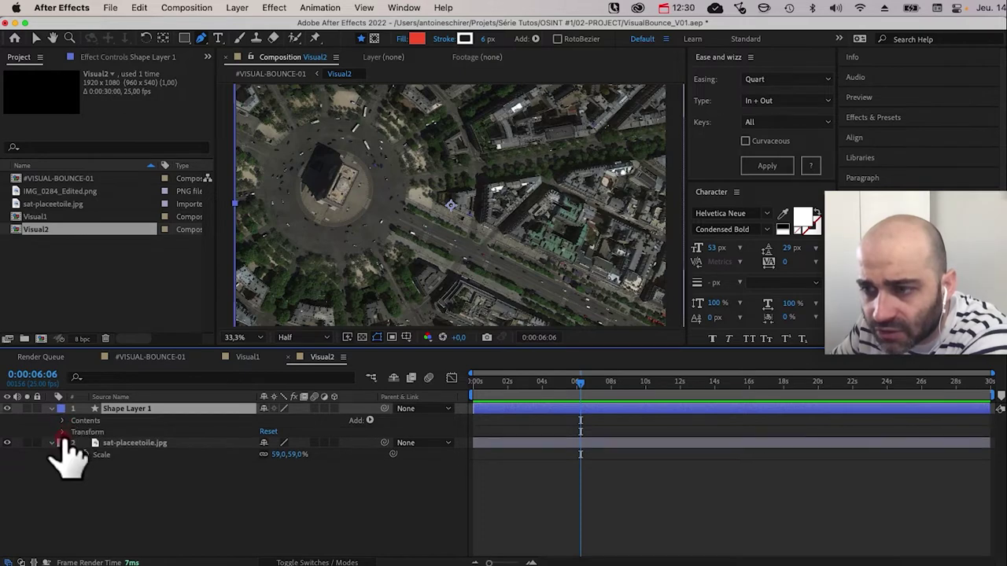
left_click(63, 432)
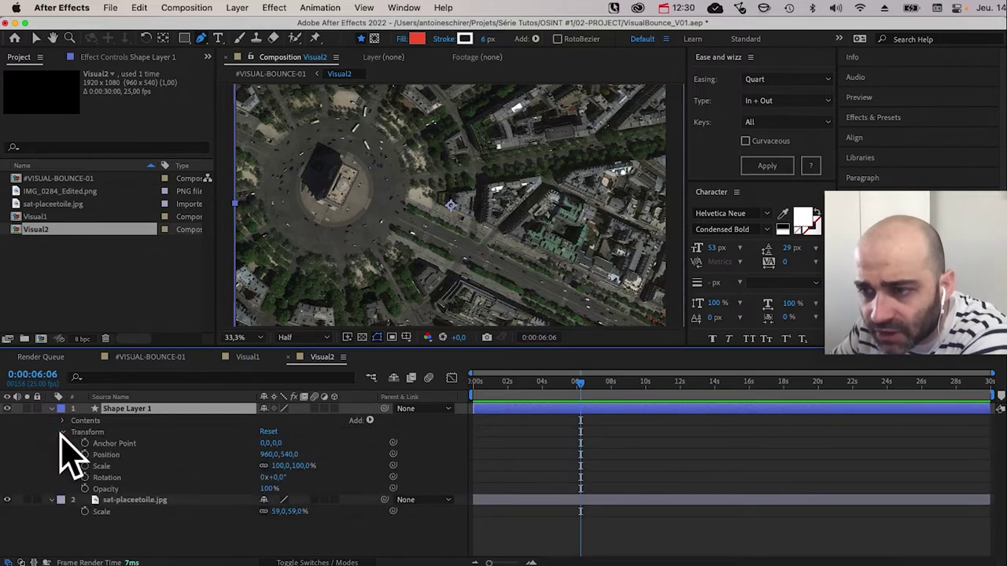
left_click(269, 455)
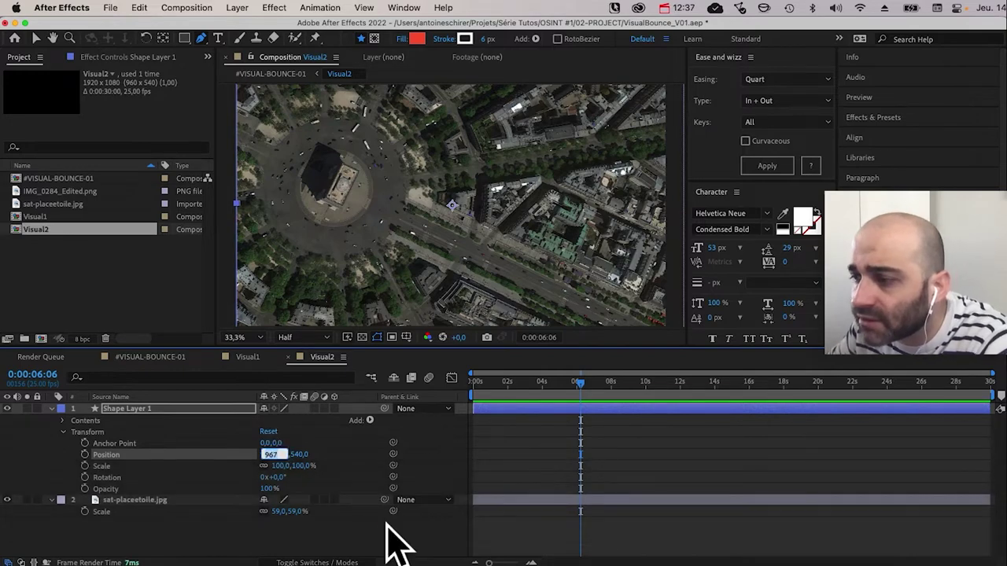
left_click(390, 531)
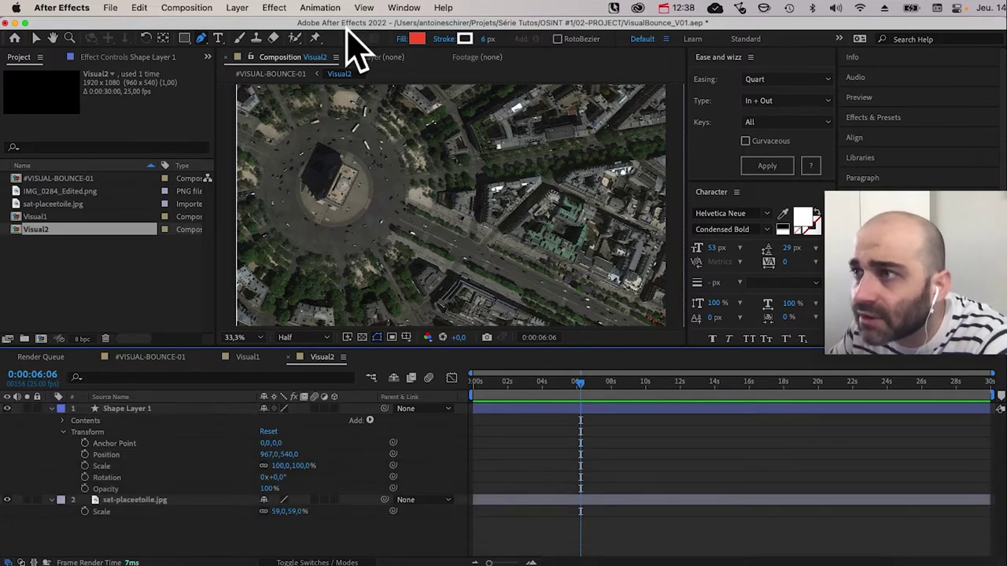
left_click(281, 466)
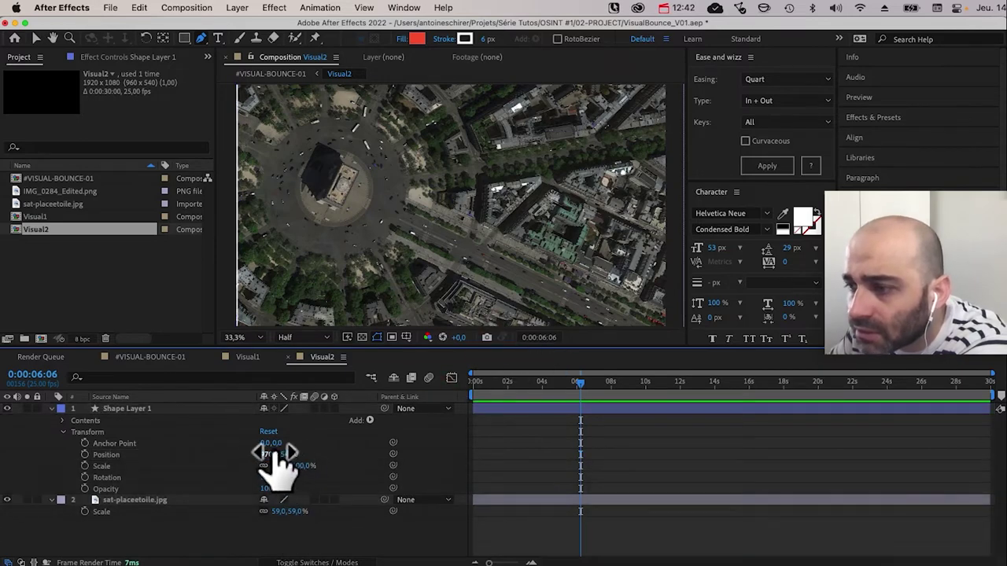
left_click(272, 455)
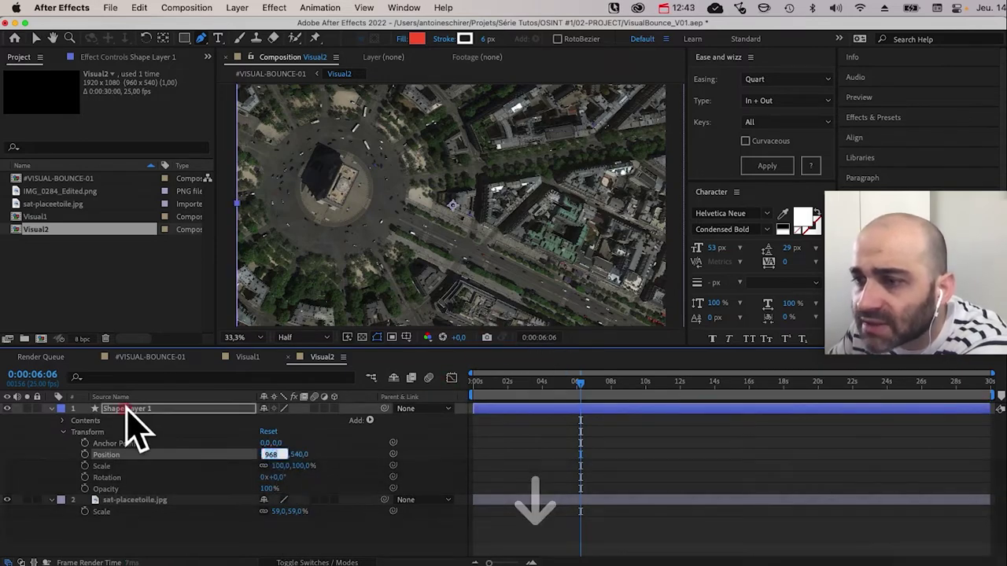
key("Return")
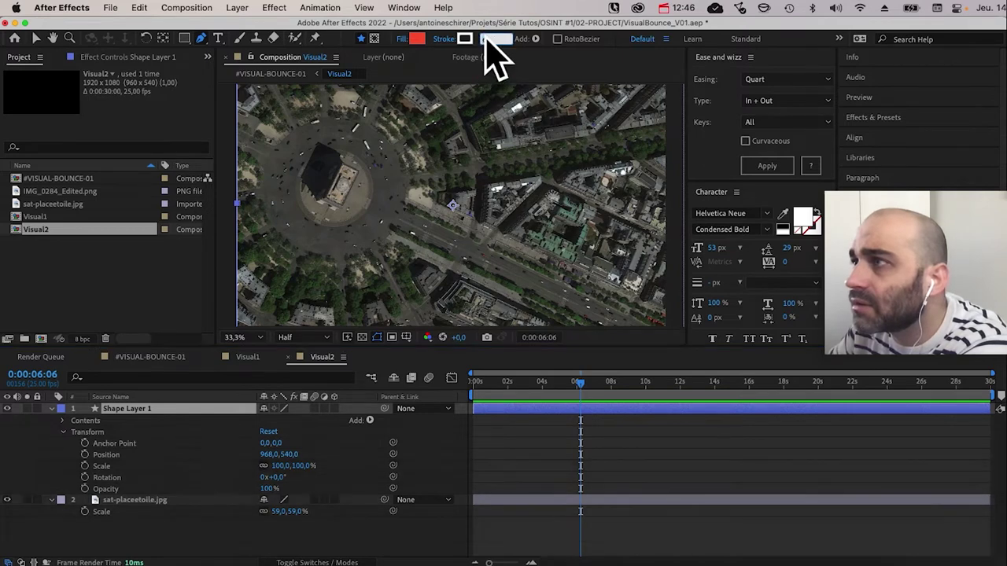
Step: Set the stroke width to 9 px and delete Shape 1's Fill 1
left_click(487, 39)
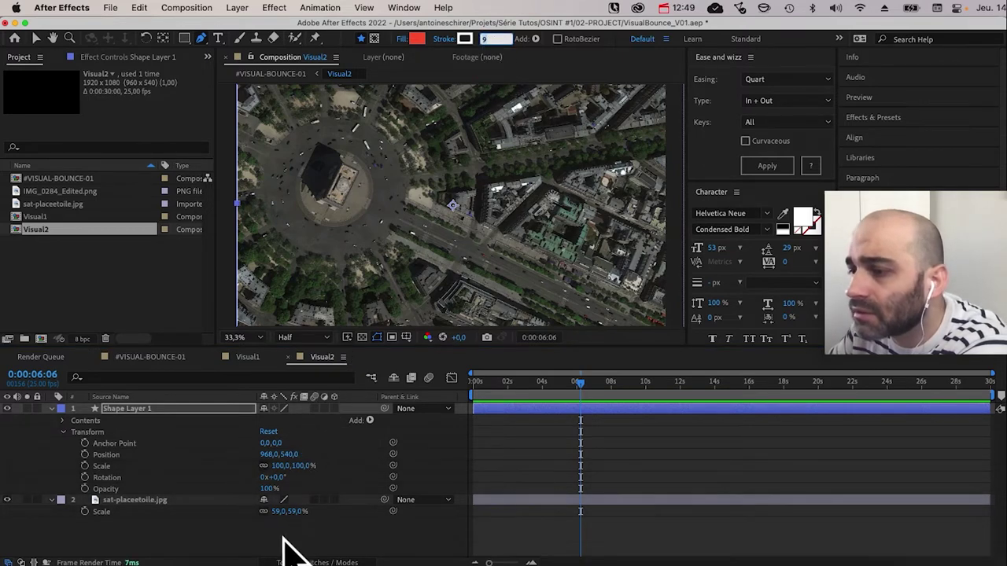
left_click(311, 543)
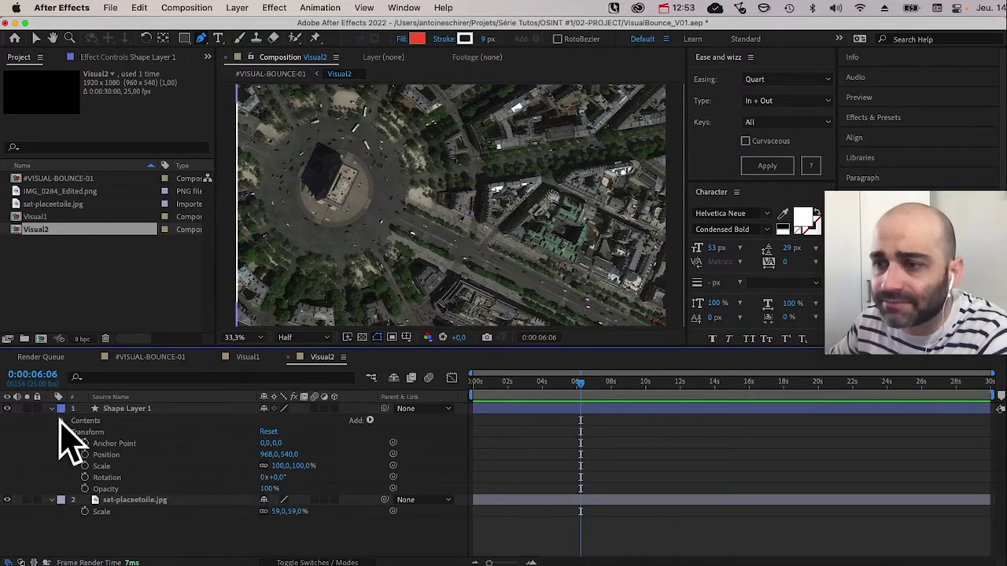
left_click(62, 420)
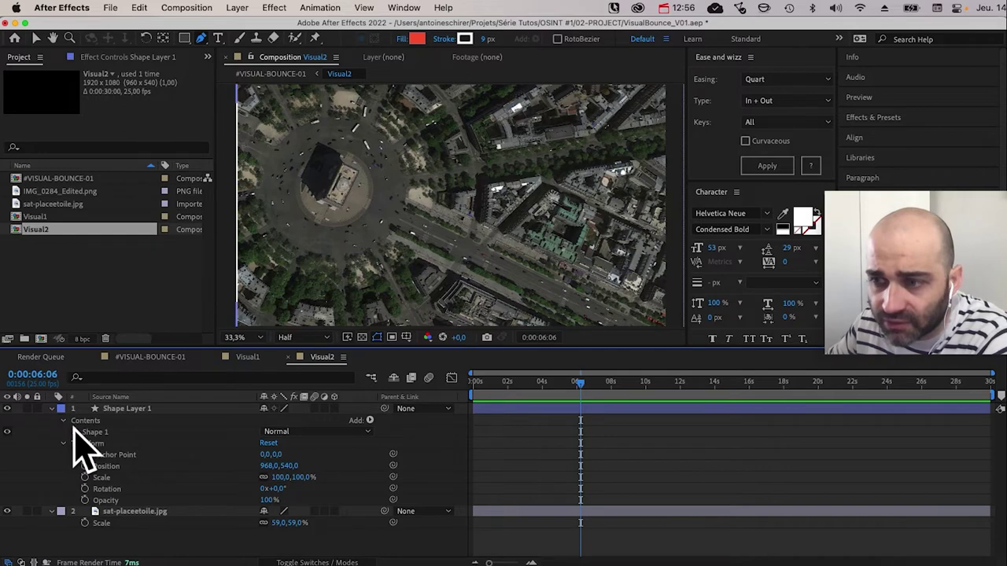
left_click(75, 432)
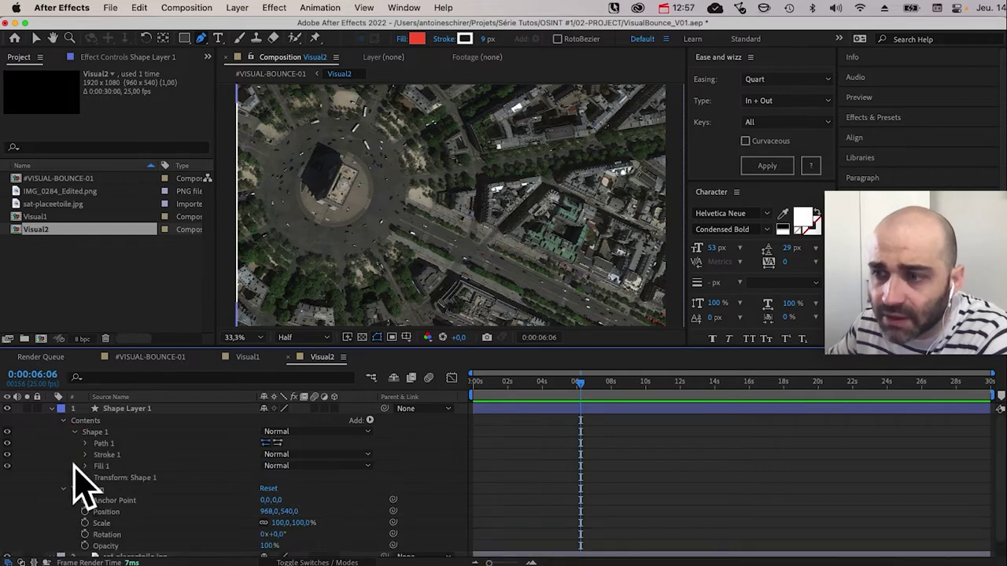
left_click(107, 465)
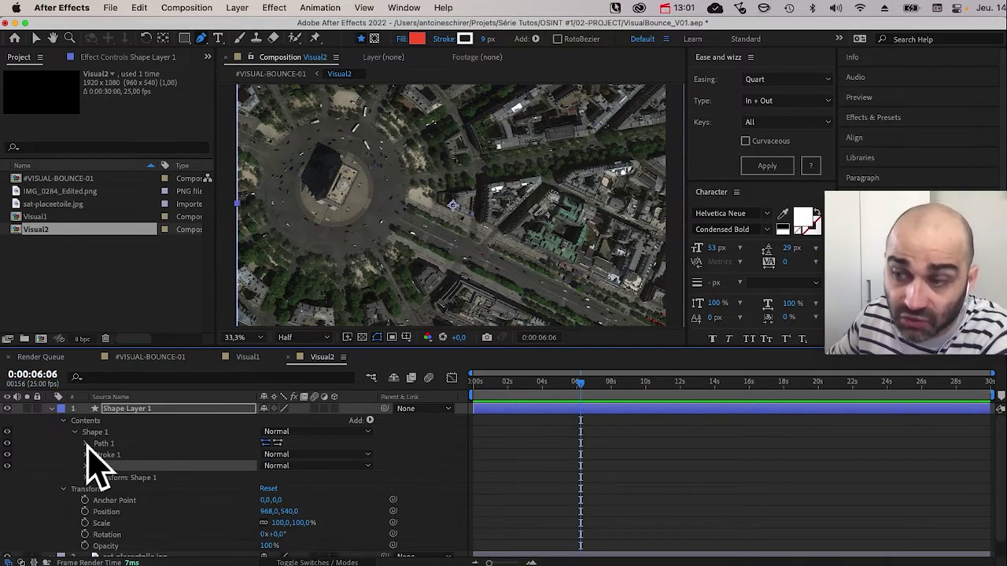
key("Delete")
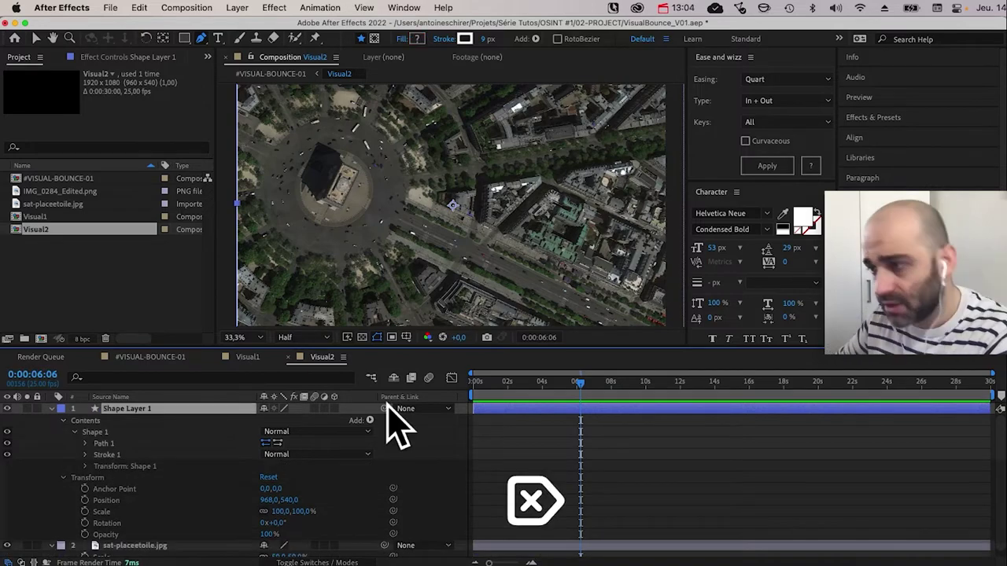
left_click(715, 7)
Step: Return to #VISUAL-BOUNCE-01 via the mini-flowchart and preview the slide from 03:11
left_click(712, 69)
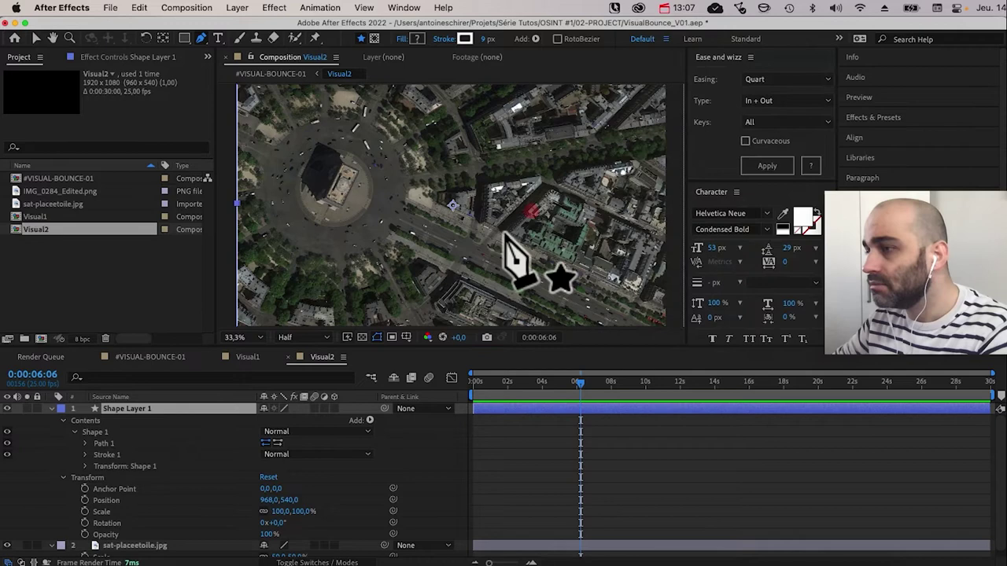
key("Tab")
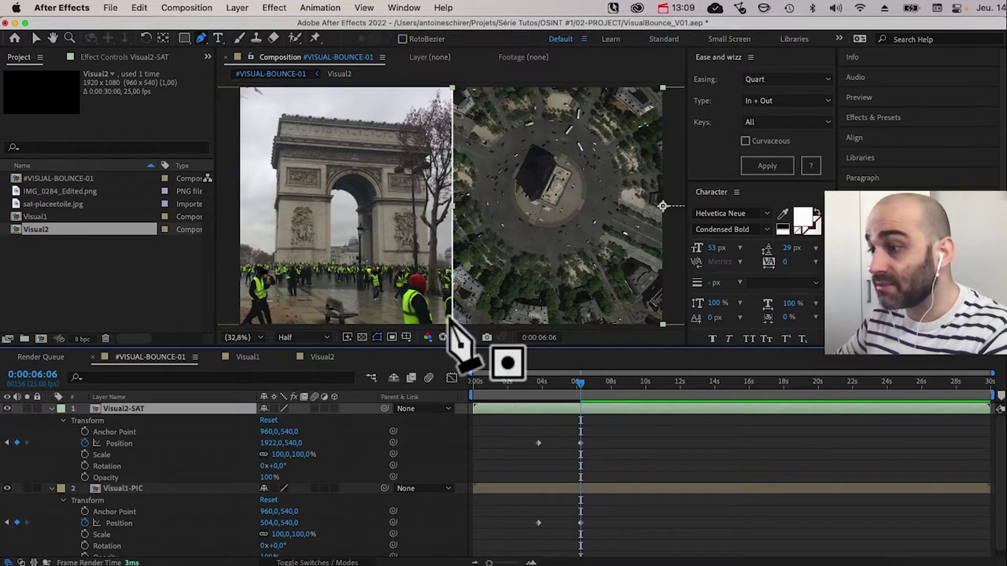
left_click(456, 467)
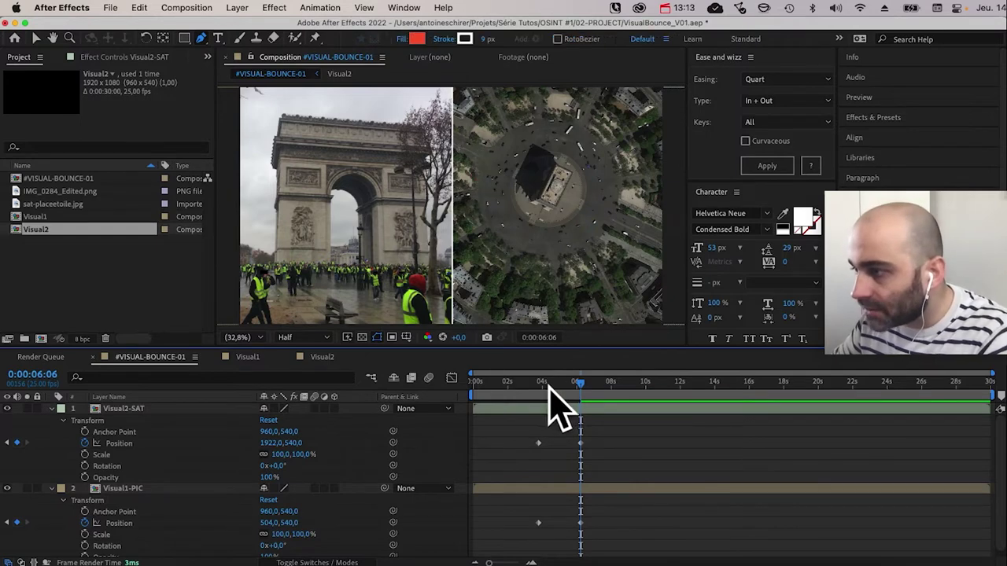
left_click_drag(550, 386, 533, 387)
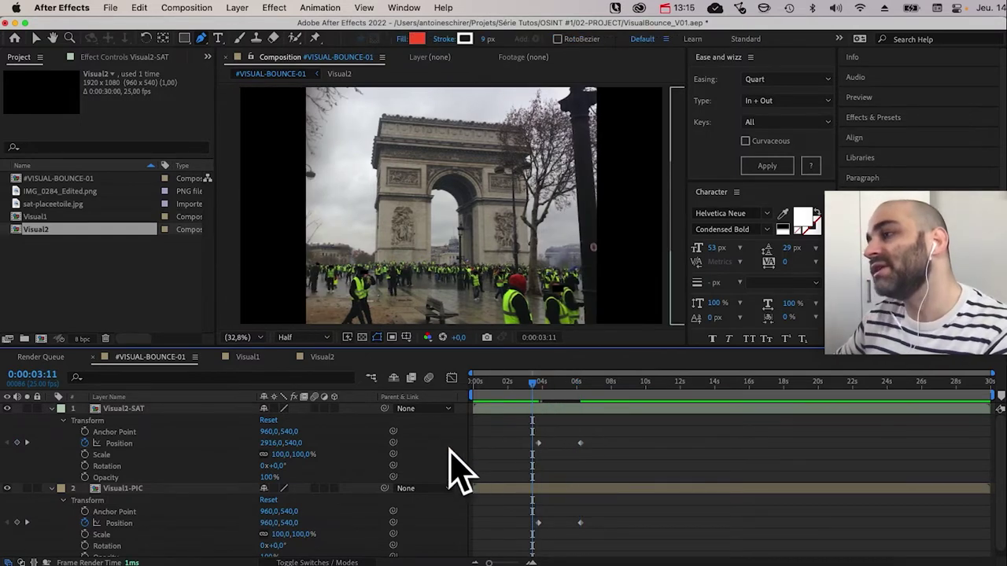
key("space")
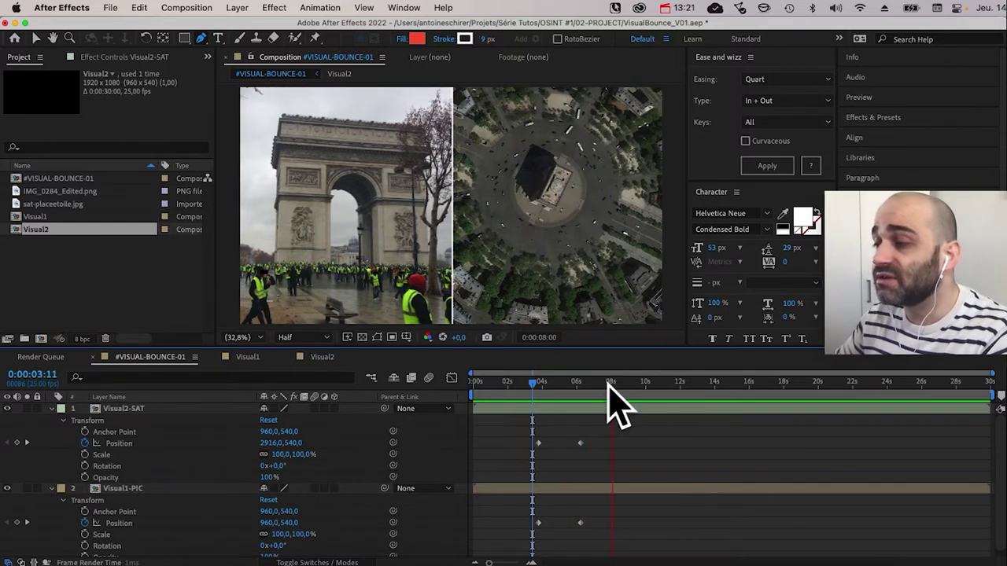
Step: At 07:19, reveal only animated Position properties and select both layers' 06s keyframes
left_click(607, 384)
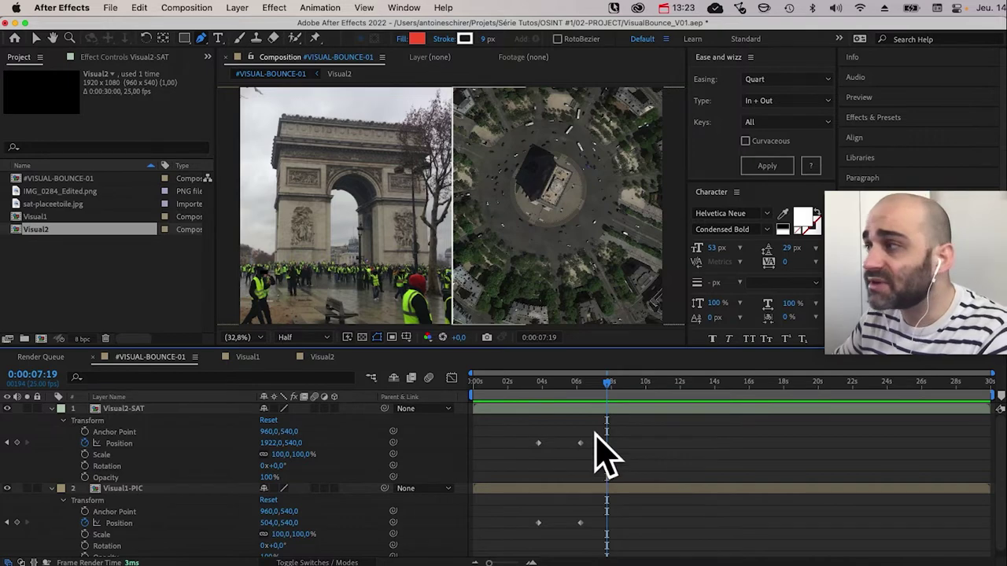
key("u")
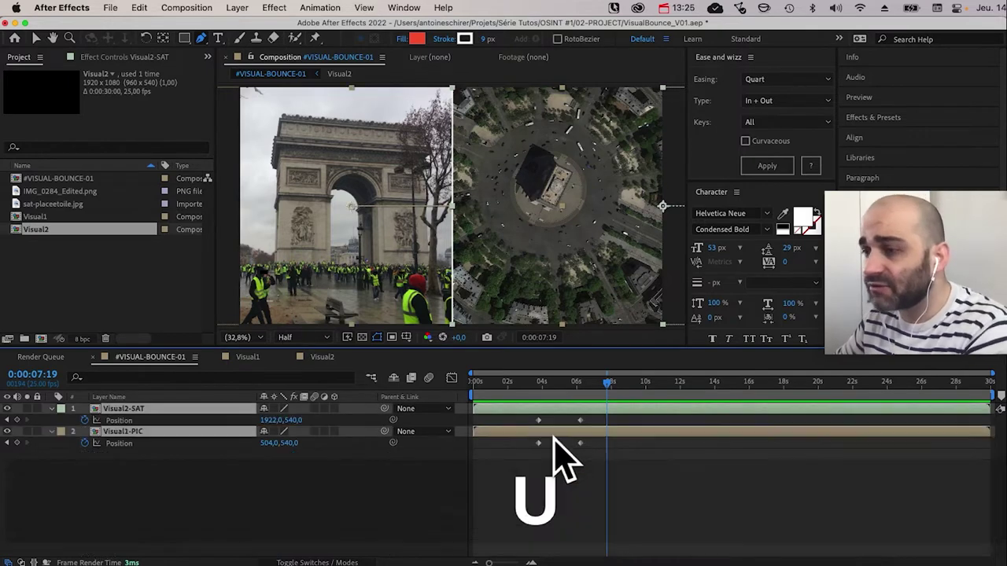
key("super+Tab")
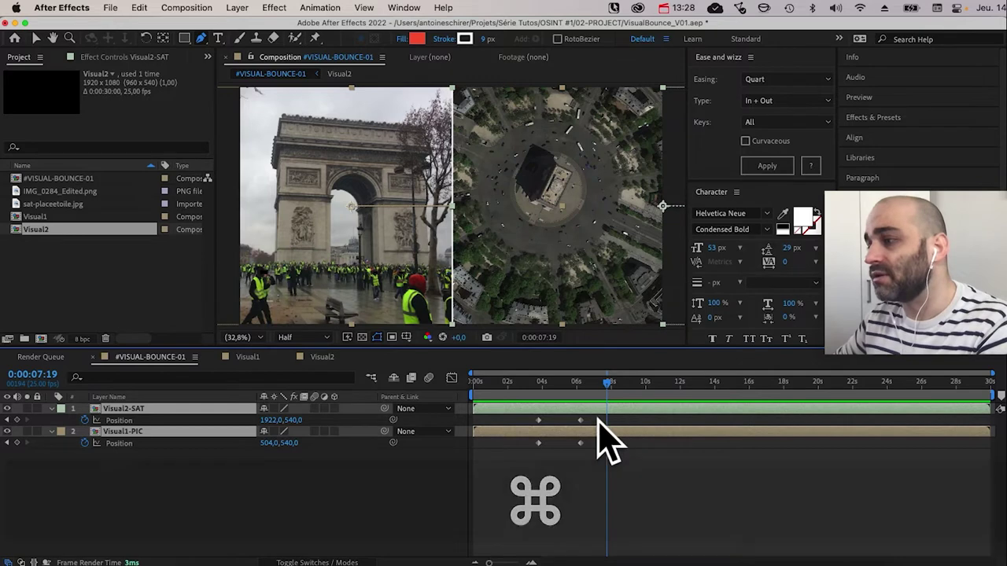
left_click_drag(598, 421, 564, 459)
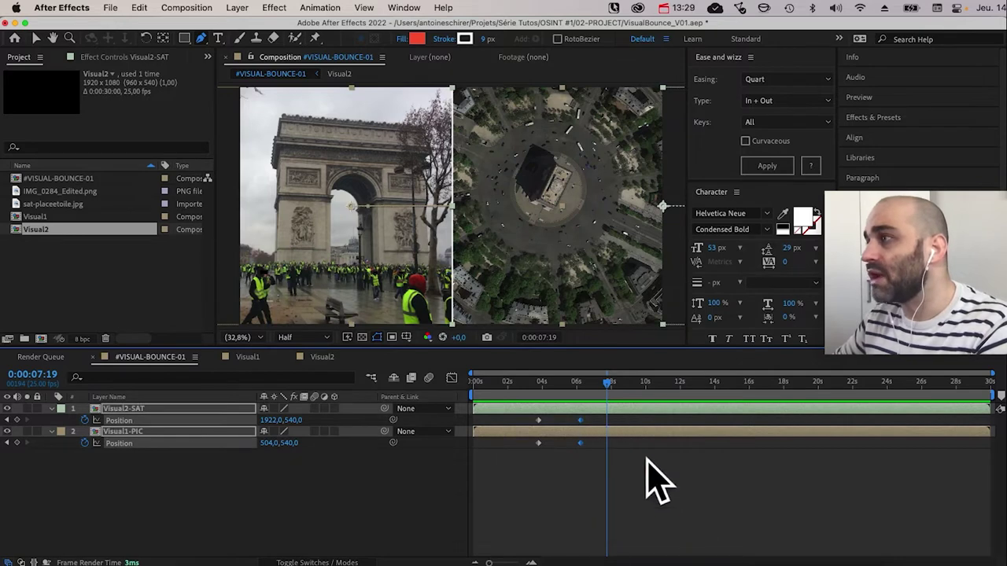
Step: Apply Expo In + Out easing to the Position keyframes with Ease and Wizz and preview
left_click(771, 79)
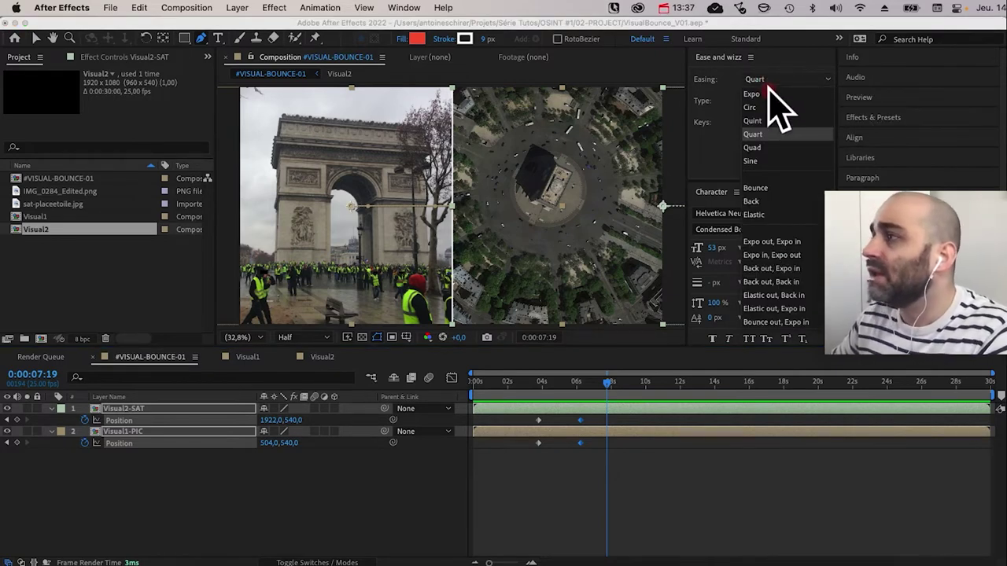
left_click(757, 94)
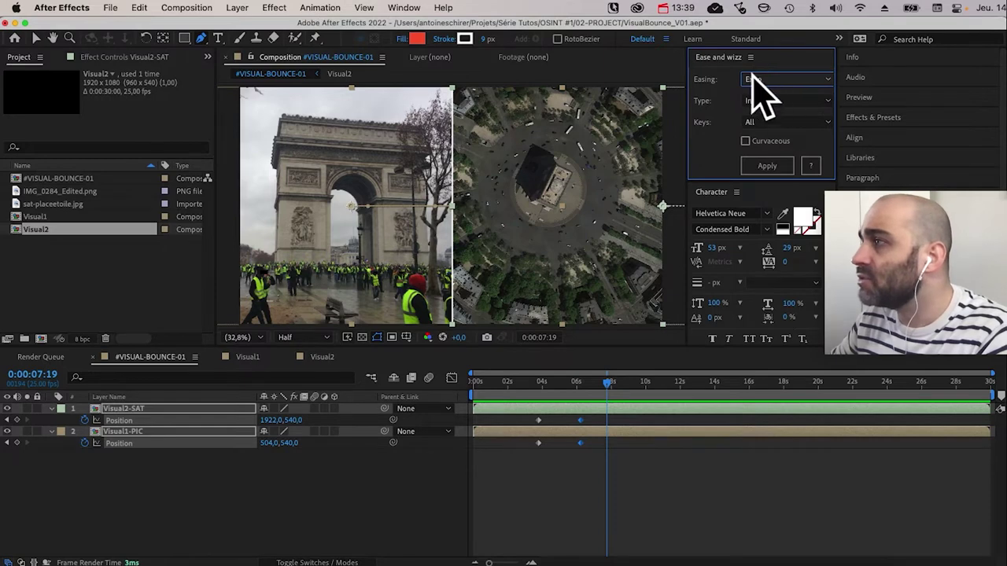
left_click(766, 165)
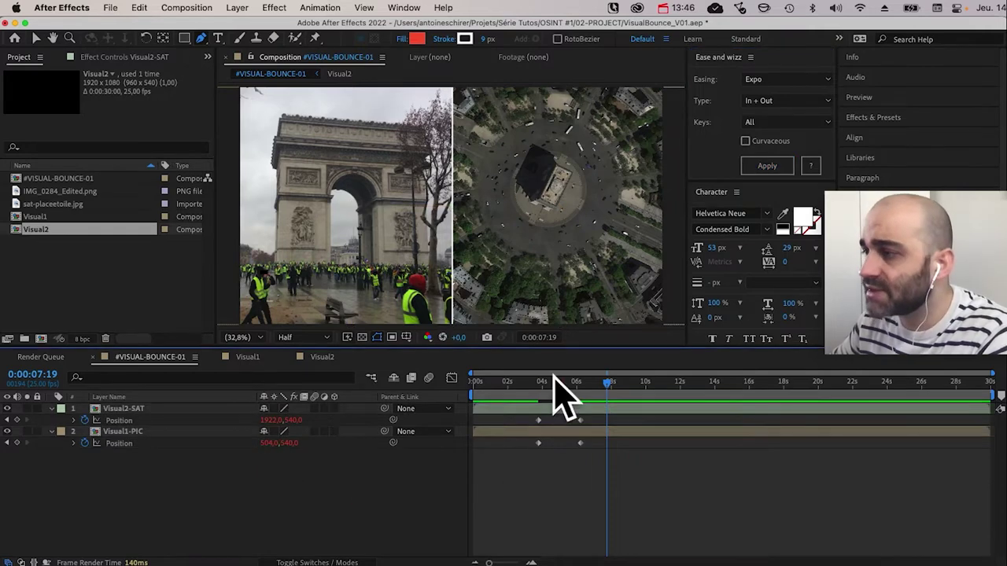
left_click_drag(547, 383, 538, 384)
key("space")
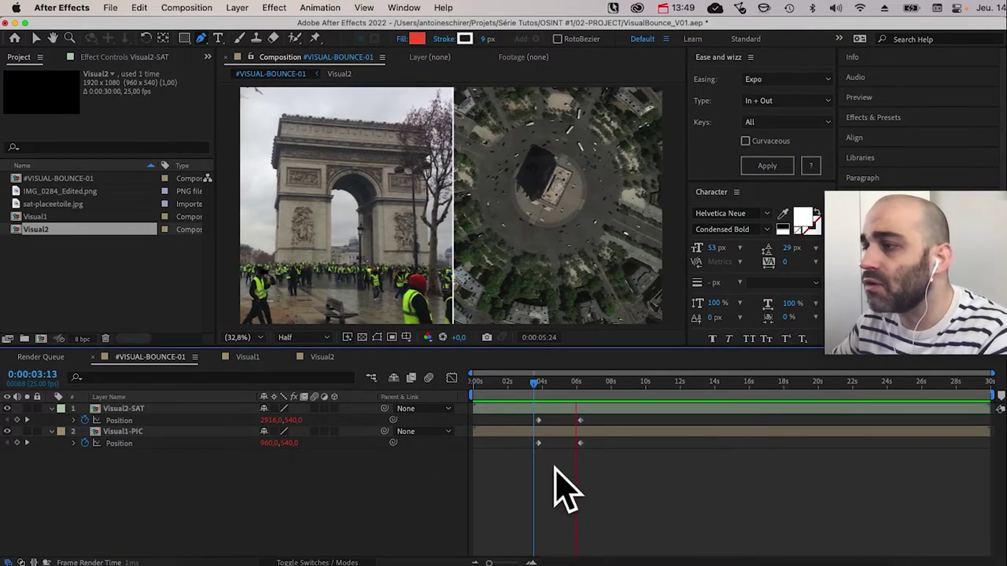
Step: Move both layers' 4s Position keyframes to about 3s and replay the slide
key("space")
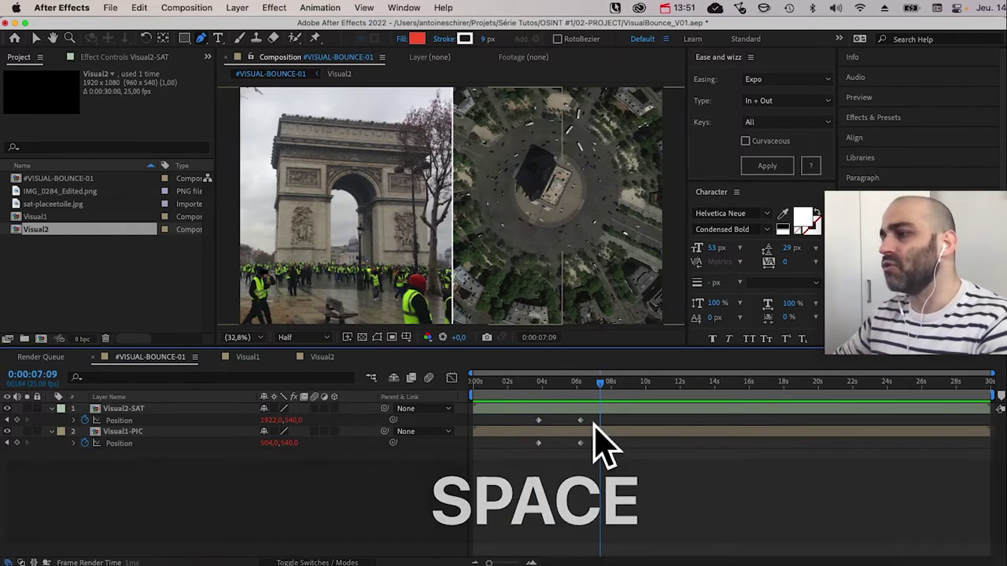
left_click_drag(593, 414, 573, 454)
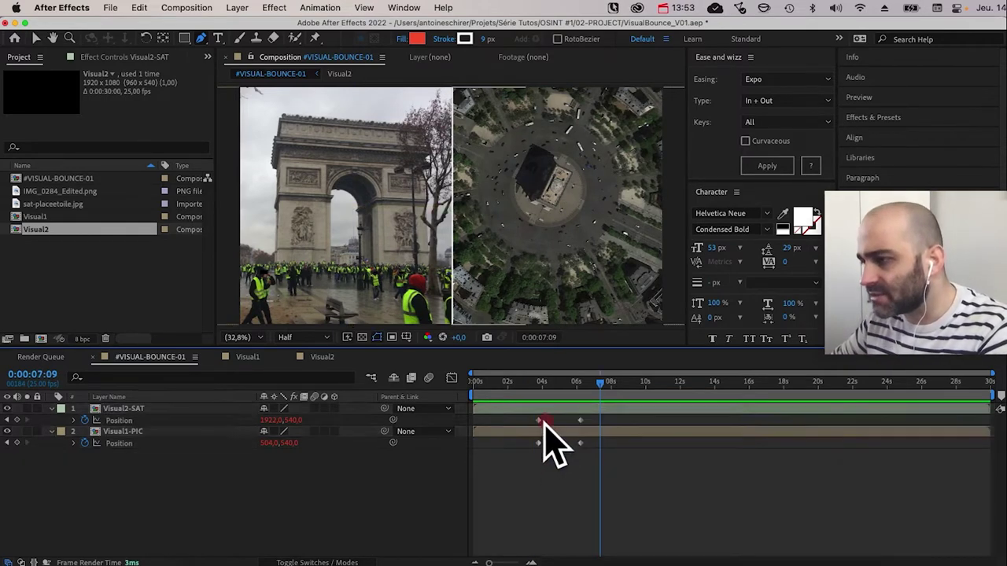
left_click_drag(554, 412, 526, 450)
left_click_drag(540, 382, 524, 382)
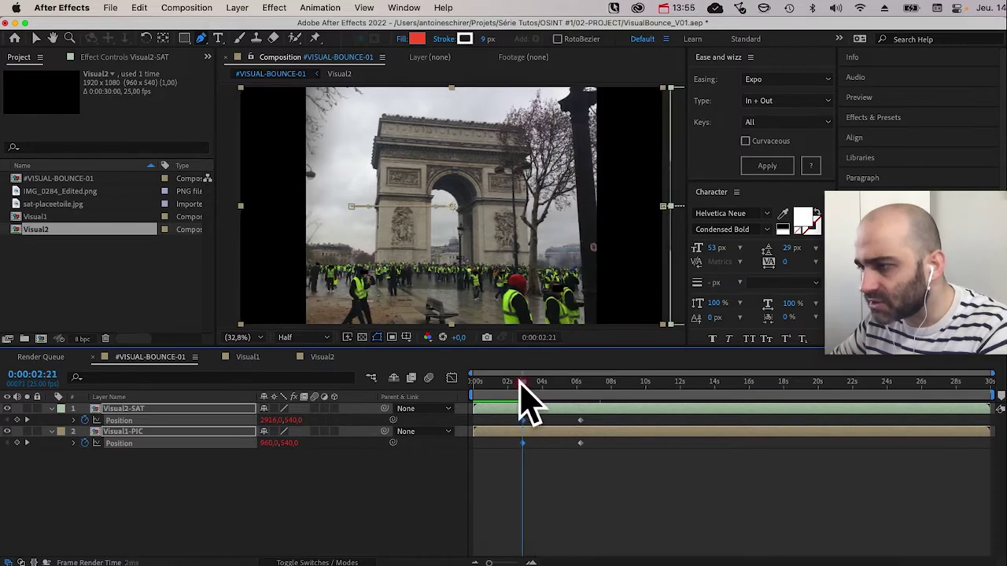
key("space")
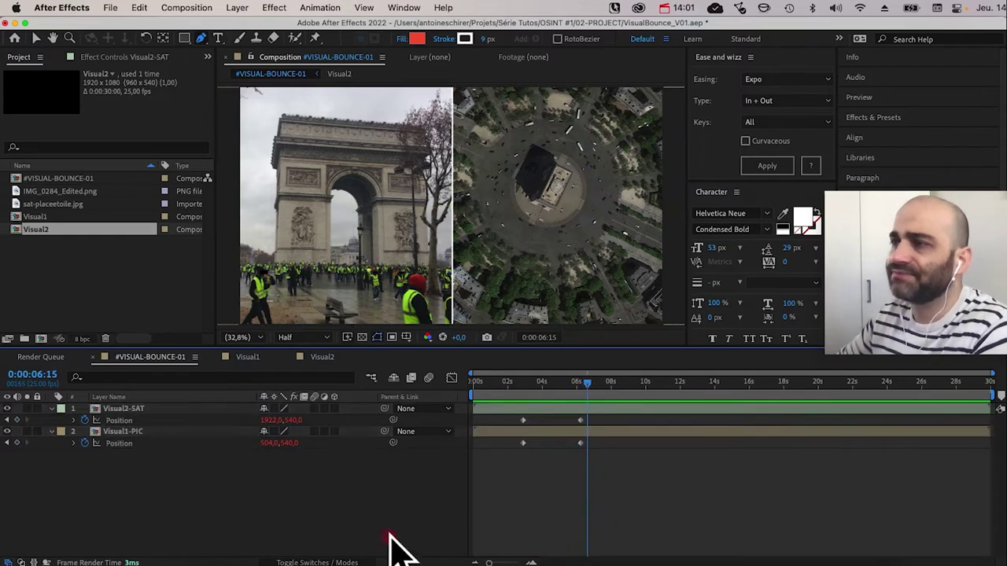
Step: At the 6:06 keyframe, set Visual1-PIC's Position X to 462
left_click(609, 380)
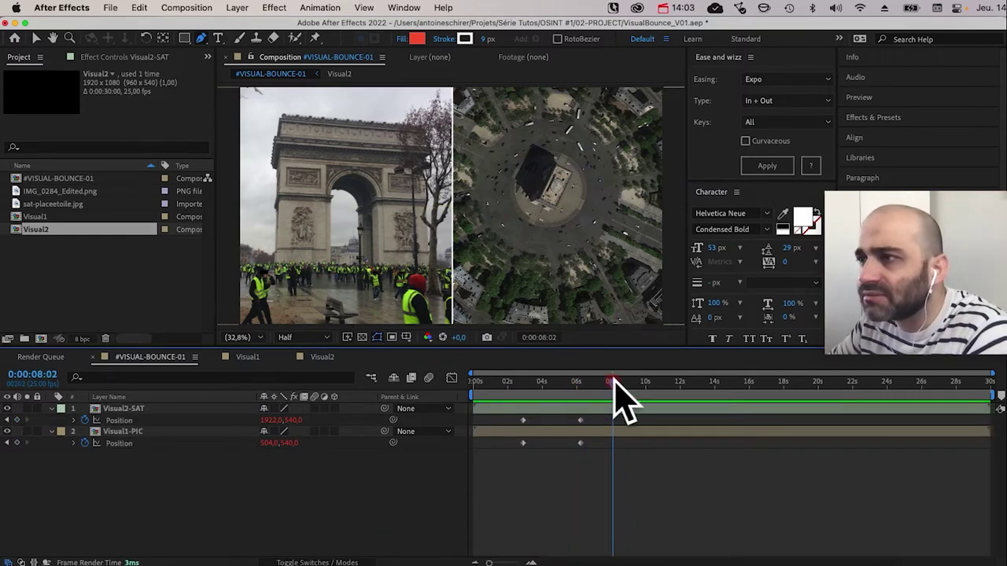
key("v")
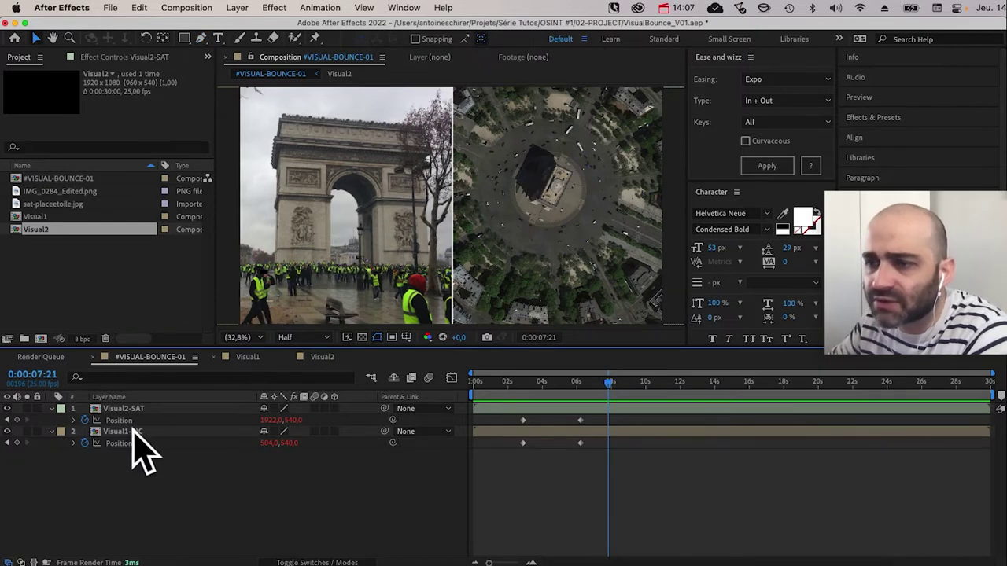
left_click(122, 432)
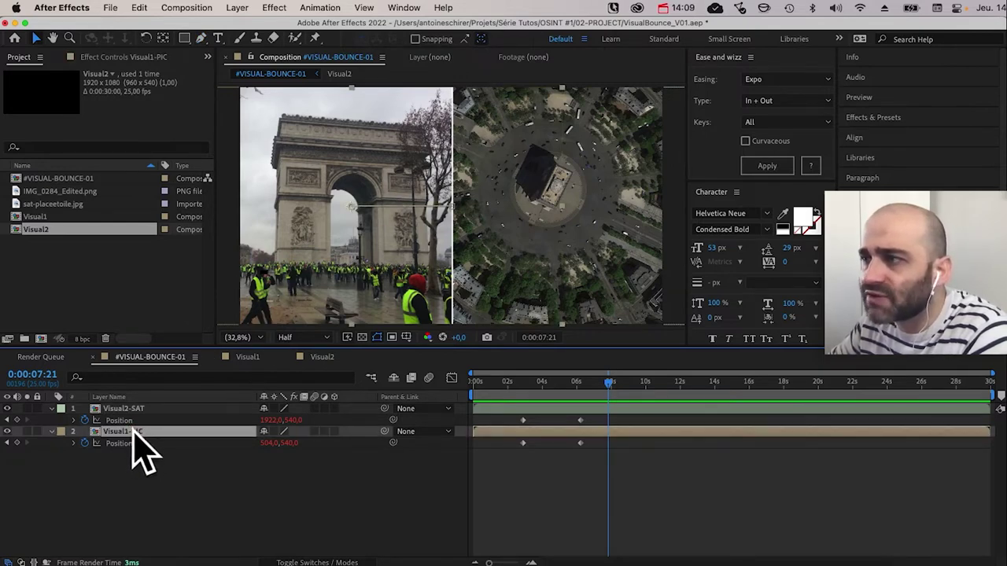
left_click(223, 515)
key("j")
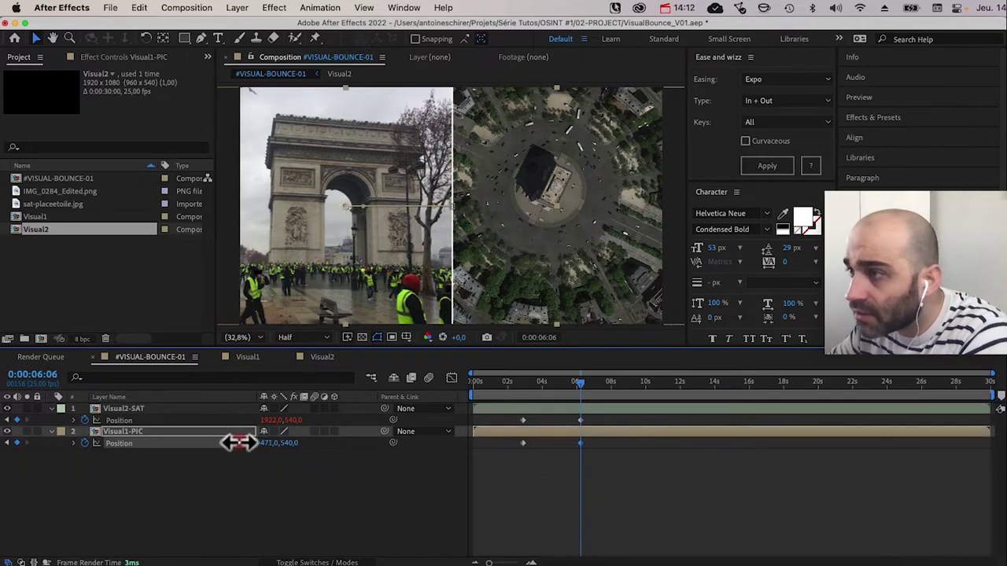
left_click_drag(236, 441, 239, 442)
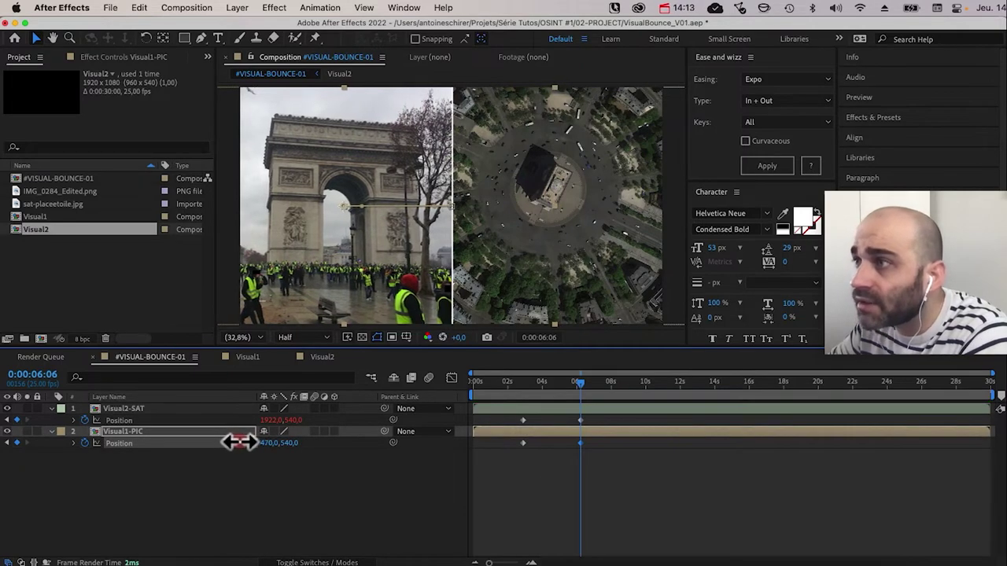
left_click(249, 473)
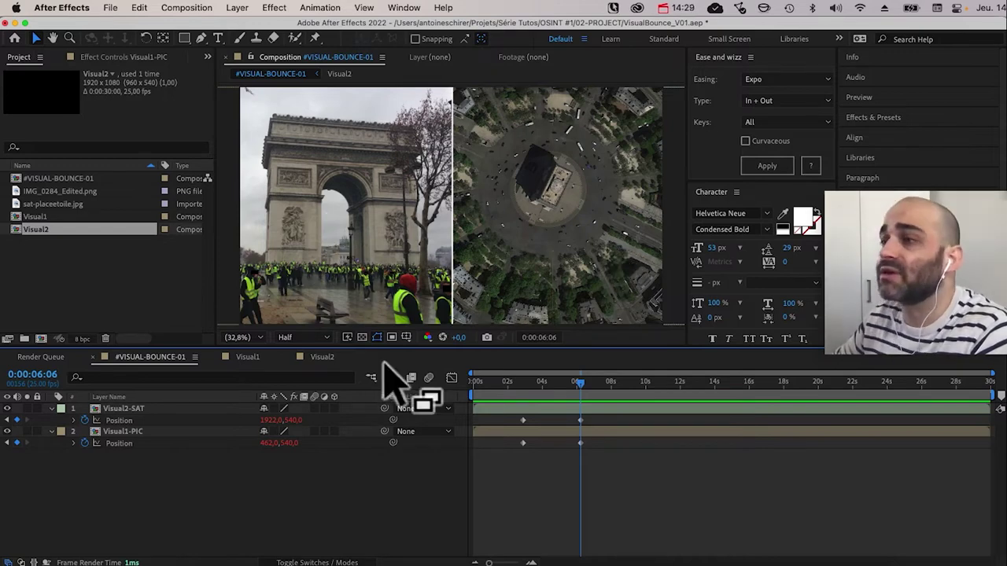
key("super+Tab")
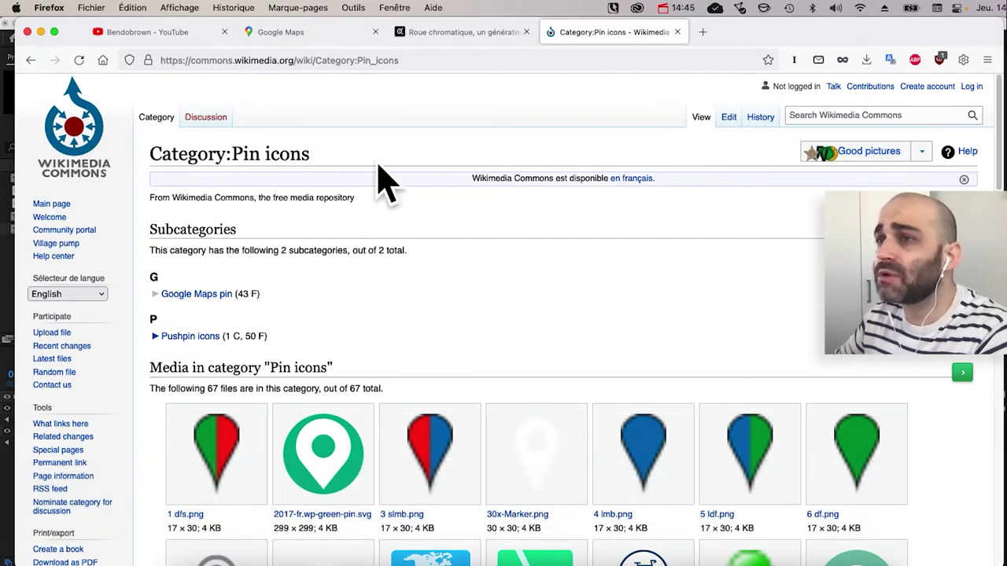
Step: Scroll through the Wikimedia Commons Pin icons category
scroll(460, 382, "down", 1)
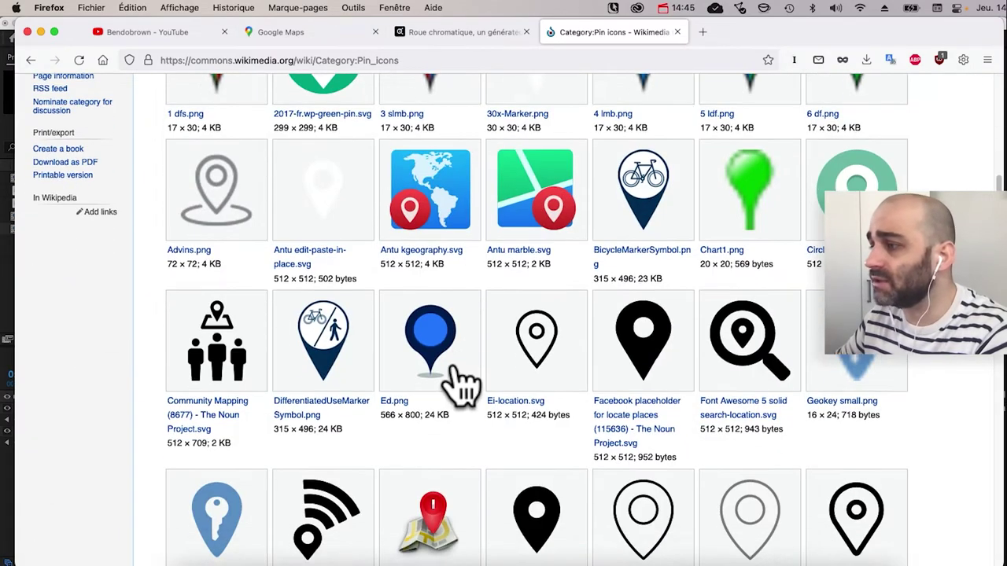
scroll(460, 382, "down", 6)
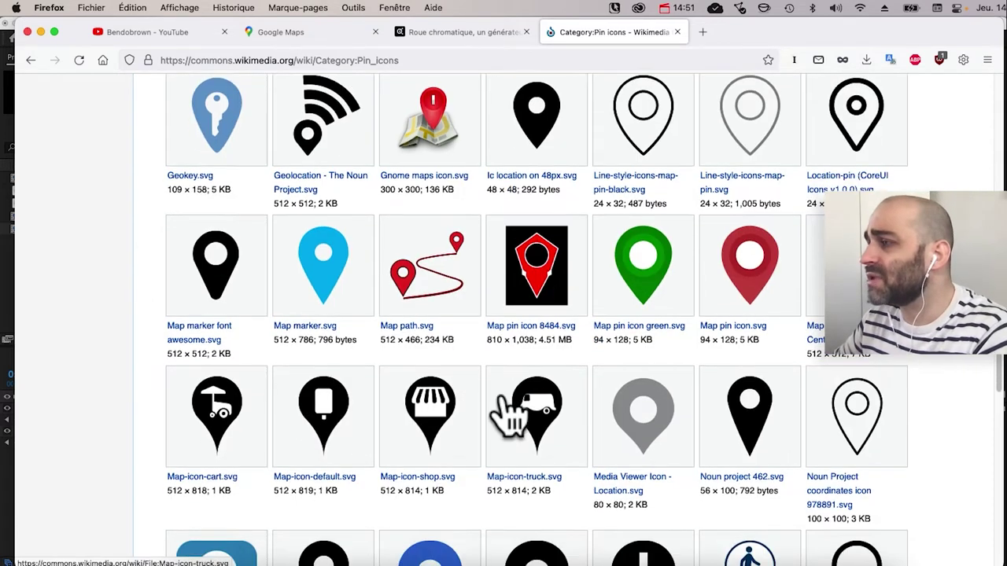
scroll(504, 386, "down", 5)
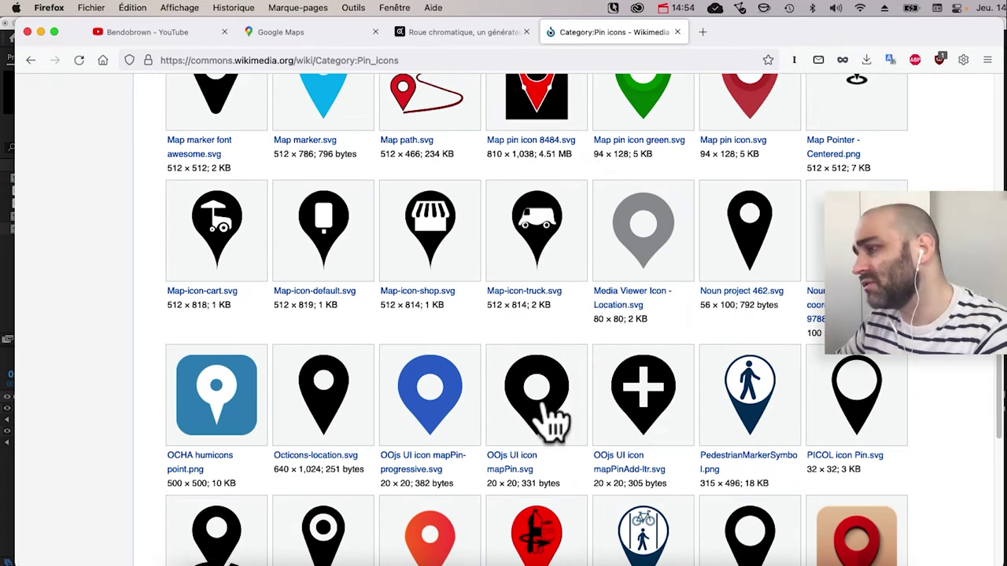
scroll(551, 420, "down", 5)
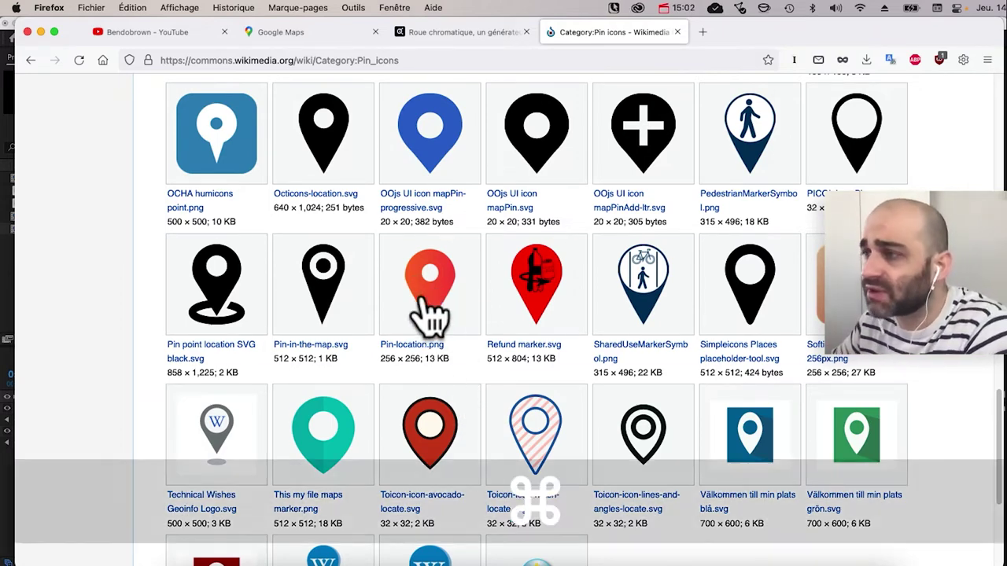
key("super+Tab")
key("super+Tab")
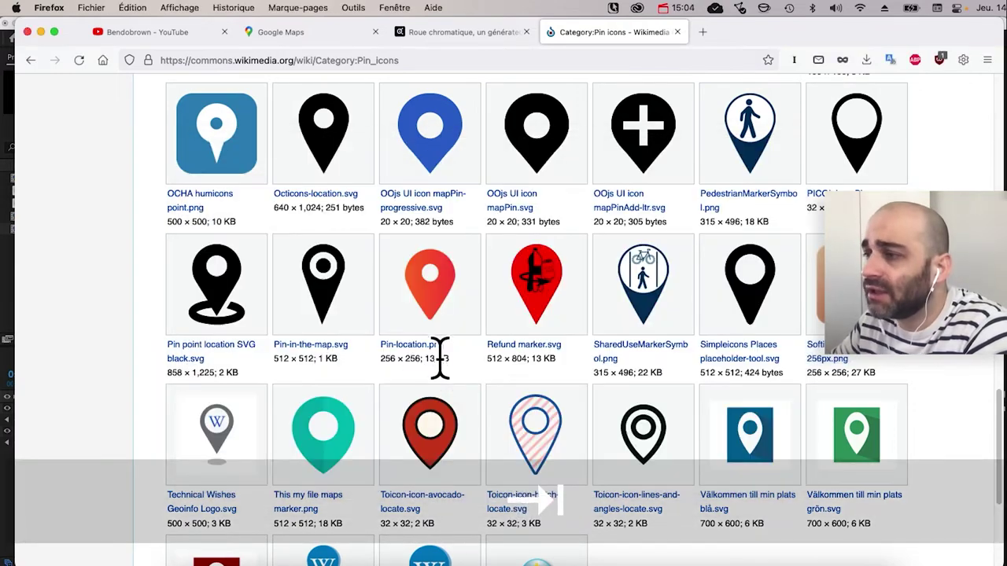
Step: Open Pin-location.png's file page, check its CC BY 4.0 licence, and view the full image
left_click(409, 346)
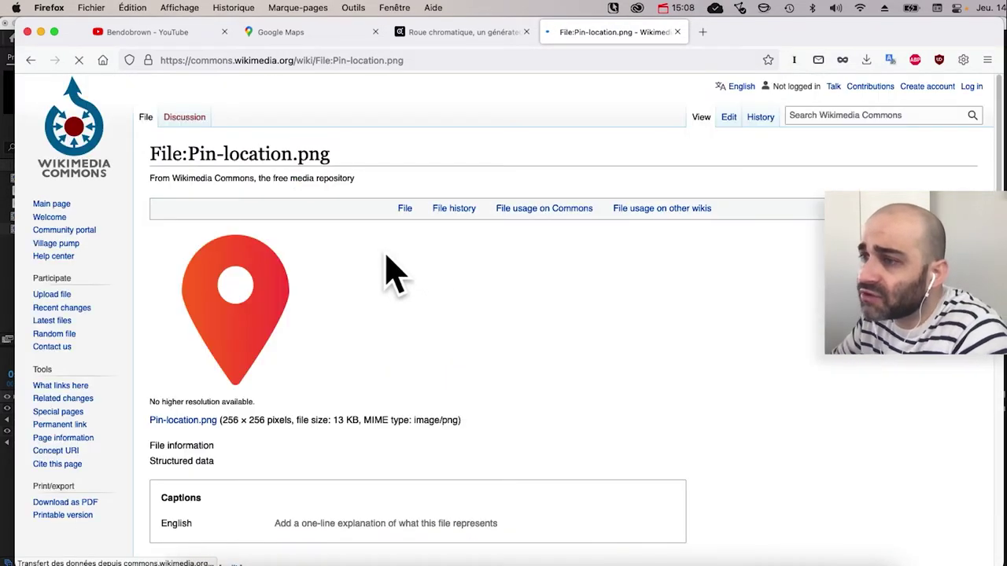
scroll(347, 465, "down", 8)
scroll(346, 464, "down", 1)
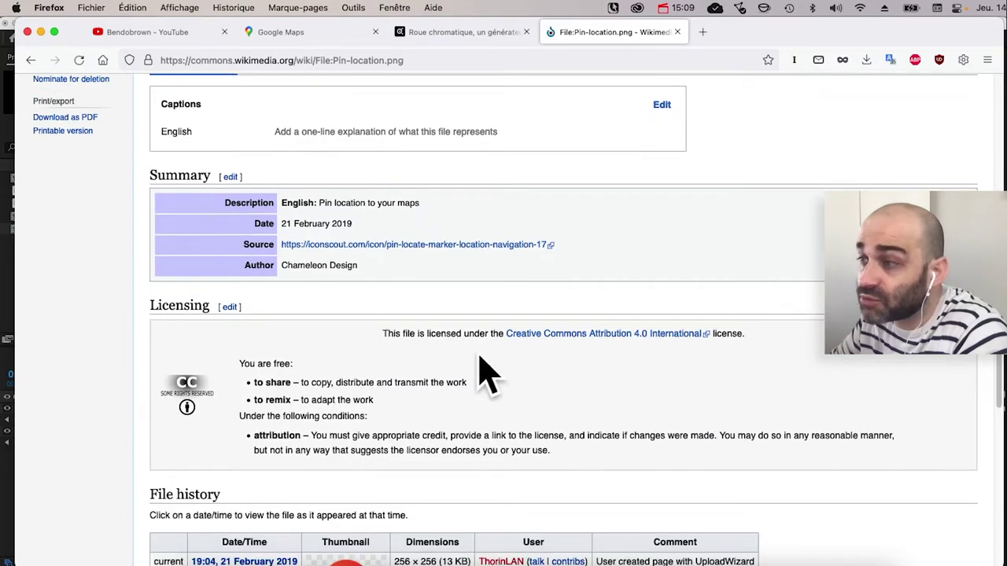
scroll(326, 483, "down", 4)
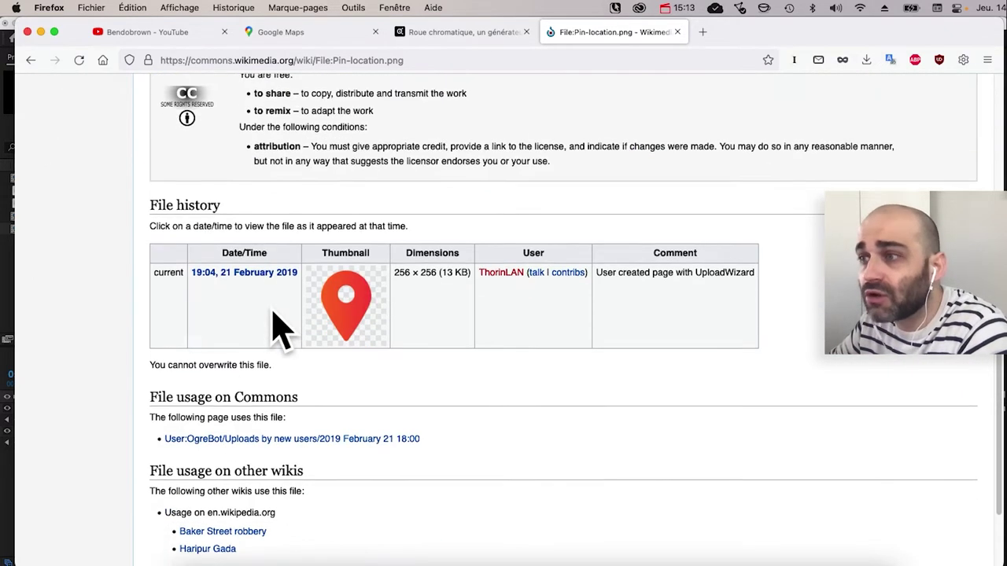
scroll(280, 326, "up", 8)
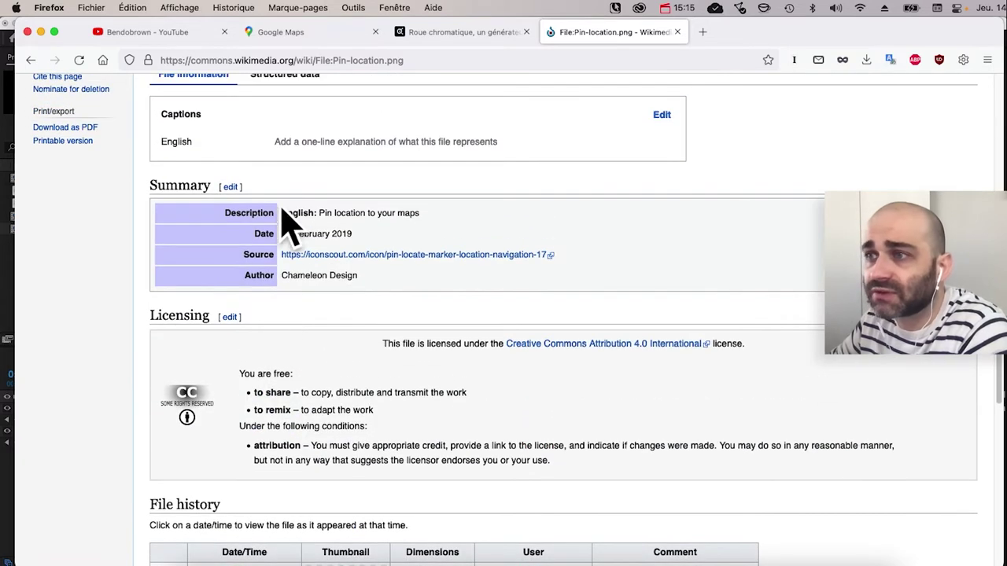
scroll(298, 393, "up", 3)
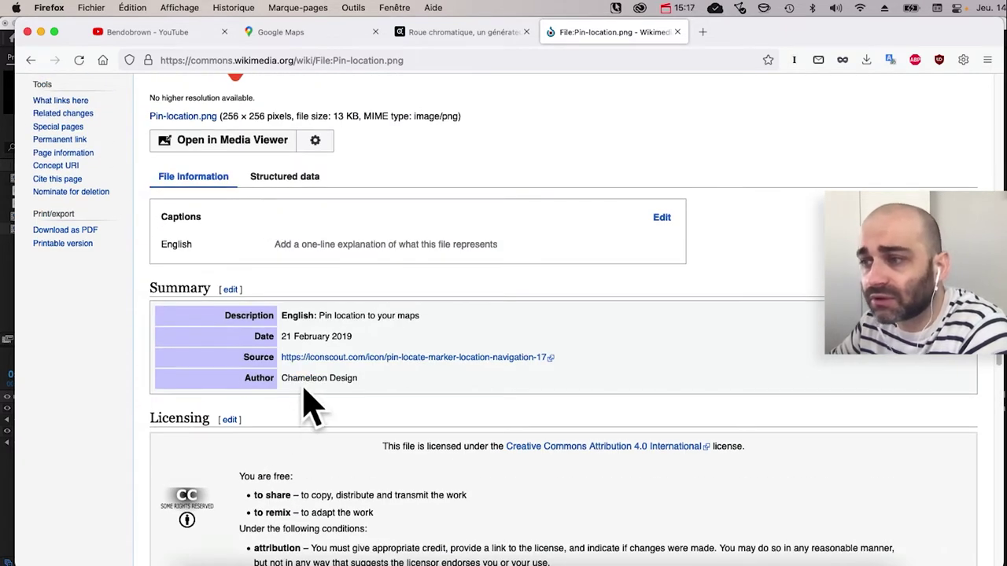
scroll(287, 279, "up", 5)
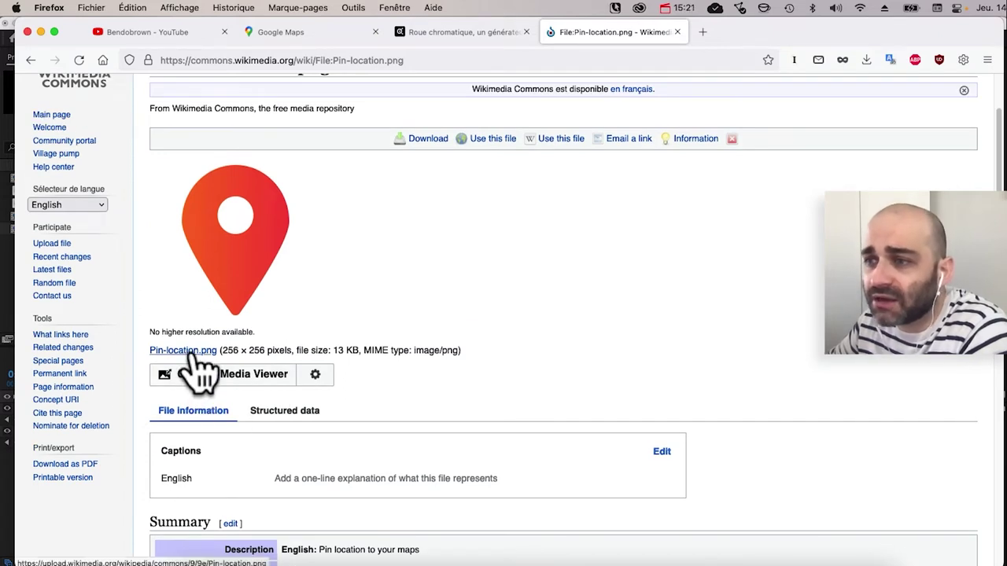
left_click(189, 354)
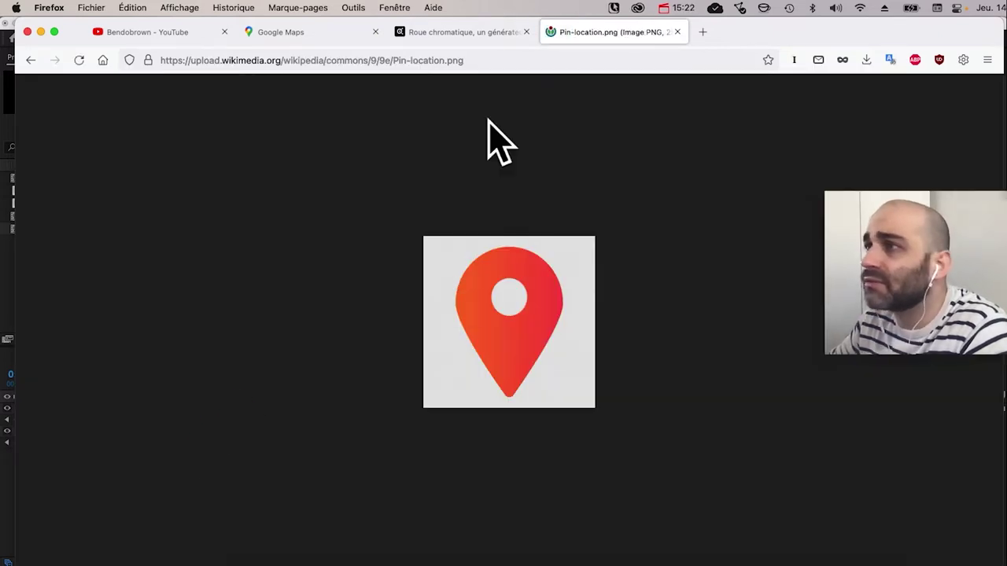
Step: Save Pin-location.png into OSINT #1 > 01-ASSETS and carry it back to After Effects
left_click(92, 7)
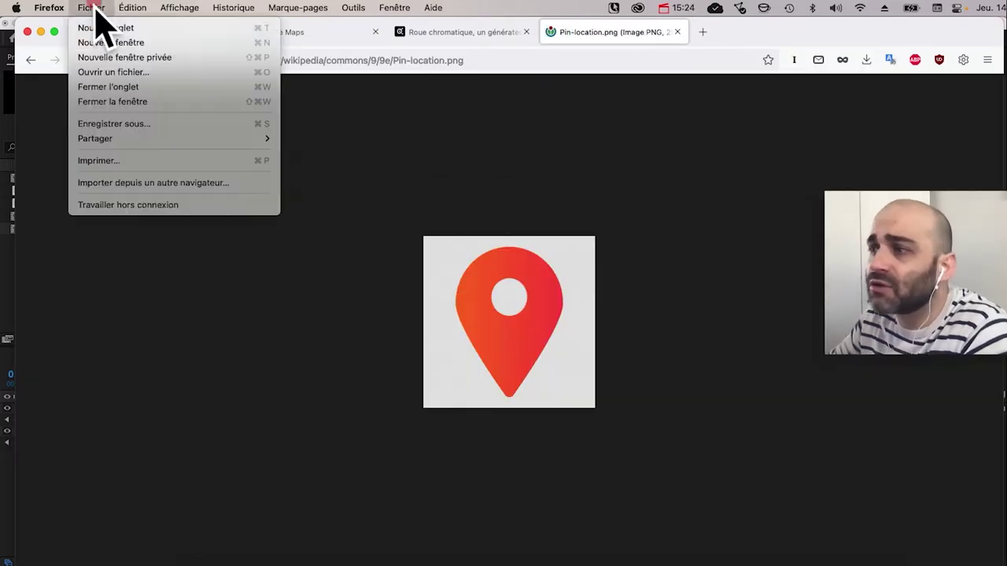
left_click(112, 124)
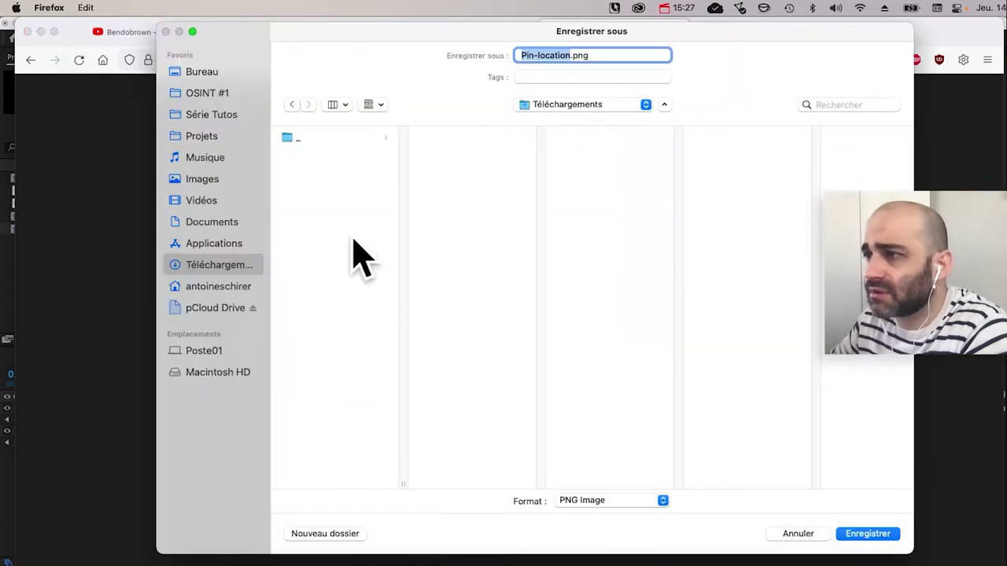
left_click(211, 94)
left_click(224, 114)
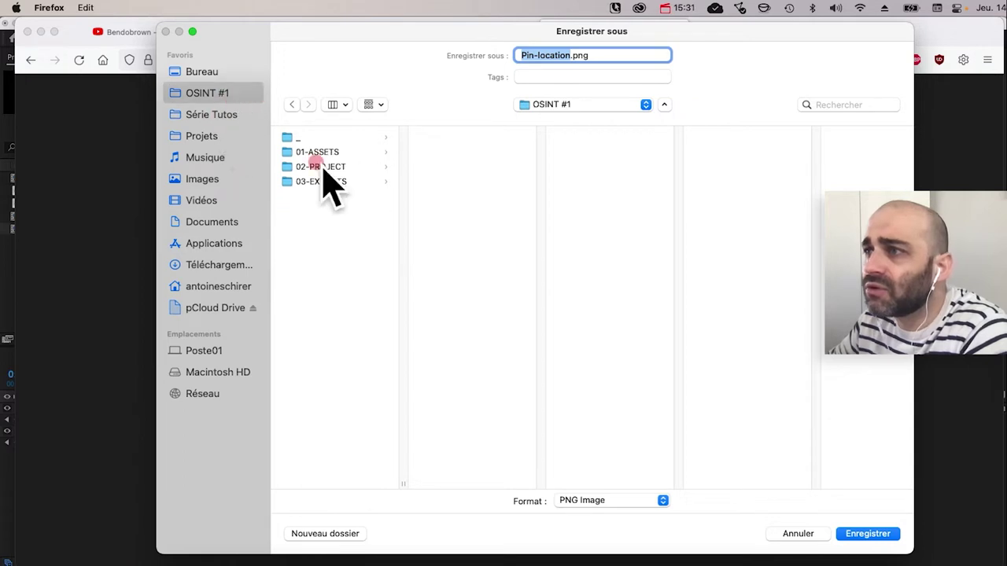
left_click(325, 153)
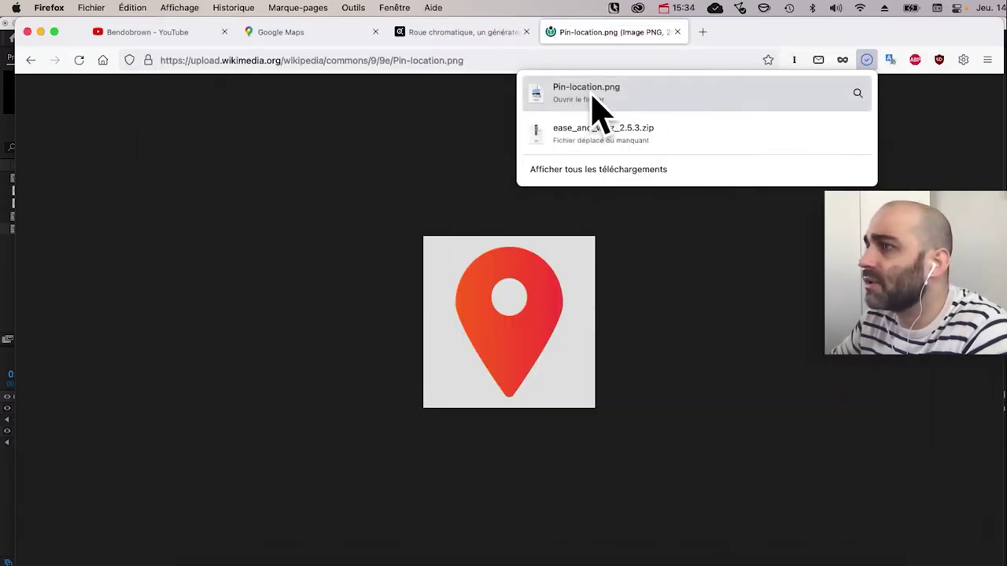
key("super+Tab")
left_click_drag(590, 94, 126, 275)
Step: Import the pin image and move it from the main composition into Visual2 via cut and paste
left_click_drag(126, 275, 128, 268)
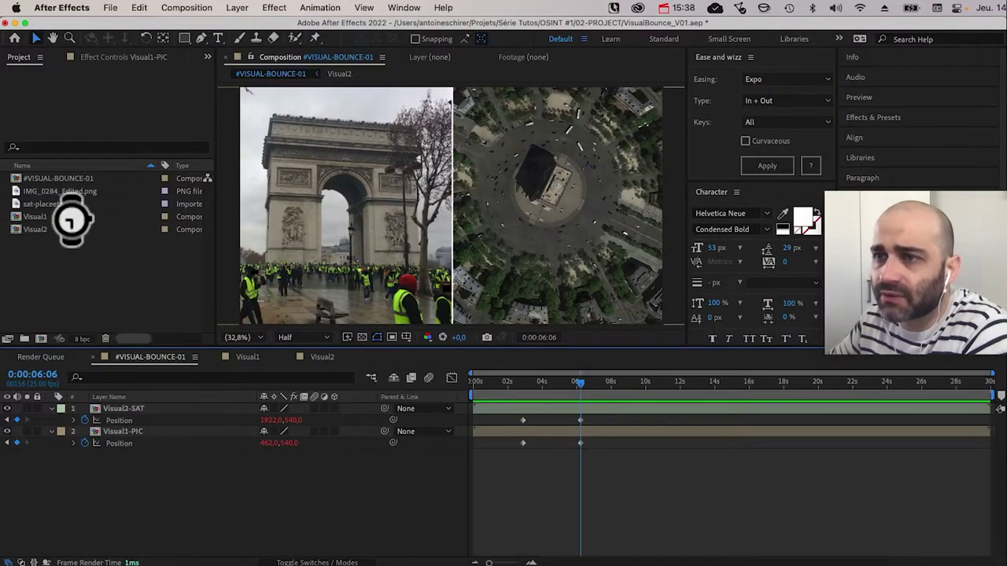
left_click_drag(358, 183, 548, 175)
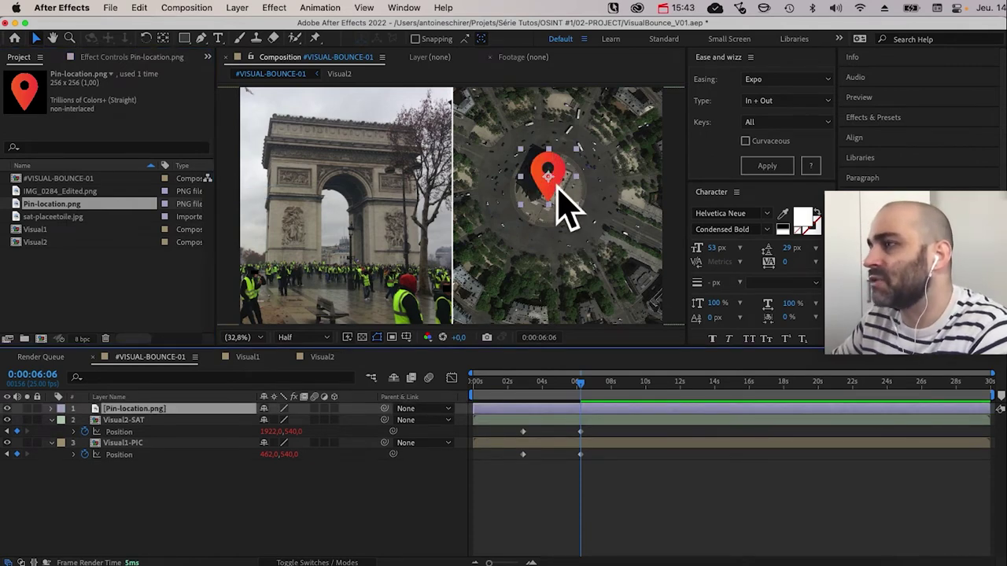
left_click_drag(562, 213, 576, 225)
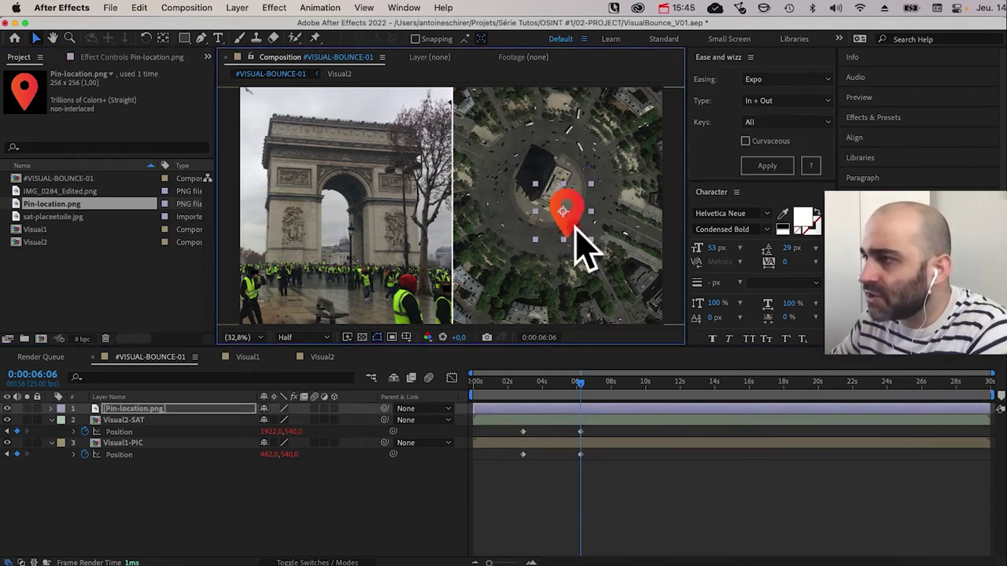
left_click(131, 409)
key("super+x")
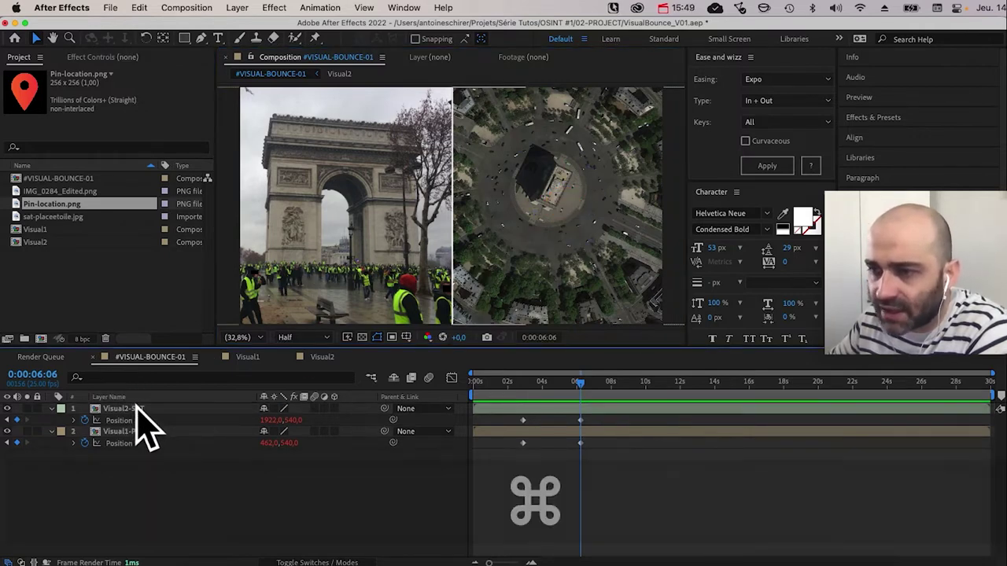
left_click(140, 411)
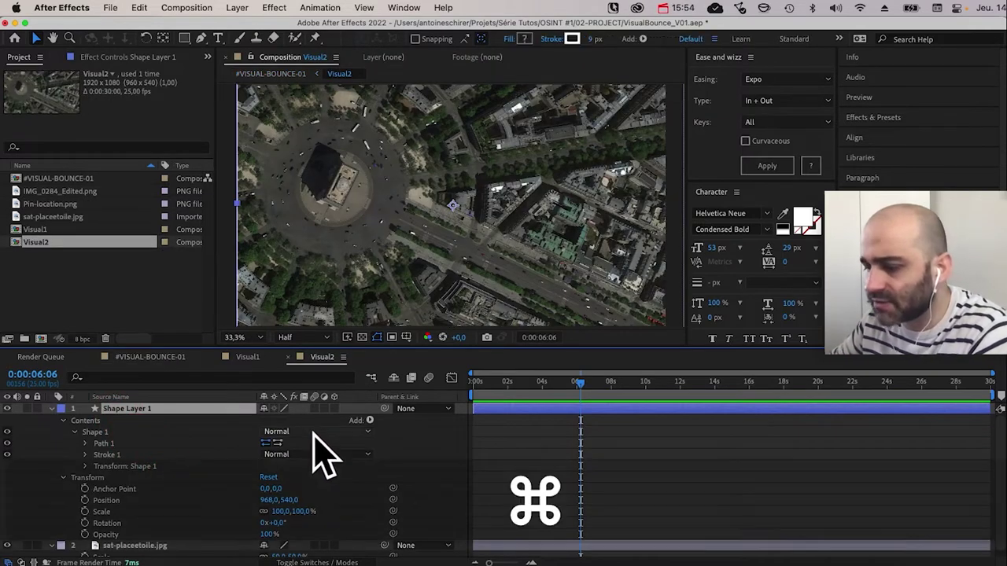
key("super+a")
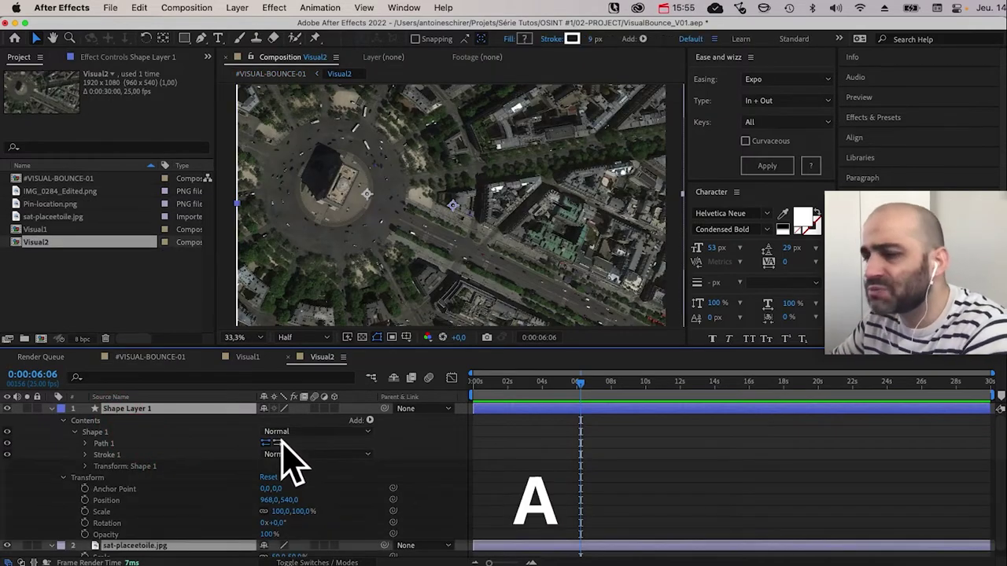
key("u")
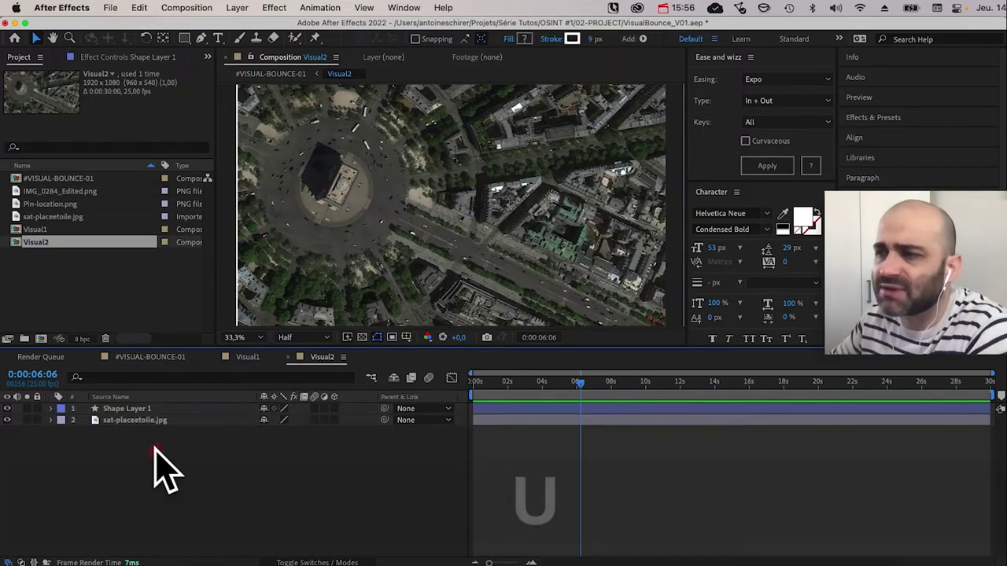
key("super+v")
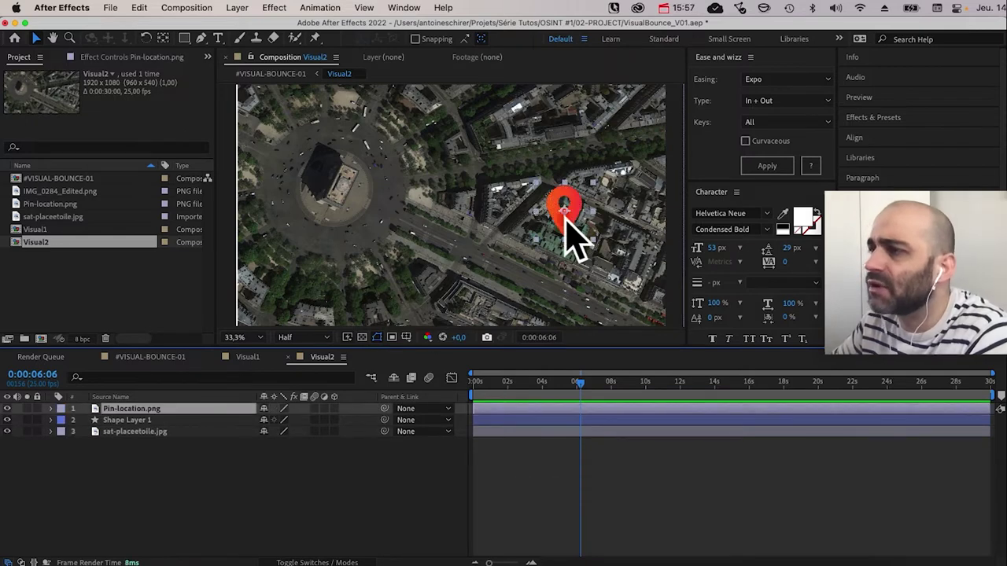
Step: Place the pin on the avenue right of the roundabout, then set magnification to Fit
left_click_drag(562, 219, 391, 222)
key("slash")
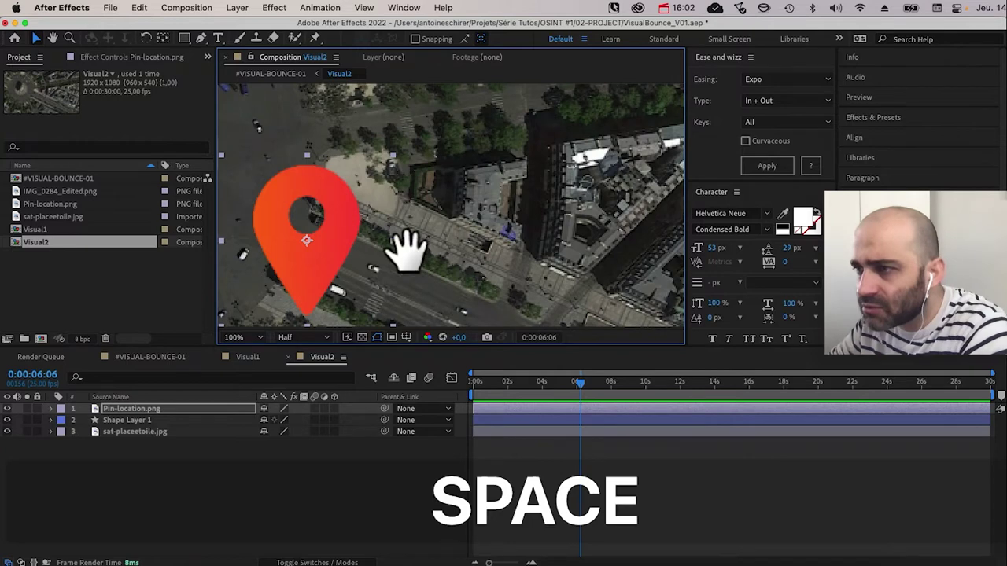
left_click_drag(405, 247, 429, 202)
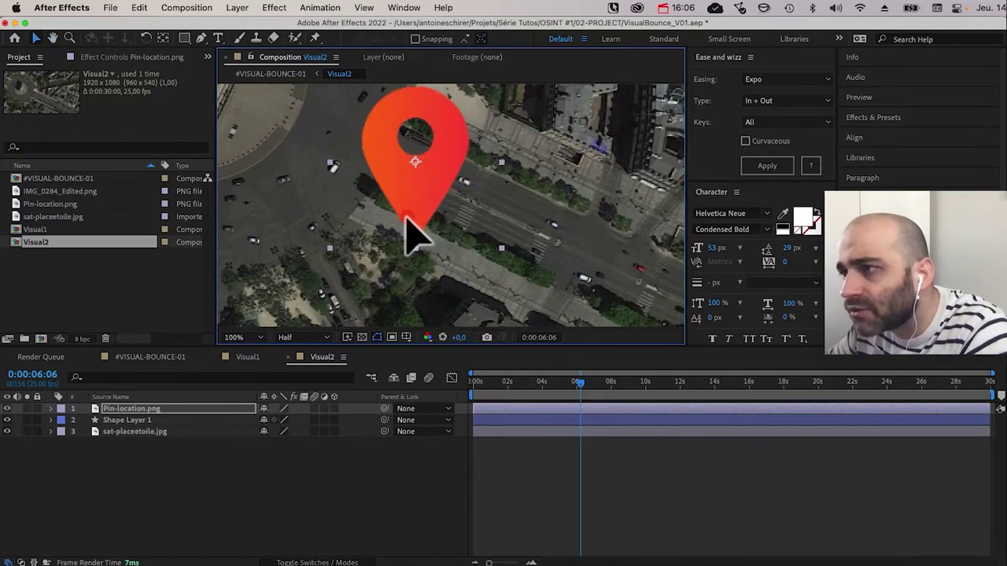
left_click_drag(407, 225, 403, 234)
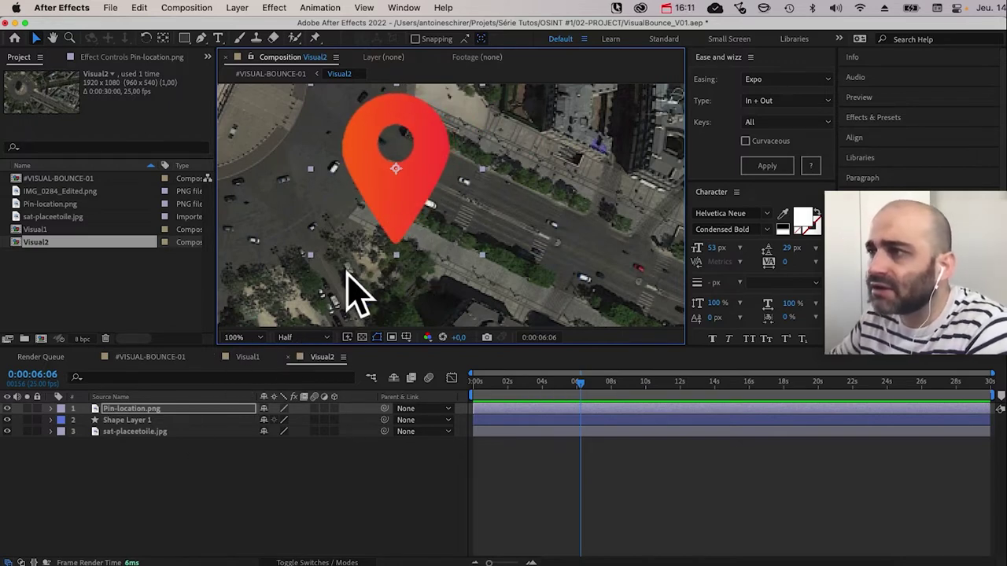
key("super+Tab")
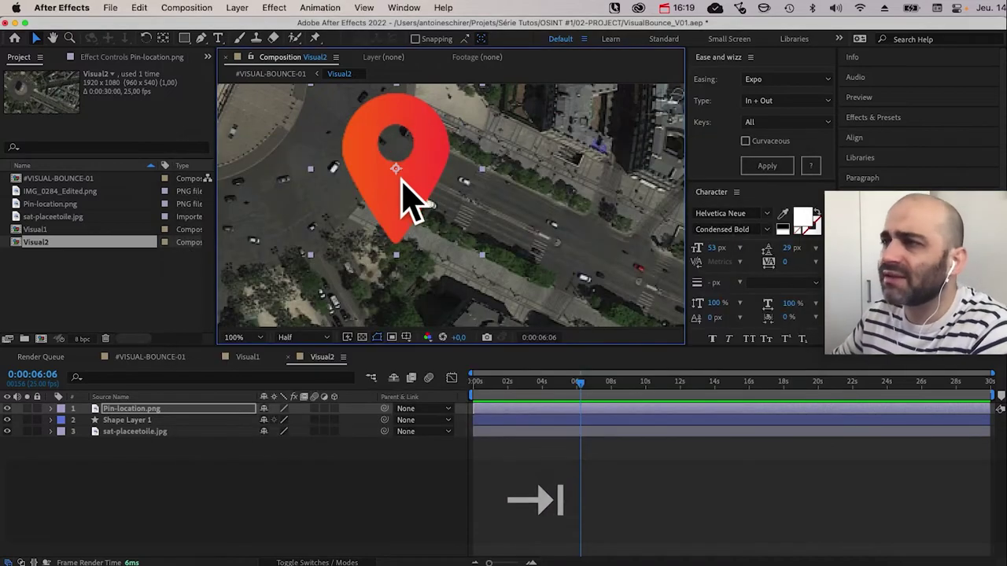
left_click(245, 336)
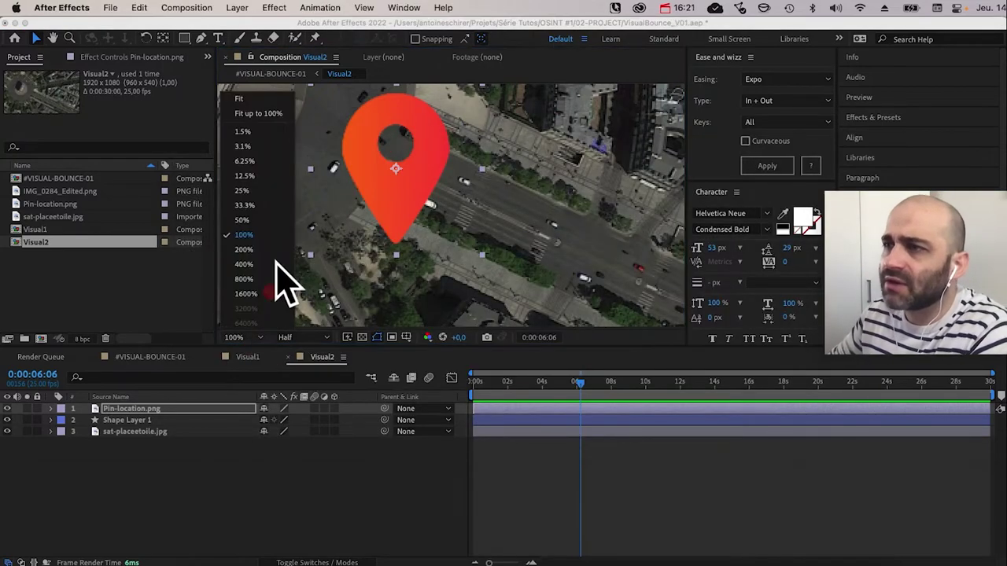
left_click(259, 99)
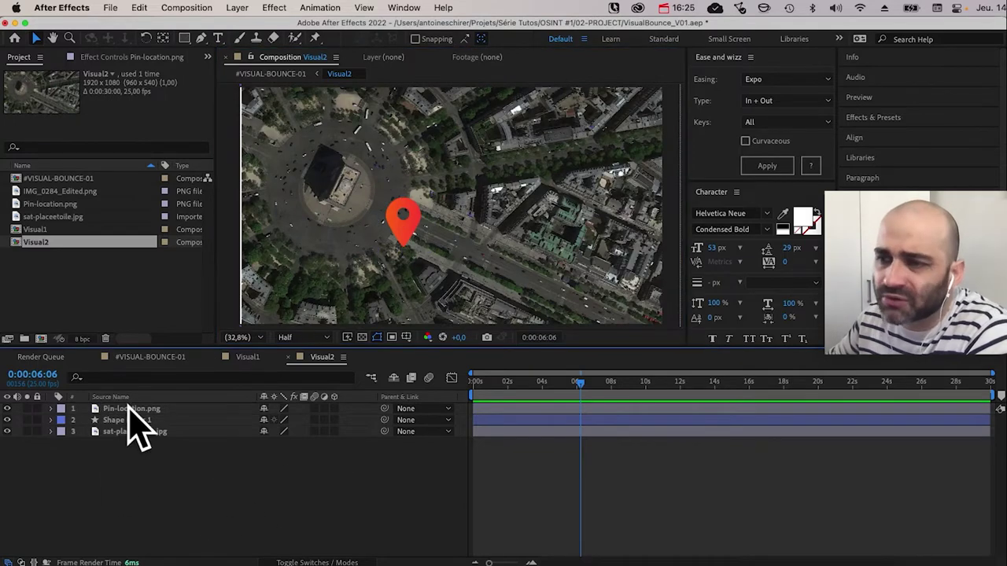
left_click(135, 409)
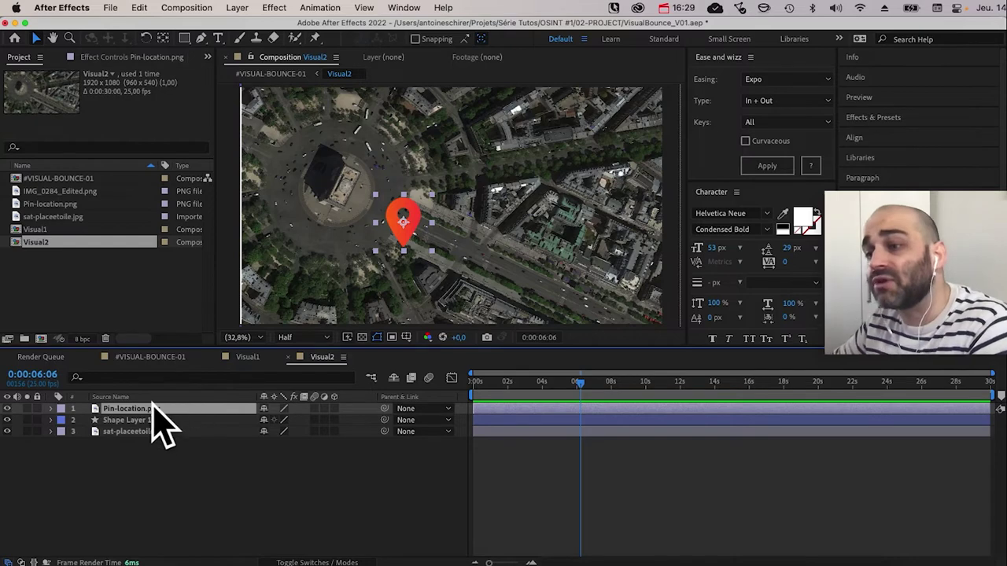
Step: Pre-compose Pin-location.png into a composition named PIN and open it
right_click(157, 417)
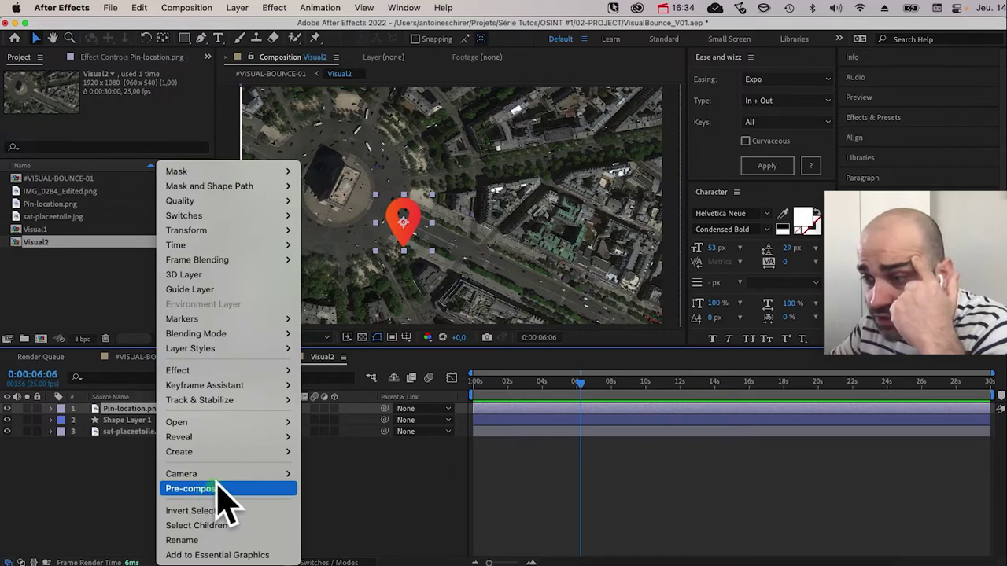
left_click(191, 488)
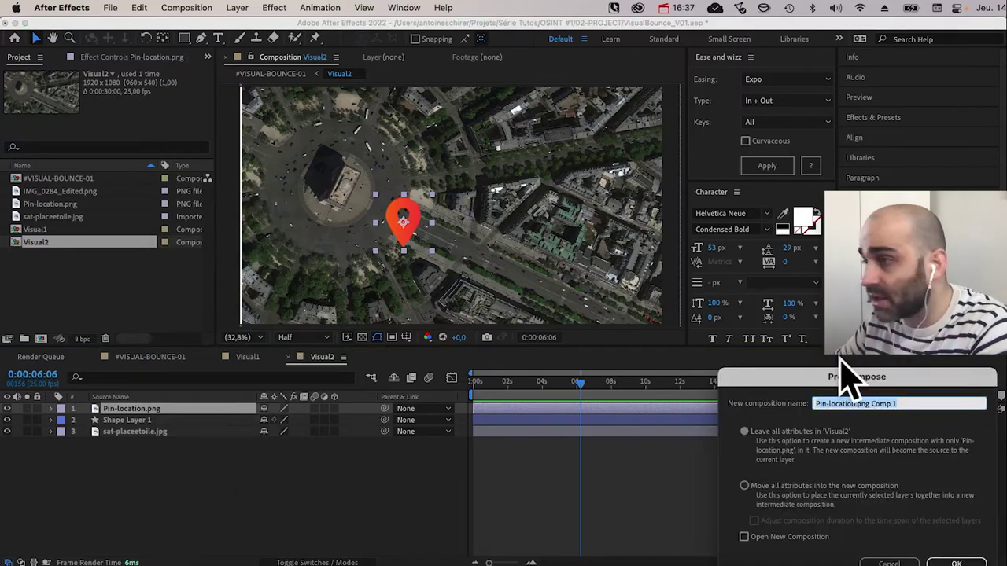
key("shift")
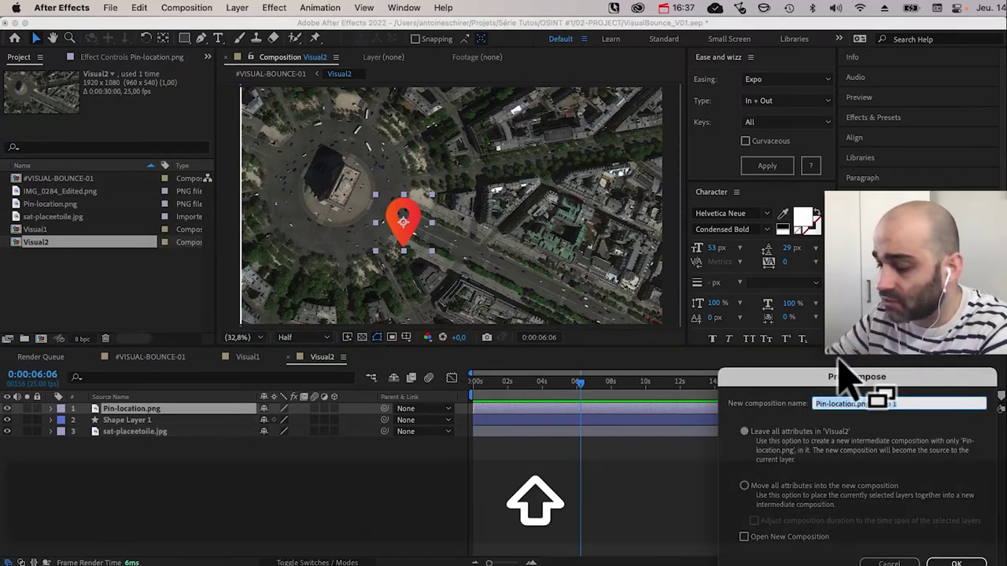
type("PIN")
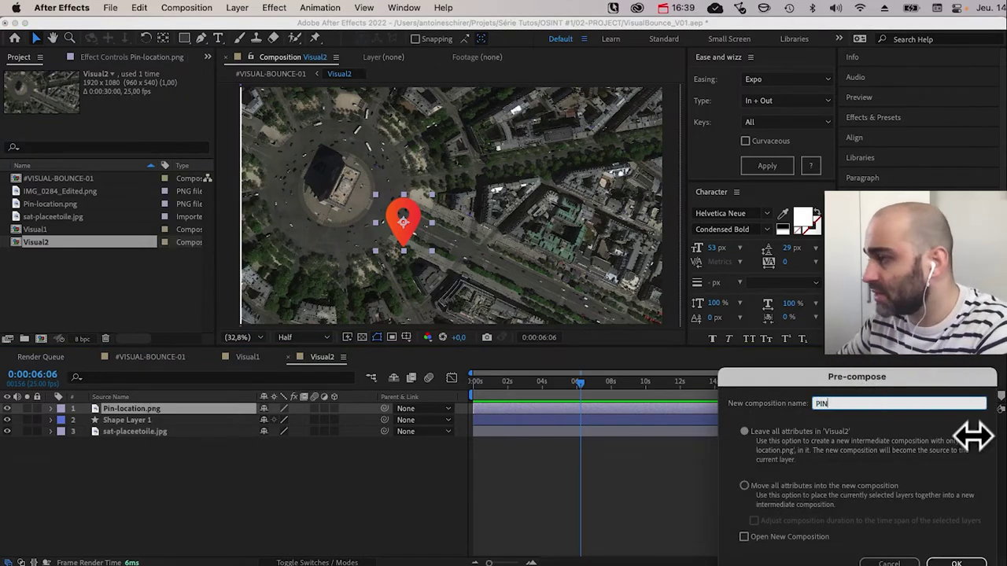
left_click(953, 562)
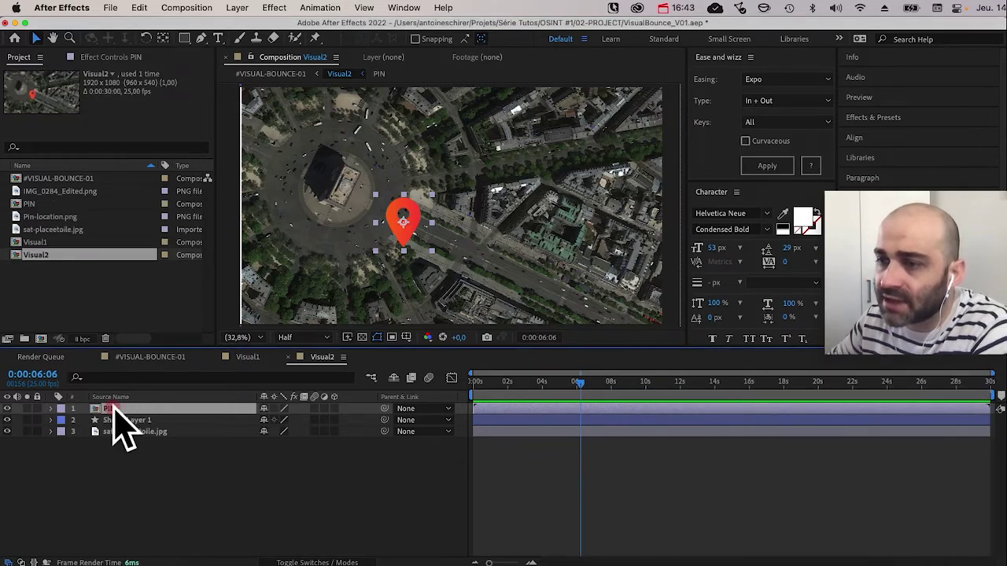
double_click(114, 410)
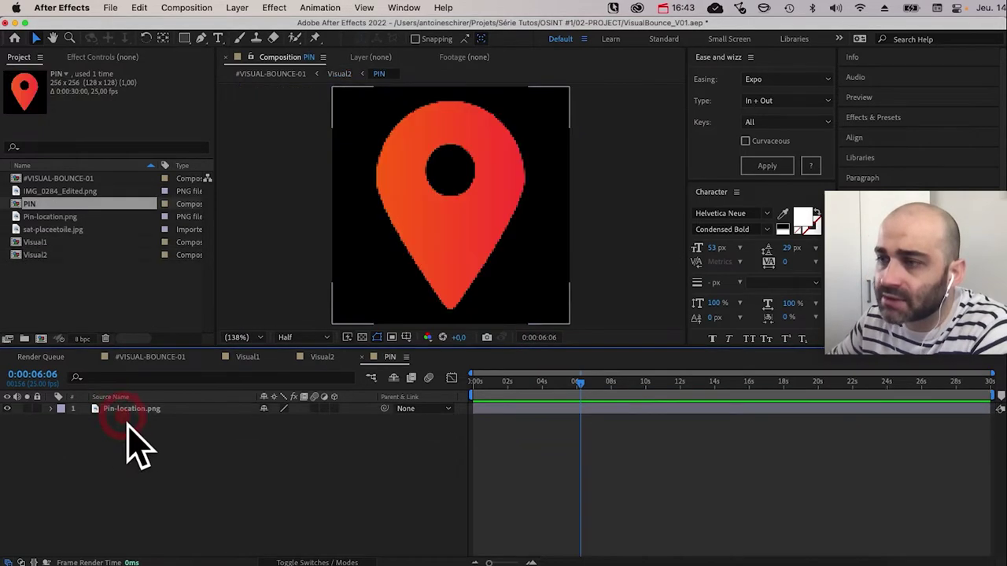
Step: Draw a white-filled ellipse over the pin's hole in the PIN composition
left_click(185, 37)
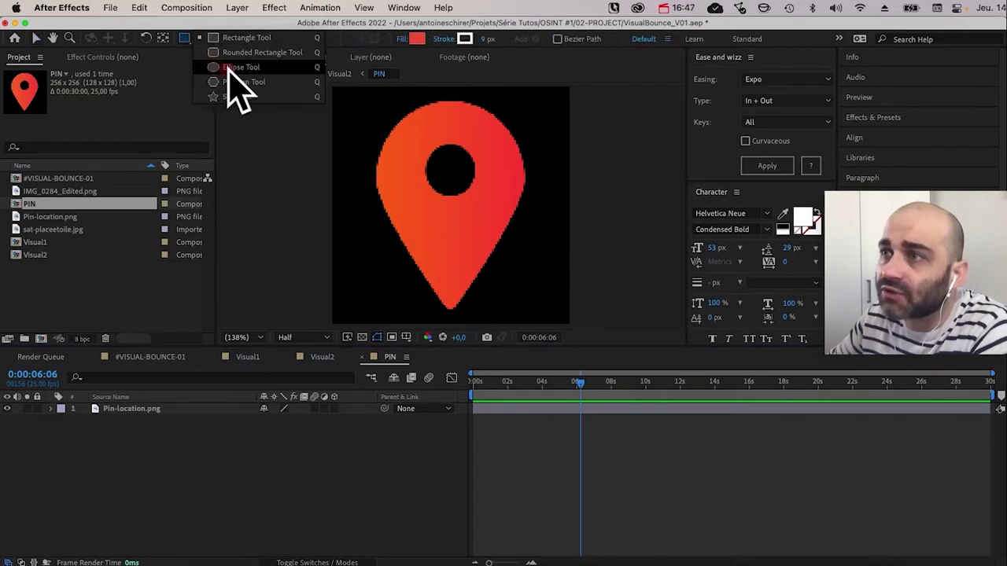
left_click(229, 69)
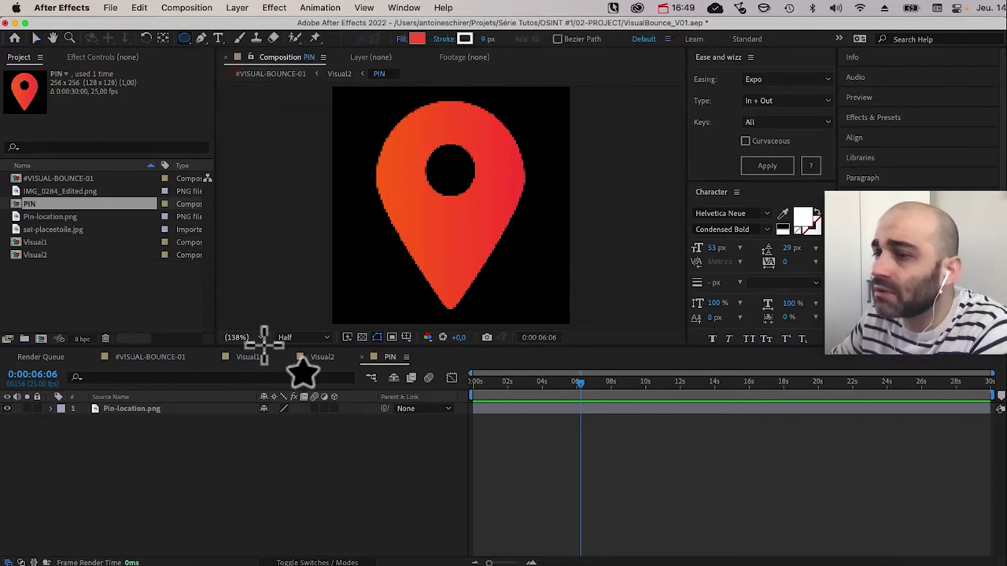
left_click_drag(411, 129, 503, 217)
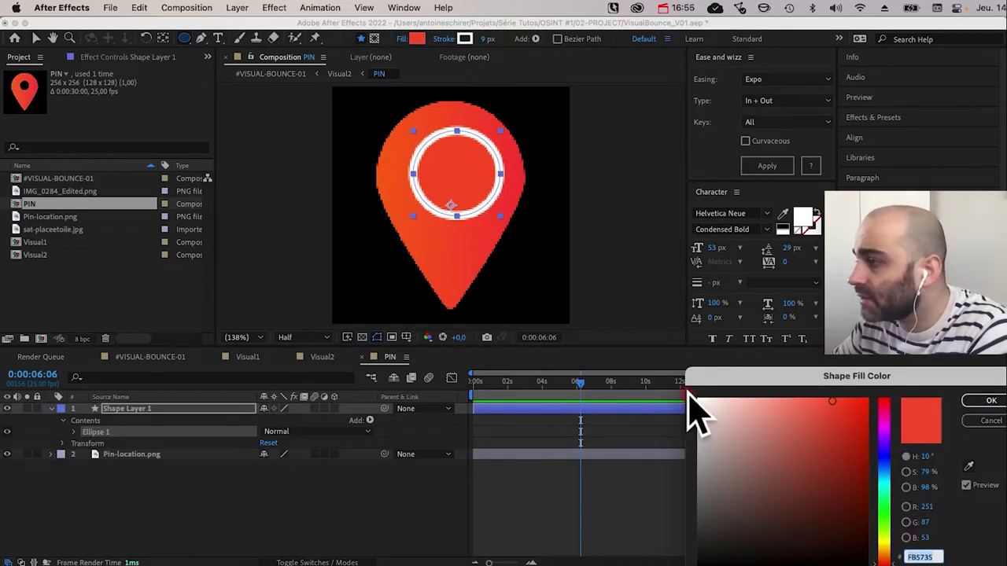
left_click(699, 398)
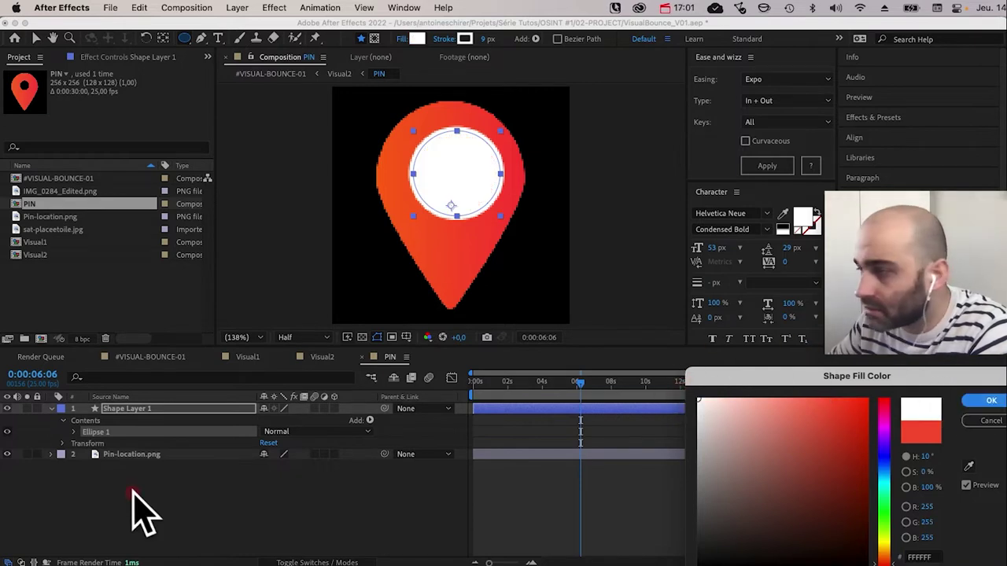
left_click_drag(789, 376, 650, 258)
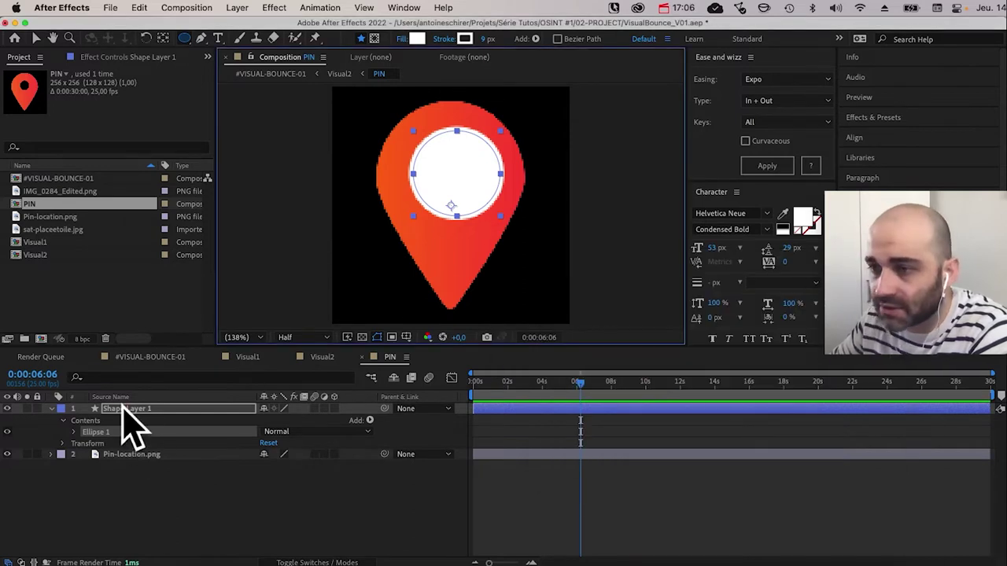
Step: Move the circle layer beneath the pin image, nudge both layers down, and return to Visual2
left_click(133, 480)
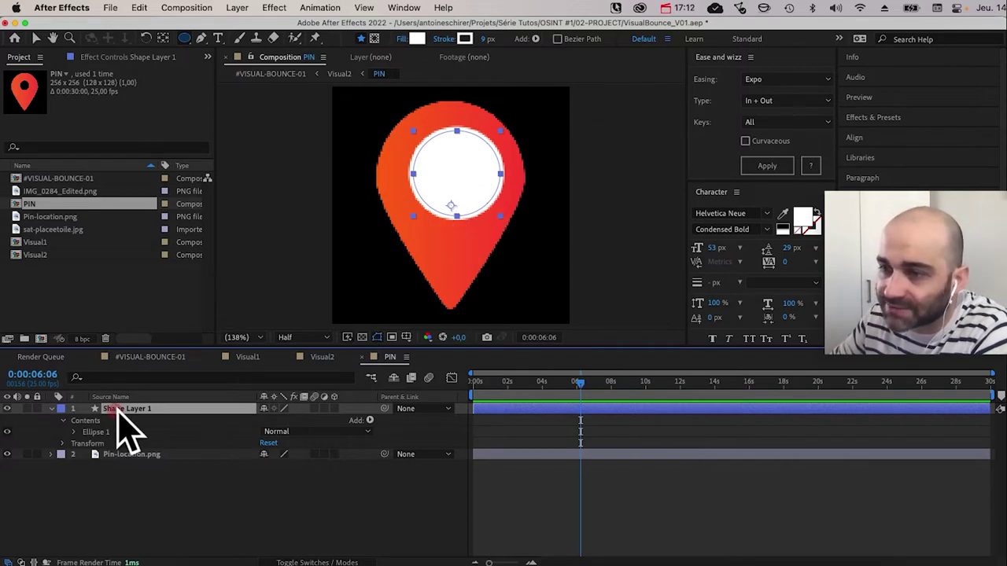
left_click_drag(110, 406, 128, 486)
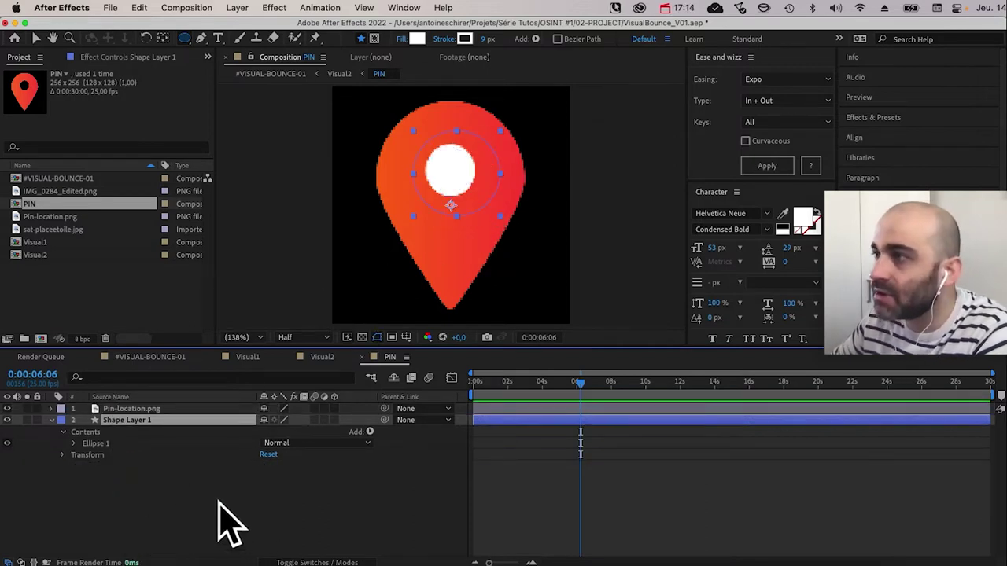
left_click(376, 441)
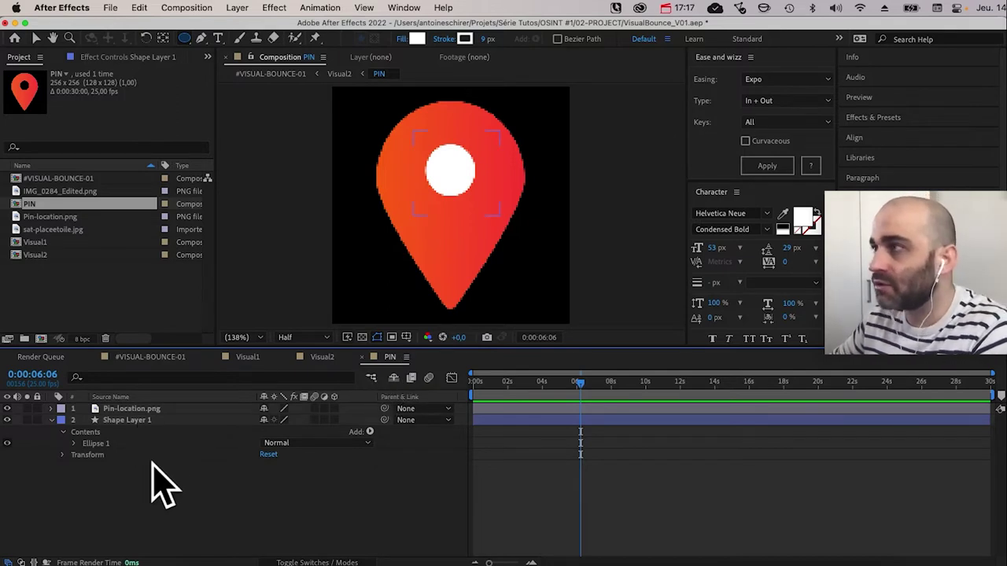
key("super+a")
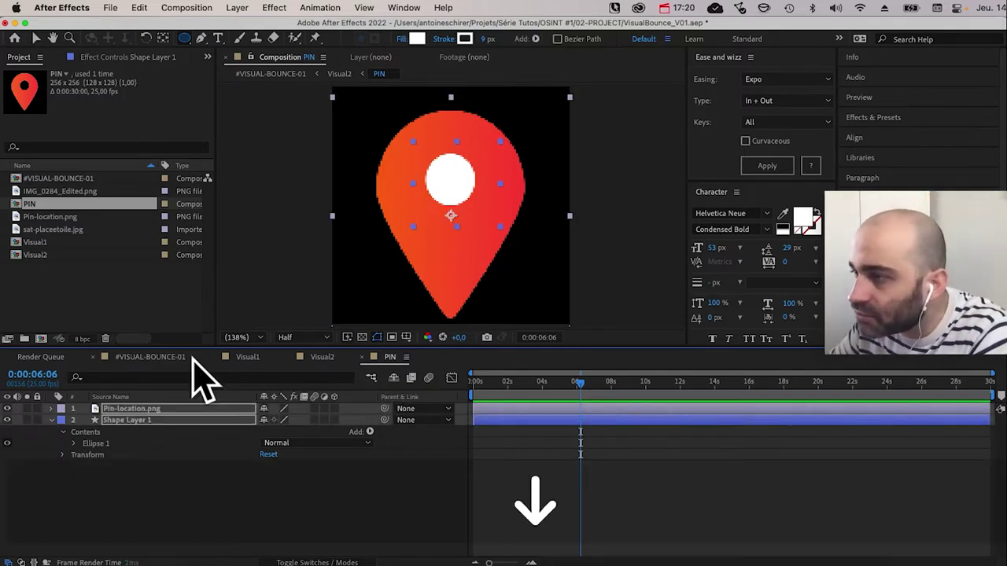
key("Down")
key("Down")
key("Down")
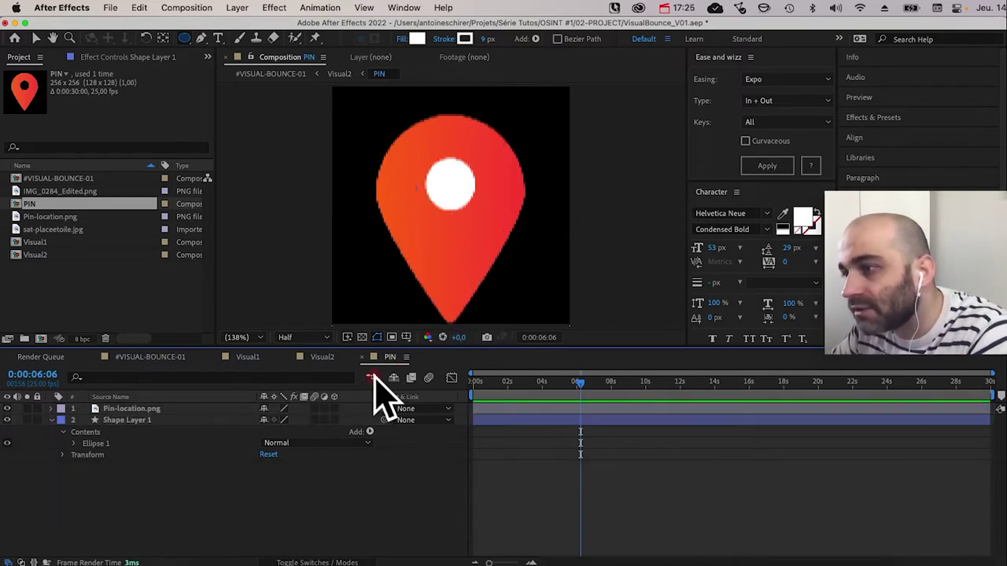
key("Tab")
left_click(314, 379)
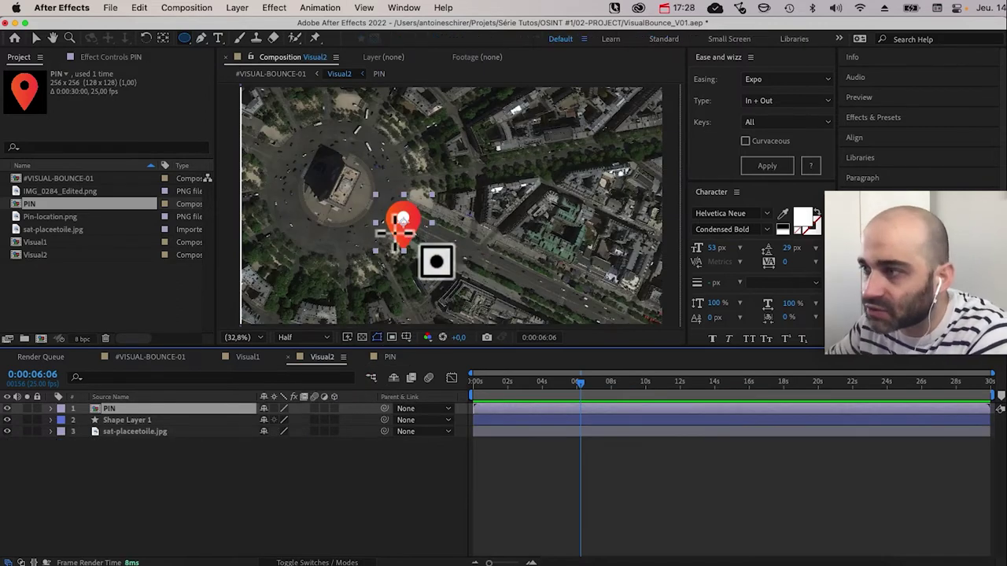
Step: Move the PIN layer's anchor point down to the pin's bottom tip with the Pan Behind tool
key("y")
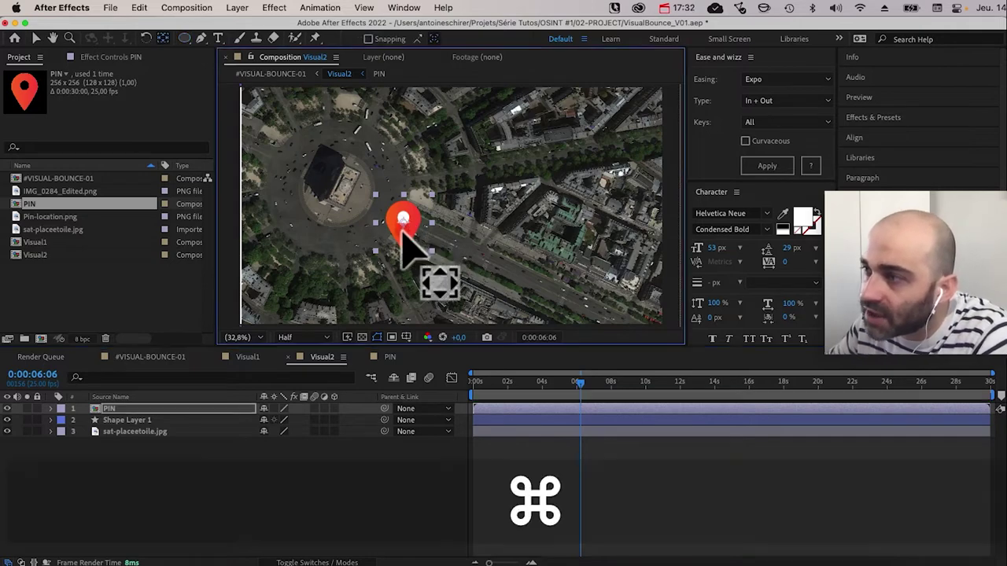
left_click_drag(405, 227, 403, 254)
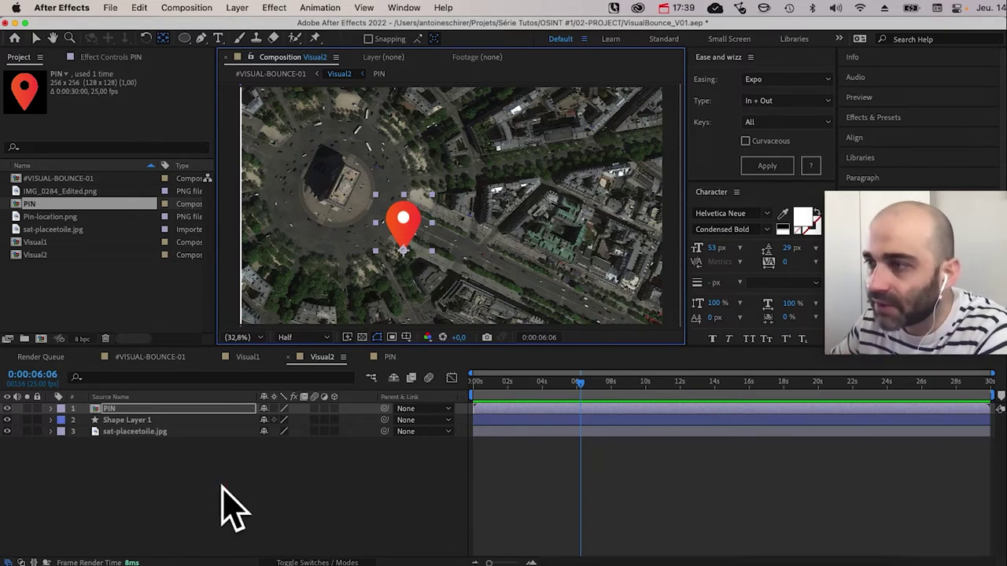
left_click(234, 507)
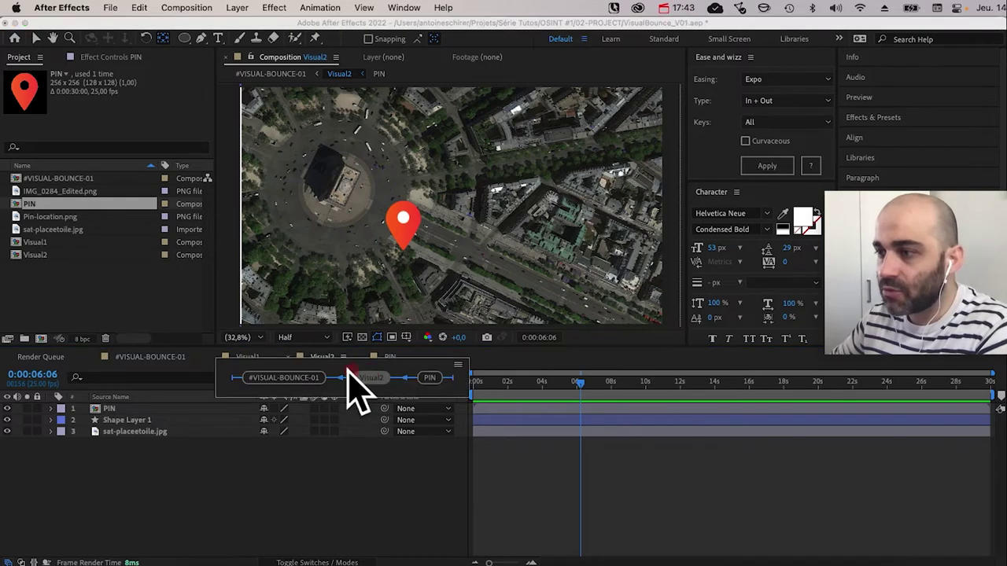
Step: Review the split-screen slide in #VISUAL-BOUNCE-01, stopping at 0:00:05:23, then reopen Visual2
left_click(324, 379)
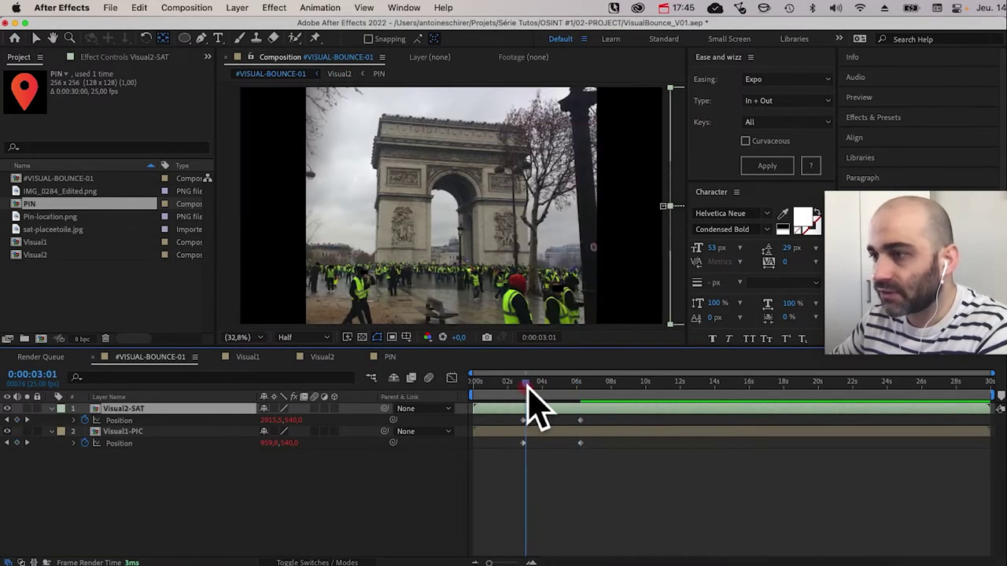
left_click_drag(528, 387, 576, 386)
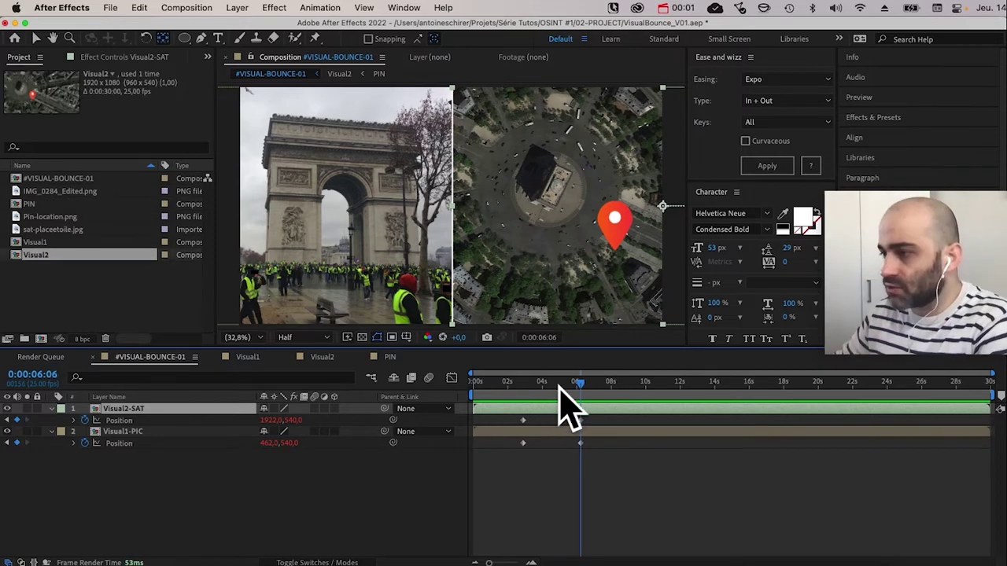
left_click_drag(558, 382, 583, 385)
key("space")
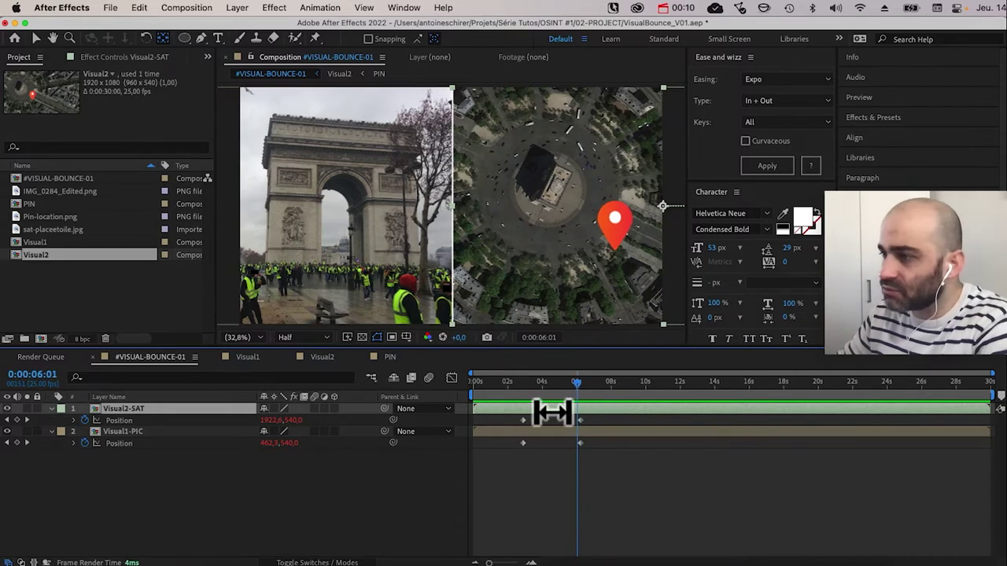
left_click(575, 384)
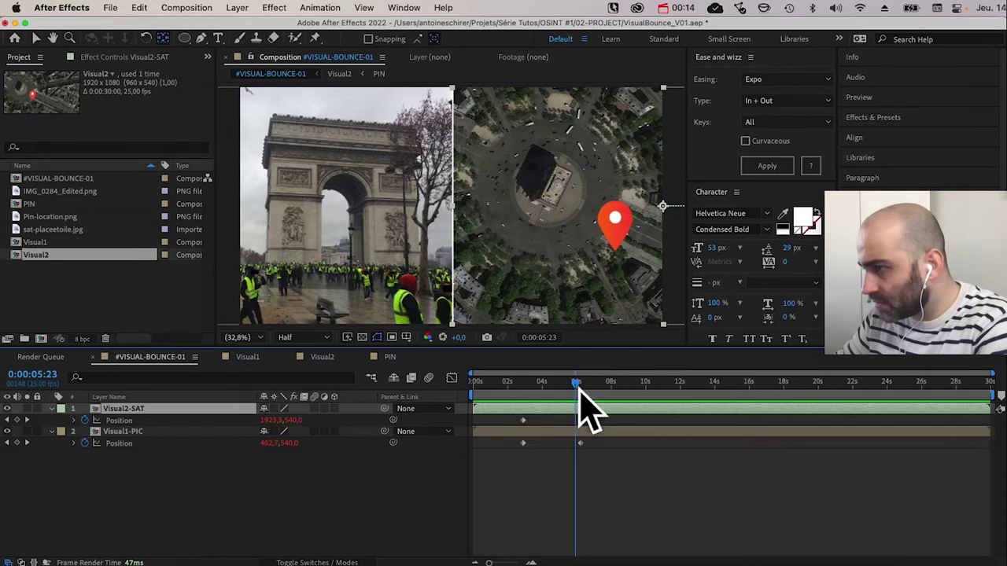
double_click(120, 410)
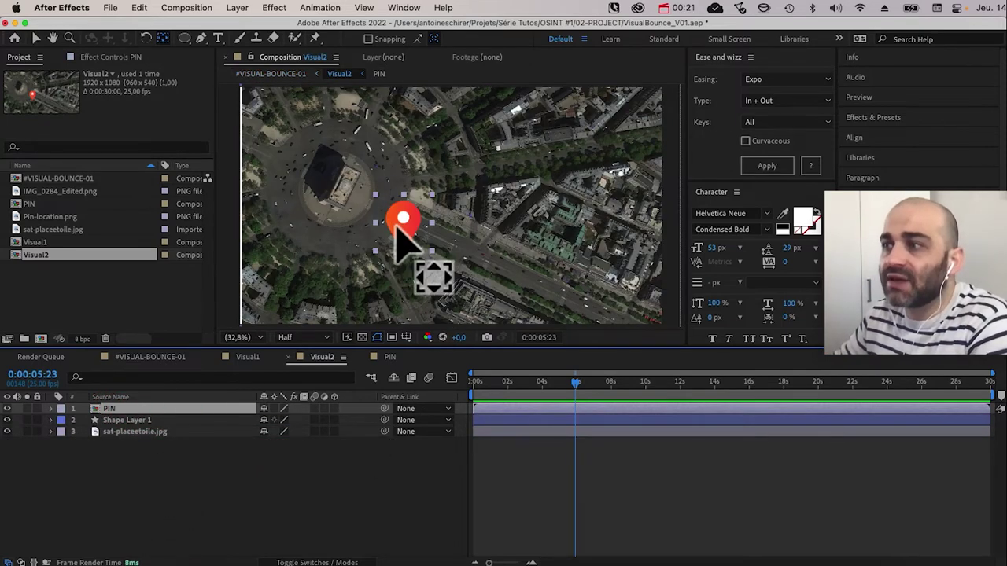
Step: Keyframe the PIN layer's Scale from 0% at 0:00:05:23 up to 84% later, and preview it
key("alt")
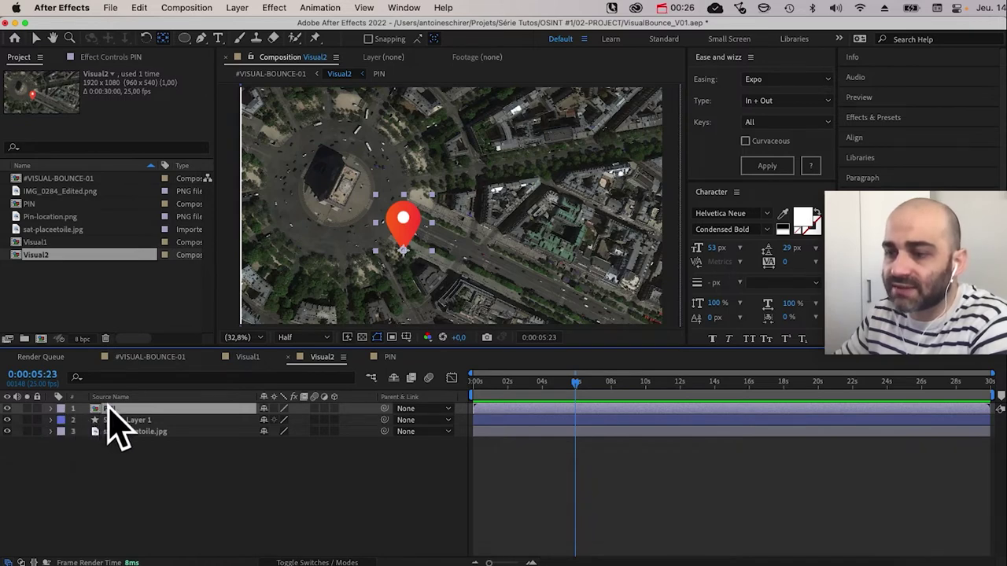
key("alt+shift+s")
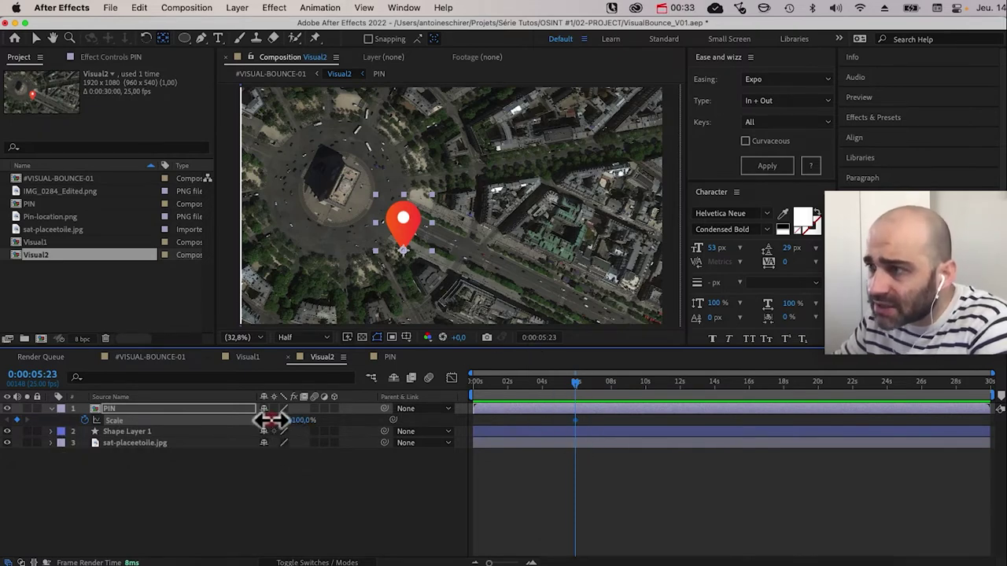
left_click_drag(270, 420, 292, 461)
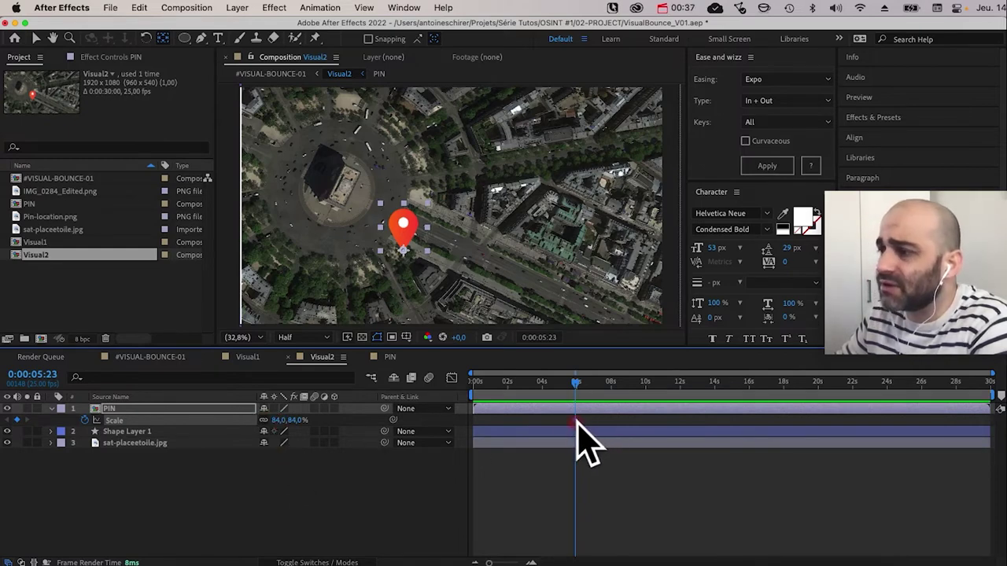
left_click_drag(577, 422, 593, 422)
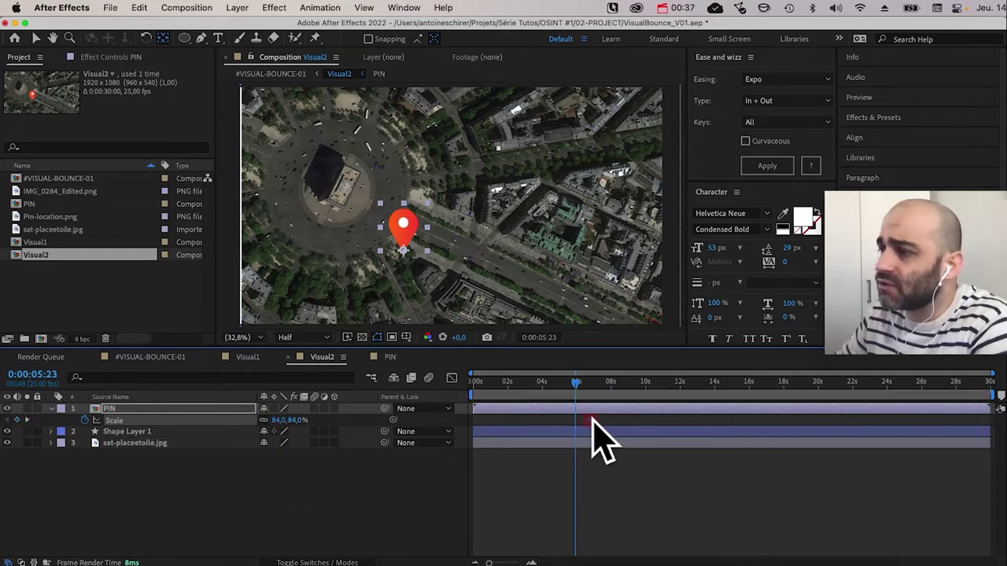
left_click_drag(600, 436, 605, 436)
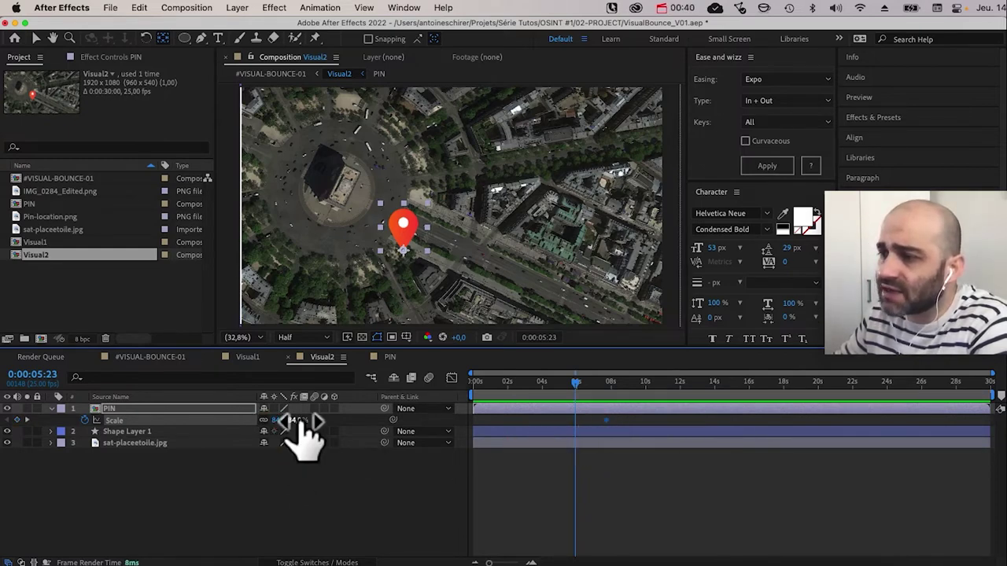
left_click(297, 421)
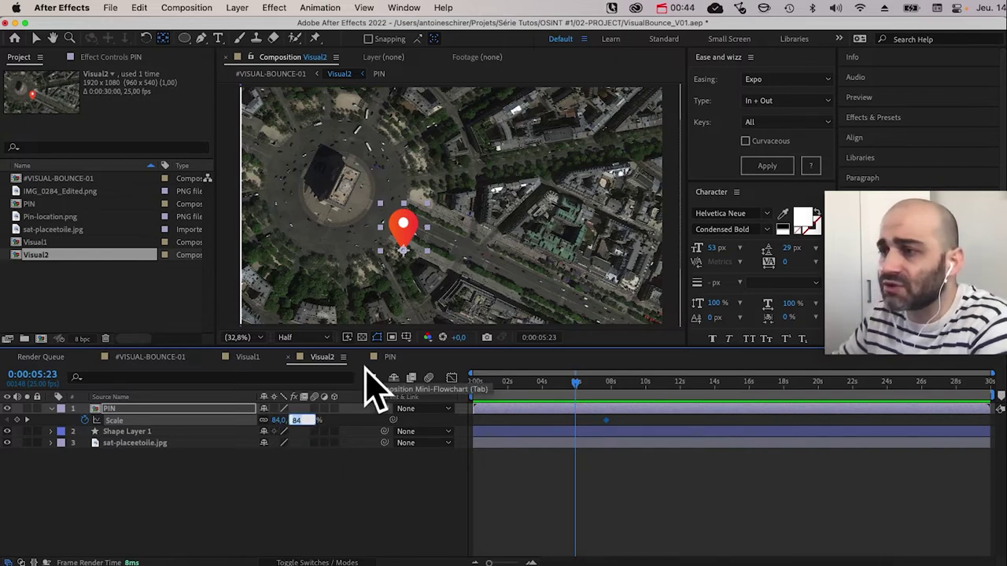
type("0")
key("Return")
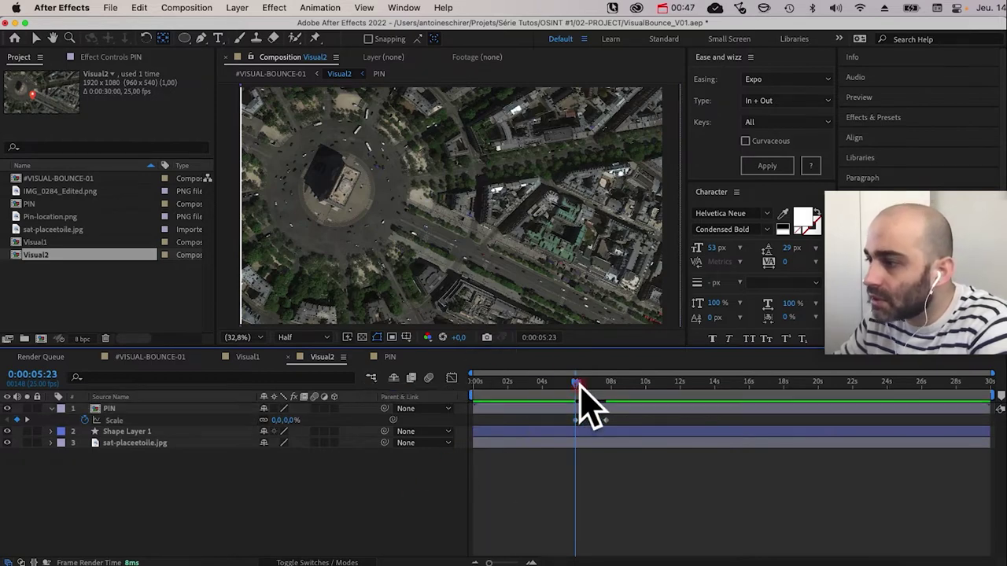
mouse_move(580, 383)
left_mouse_down()
mouse_move(607, 386)
mouse_move(575, 382)
mouse_move(594, 386)
left_mouse_up()
key("space")
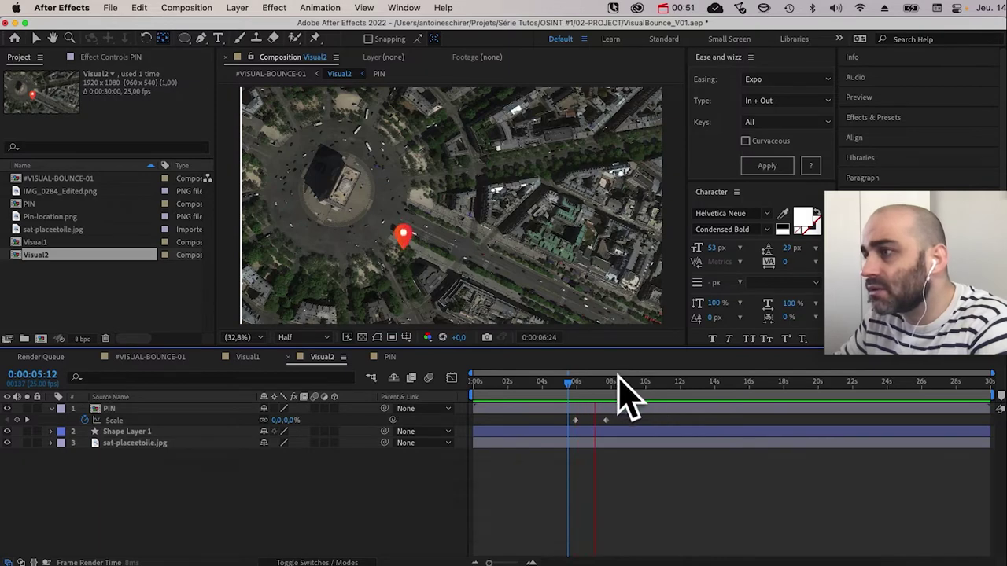
key("space")
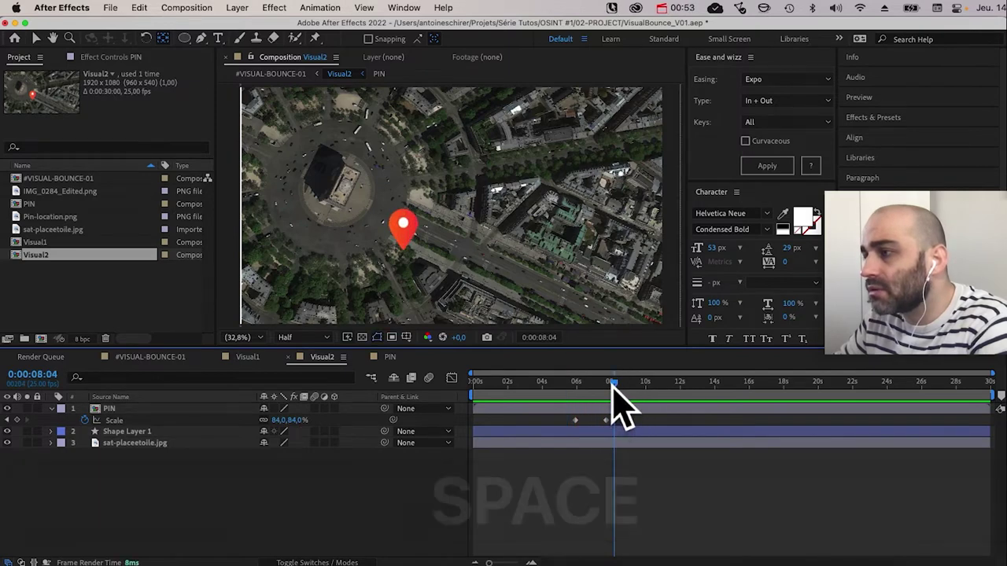
Step: Apply Quart in-and-out easing to the pin's Scale keyframes
left_click(591, 383)
left_click_drag(590, 383, 578, 384)
left_click(574, 421)
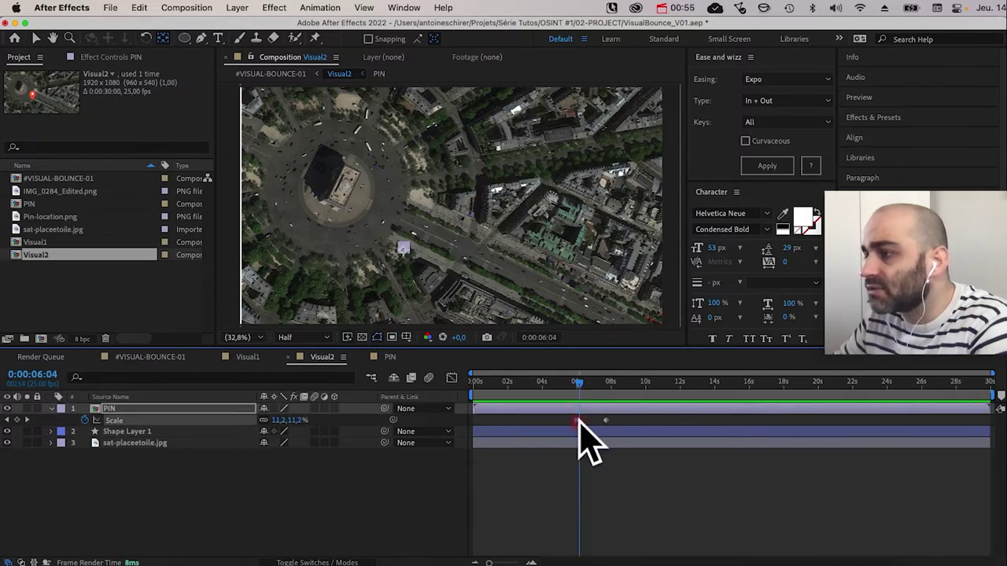
left_click(768, 79)
left_click(762, 134)
left_click(767, 165)
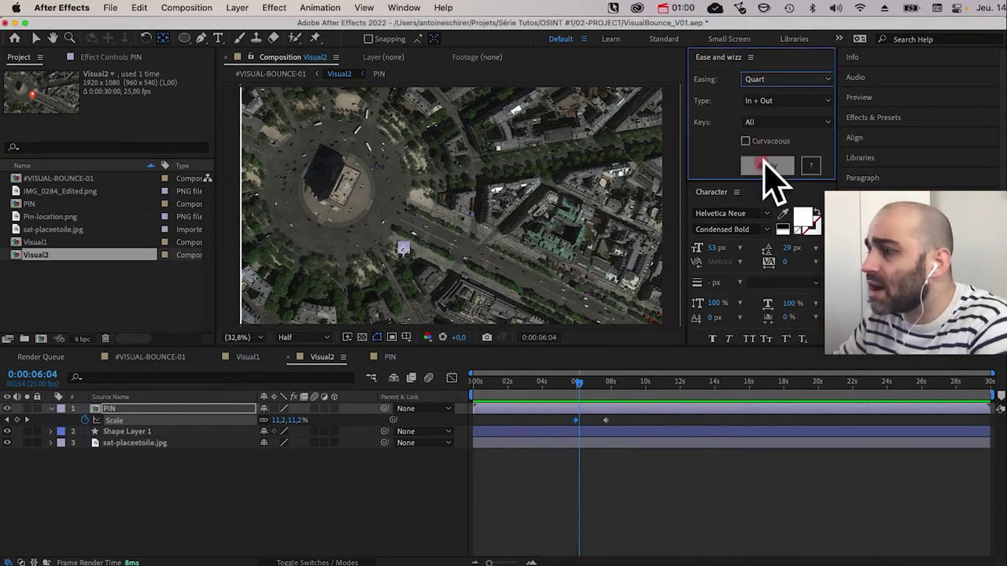
Step: Preview the eased pin from 0:05:23, then switch to #VISUAL-BOUNCE-01 and preview it
left_click(575, 384)
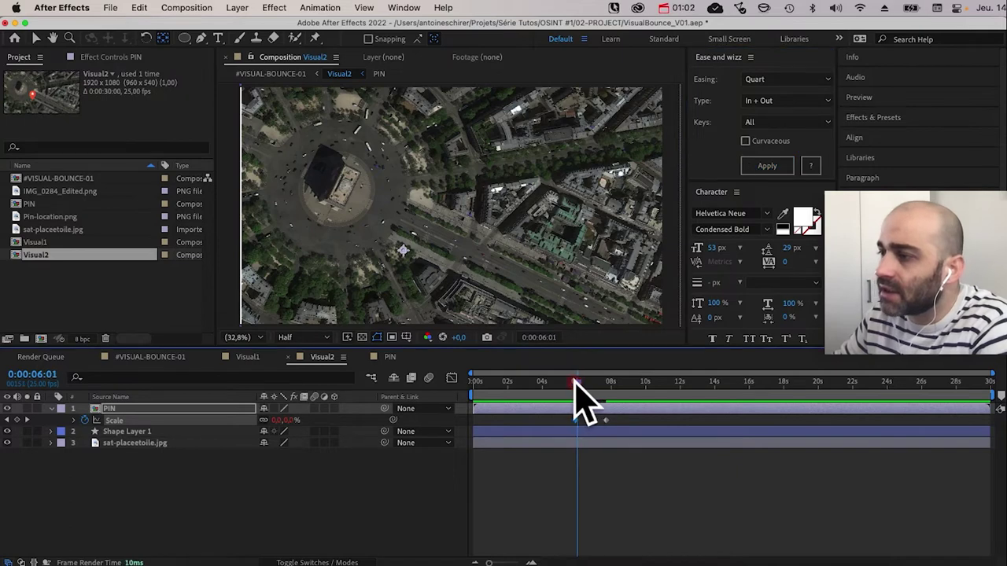
key("space")
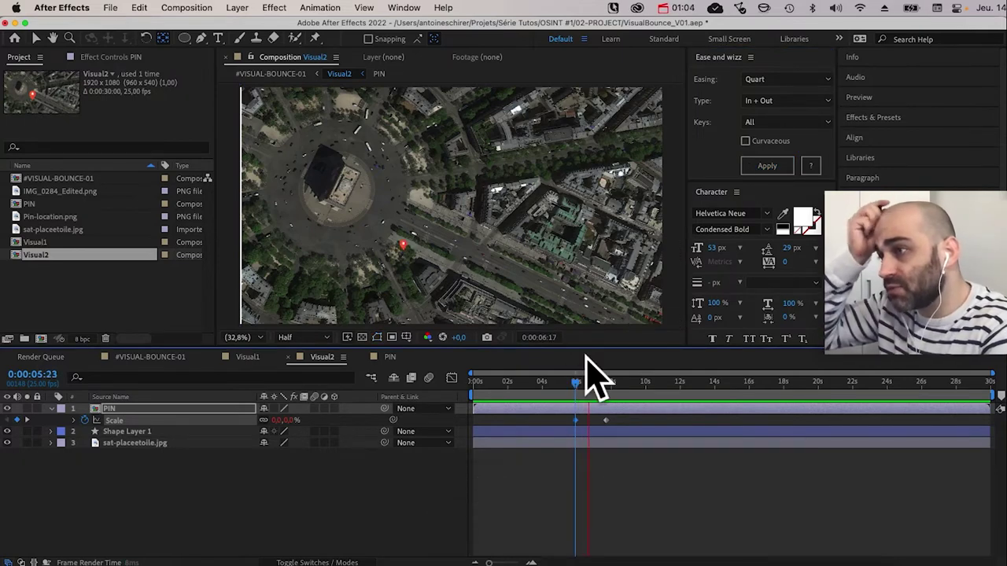
key("space")
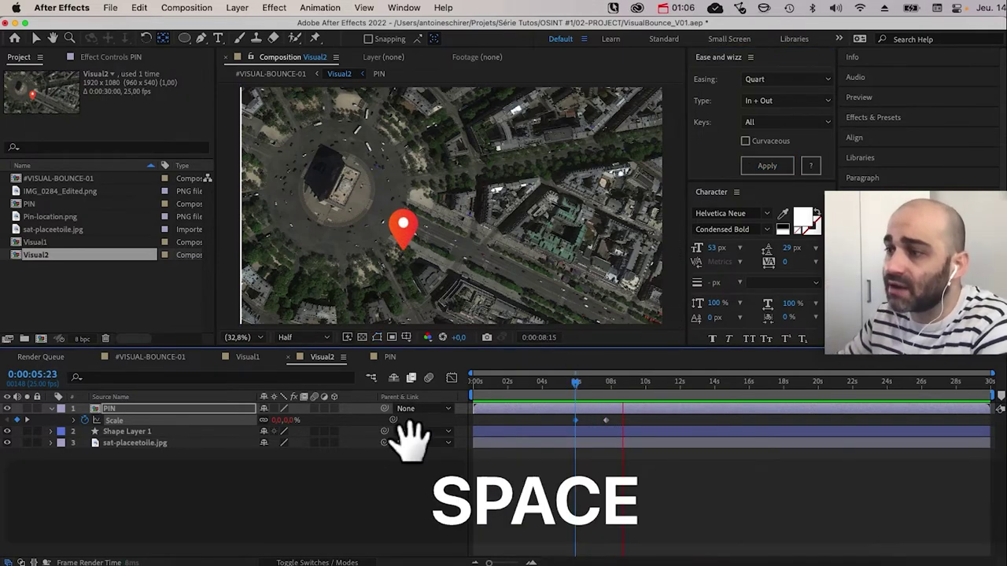
left_click(369, 377)
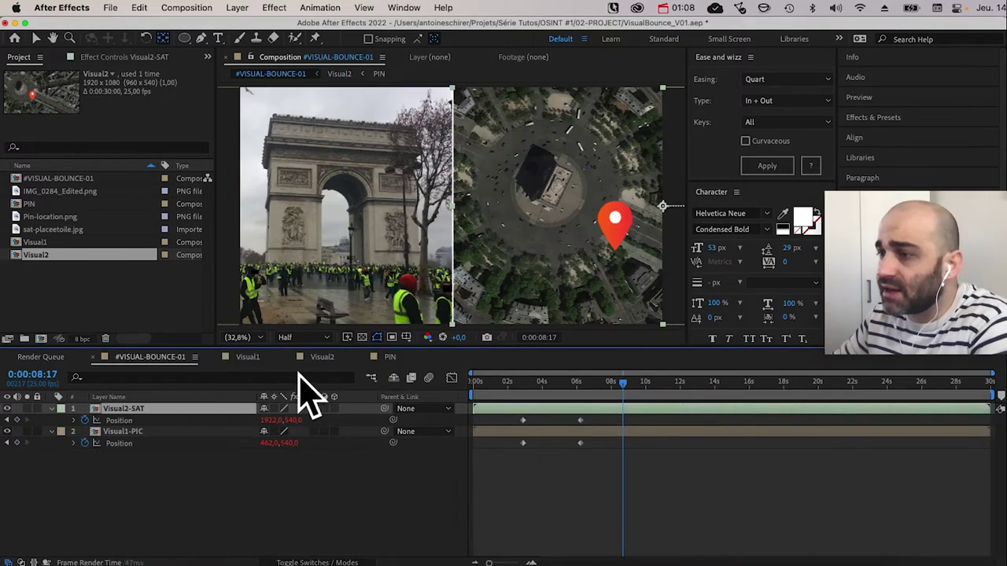
left_click(303, 376)
left_click_drag(603, 387, 548, 387)
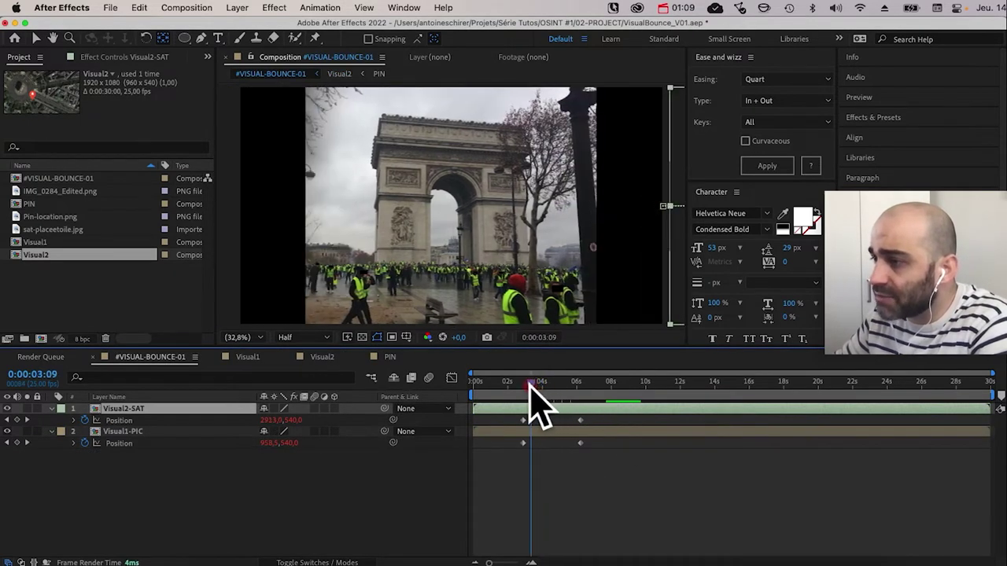
key("space")
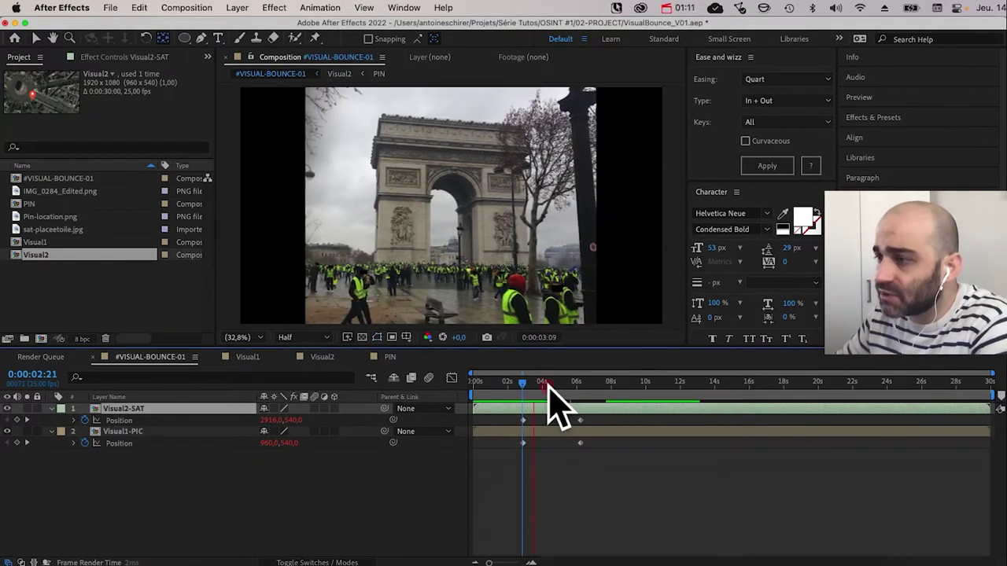
left_click(329, 407)
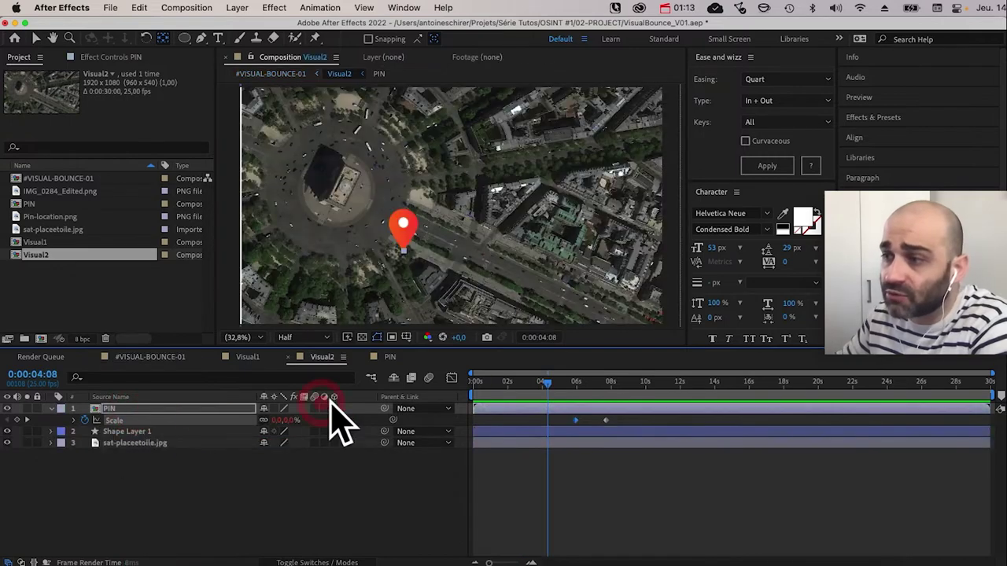
left_click(371, 378)
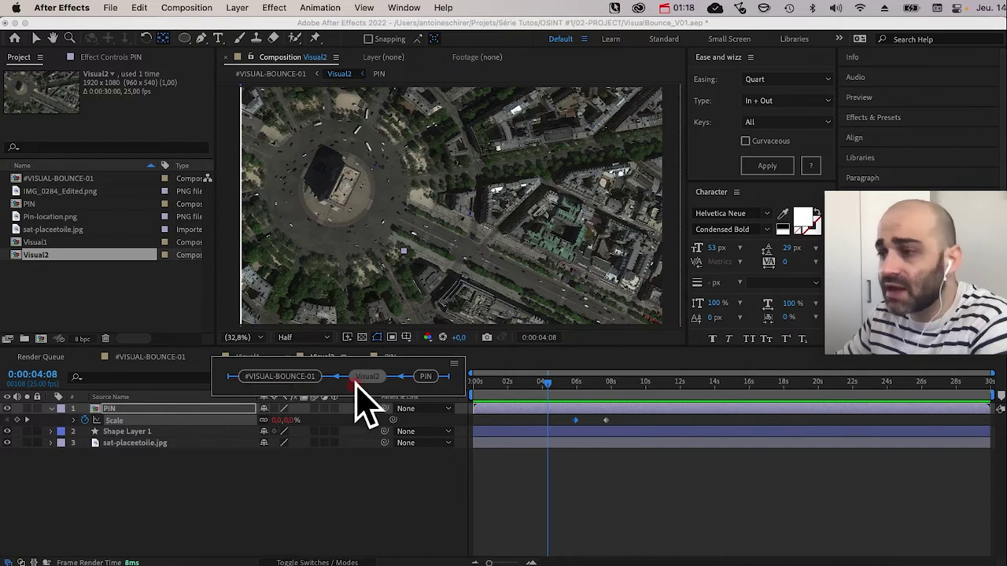
left_click(270, 376)
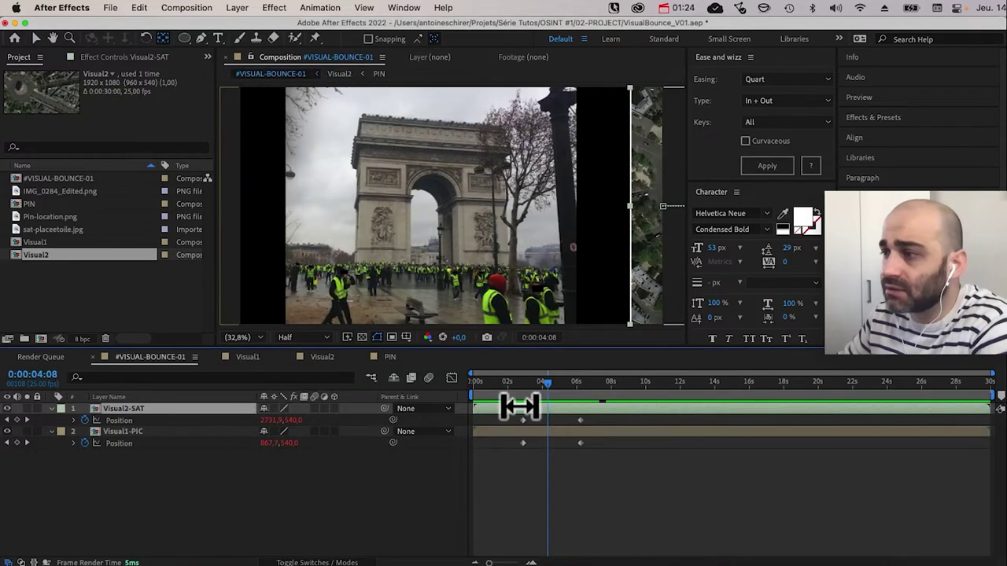
key("space")
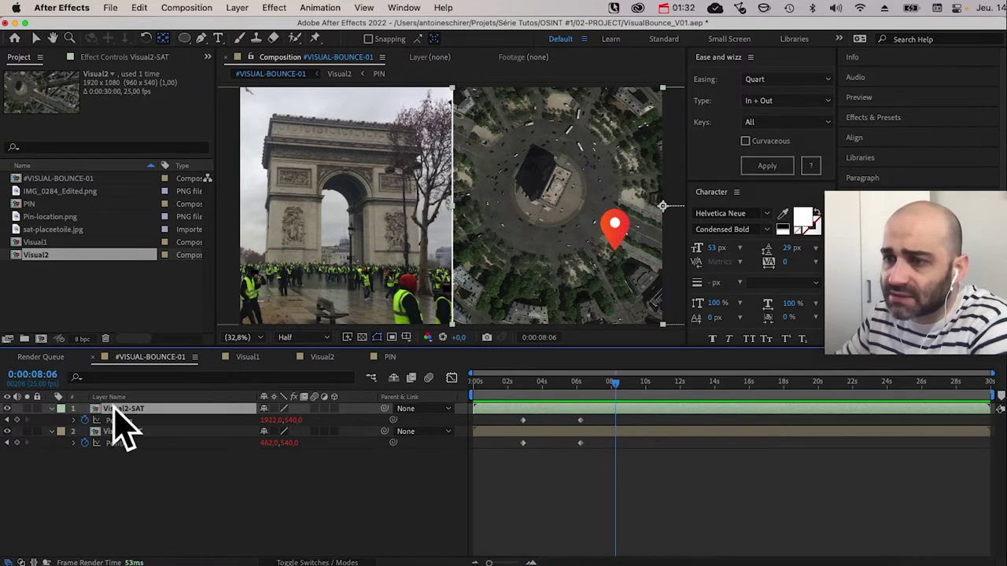
Step: Shift the pin's Scale keyframes earlier to end at 0:06:06, then preview in #VISUAL-BOUNCE-01
double_click(114, 409)
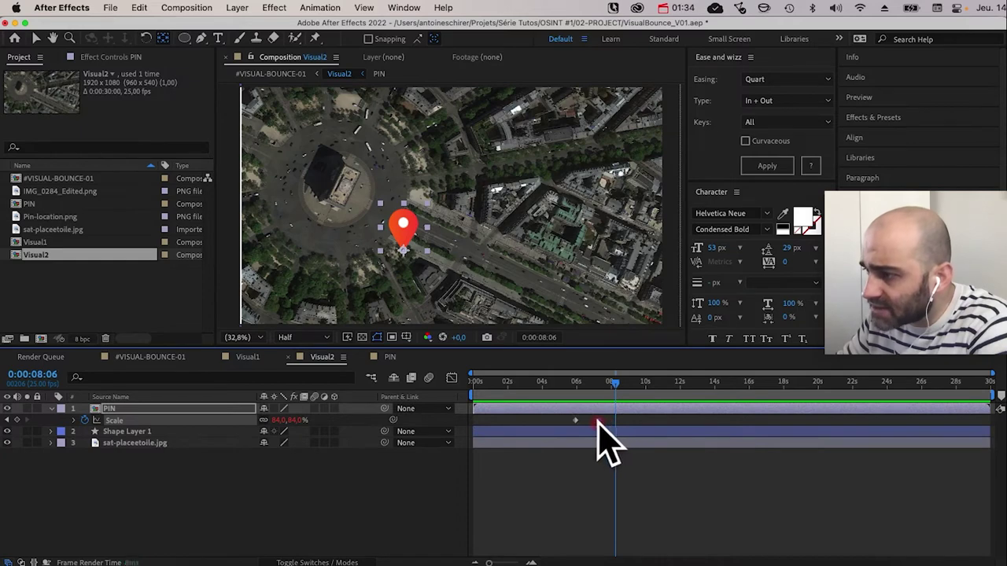
left_click_drag(597, 423, 567, 426)
key("Tab")
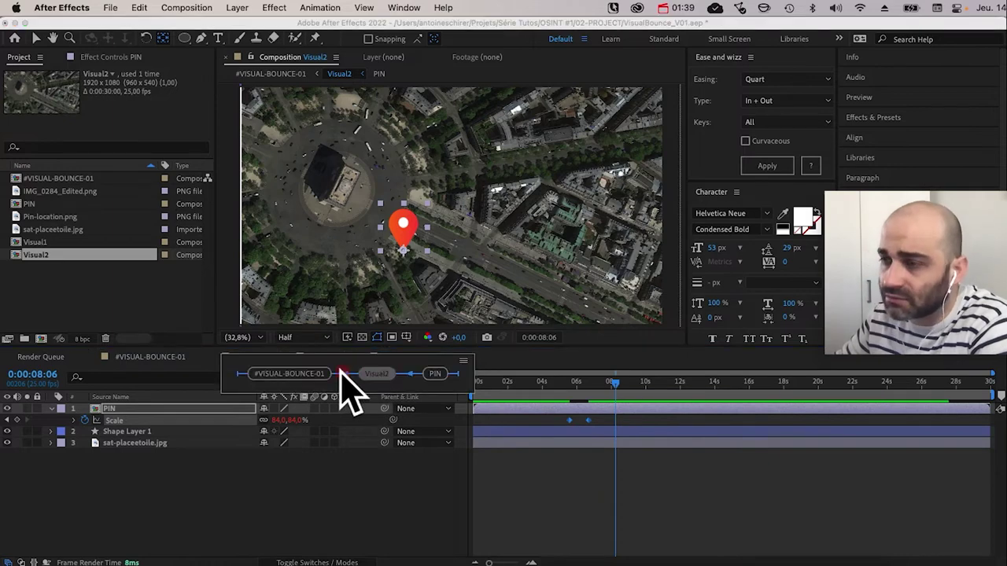
left_click(346, 375)
left_click(559, 381)
key("space")
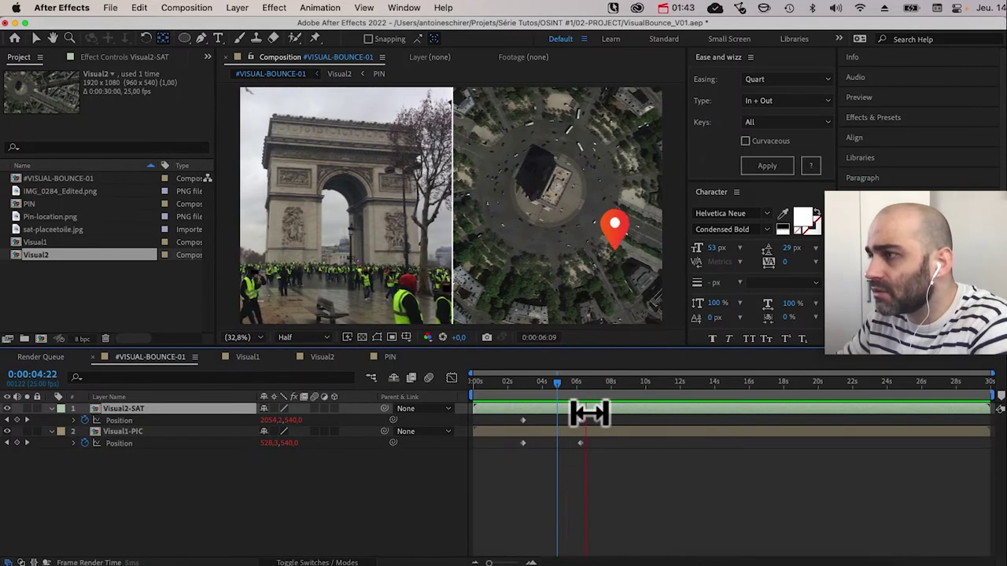
key("space")
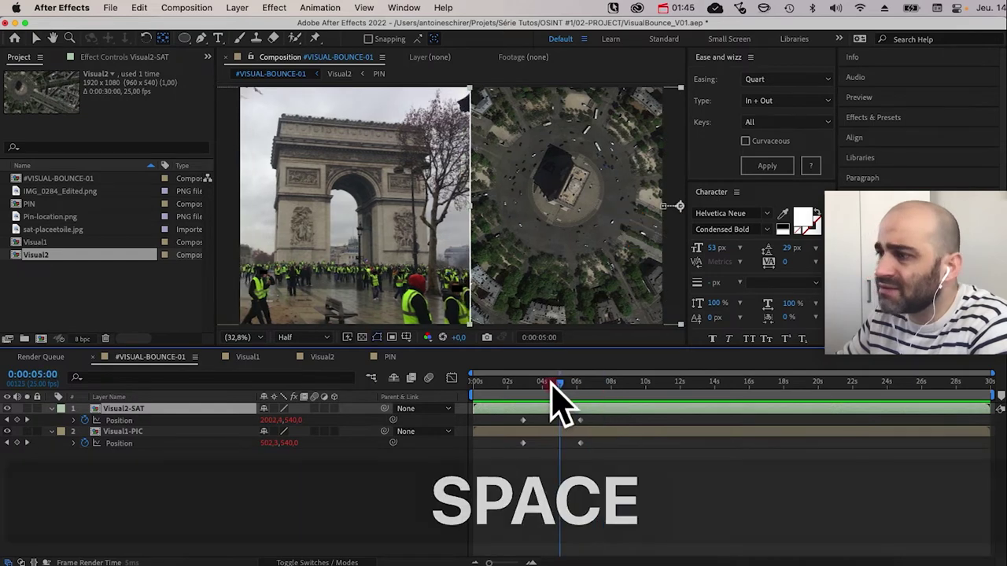
key("space")
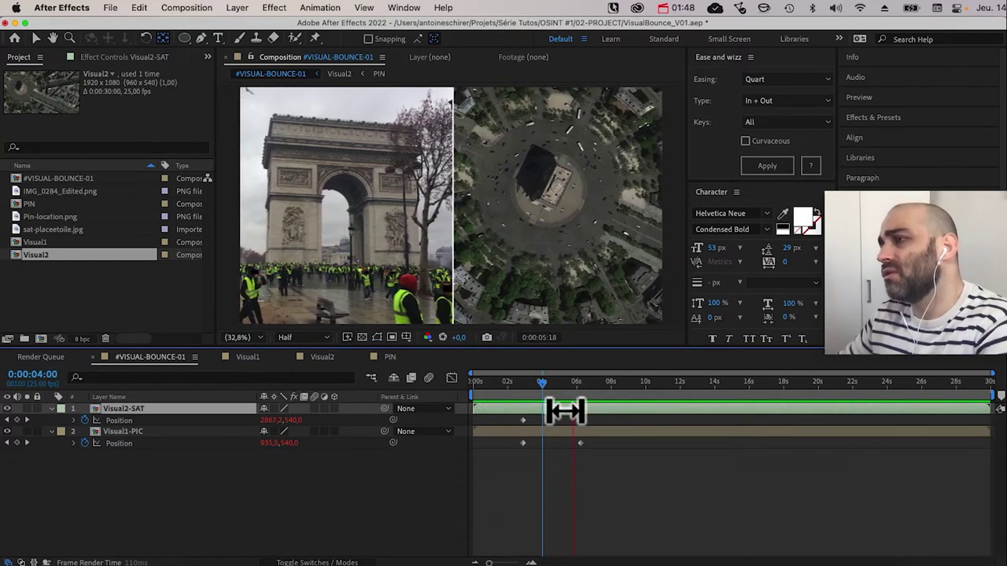
key("space")
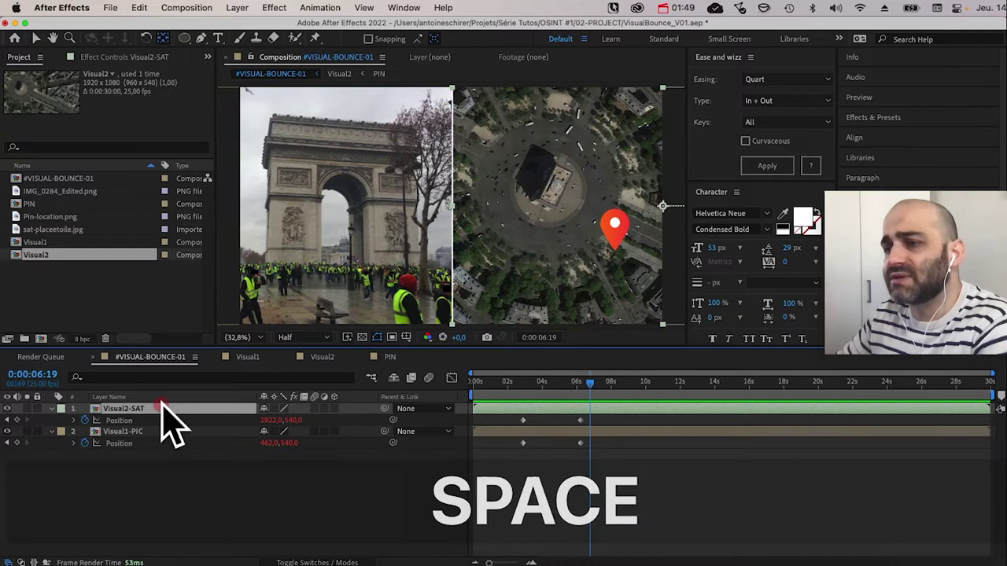
Step: Revisit Visual2, then preview the #VISUAL-BOUNCE-01 slide again from 0:04:12
double_click(161, 409)
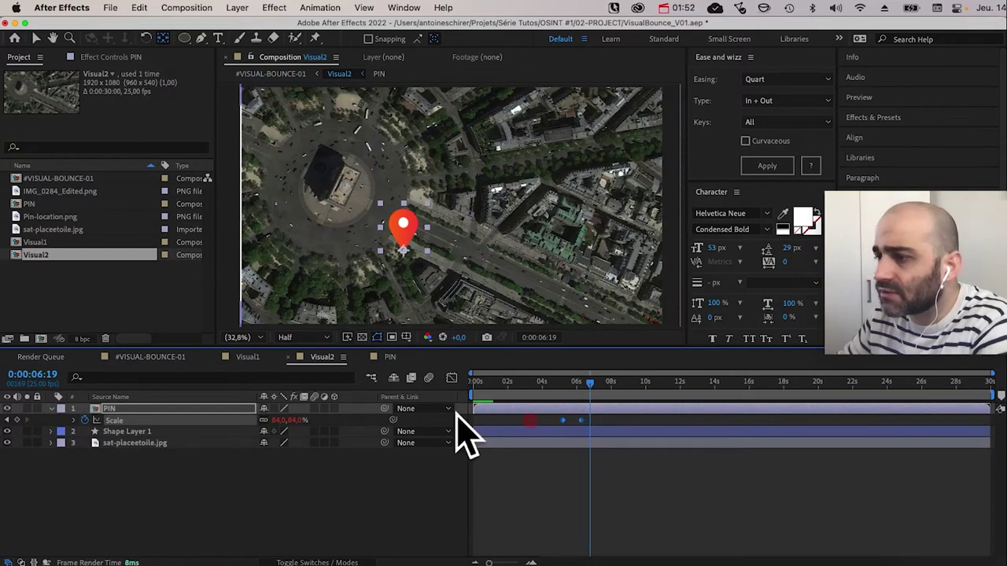
key("Tab")
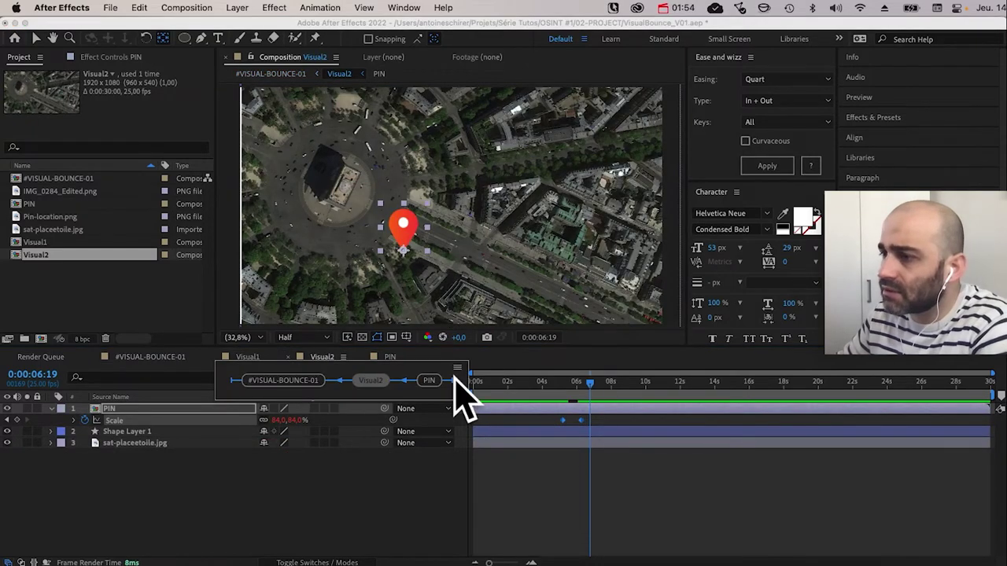
left_click(303, 389)
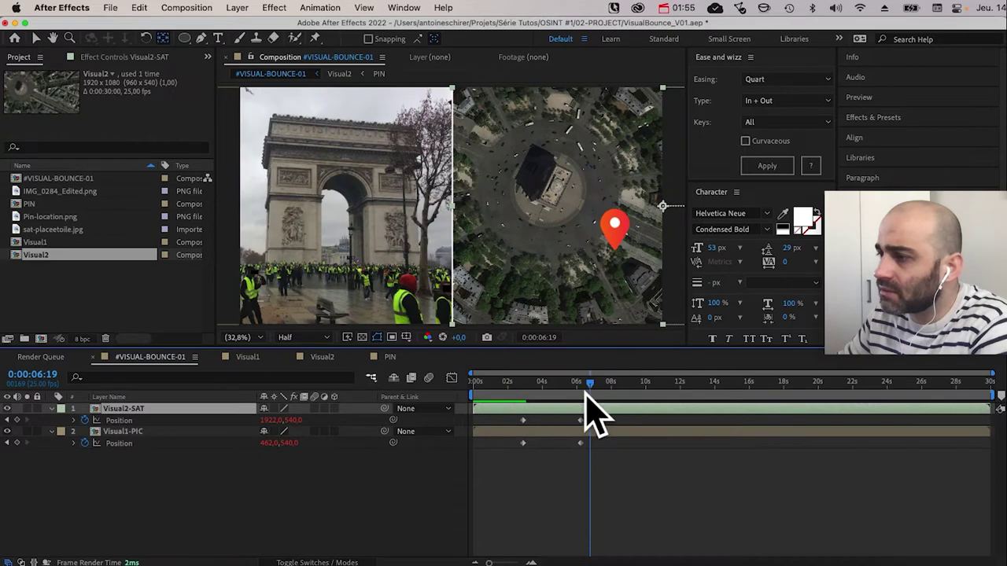
left_click_drag(585, 400, 550, 400)
key("space")
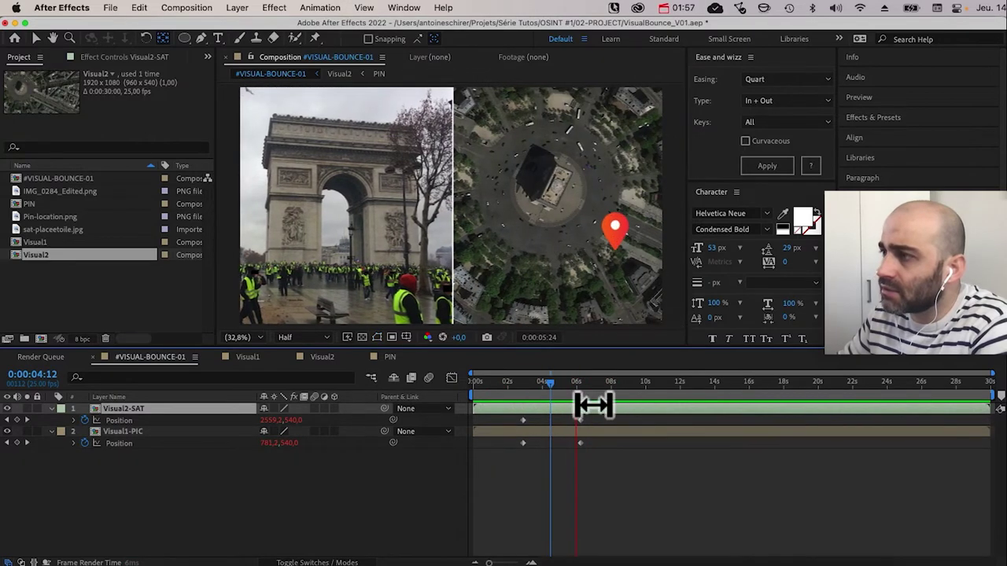
key("space")
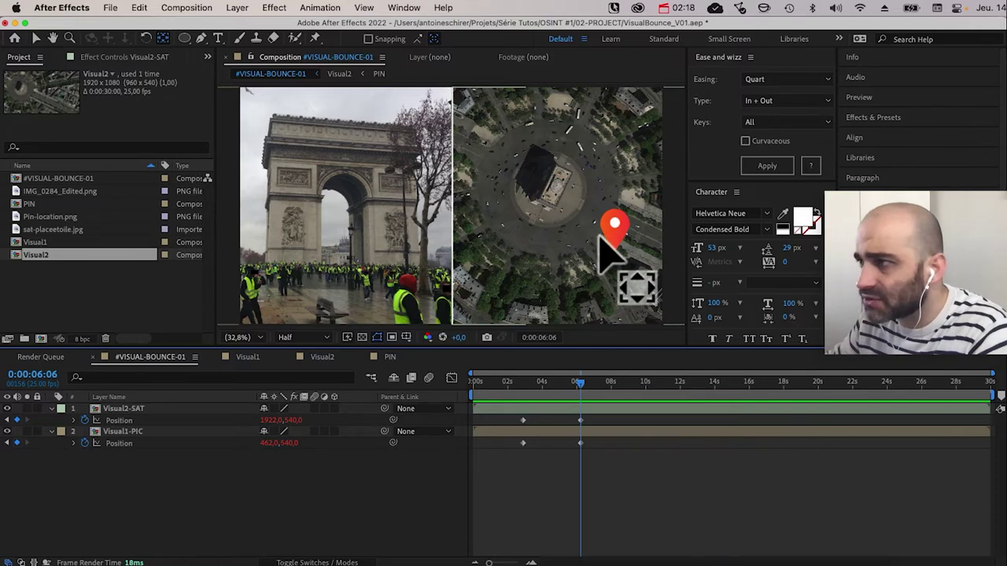
Step: Parent the PIN layer to sat-placeetoile.jpg in Visual2, undoing a trial move of the map
double_click(135, 411)
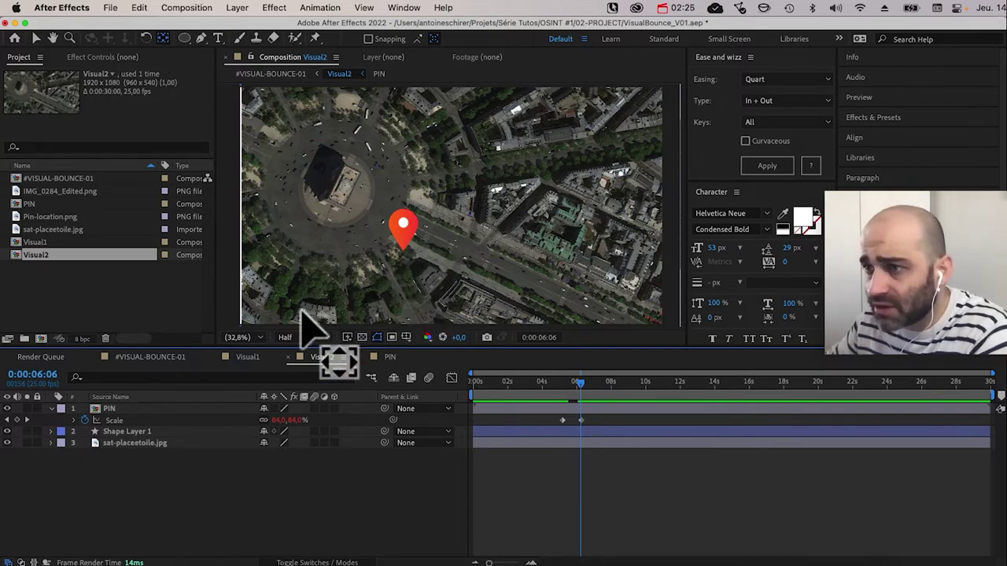
key("v")
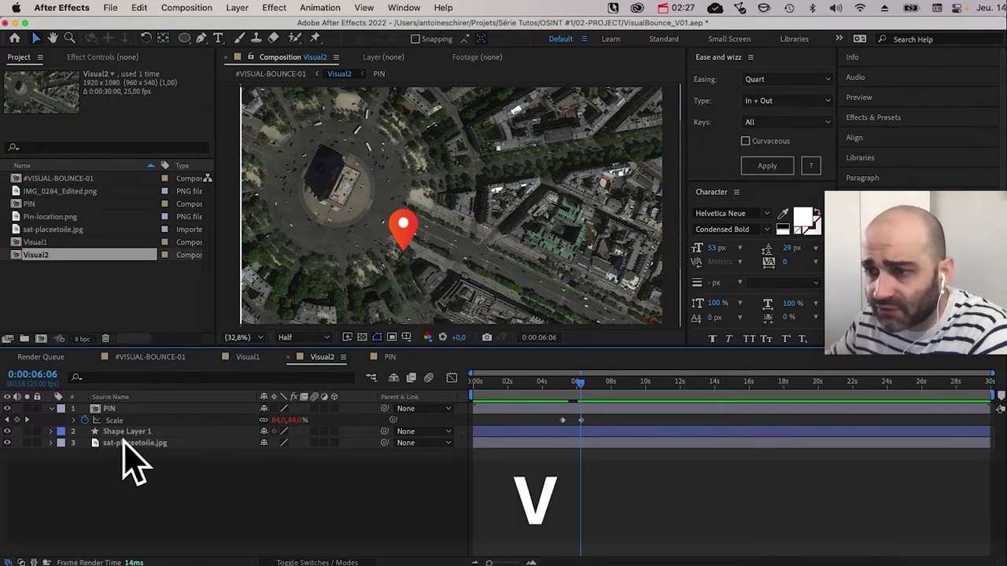
left_click(133, 443)
left_click_drag(284, 263, 417, 240)
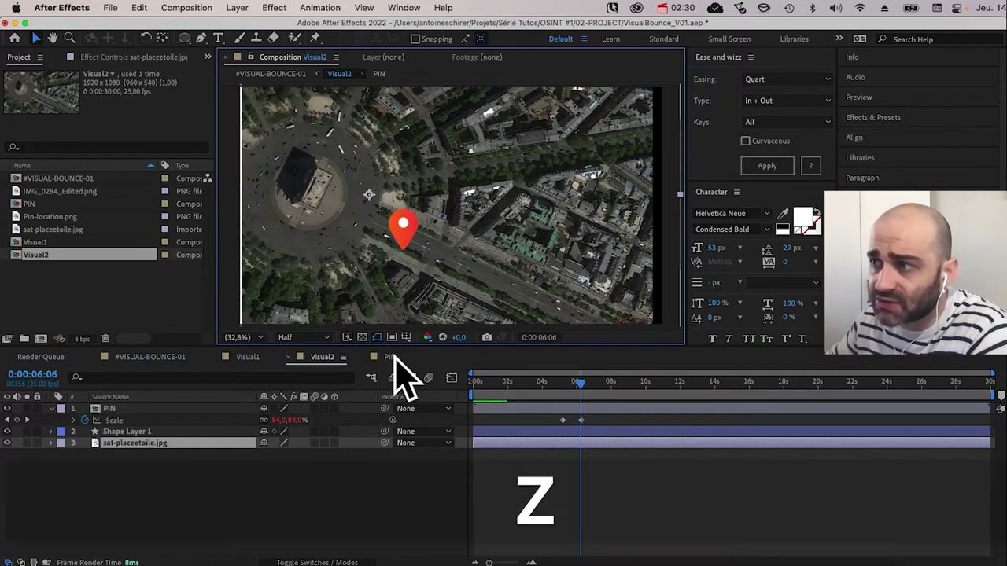
key("super+z")
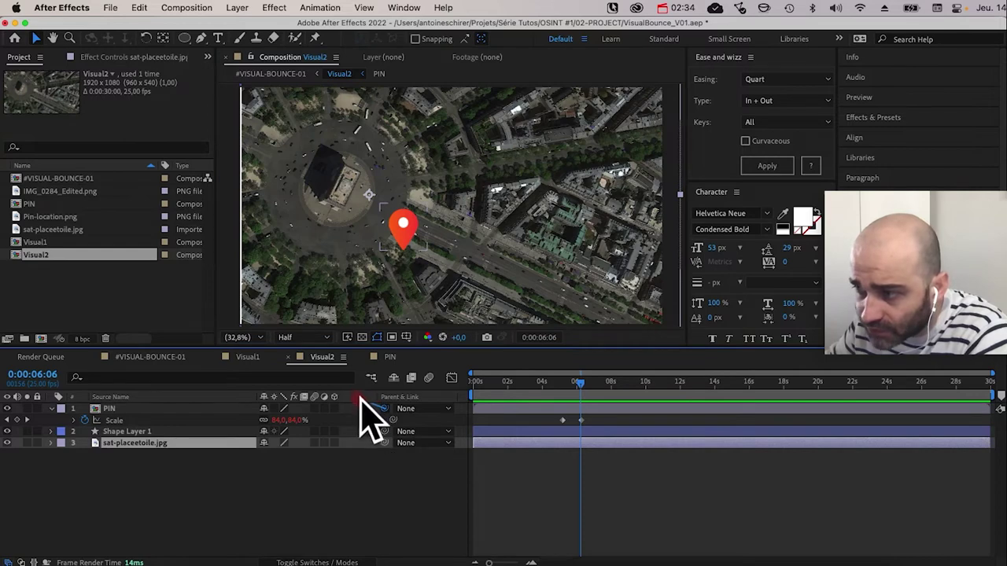
left_click_drag(383, 408, 131, 447)
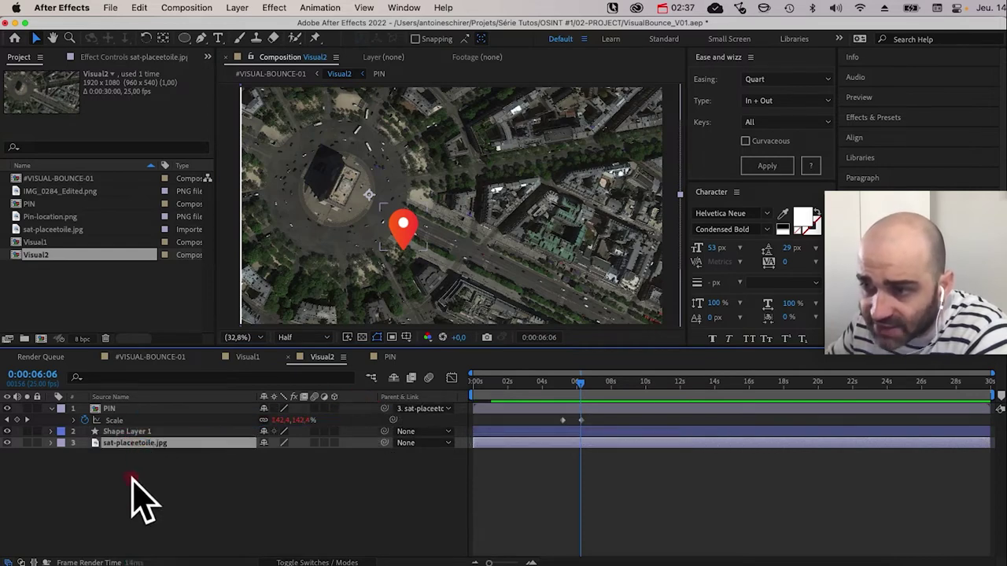
left_click(124, 432)
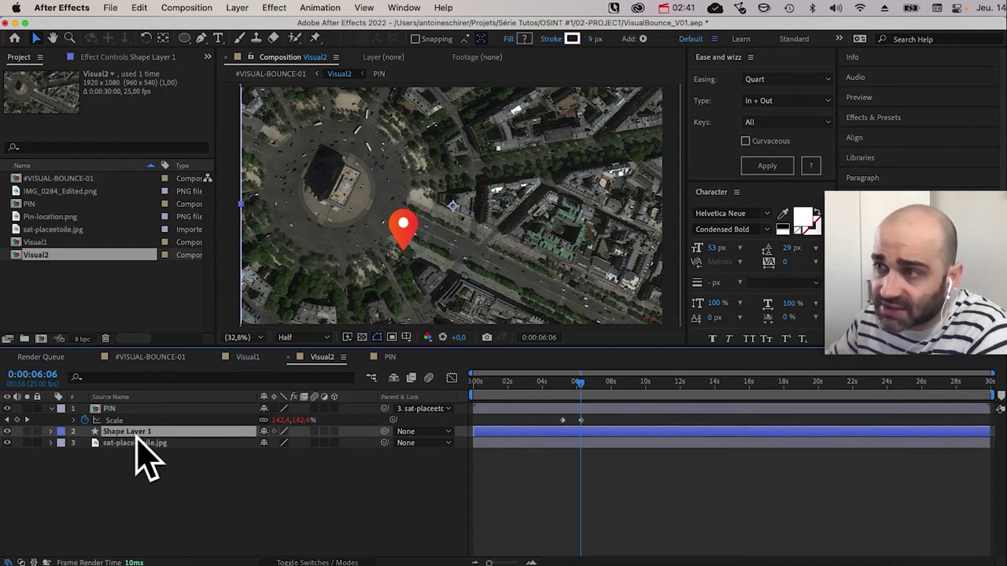
Step: Rename Shape Layer 1 to BAR and move it to the top of the layer stack
key("Return")
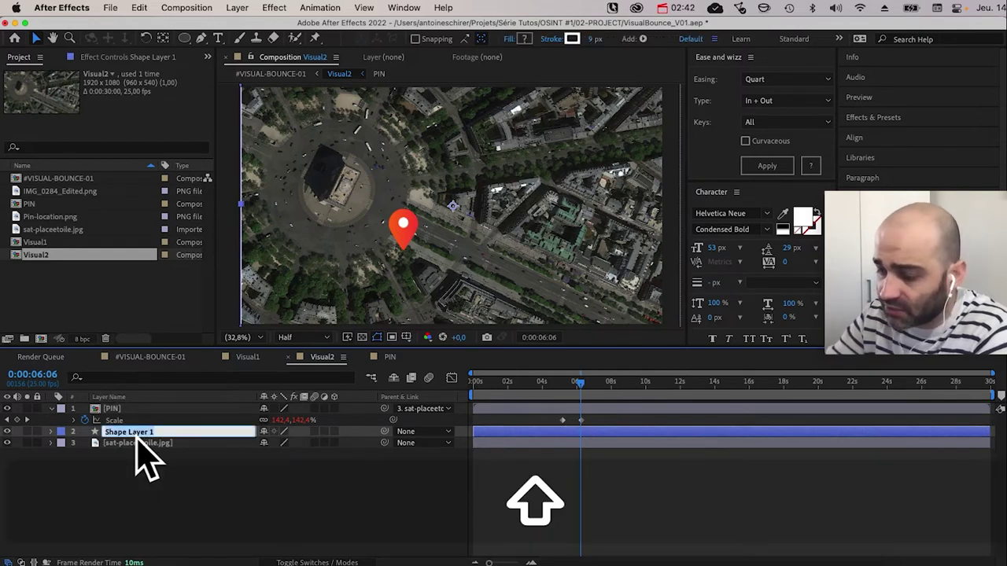
type("BAR")
key("Return")
key("super+bracketright")
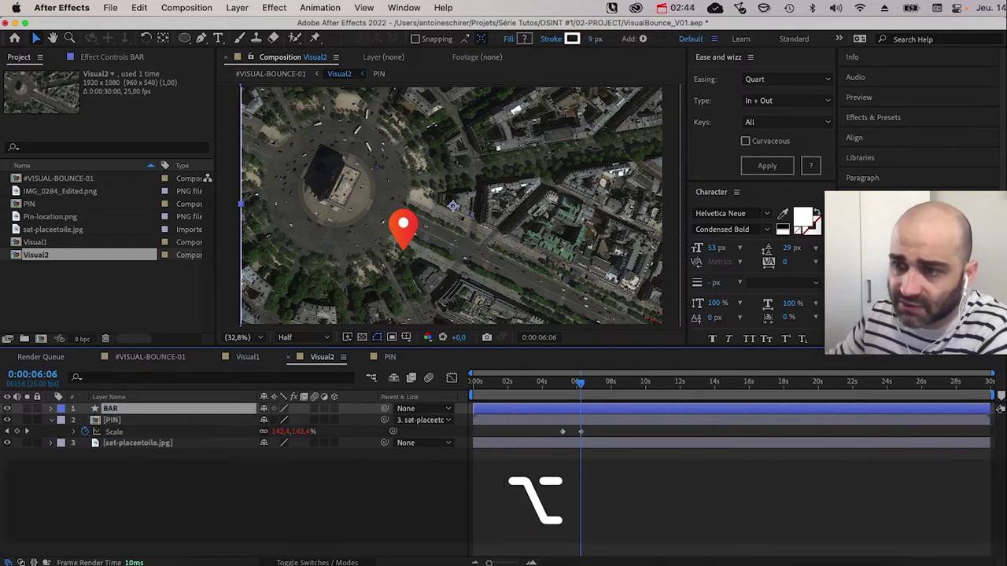
left_click(326, 498)
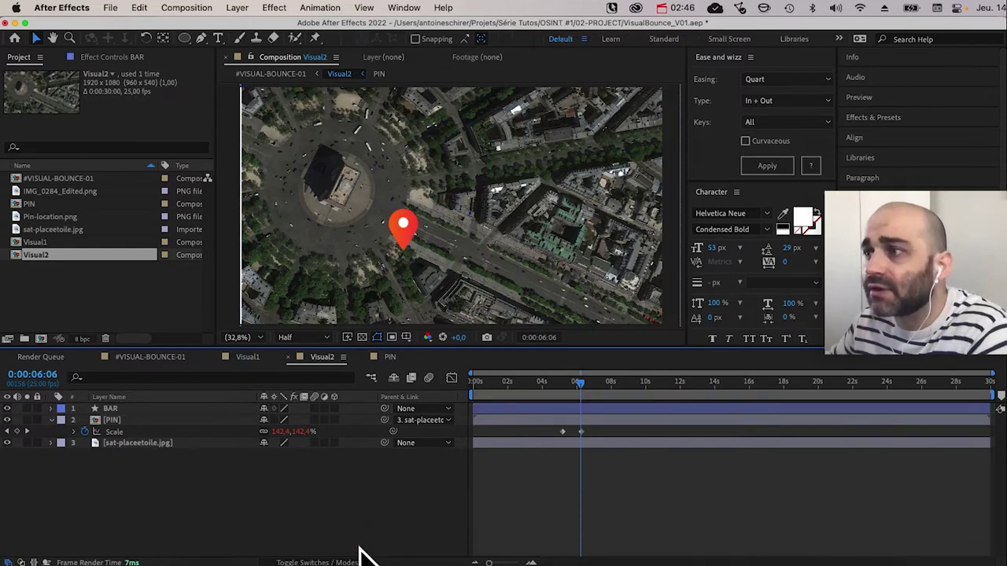
Step: Shift the satellite map and pin left, then view #VISUAL-BOUNCE-01 at 0:00:04:19
left_click(130, 445)
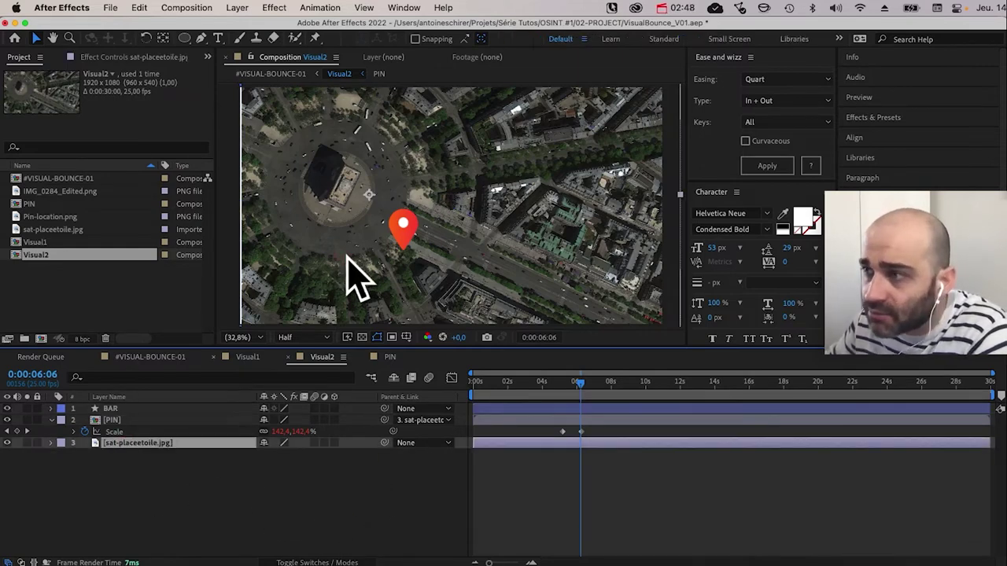
left_click_drag(339, 262, 312, 260)
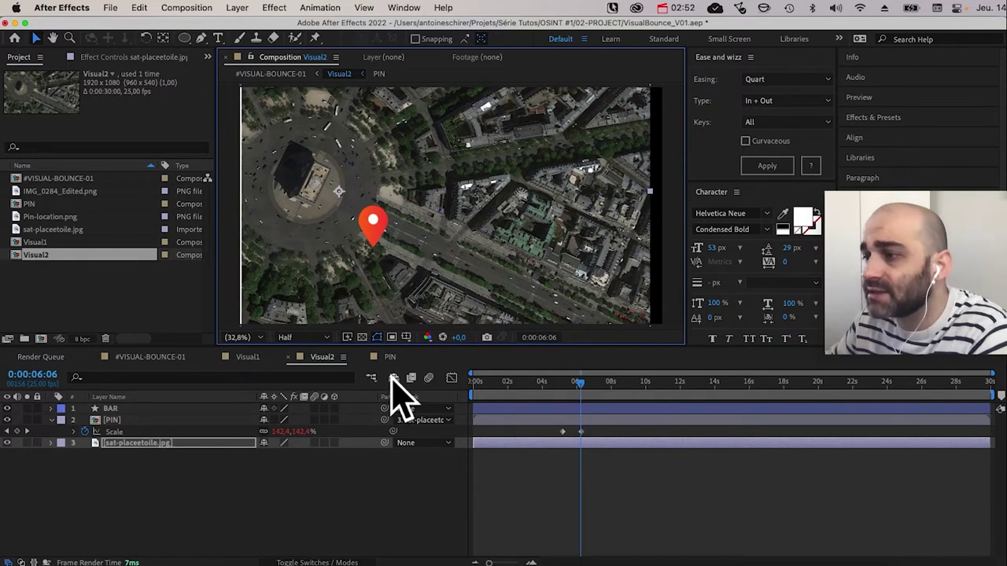
left_click(371, 378)
left_click(314, 379)
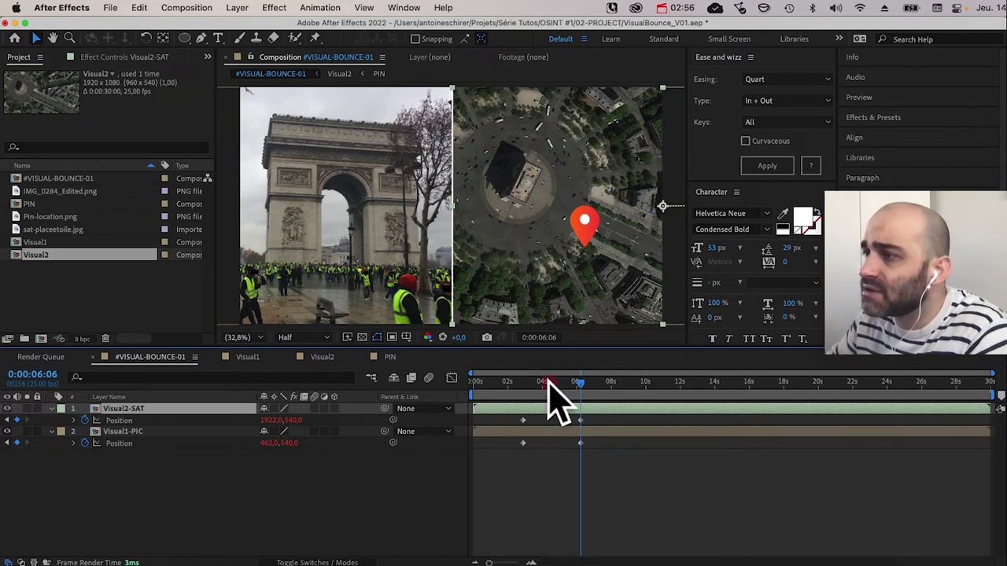
mouse_move(549, 385)
left_mouse_down()
mouse_move(526, 384)
mouse_move(578, 384)
left_mouse_up()
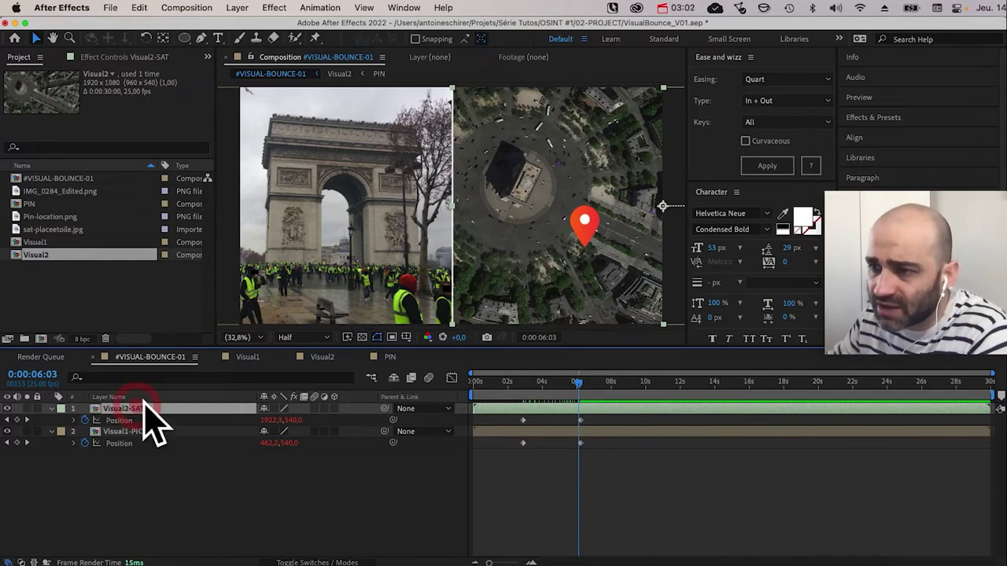
Step: Revisit Visual2, then scrub the #VISUAL-BOUNCE-01 slide up to the 0:00:06:06 keyframe
double_click(126, 408)
left_click(370, 283)
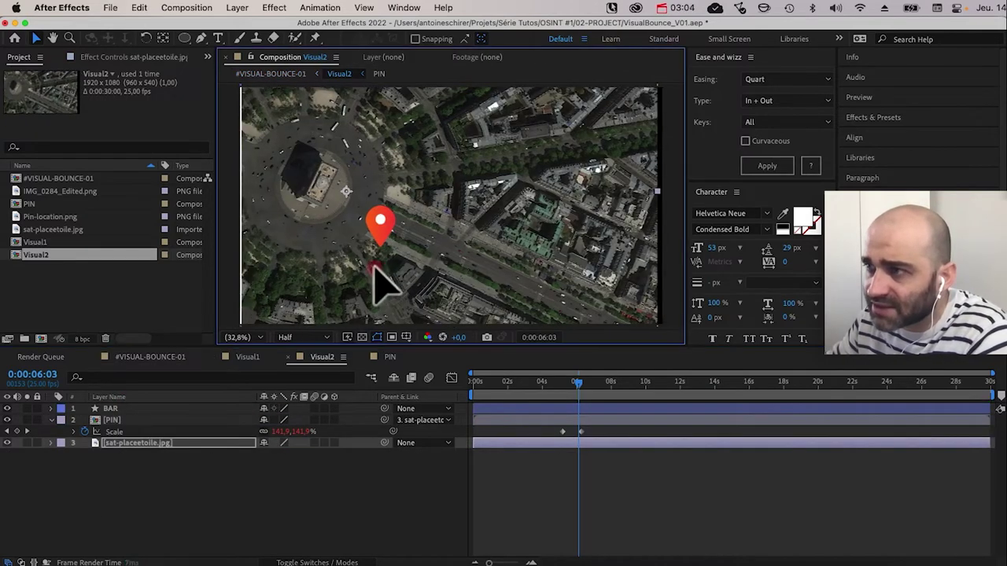
left_click(371, 378)
left_click(323, 383)
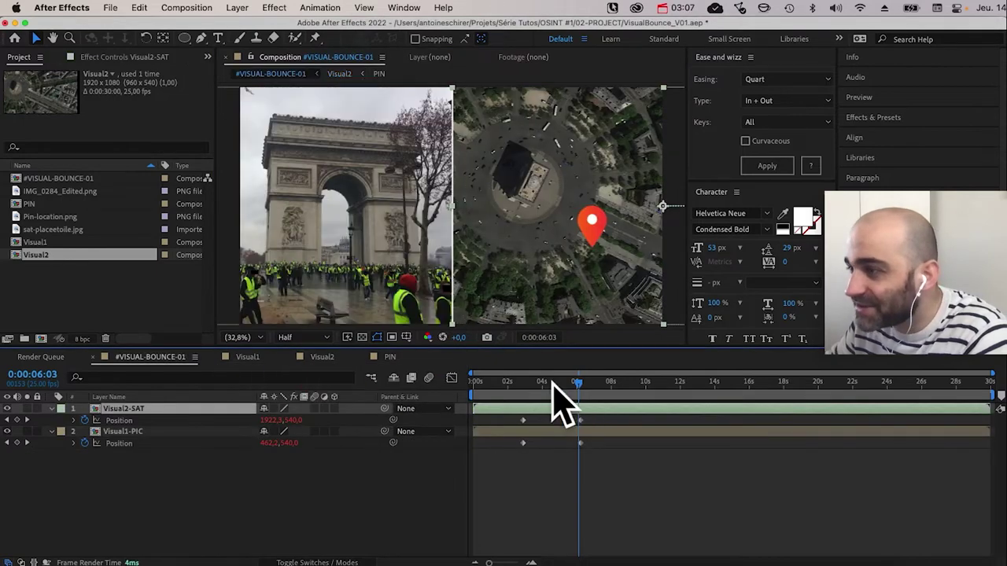
mouse_move(552, 382)
left_mouse_down()
mouse_move(532, 382)
mouse_move(590, 383)
mouse_move(562, 398)
left_mouse_up()
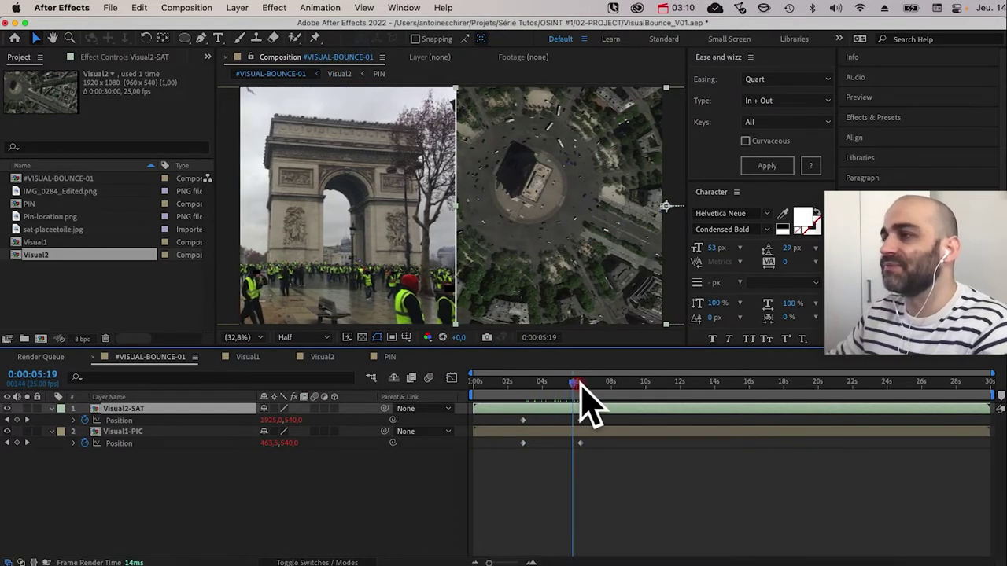
mouse_move(589, 404)
left_mouse_down()
mouse_move(602, 409)
mouse_move(606, 429)
mouse_move(580, 508)
mouse_move(582, 460)
left_mouse_up()
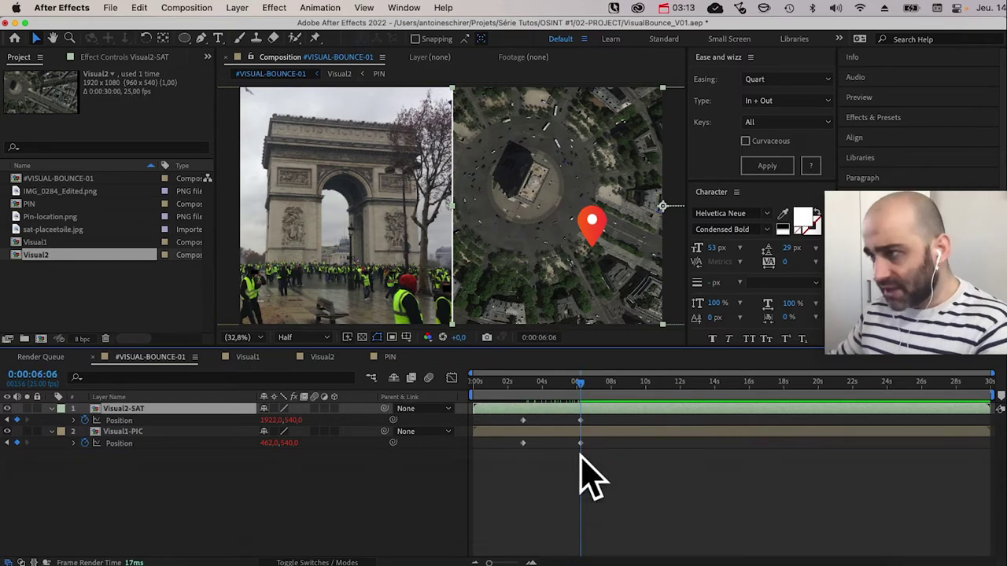
key("super+Tab")
left_click(532, 321)
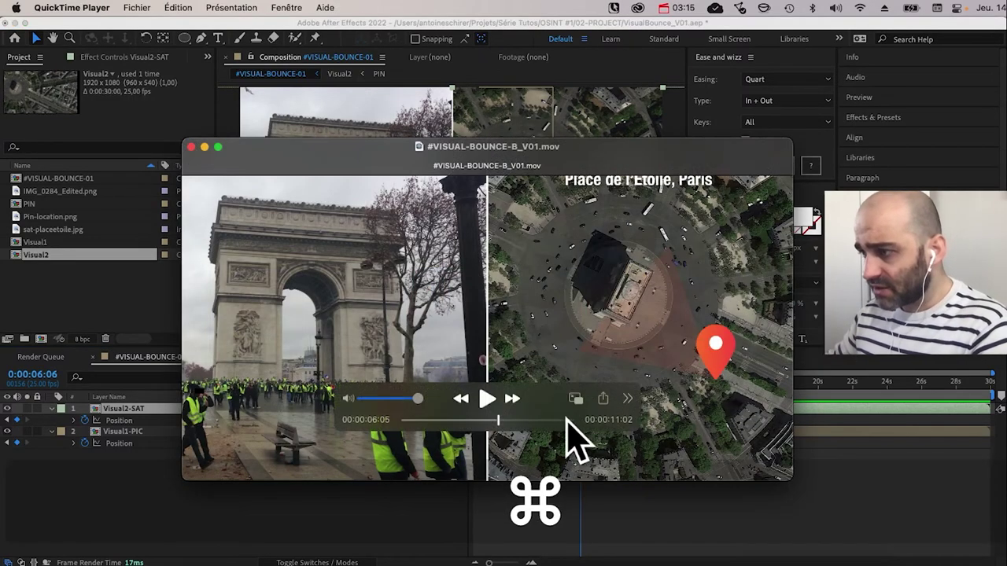
left_click(450, 421)
left_click_drag(450, 419, 495, 422)
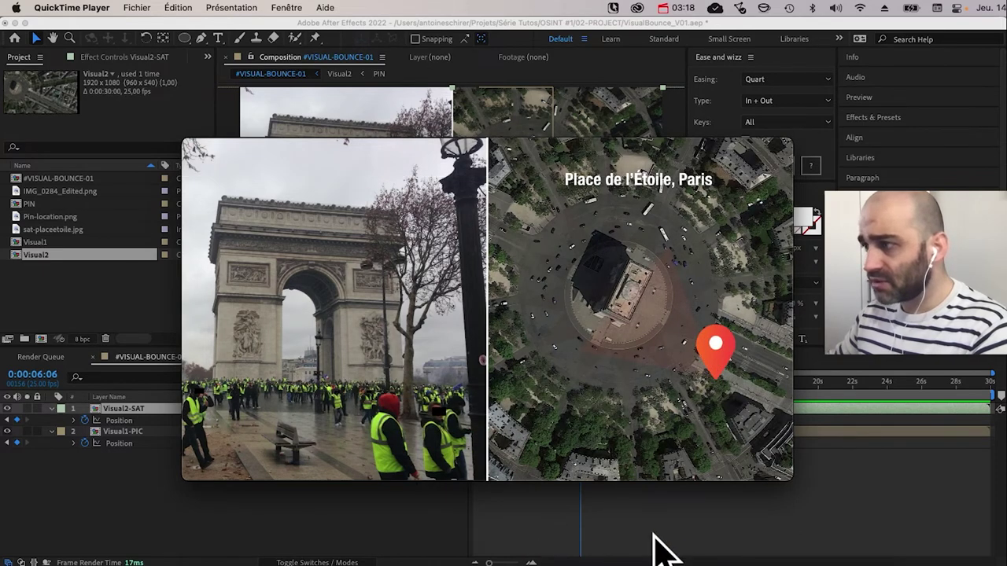
mouse_move(724, 411)
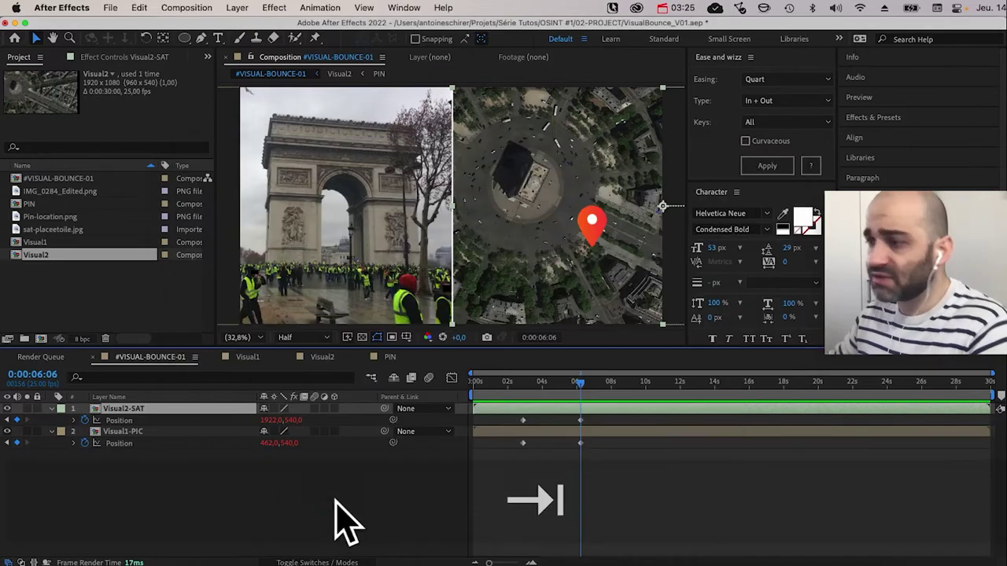
left_click(365, 501)
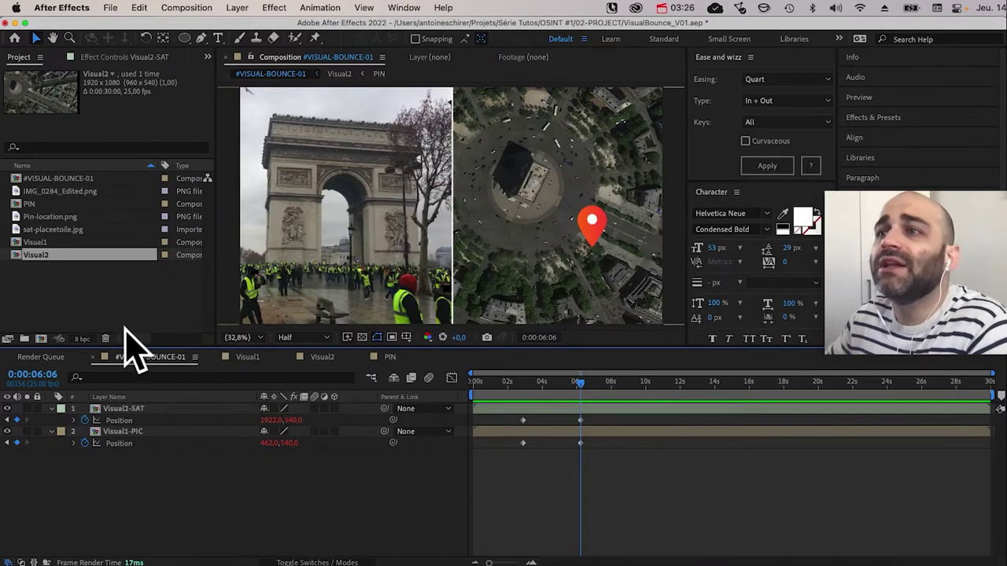
Step: Open Visual2, draw a trial polygon with the Polygon Tool, and cut it
left_click(121, 418)
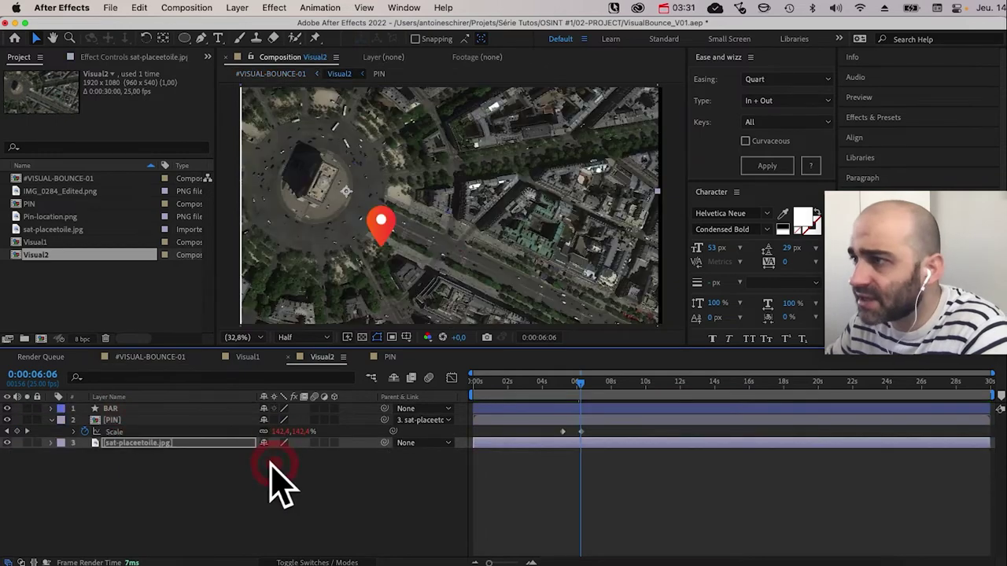
left_click(269, 503)
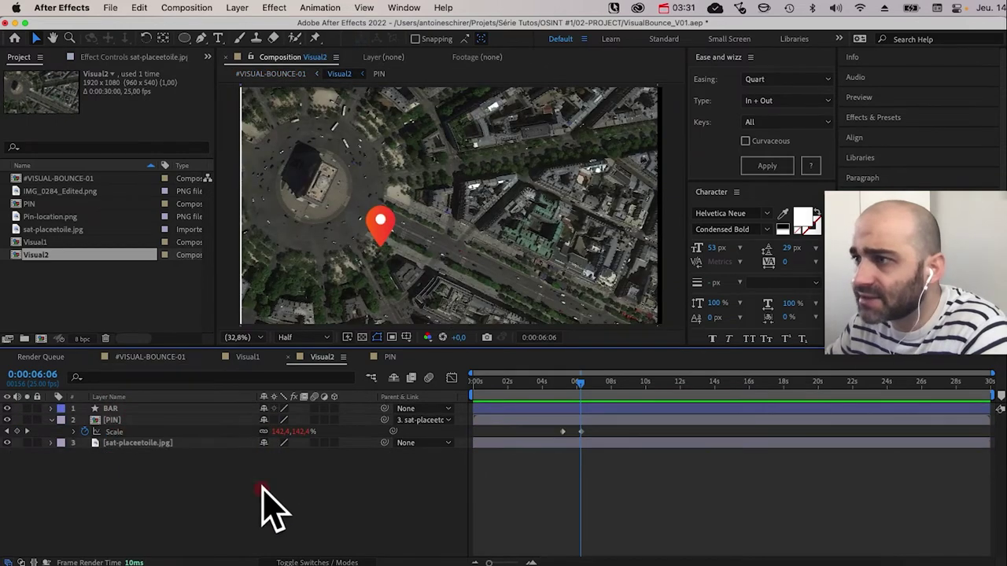
left_click(582, 384)
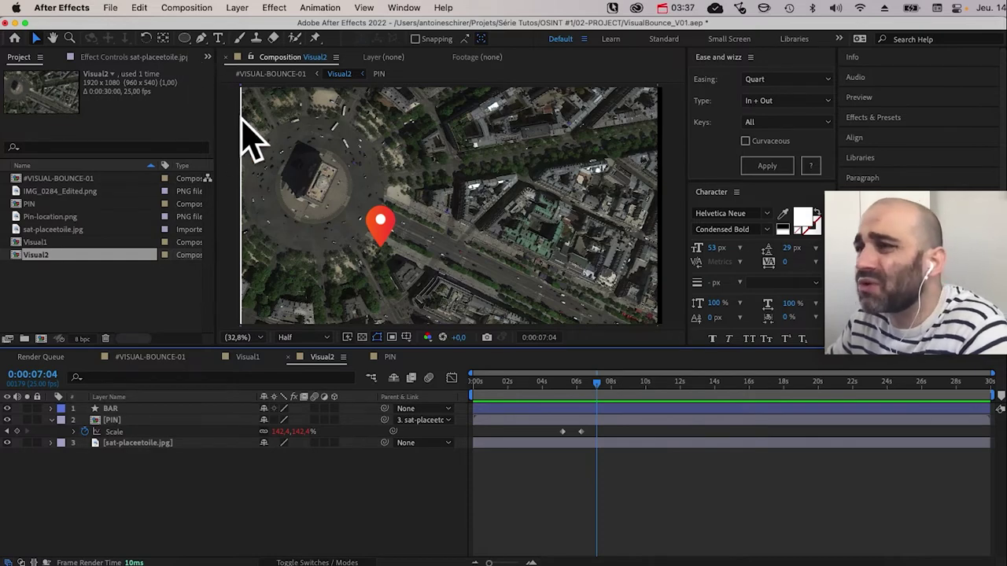
left_click(183, 38)
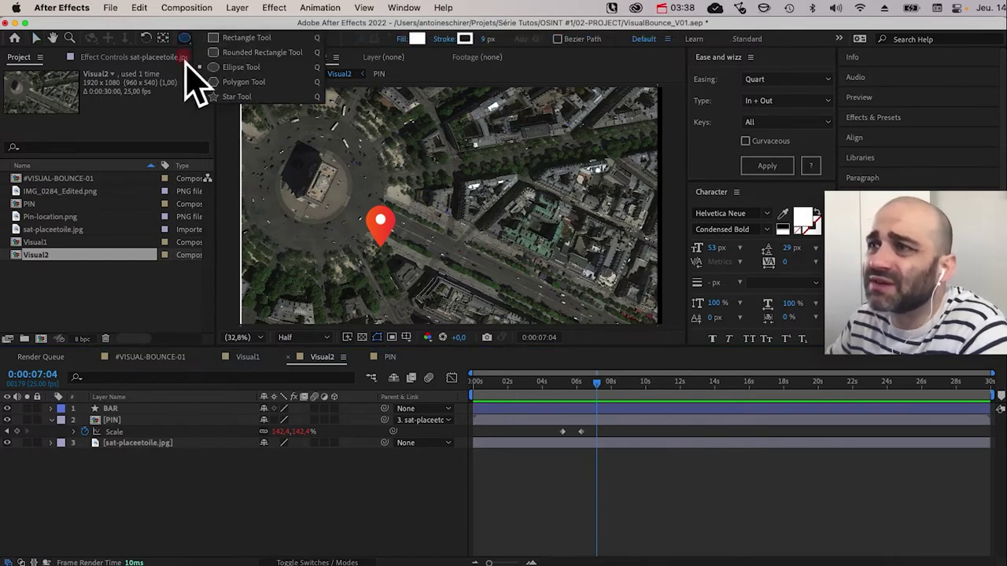
left_click(224, 81)
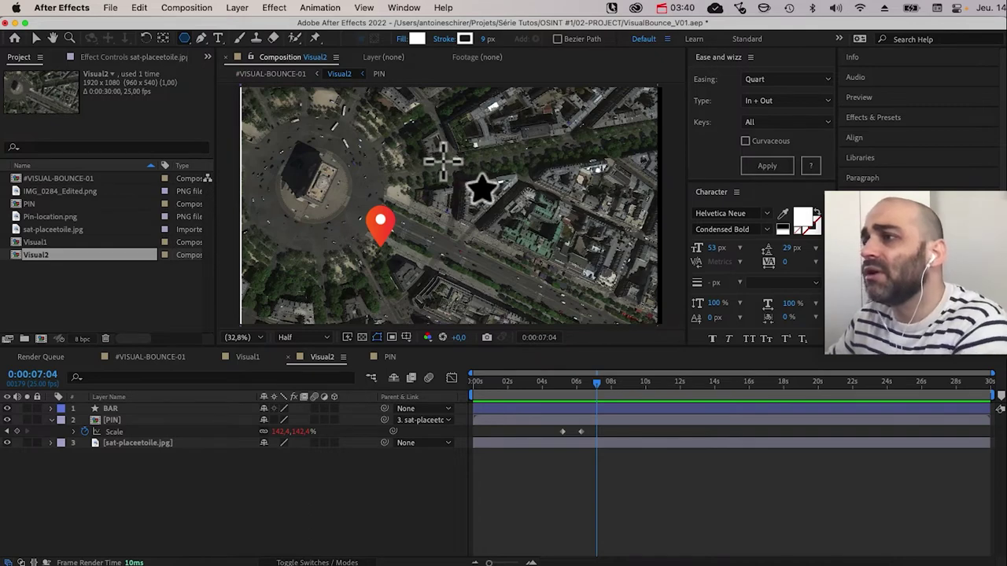
left_click_drag(443, 162, 510, 183)
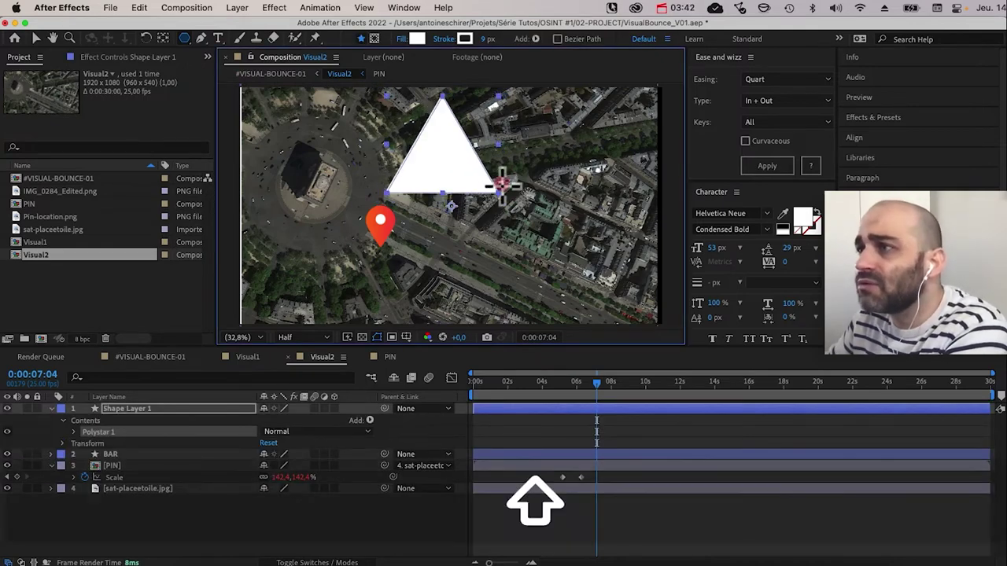
key("super+x")
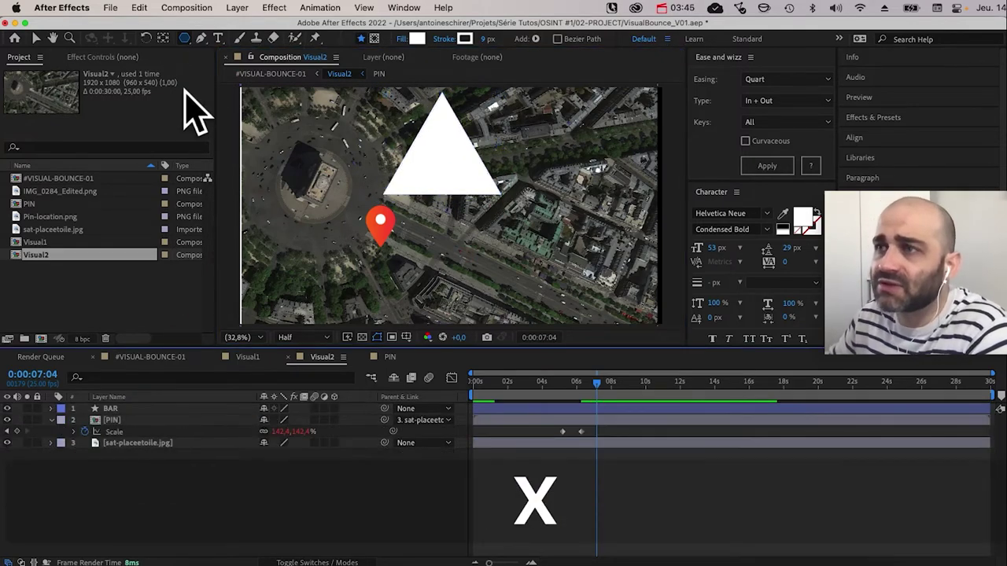
Step: Draw an upright three-sided white triangle above the pin with the Polygon Tool
left_click(185, 41)
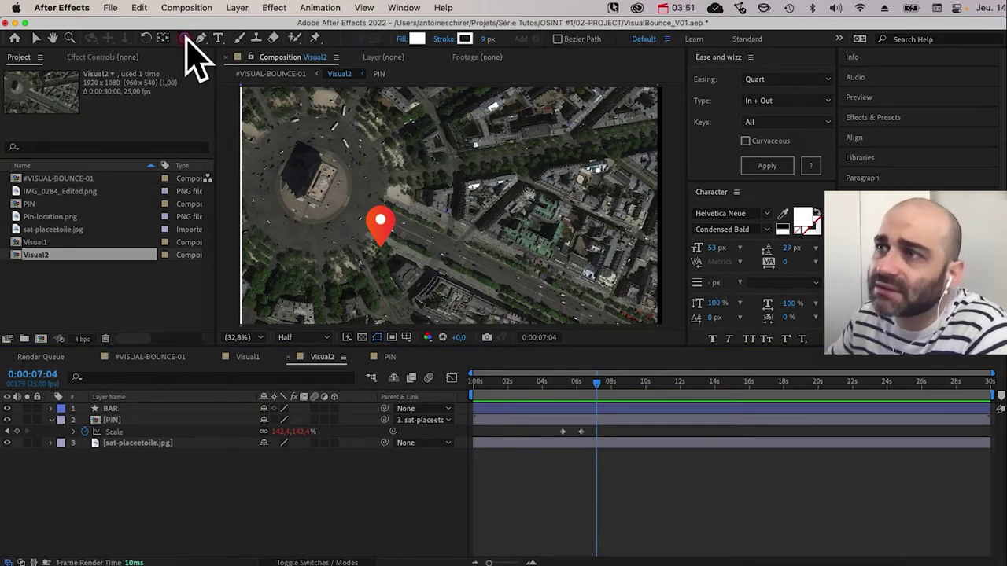
left_click(186, 37)
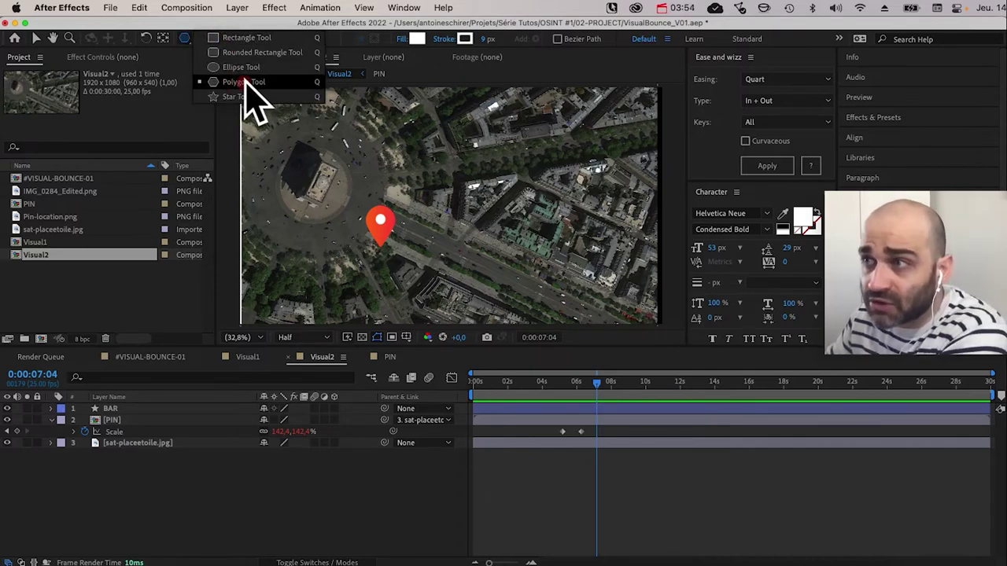
left_click(245, 81)
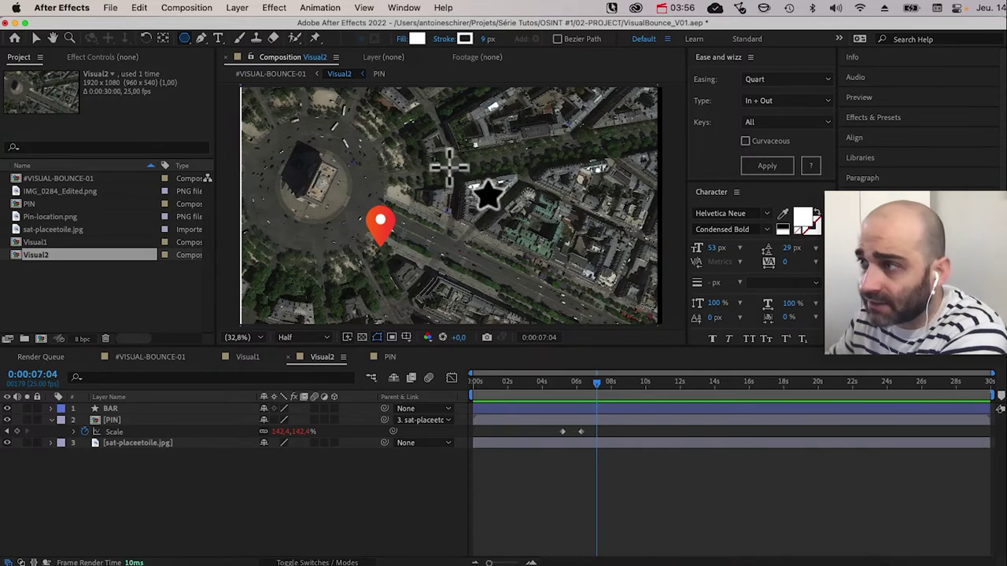
left_click_drag(450, 167, 492, 167)
key("Up")
key("Down")
key("Up")
key("Up")
key("Up")
key("Down")
key("Down")
key("Down")
key("Up")
key("Up")
key("Up")
key("Up")
key("Up")
key("Down")
key("Down")
key("Down")
key("Down")
key("Down")
key("Up")
key("Up")
key("Up")
key("Down")
key("Down")
key("Down")
key("shift")
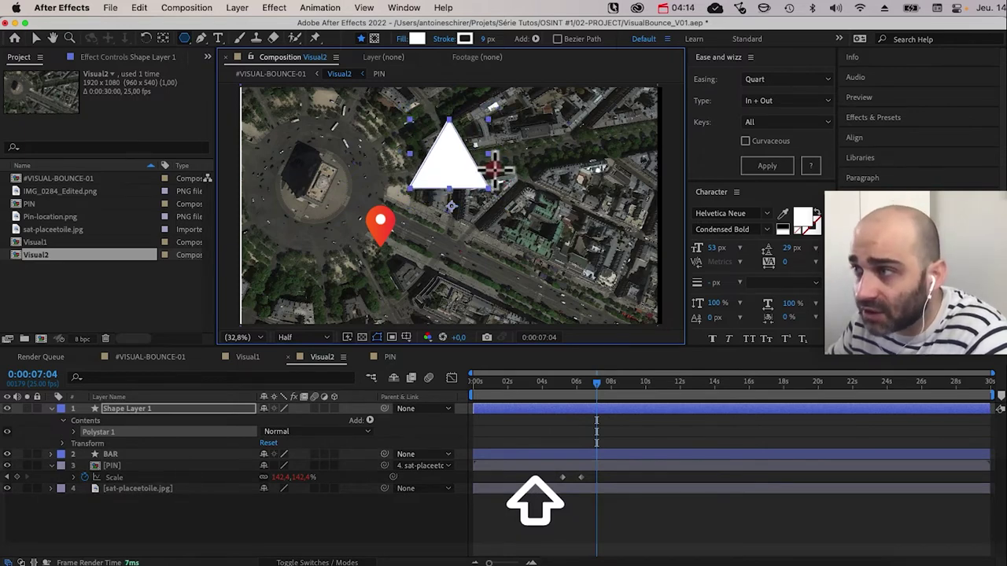
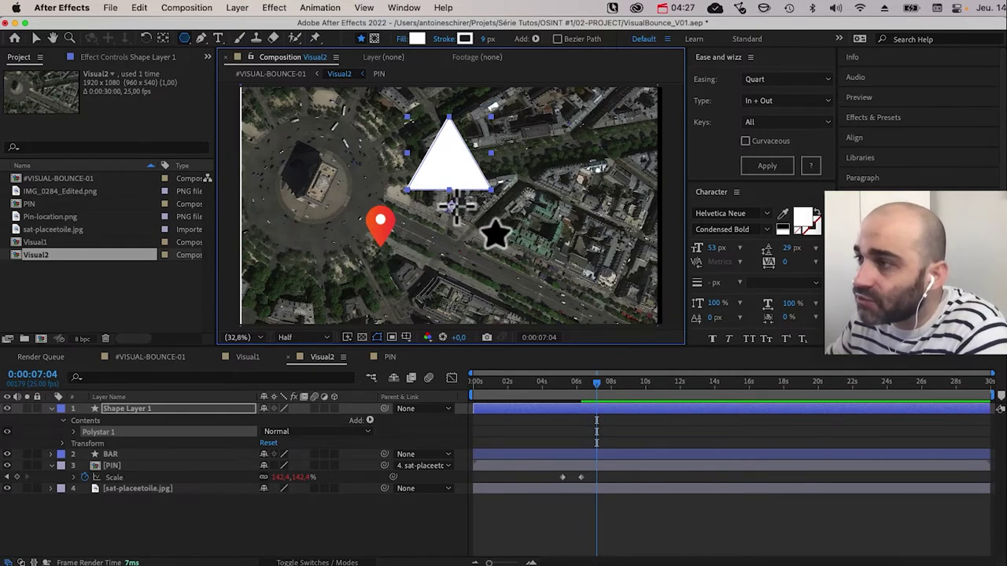
Step: With the Pan Behind tool, move the white triangle's anchor point to its top vertex
key("y")
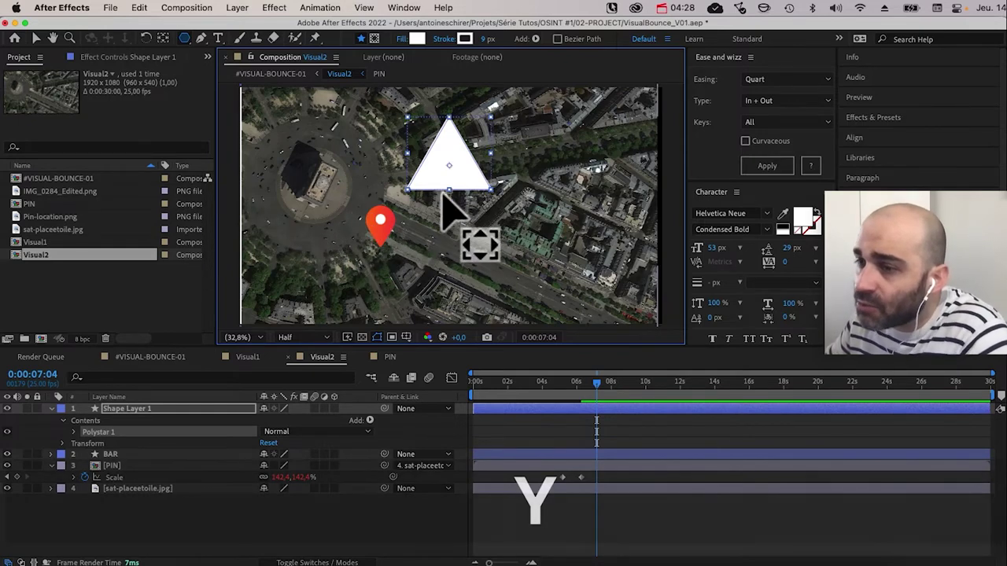
left_click_drag(449, 166, 449, 190)
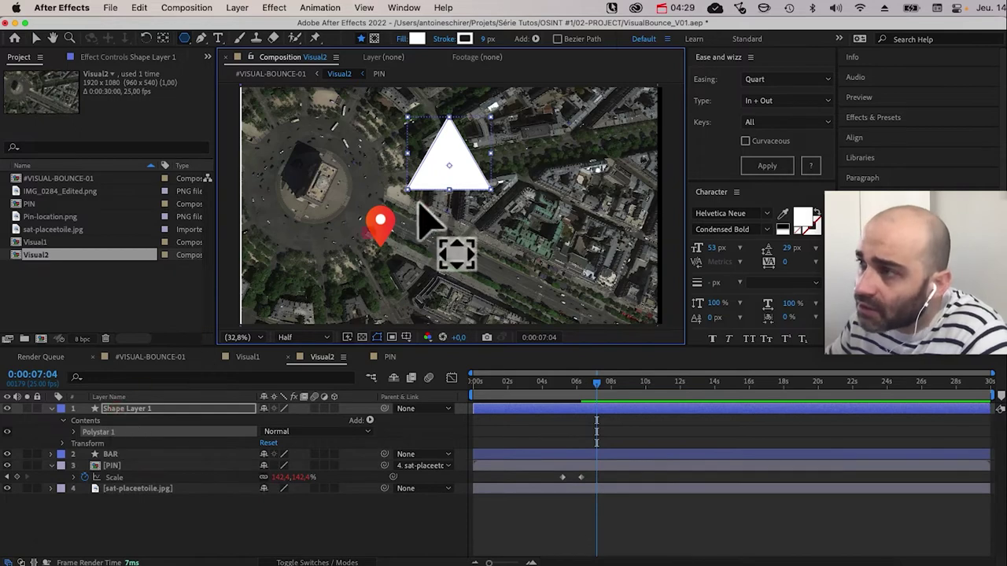
left_click(450, 205)
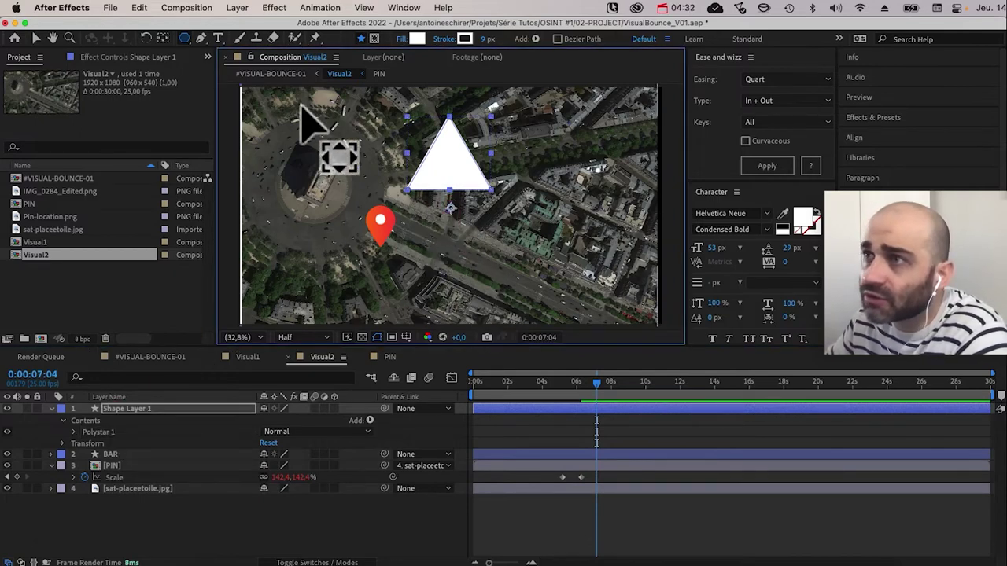
key("y")
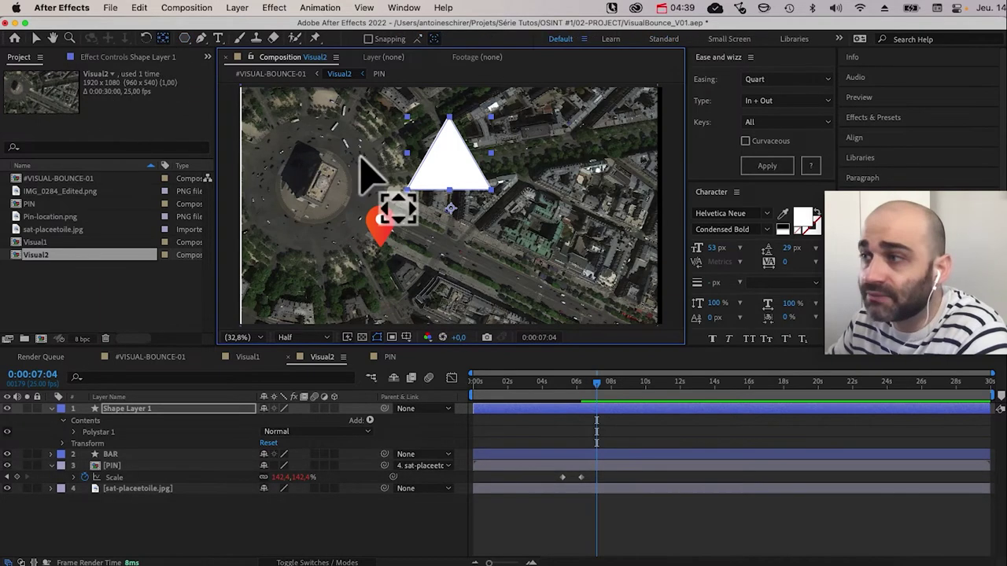
left_click_drag(460, 210, 452, 126)
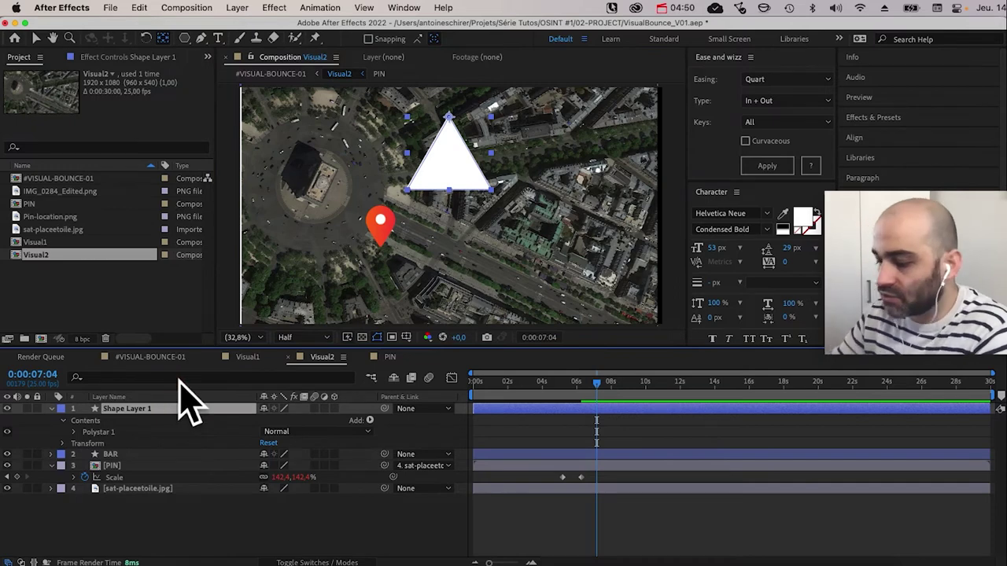
Step: Rename Shape Layer 1 to 'Cone'
key("Return")
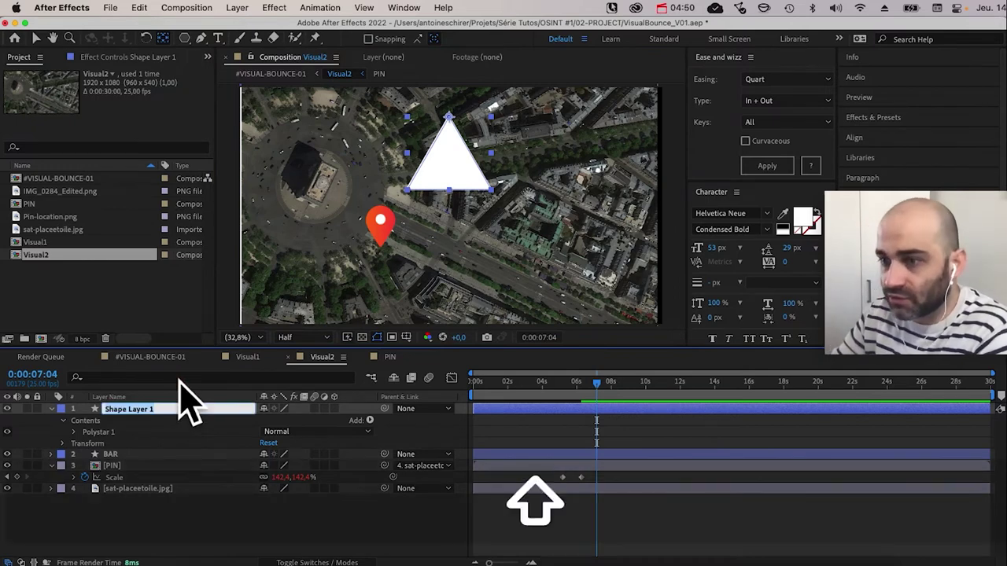
type("cone")
key("Return")
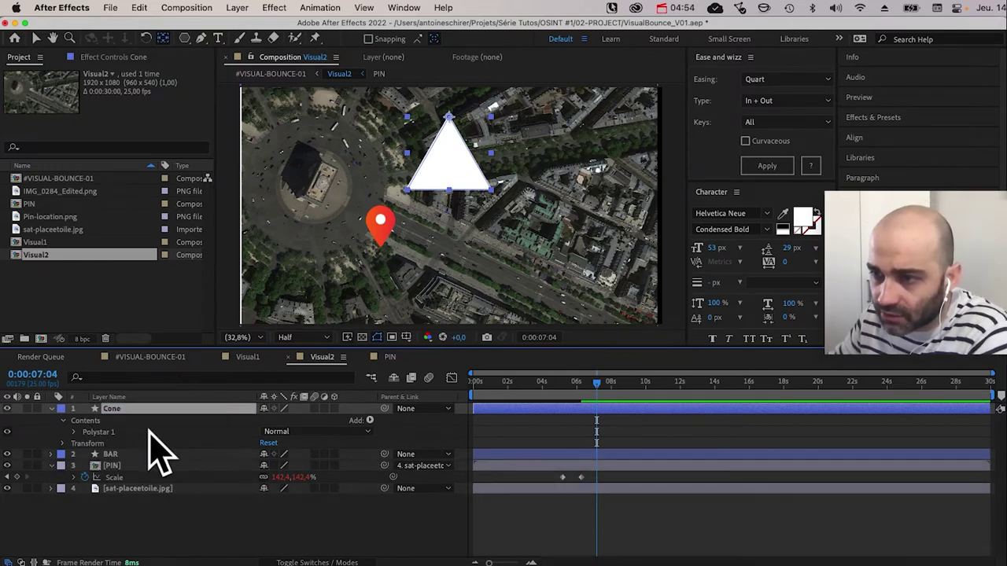
Step: Rotate the cone to about 137° and move it so its tip meets the red pin
key("r")
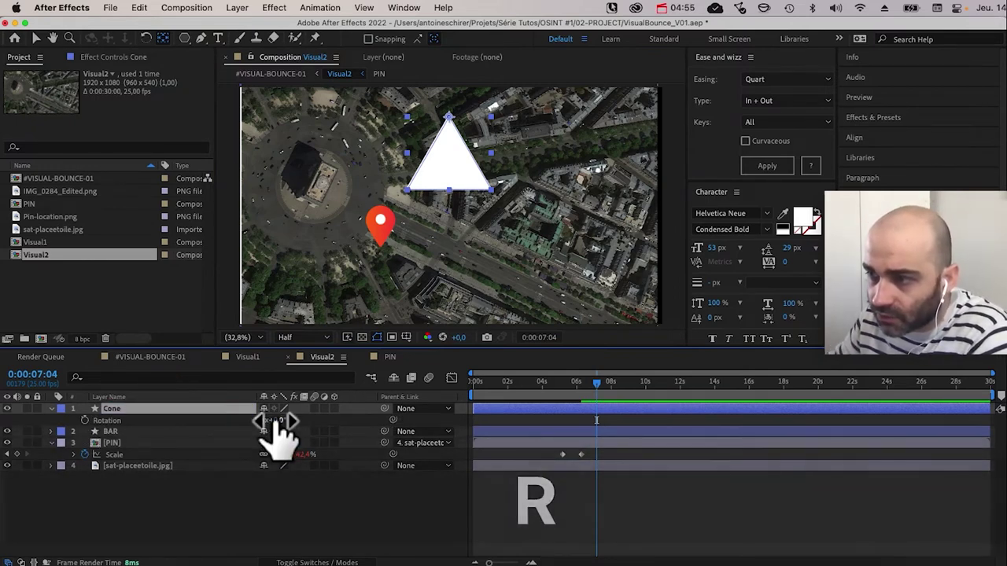
left_click_drag(276, 422, 360, 411)
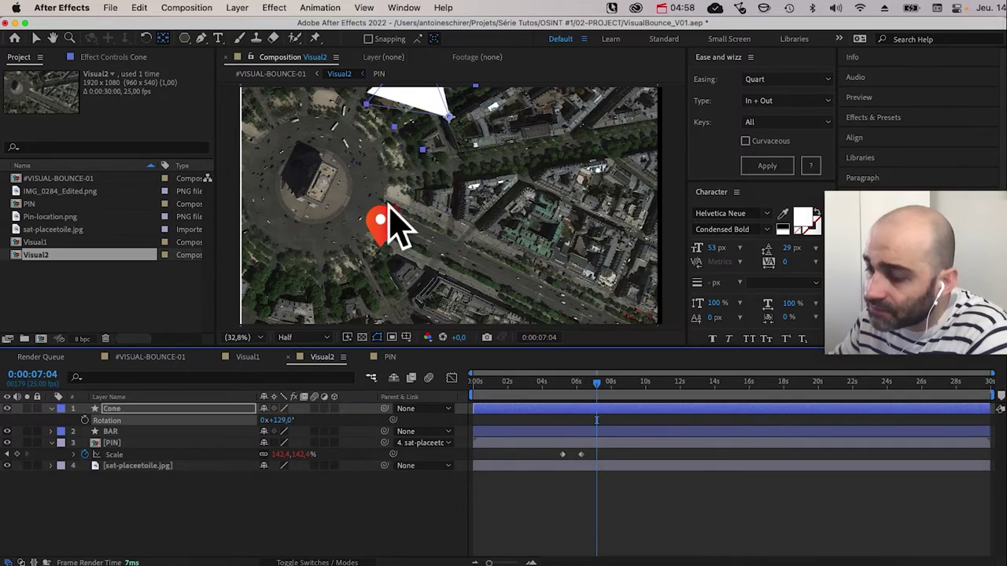
key("b")
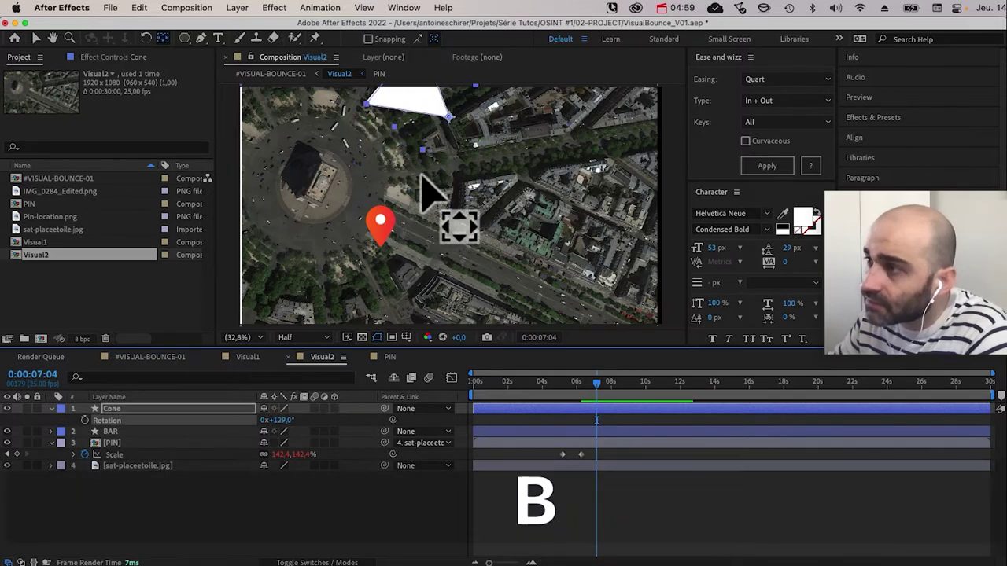
key("v")
left_click_drag(433, 118, 362, 248)
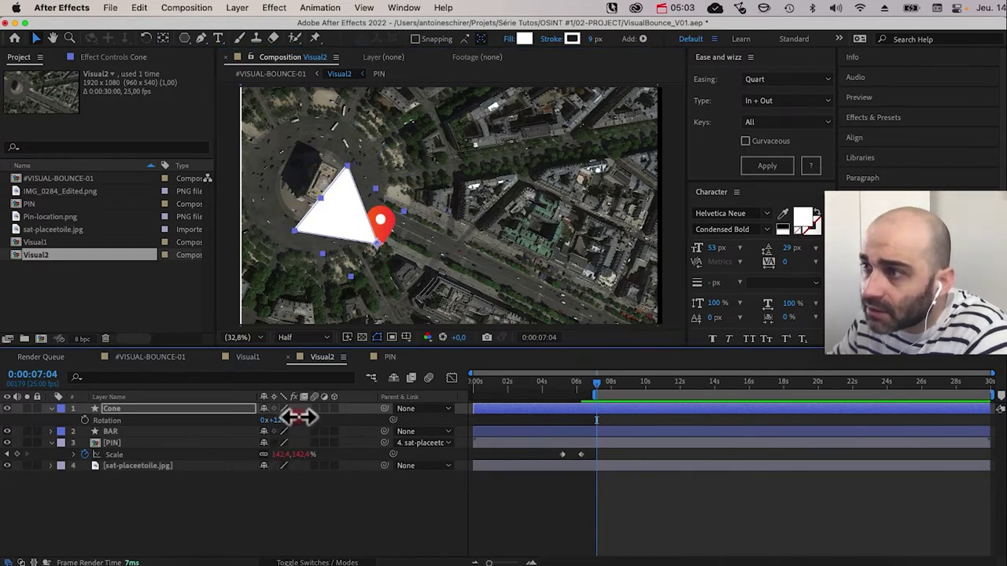
left_click_drag(299, 417, 299, 417)
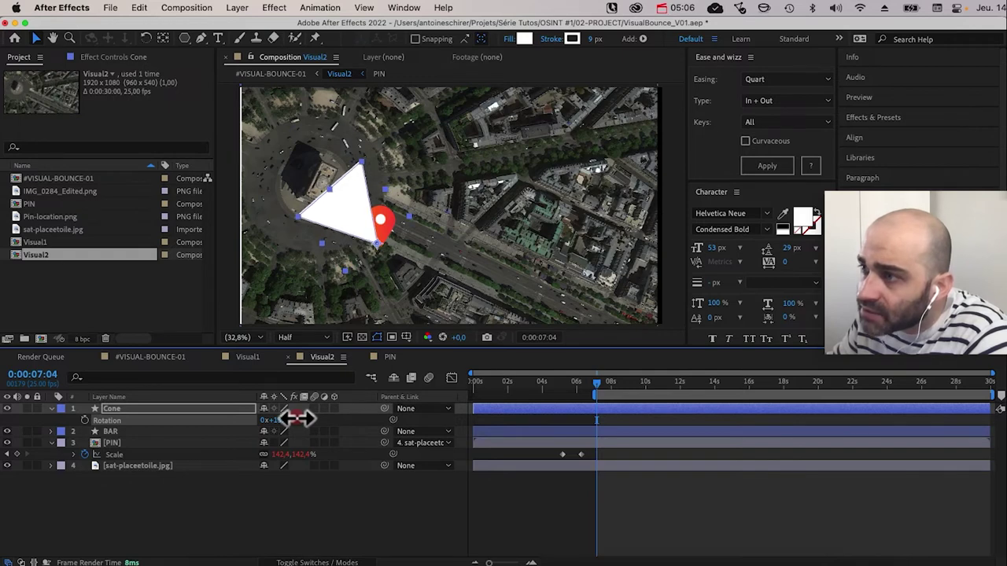
left_click_drag(299, 418, 272, 425)
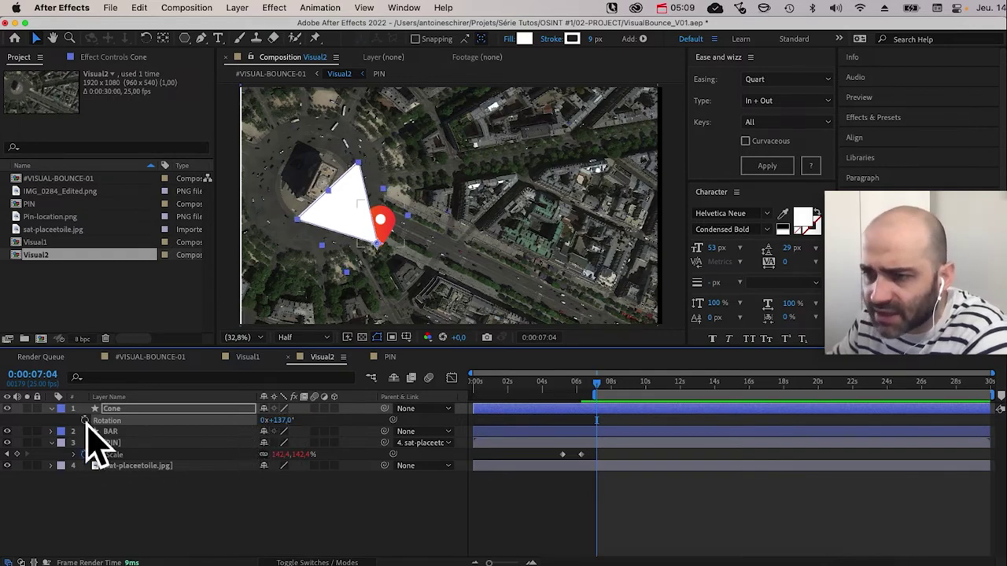
Step: Set the Cone layer's Opacity to 20%
key("t")
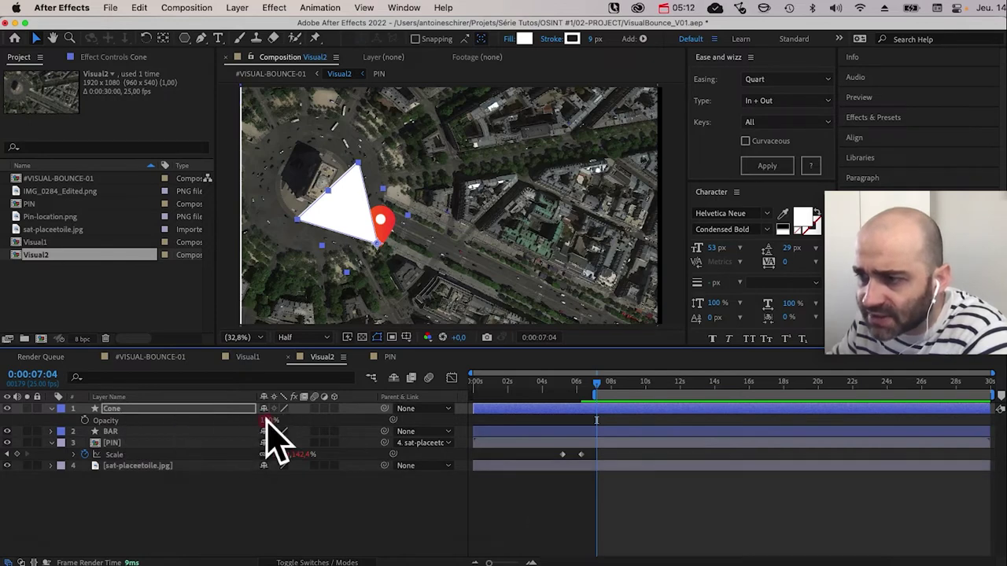
left_click(270, 420)
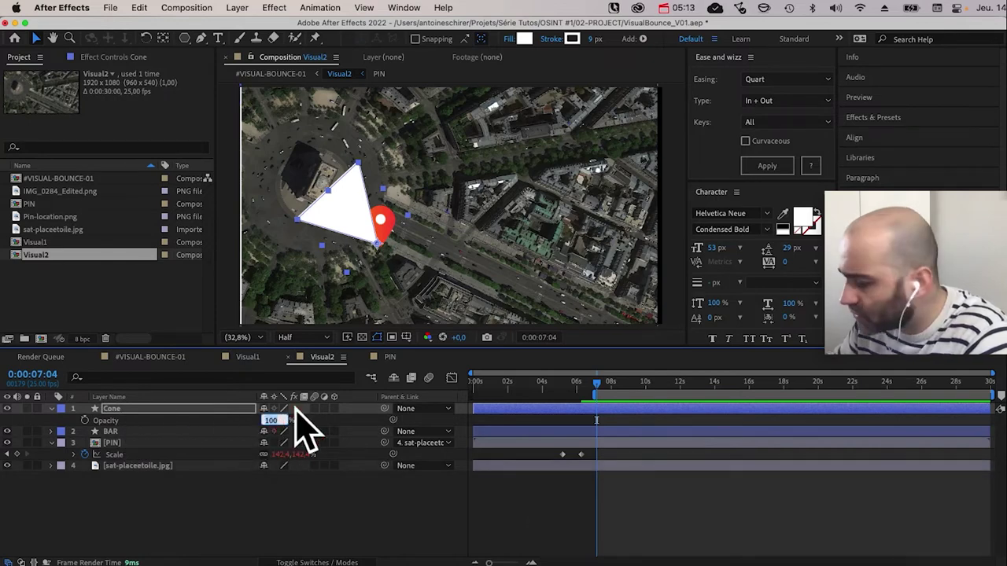
type("20")
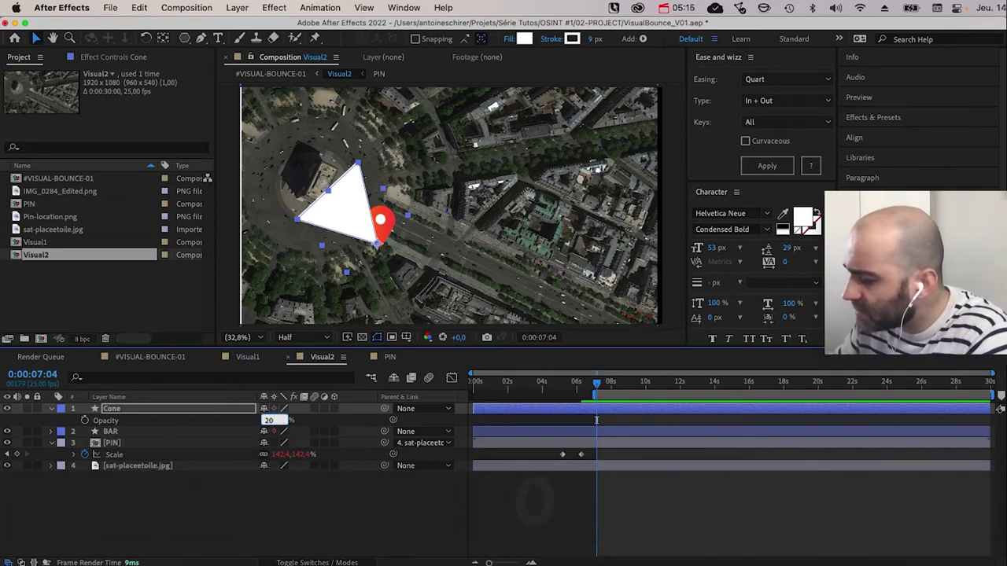
key("Return")
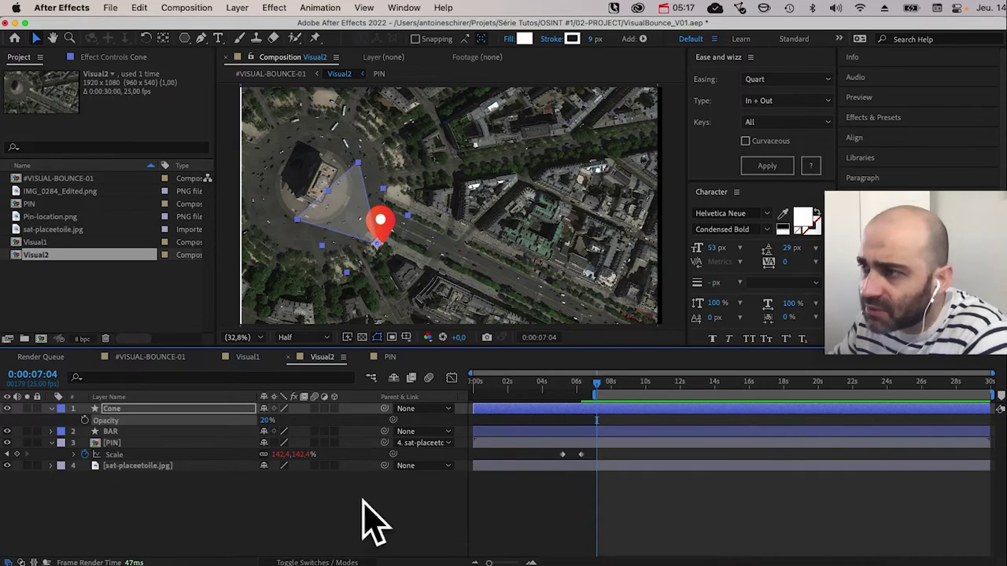
Step: Move the Cone layer below PIN and raise its opacity to 24%
left_click(203, 548)
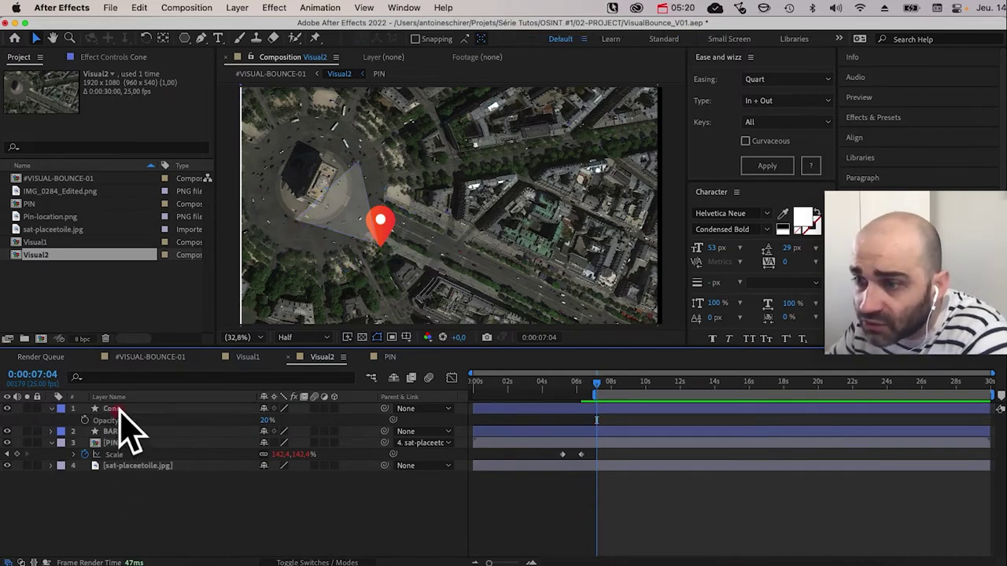
left_click_drag(118, 410, 139, 456)
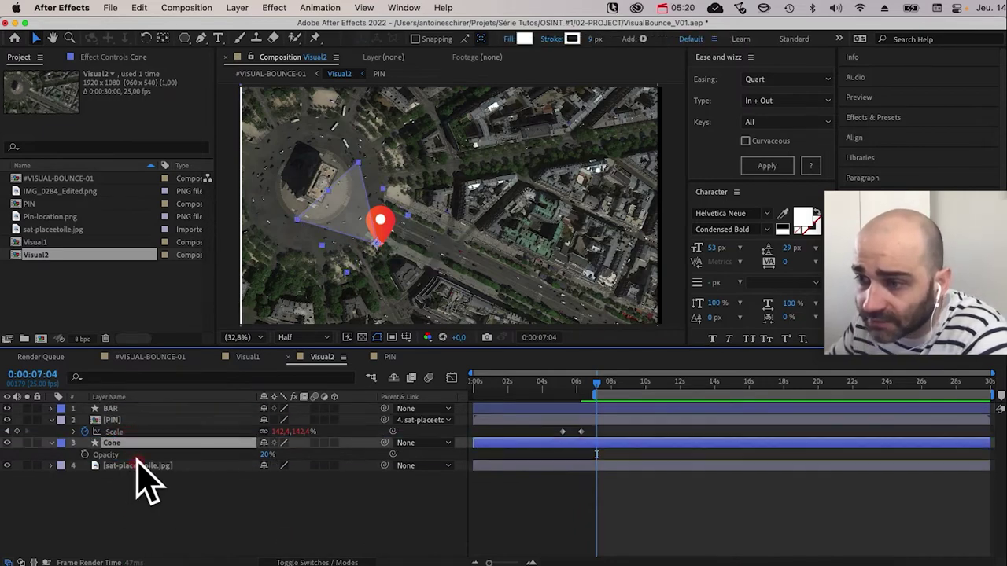
left_click(459, 454)
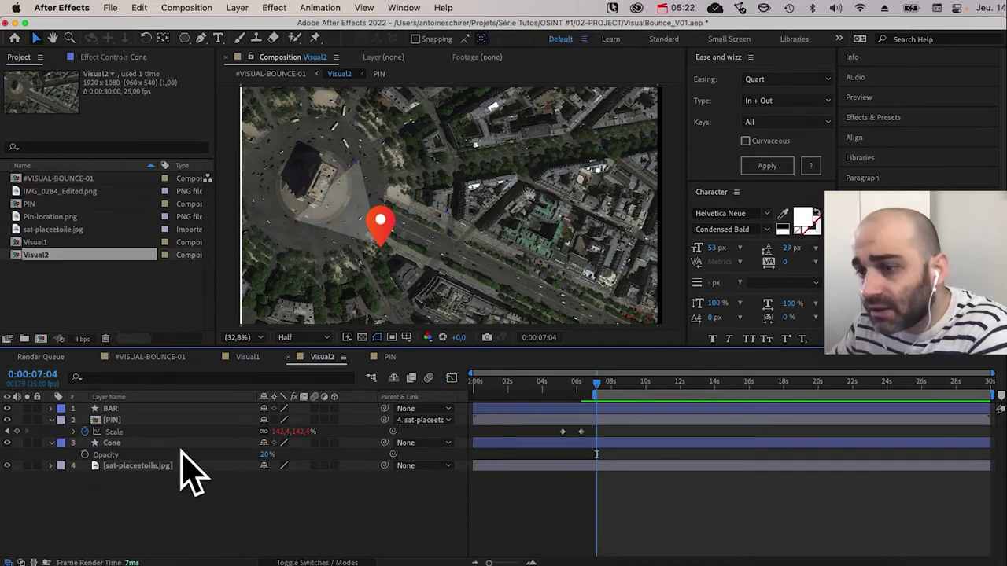
left_click(269, 455)
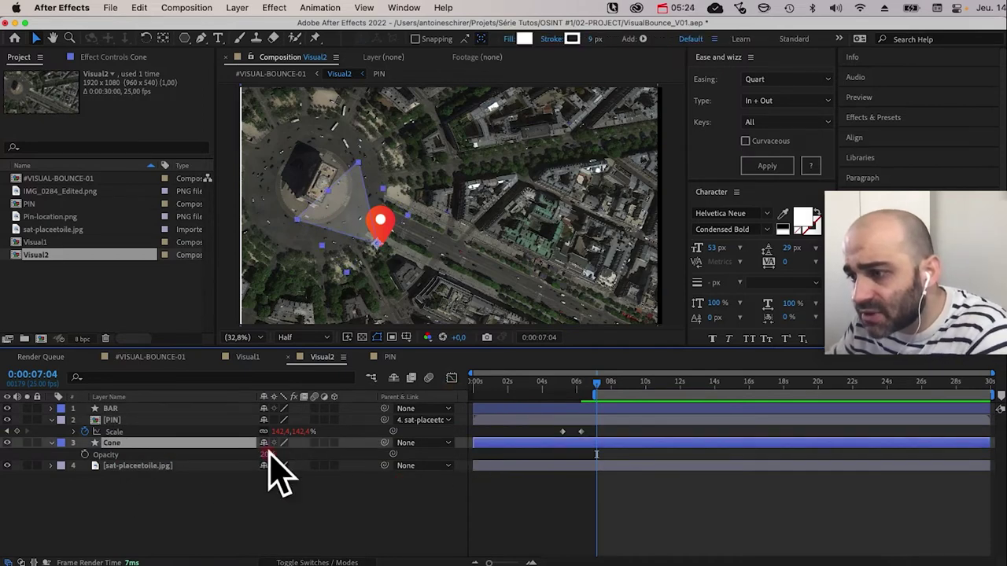
key("Up")
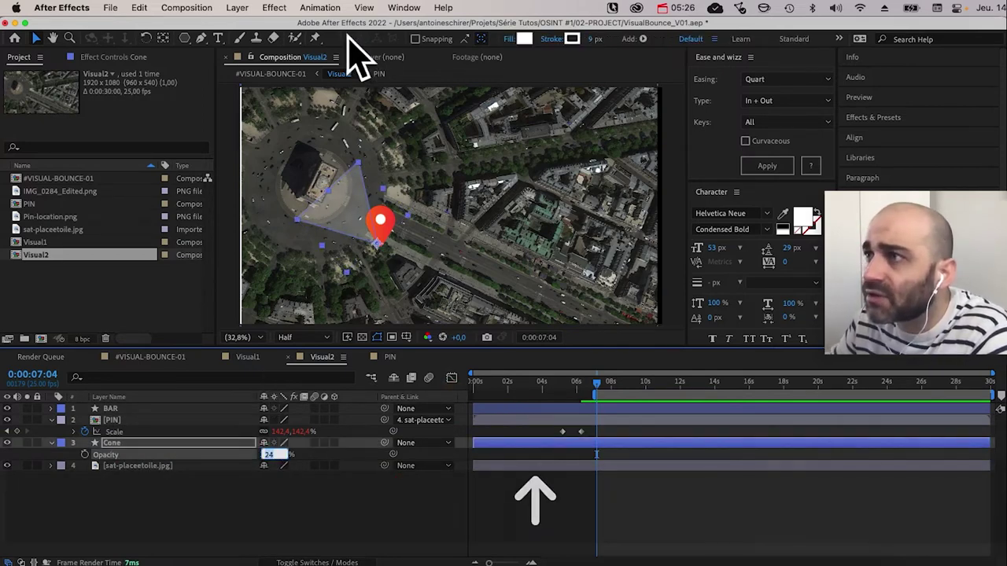
Step: Fill the cone with the pin's red, FB5B33, sampled with the eyedropper
left_click(525, 39)
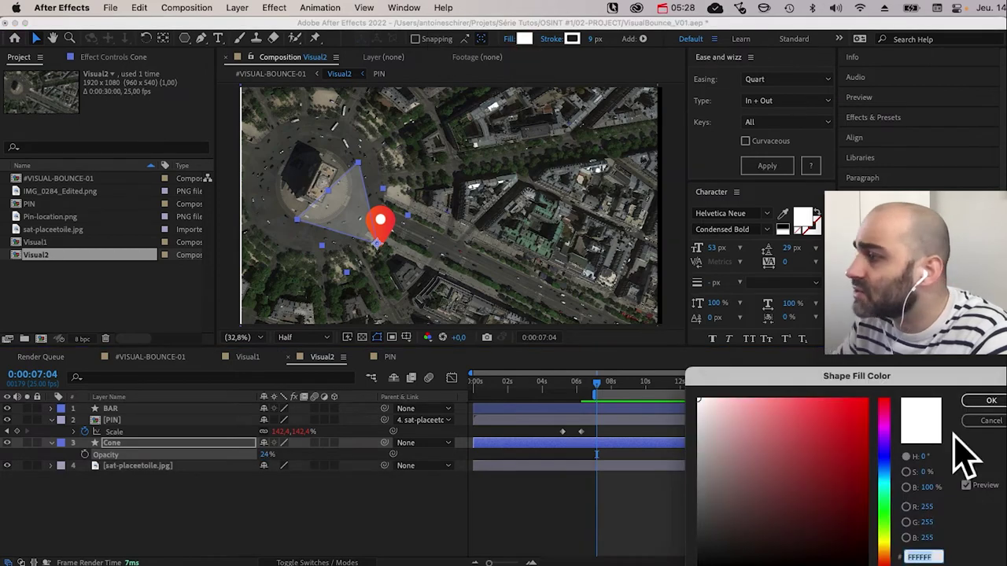
left_click(381, 225)
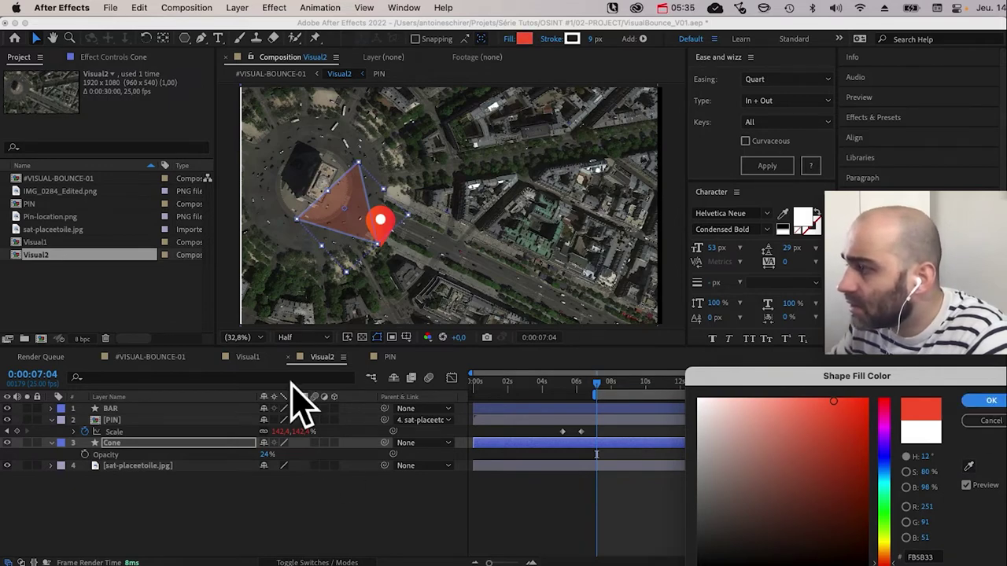
key("Return")
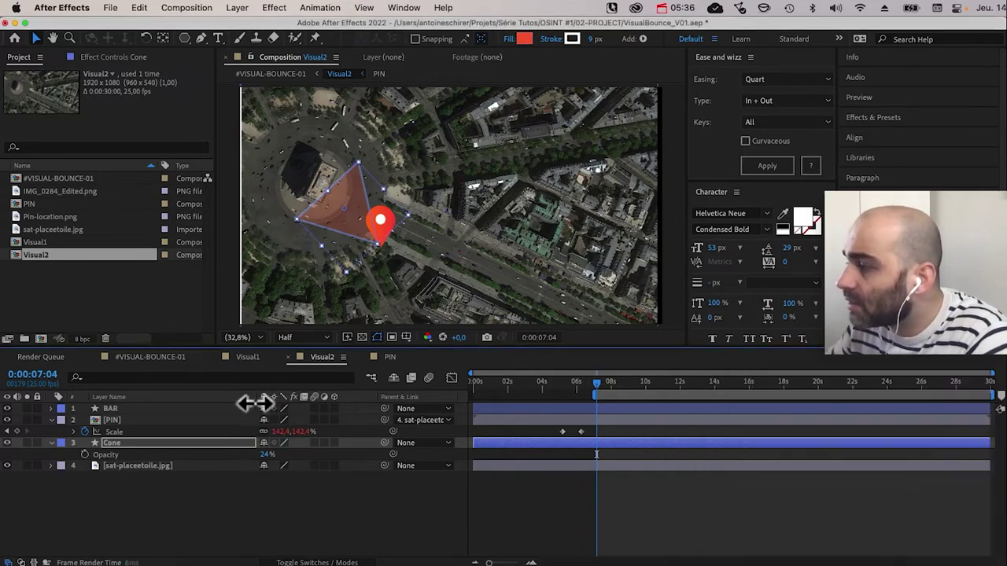
Step: Delete Stroke 1 from the Cone layer's Polystar 1 group
left_click(239, 519)
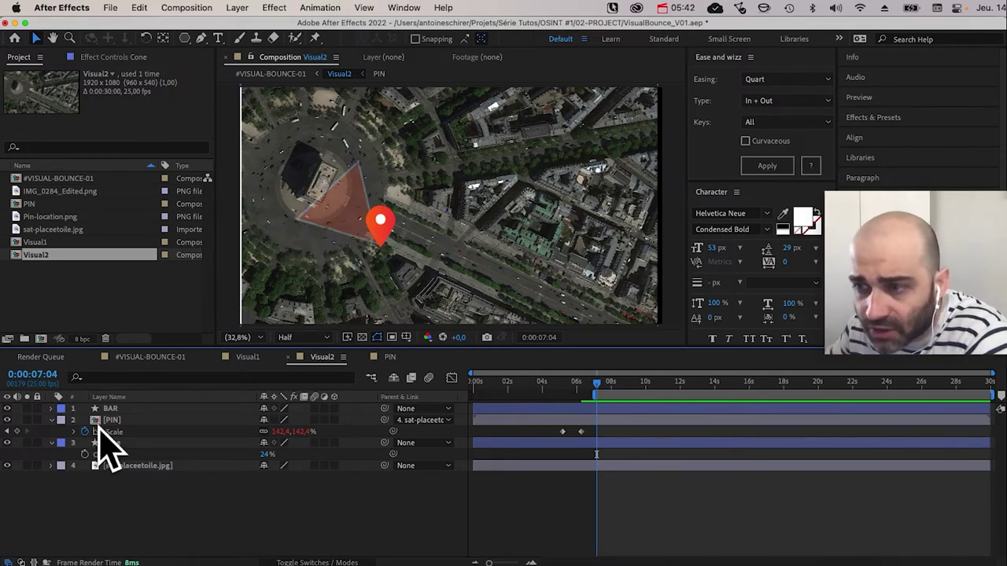
left_click(52, 443)
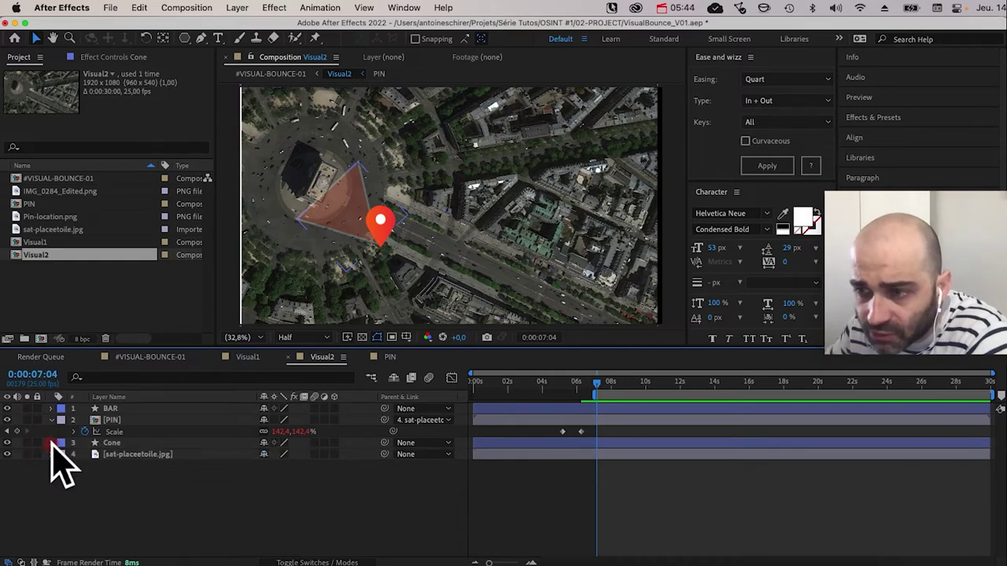
left_click(52, 443)
left_click(63, 455)
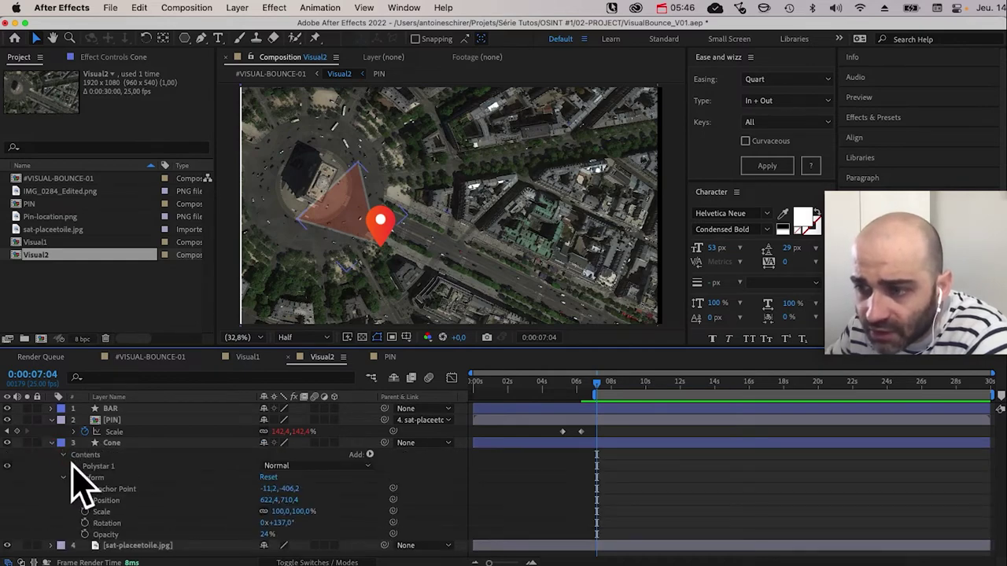
left_click(74, 466)
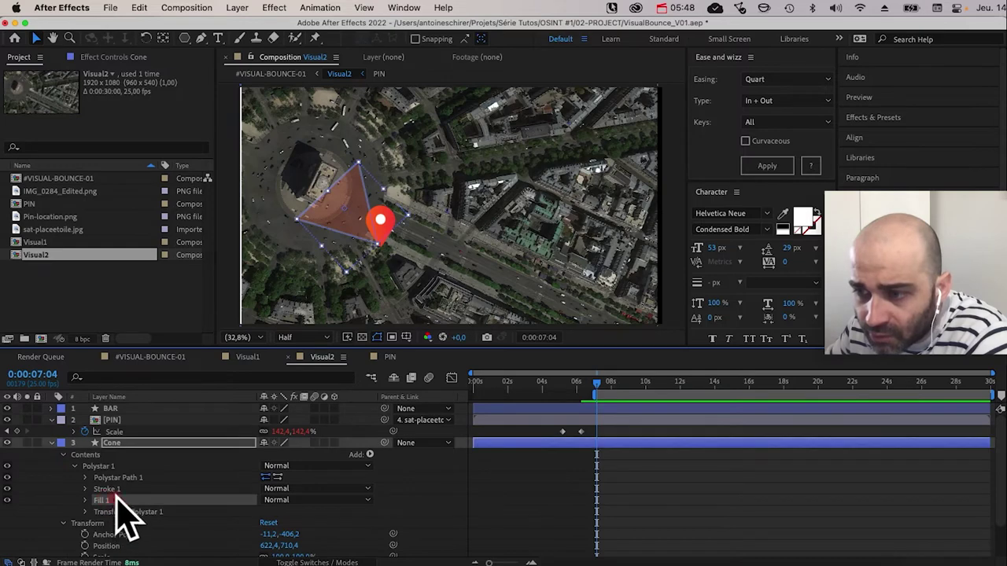
left_click(110, 490)
key("BackSpace")
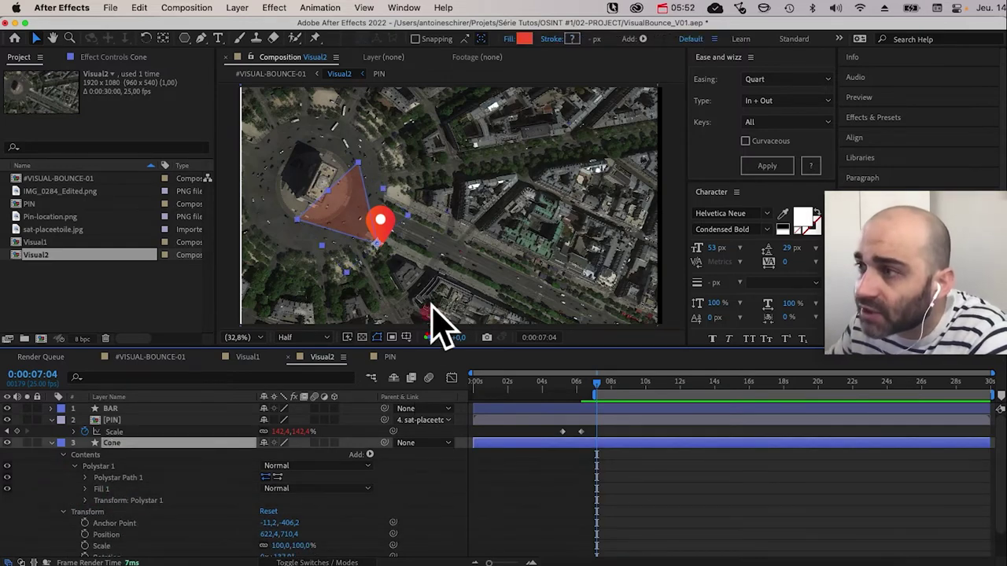
left_click(432, 321)
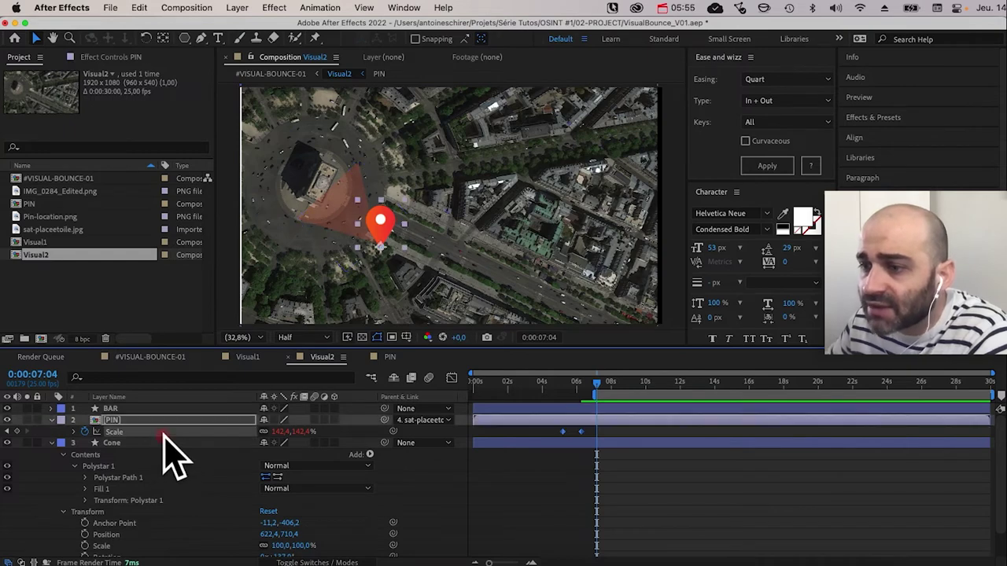
Step: Set the Cone layer's Scale to 116%
left_click(141, 443)
key("s")
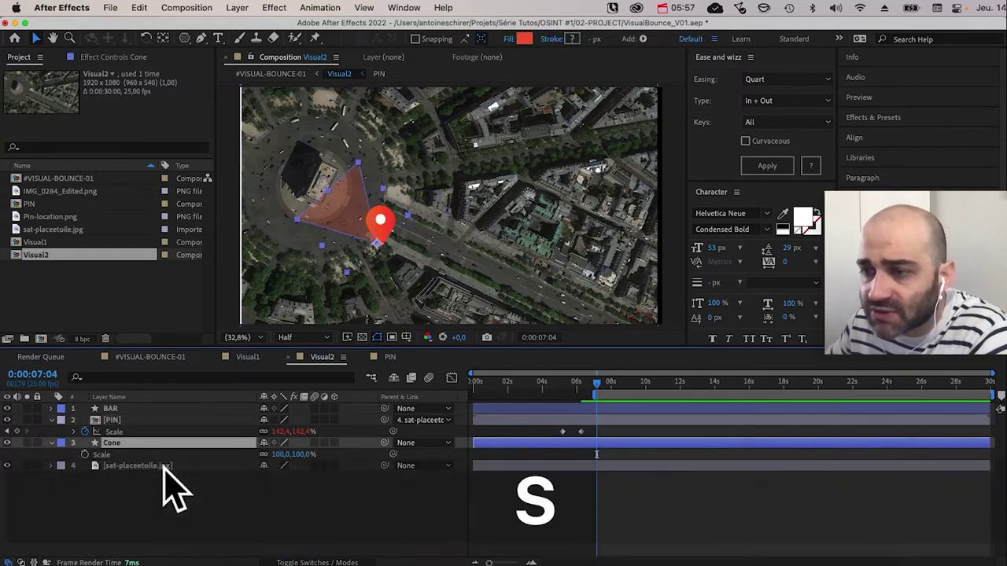
left_click(282, 454)
key("Up")
key("Up")
key("Up")
key("Up")
key("Up")
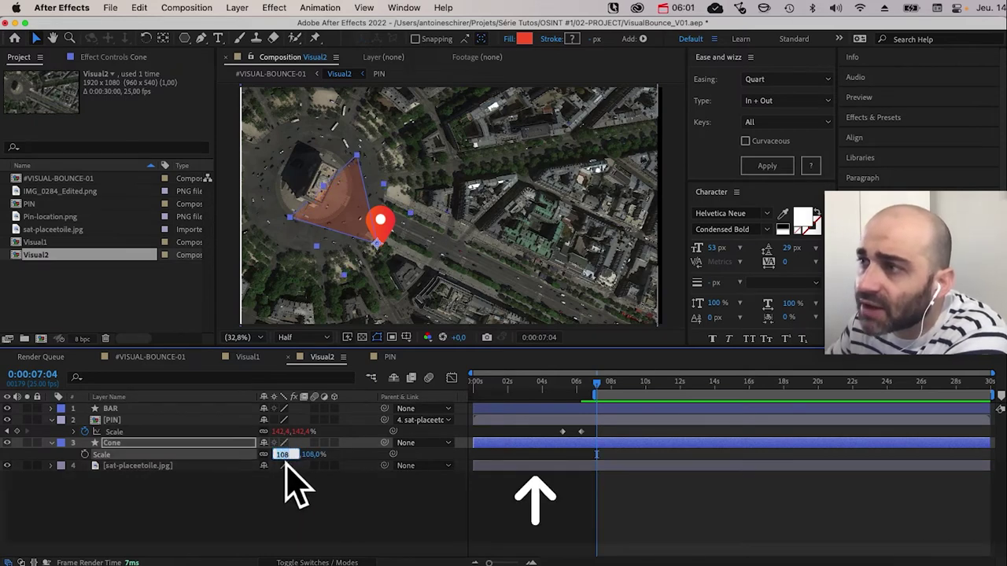
left_click(274, 542)
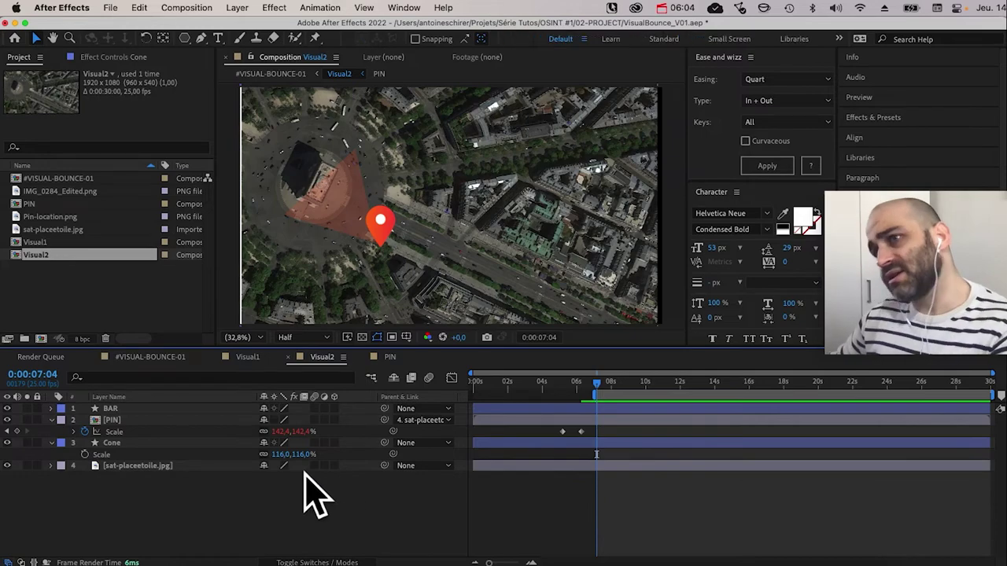
key("super+Tab")
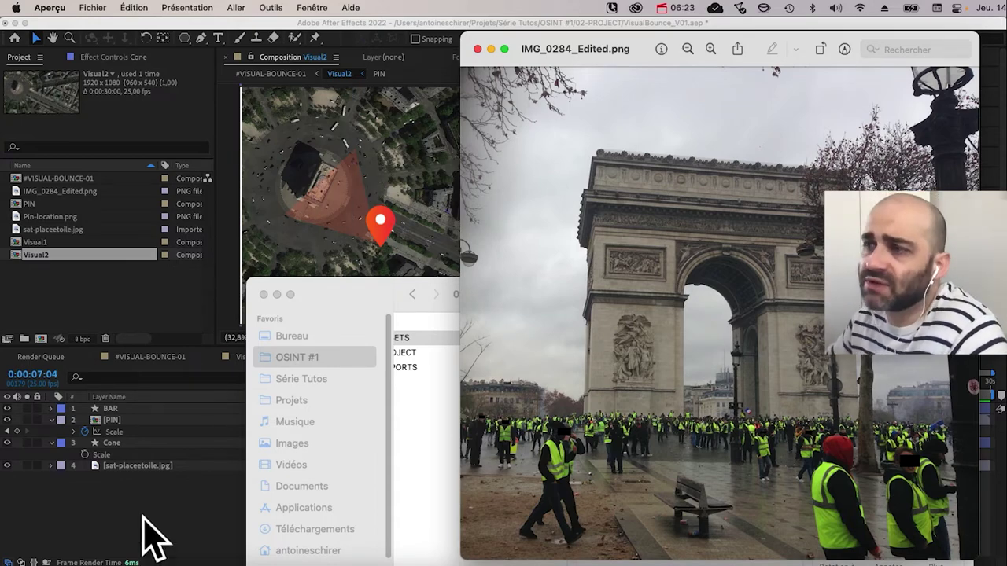
left_click(153, 541)
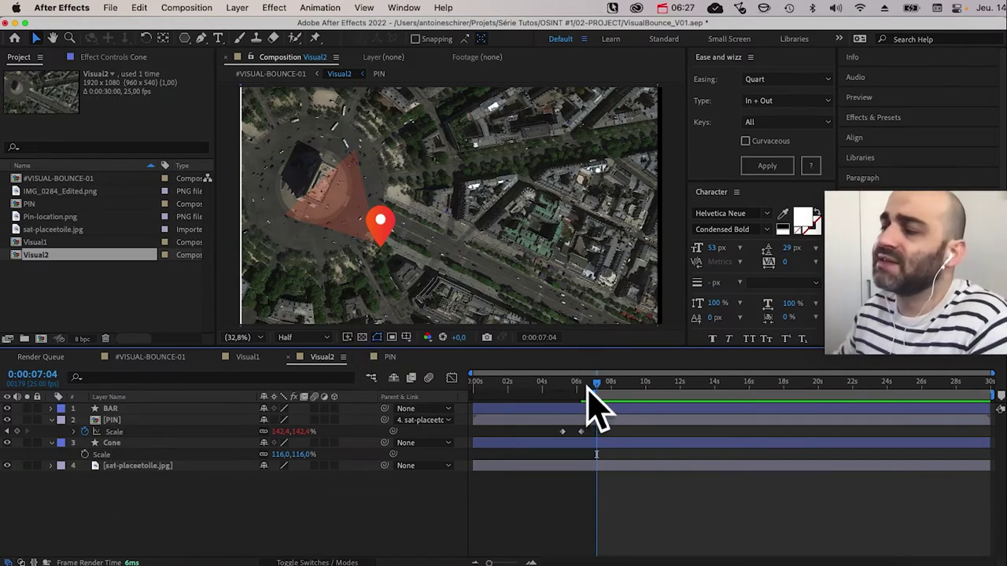
Step: Keyframe the Cone's opacity, starting at 0% just after the pin's scale keys
mouse_move(585, 385)
left_mouse_down()
mouse_move(560, 387)
mouse_move(579, 391)
left_mouse_up()
left_click(335, 193)
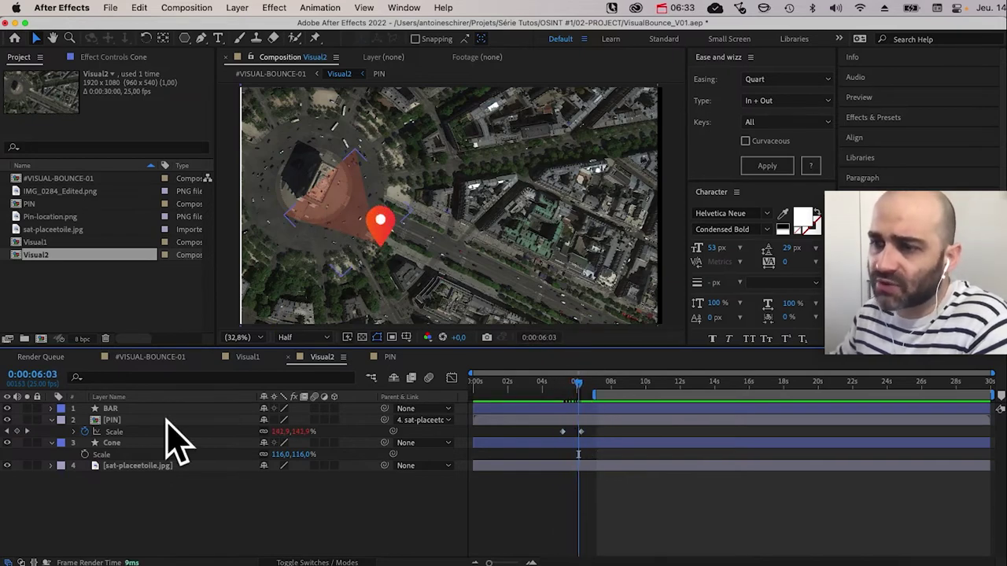
left_click(129, 443)
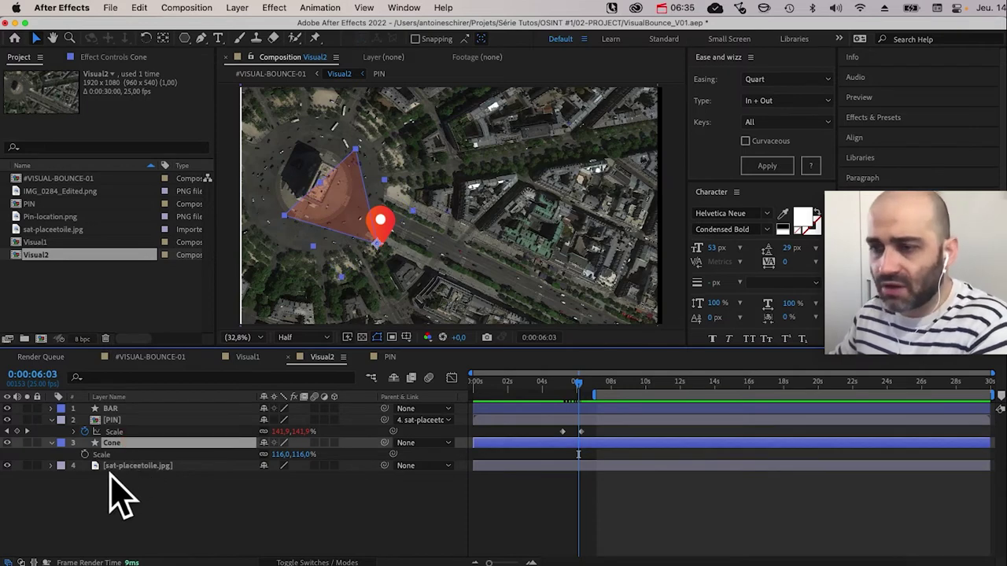
key("t")
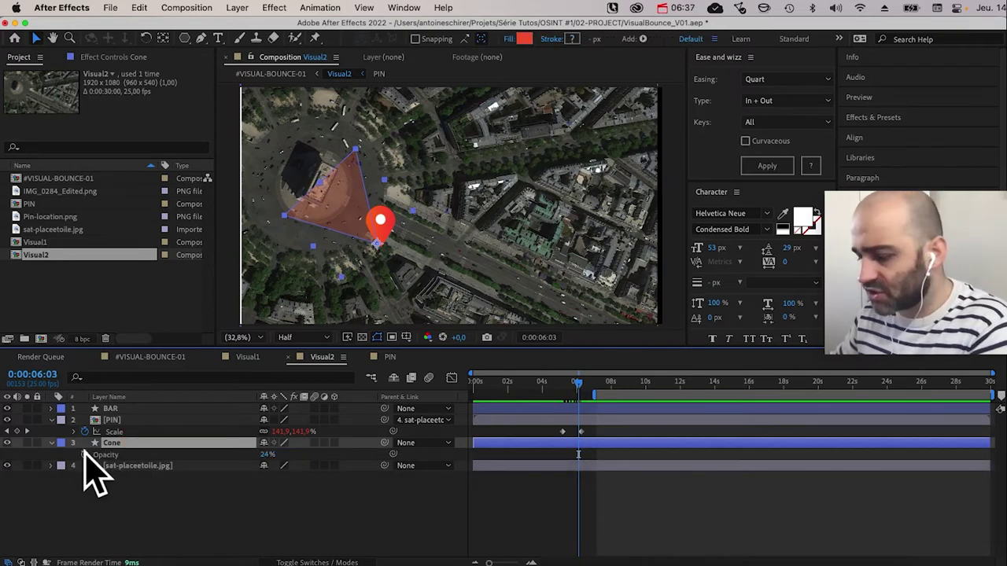
key("equal")
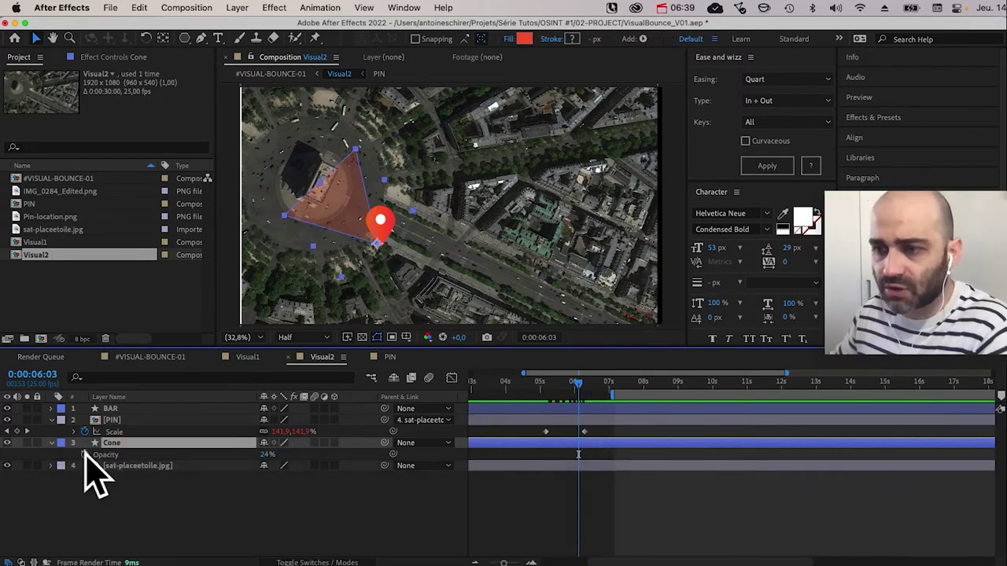
left_click(85, 455)
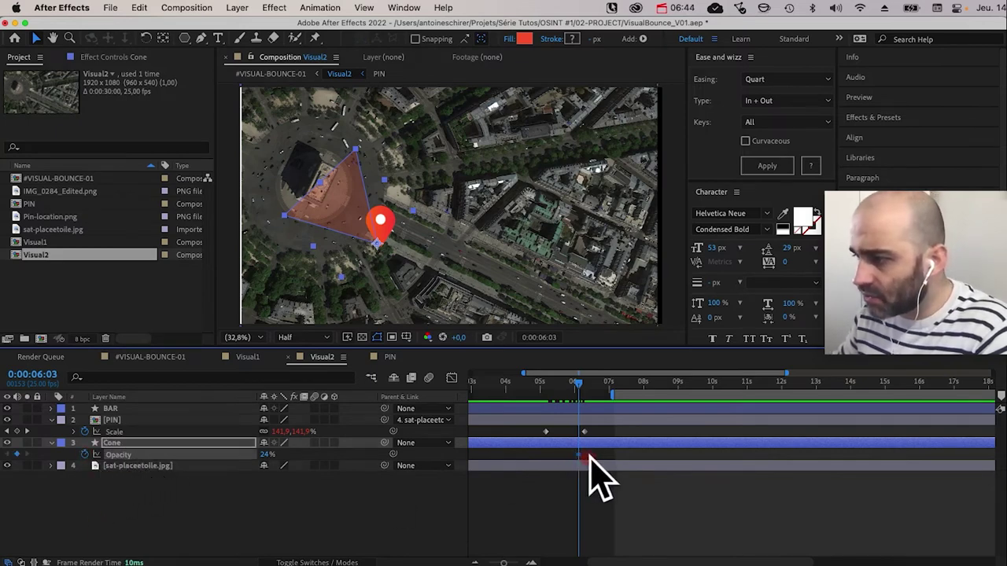
left_click_drag(589, 455, 599, 456)
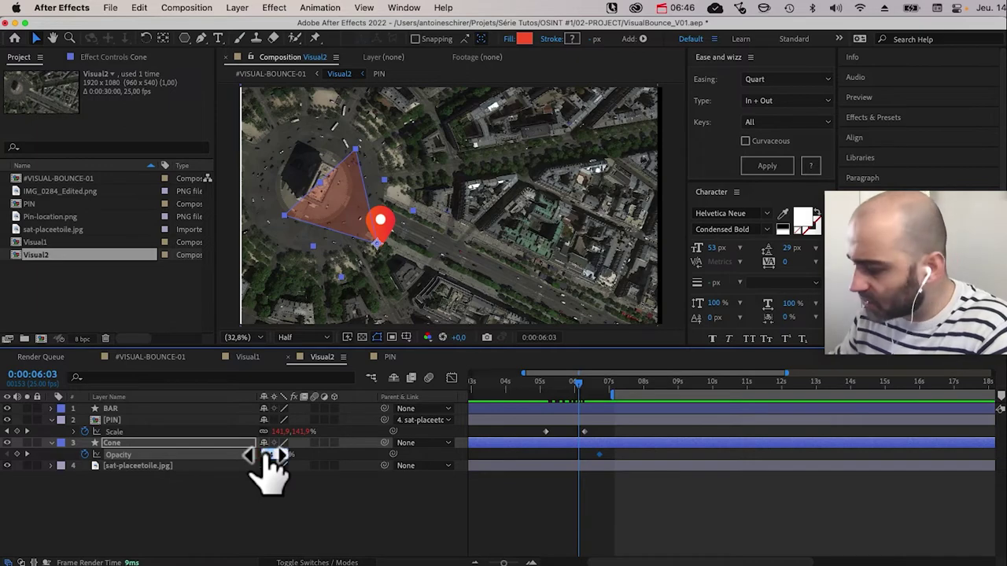
left_click_drag(268, 456, 228, 457)
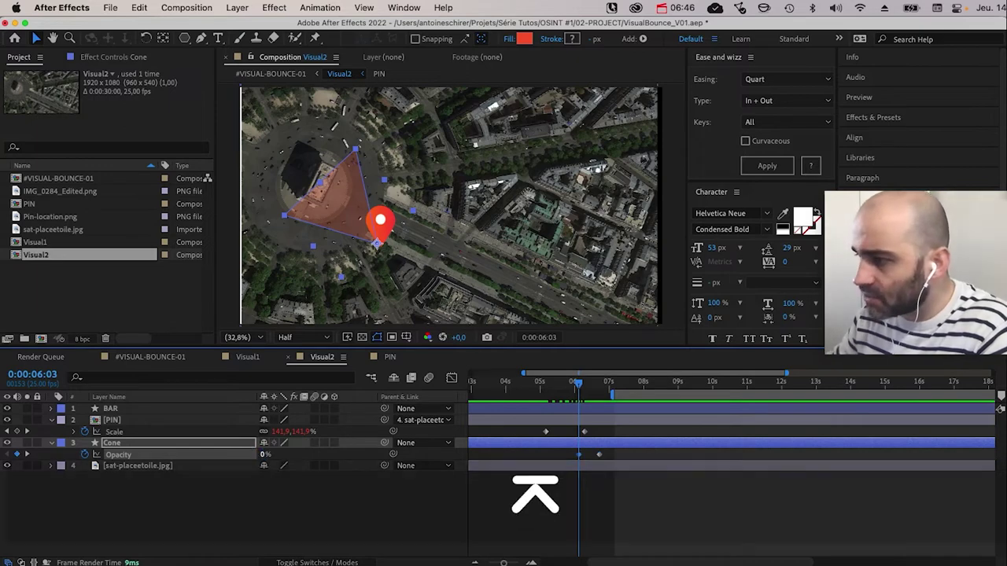
Step: Shift the cone's 0%-to-24% fade-in slightly earlier and preview the animation
left_click_drag(570, 472, 573, 467)
left_click(579, 456)
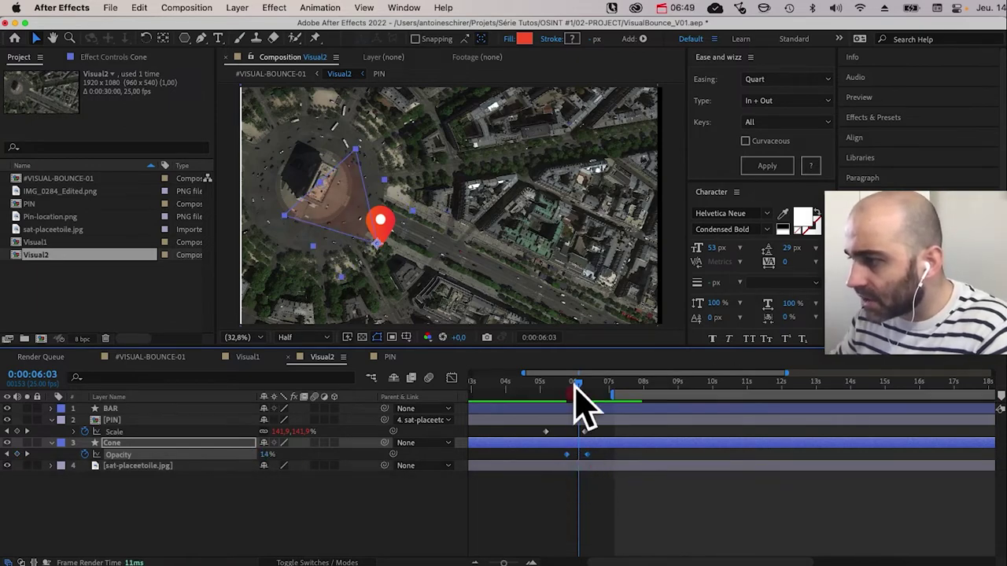
left_click_drag(577, 384, 560, 384)
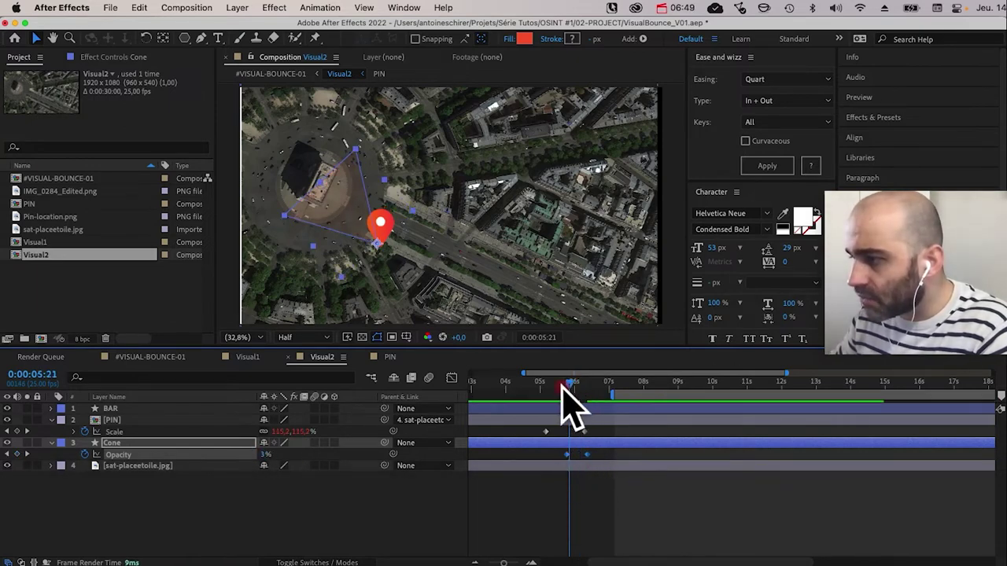
key("space")
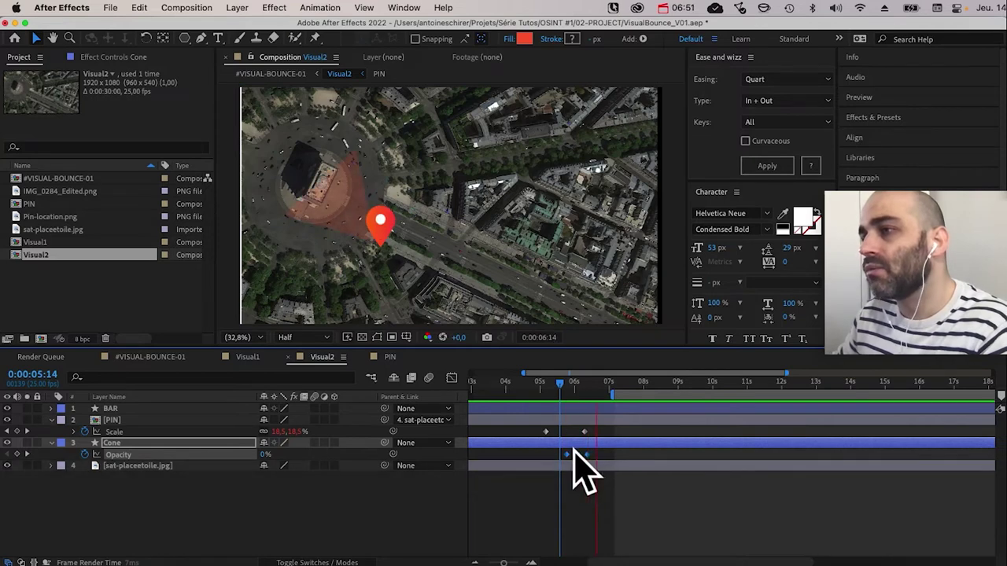
key("space")
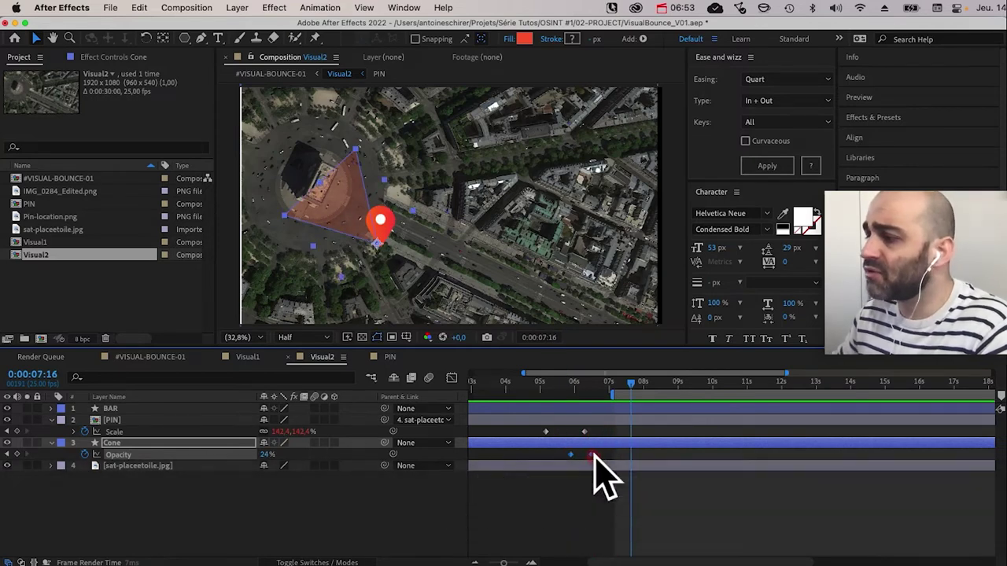
key("alt")
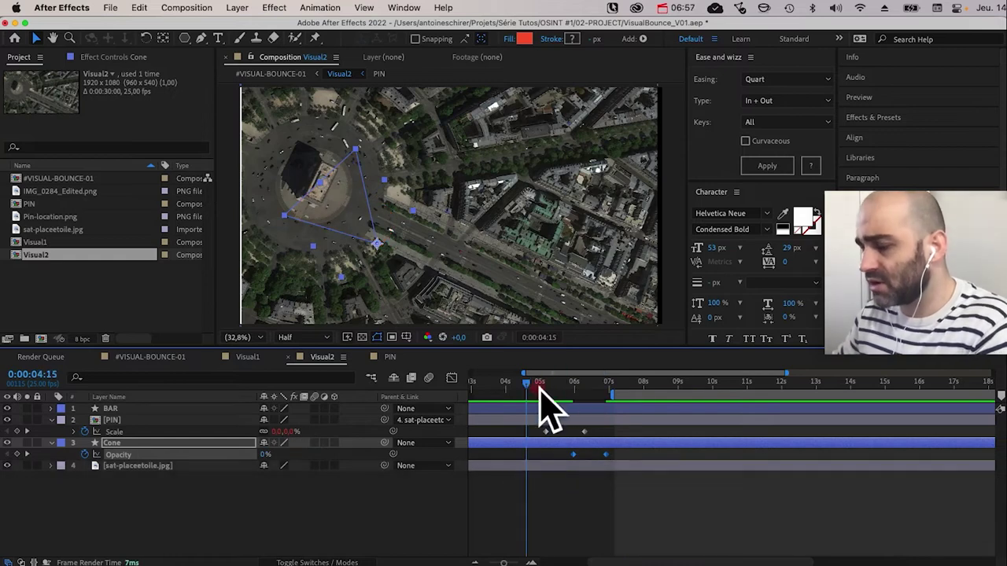
key("space")
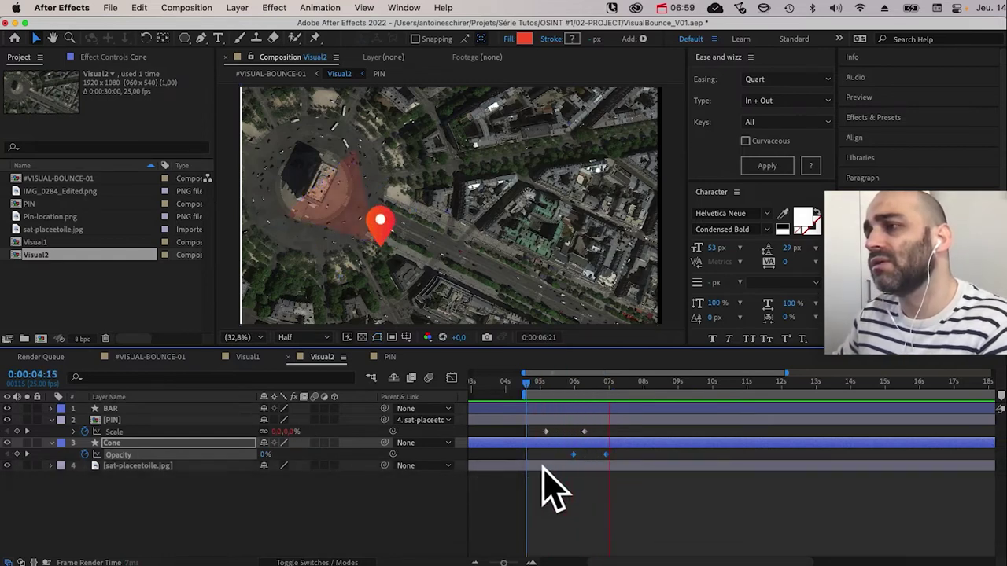
key("space")
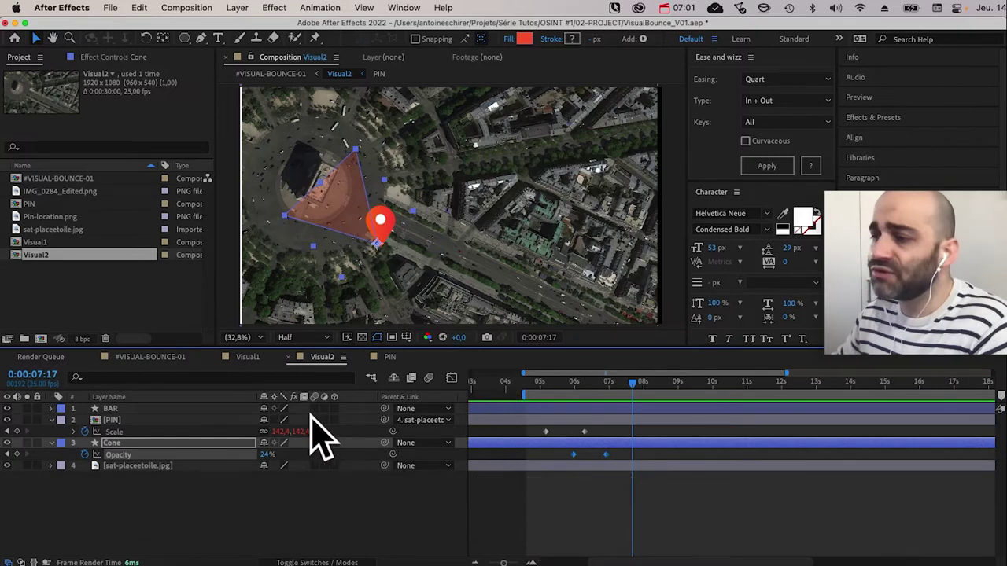
left_click(371, 379)
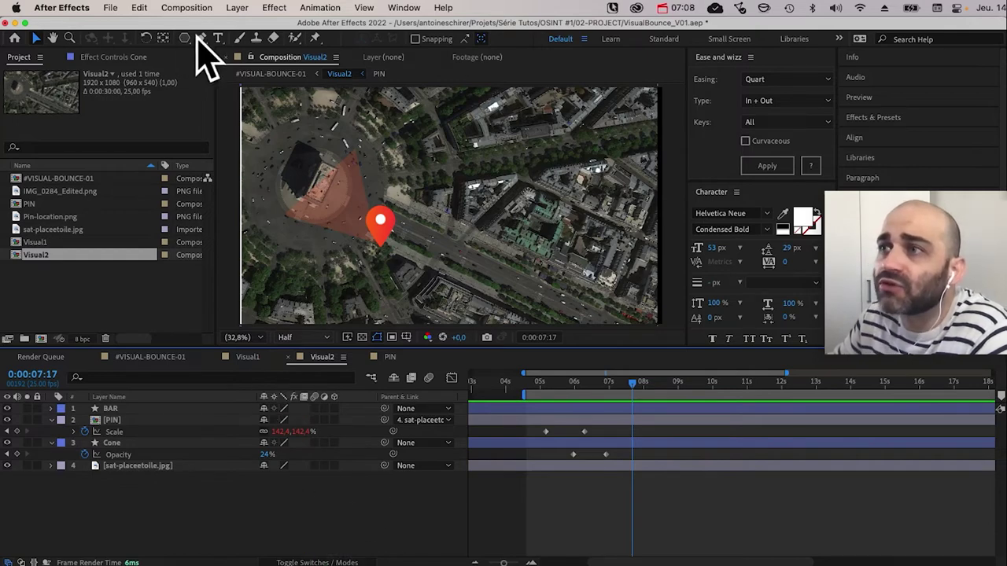
Step: Add a paragraph text box at the top of the map reading 'Place de l'Étoile, Paris'
left_click(218, 38)
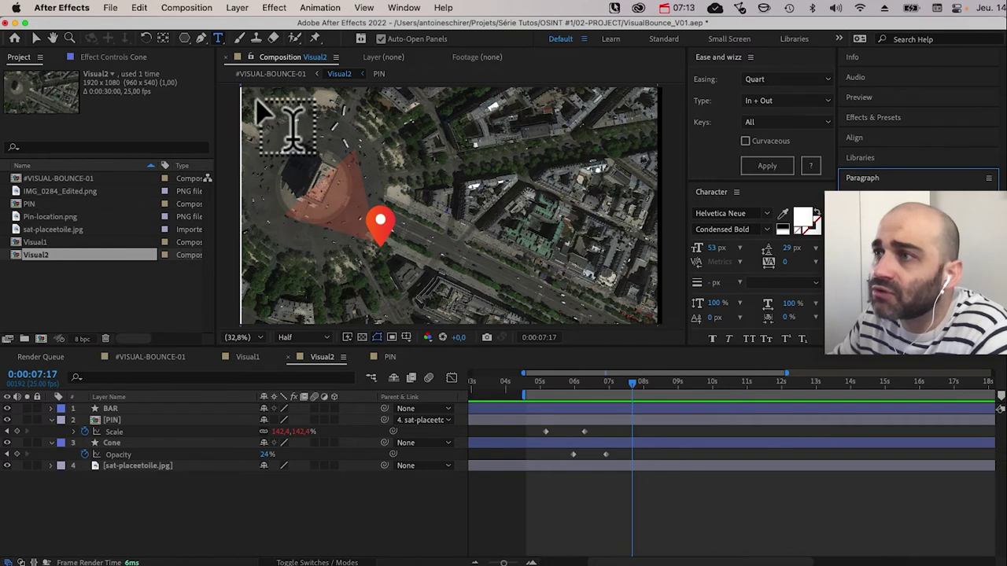
left_click_drag(263, 100, 412, 135)
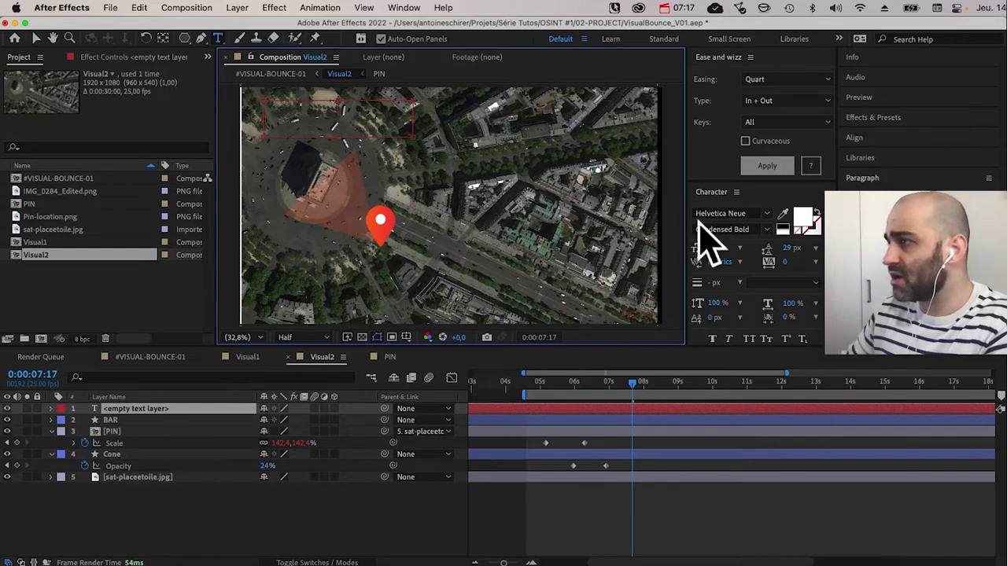
key("shift")
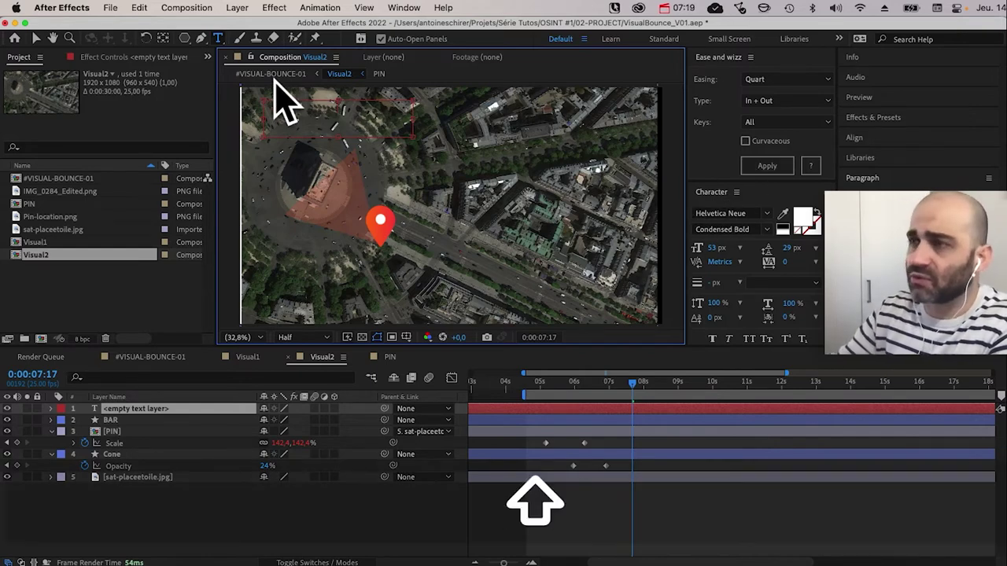
type("Place ")
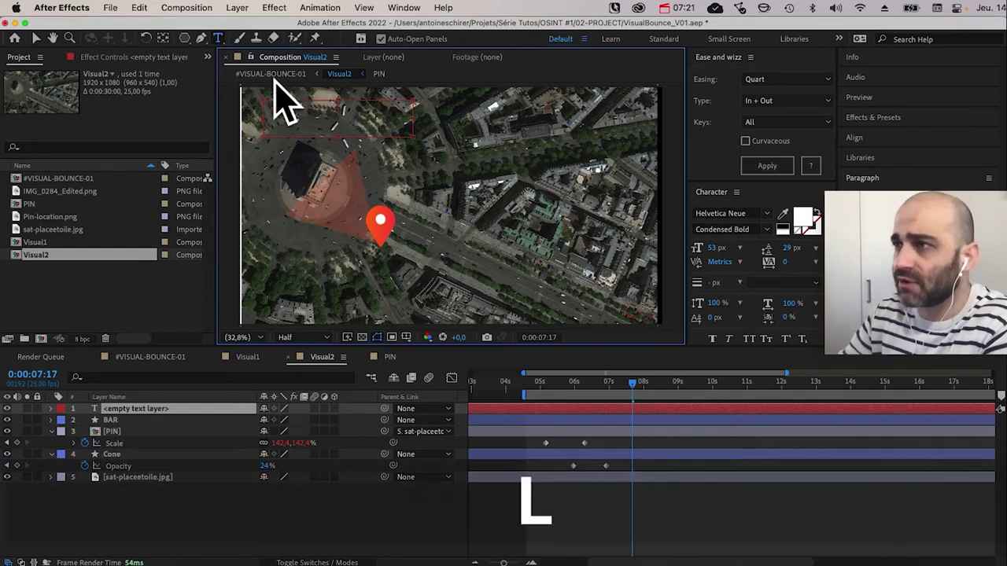
type("de L")
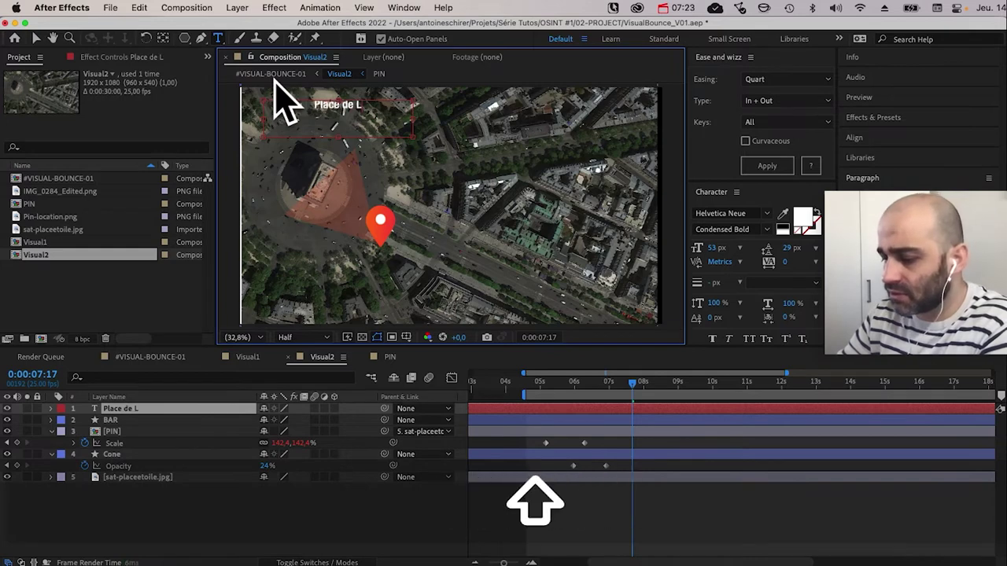
key("BackSpace")
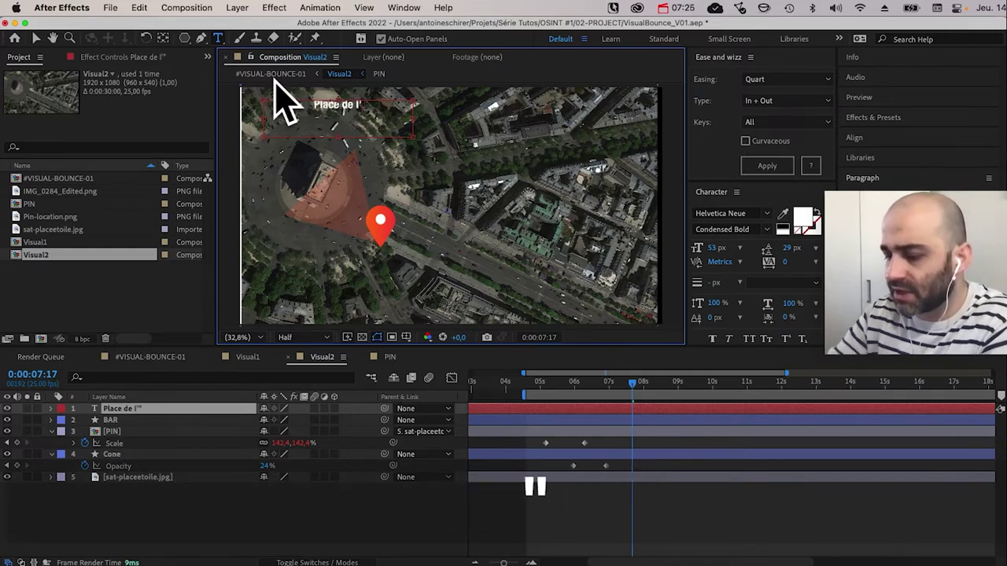
type("l'")
key("BackSpace")
type("Étoile")
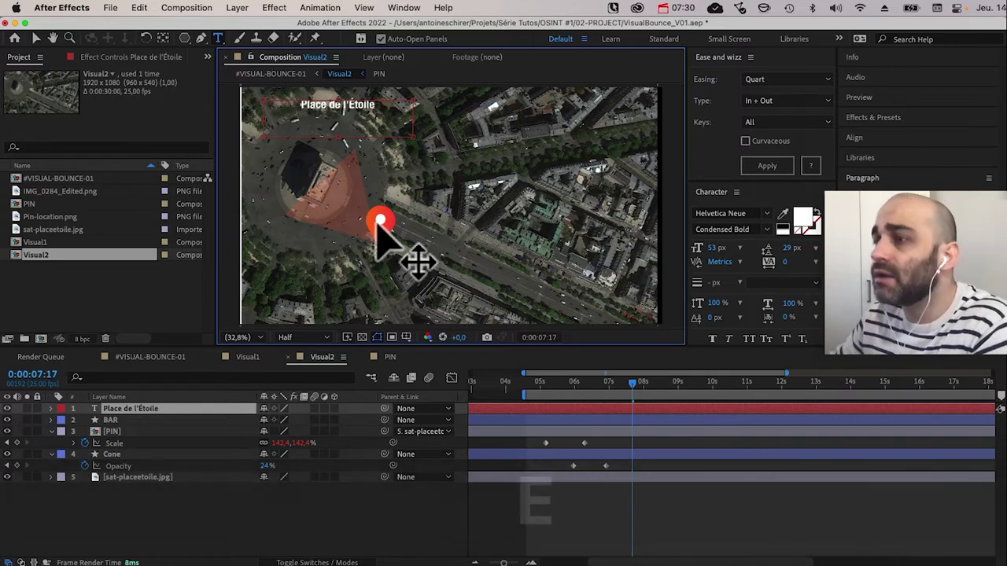
type(", Paris")
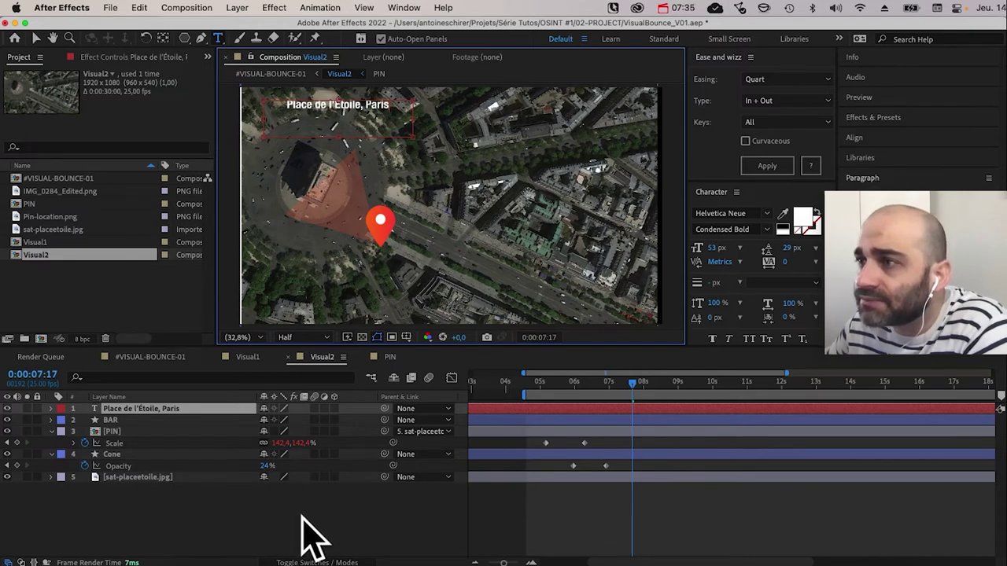
Step: Show the Proportional Grid, nudge the title left and widen its text box
left_click(406, 336)
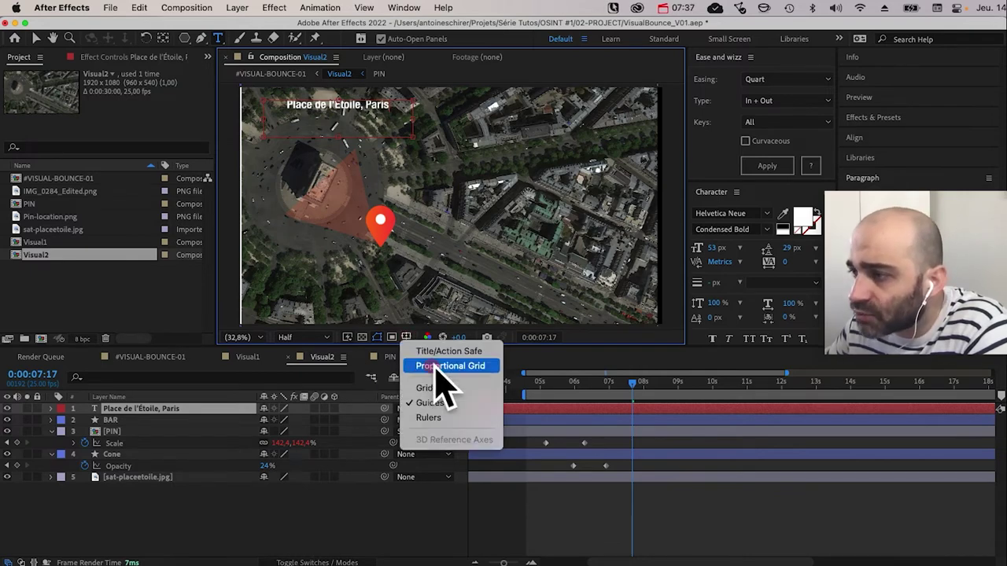
left_click(445, 366)
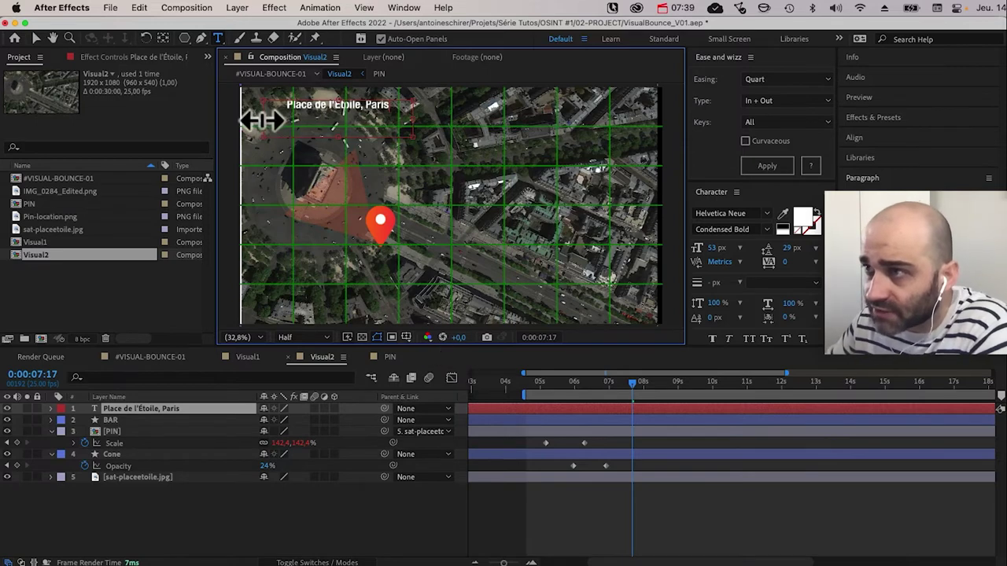
left_click_drag(249, 120, 244, 121)
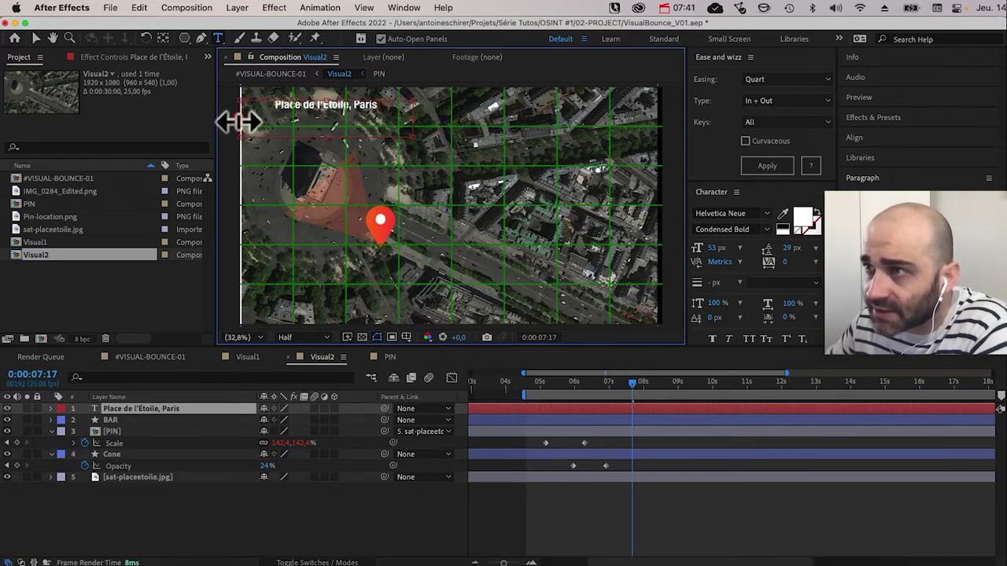
left_click_drag(411, 117, 448, 125)
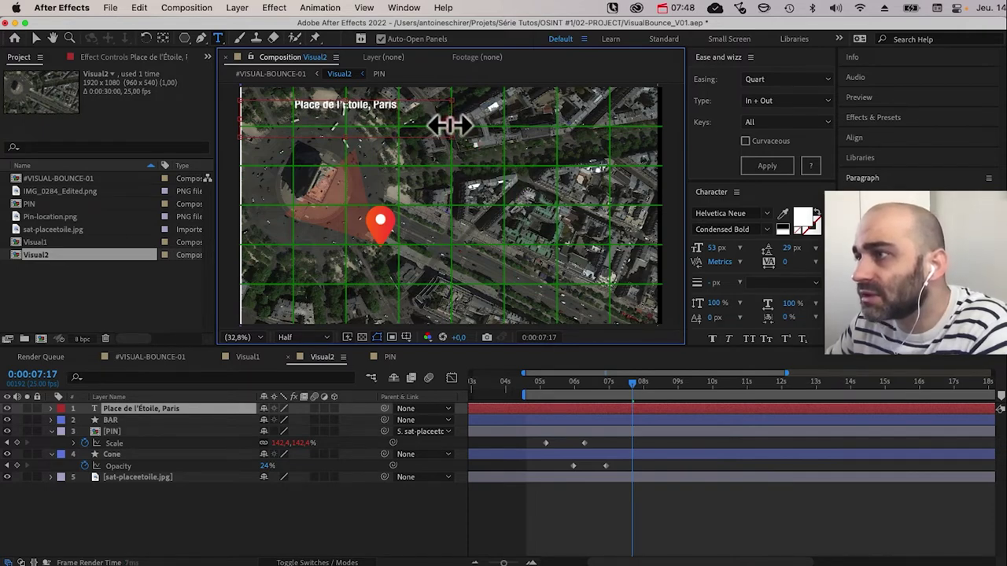
Step: Open the #VISUAL-BOUNCE-01 composition from the mini-flowchart
left_click(417, 532)
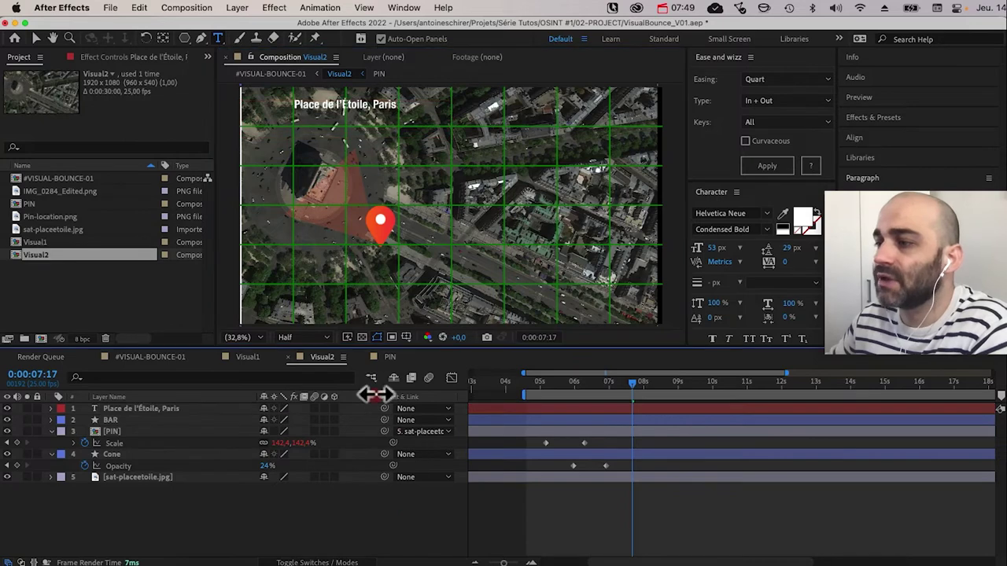
key("Tab")
left_click(335, 380)
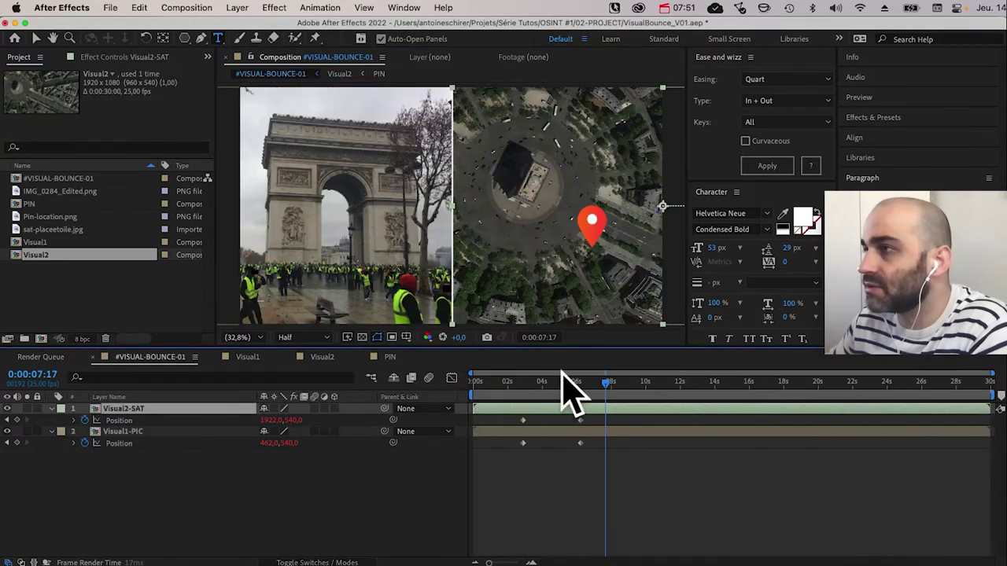
Step: Scrub through the bounce animation and compare it with the QuickTime reference clip
left_click_drag(561, 378, 613, 395)
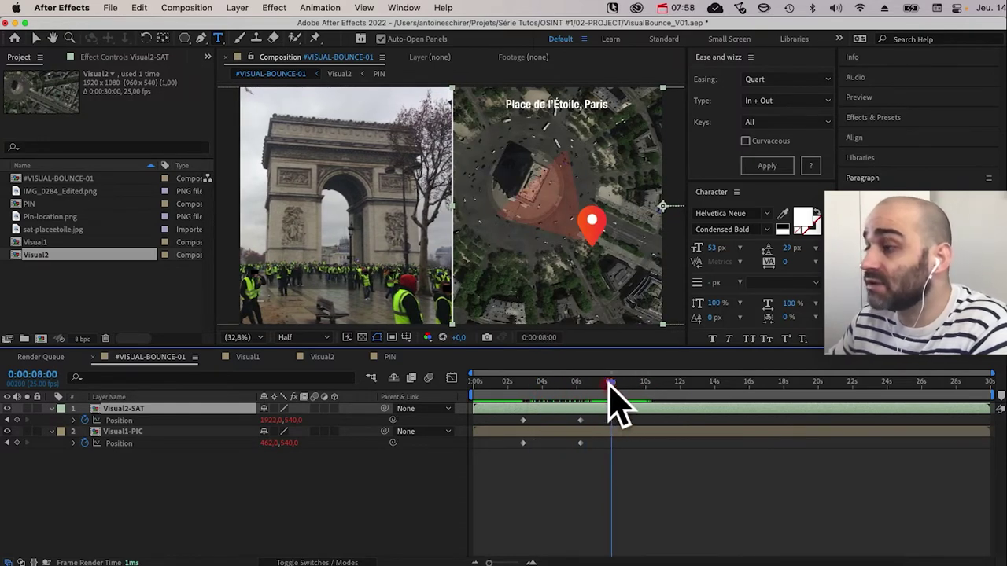
left_click_drag(608, 393, 603, 432)
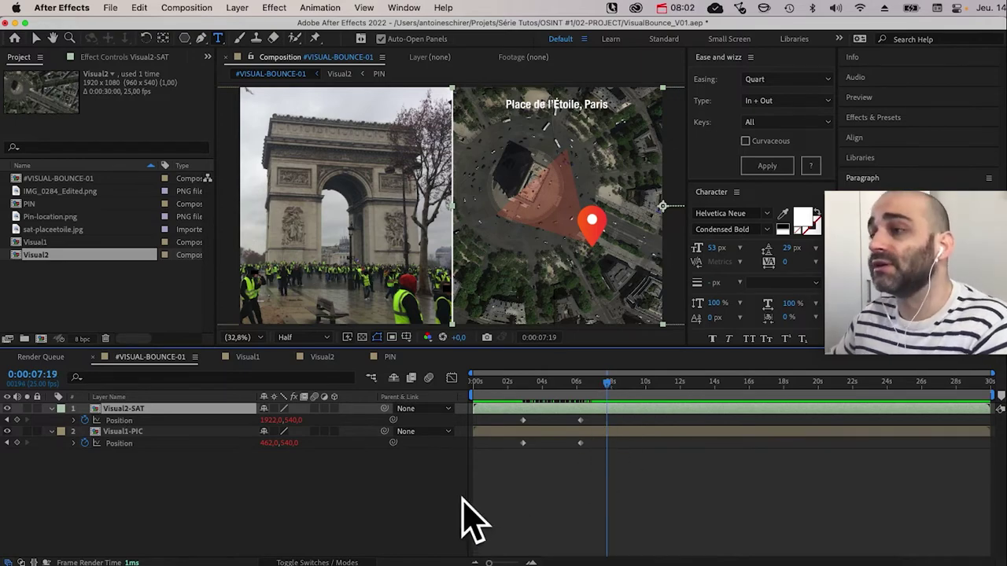
key("super+Tab")
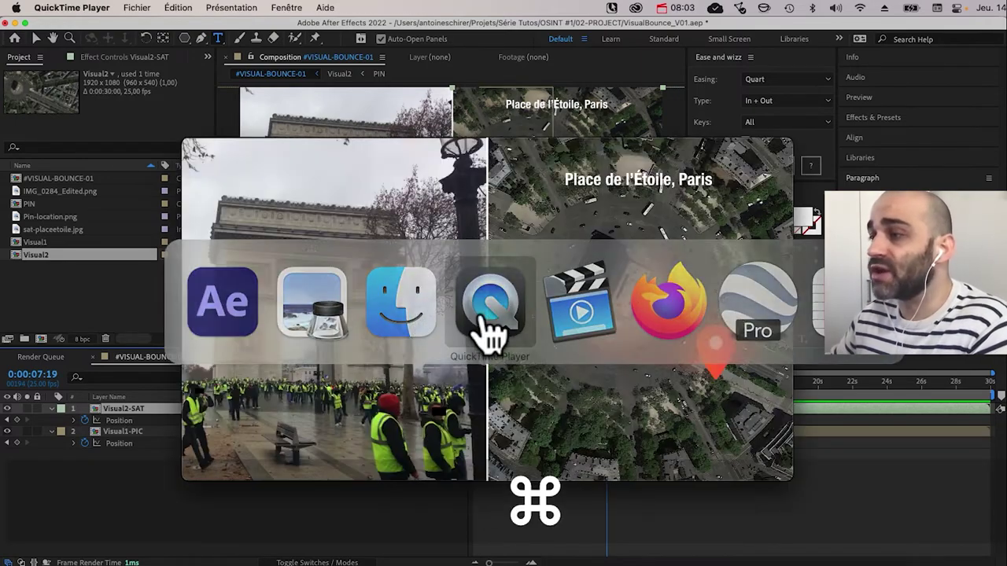
left_click(484, 314)
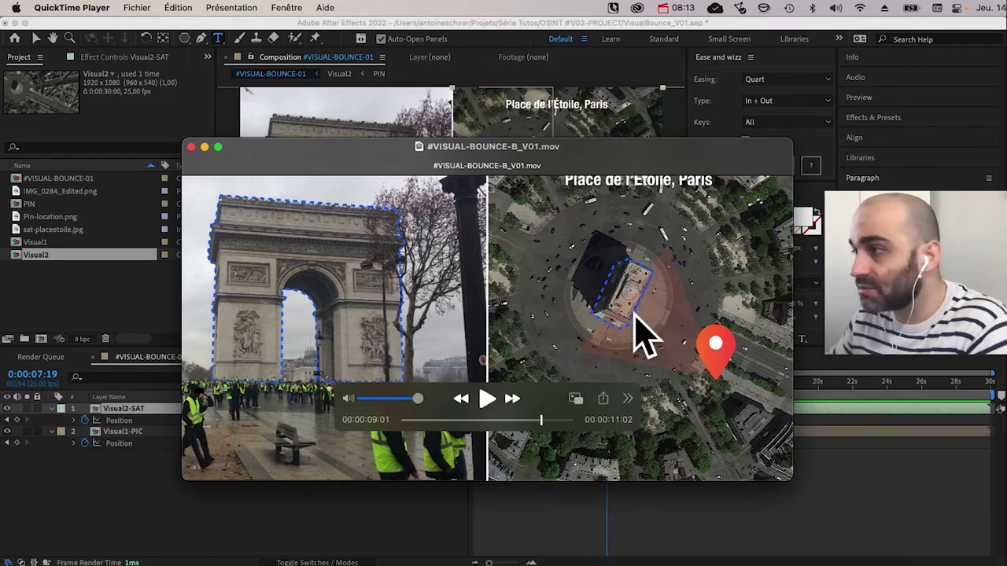
left_click(370, 543)
Step: Collapse all layers' expanded Position properties and deselect
key("super+a")
key("u")
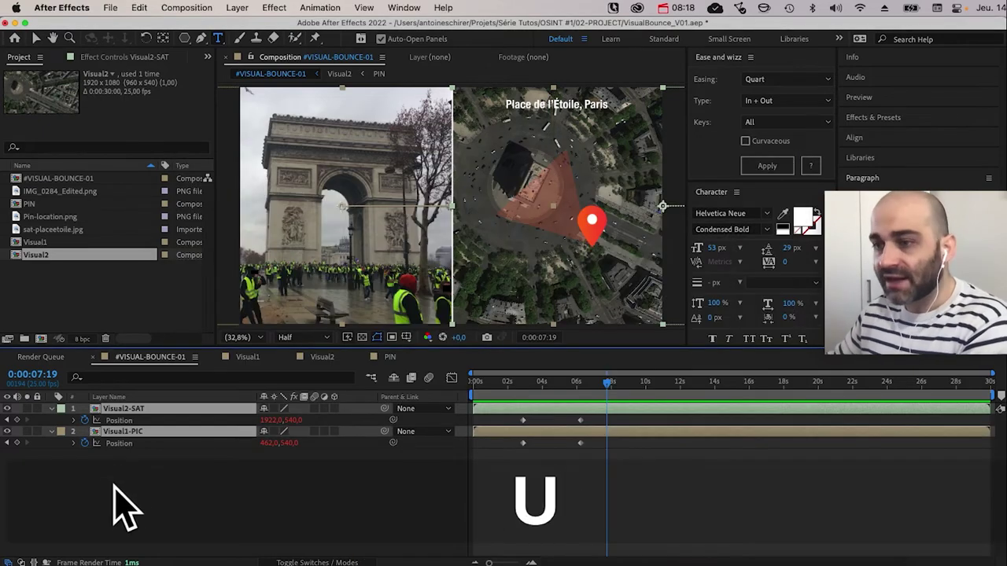
left_click(134, 477)
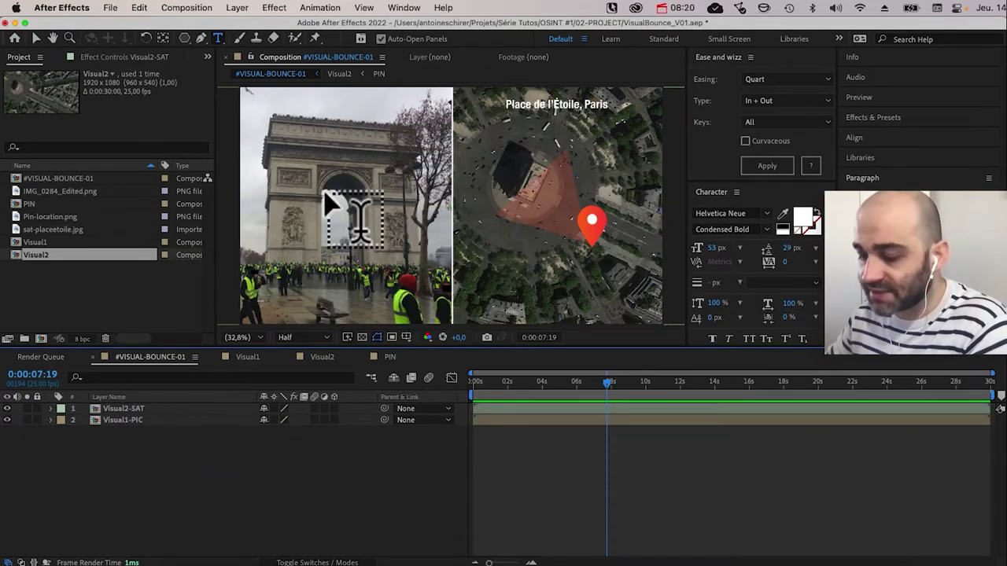
Step: Open the Visual1 precomp from the Visual1-PIC layer
key("v")
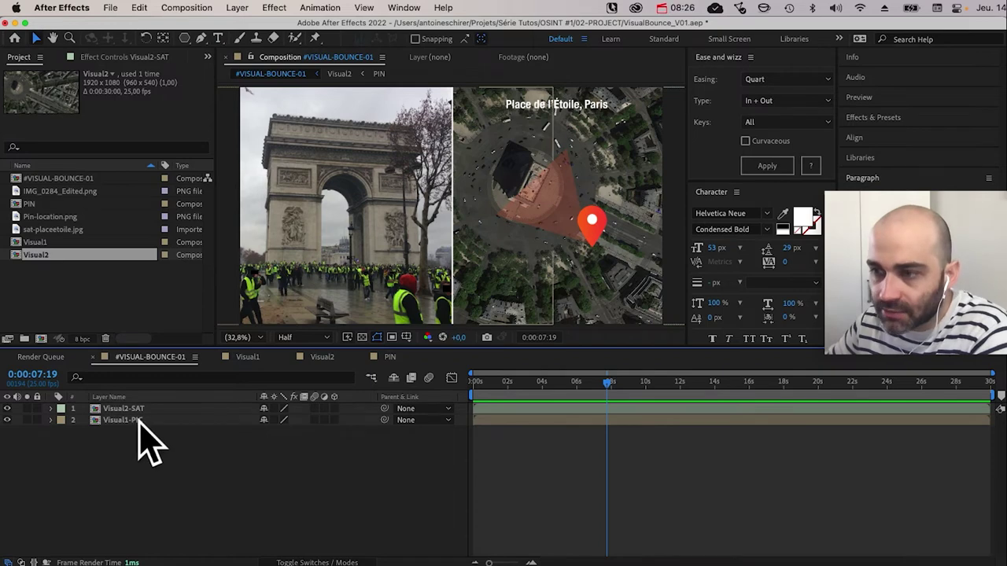
left_click(135, 421)
double_click(138, 423)
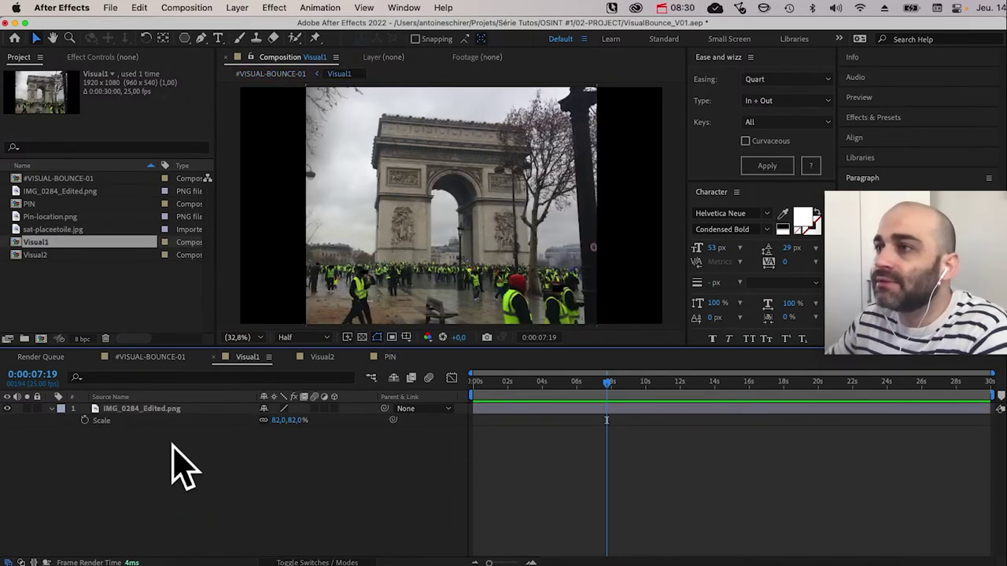
Step: Start a Pen path at the arch's top-left corner and zoom to 100%
left_click(200, 39)
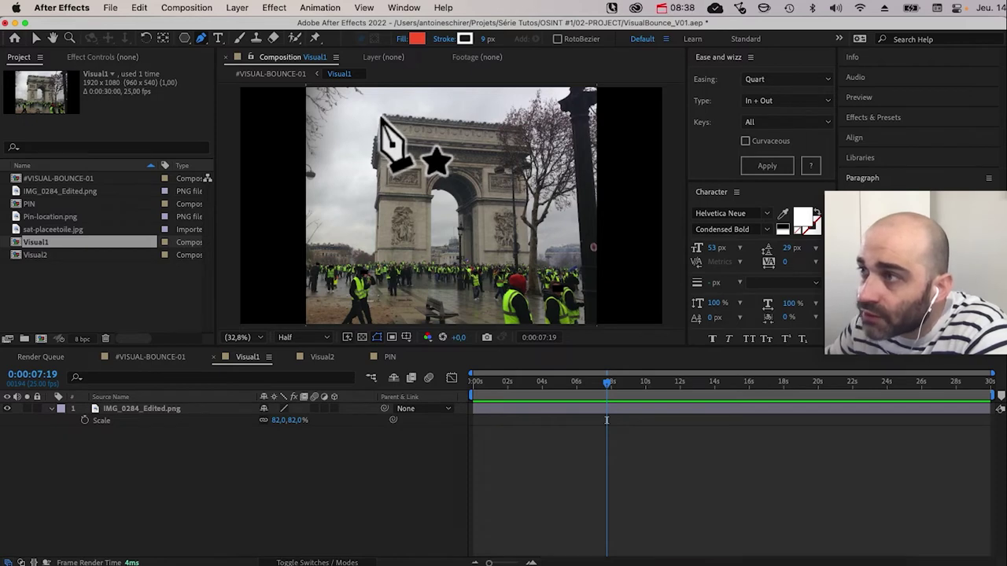
left_click(380, 115)
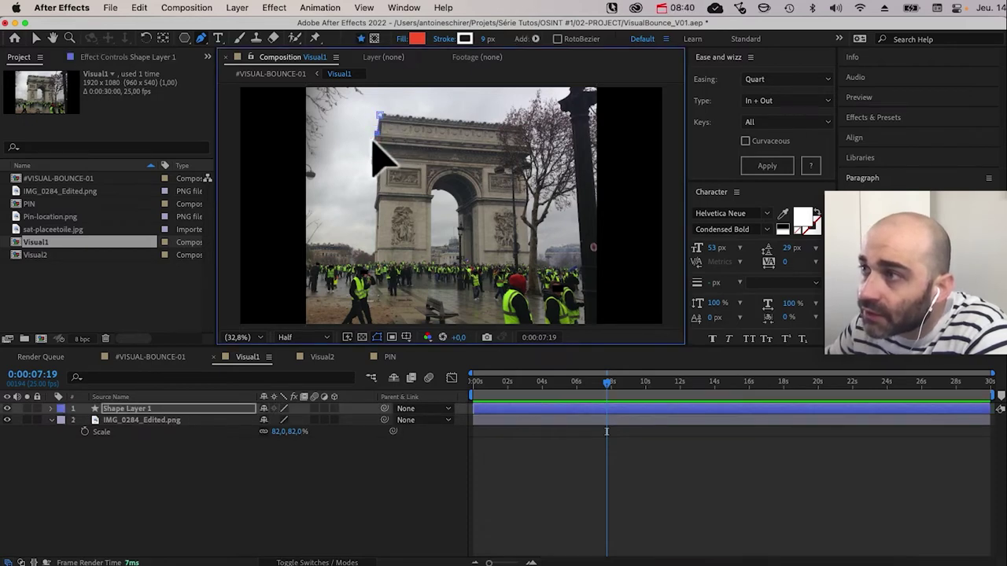
left_click_drag(373, 142, 370, 169)
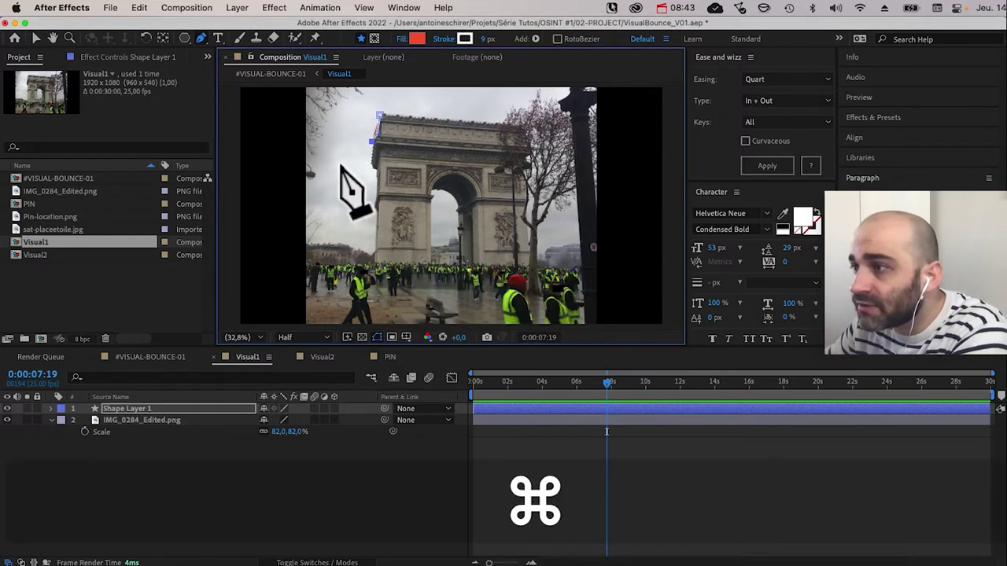
key("super+equal")
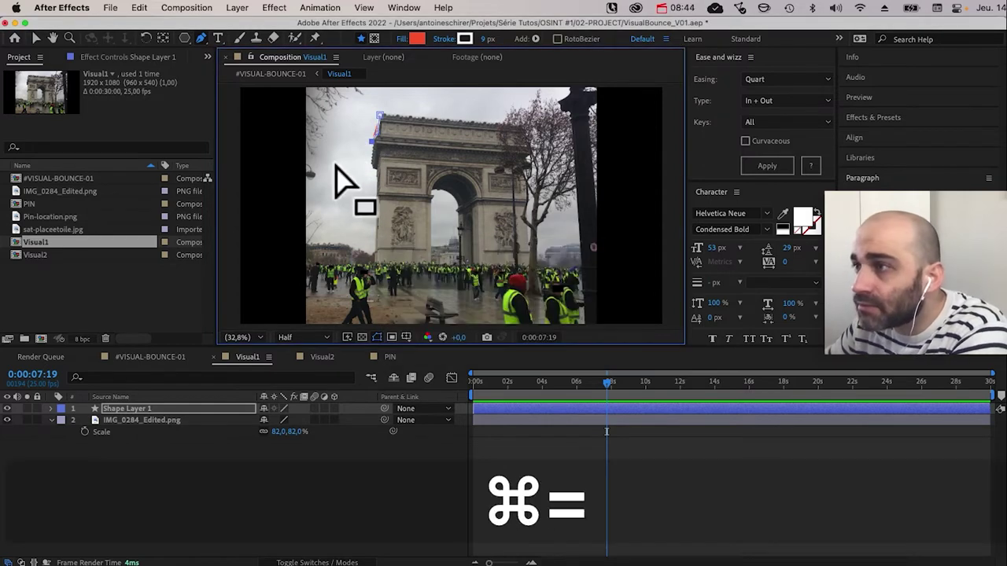
key("super+equal")
key("super+equal")
key("super+equal")
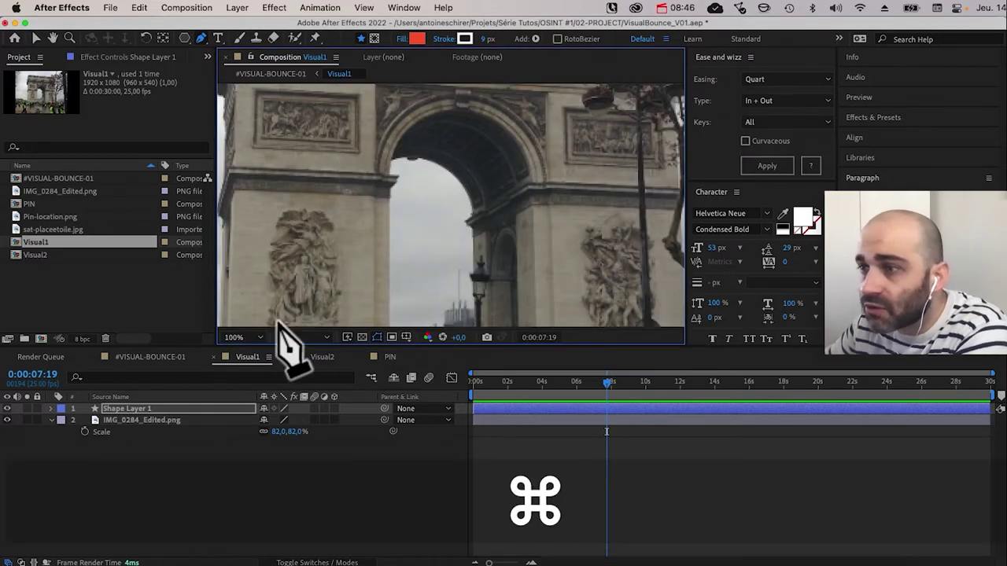
Step: Add Pen vertices down the arch's left edge, panning between points
key("space")
left_click_drag(299, 139, 512, 214)
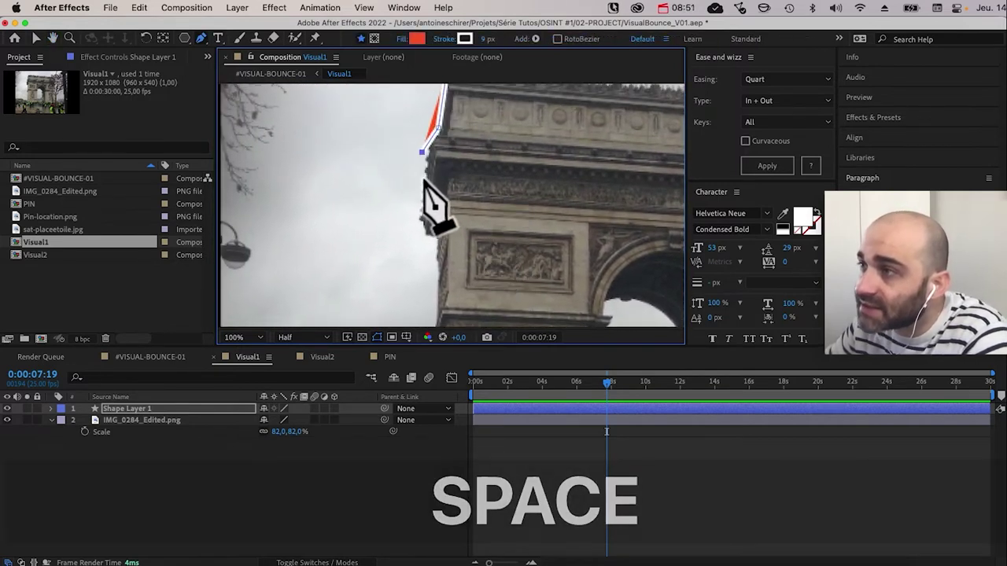
left_click(424, 179)
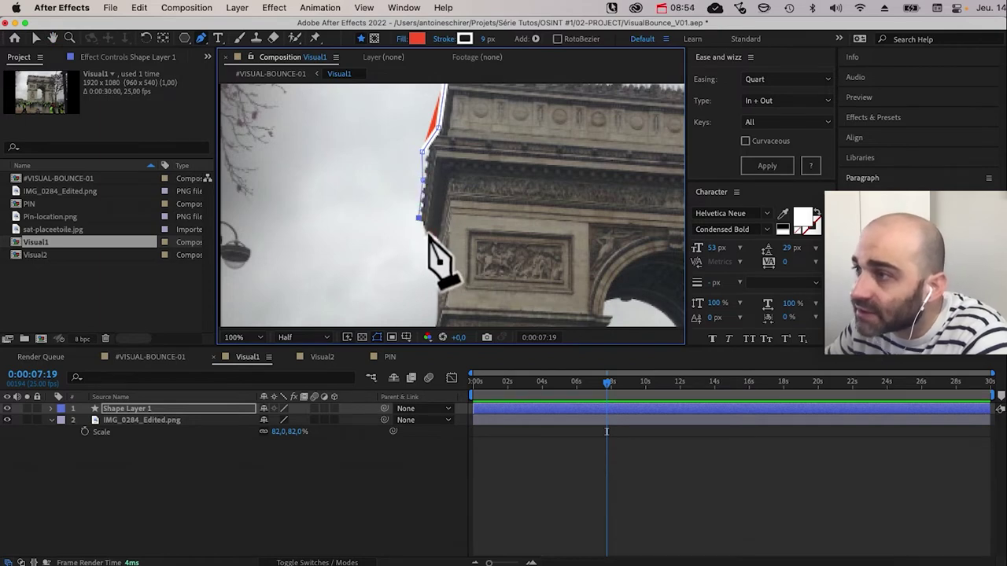
left_click(431, 161)
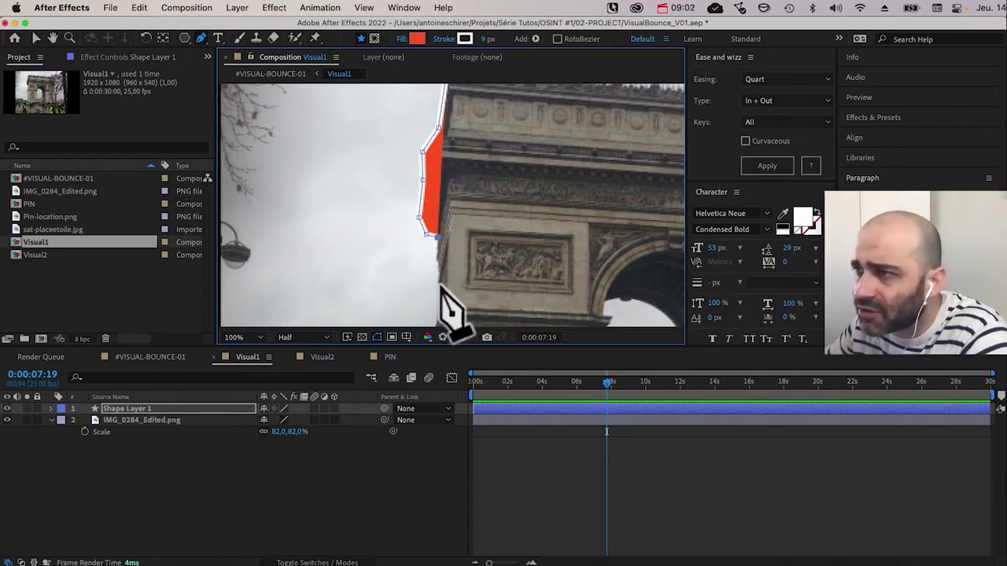
key("space")
left_click_drag(442, 289, 445, 168)
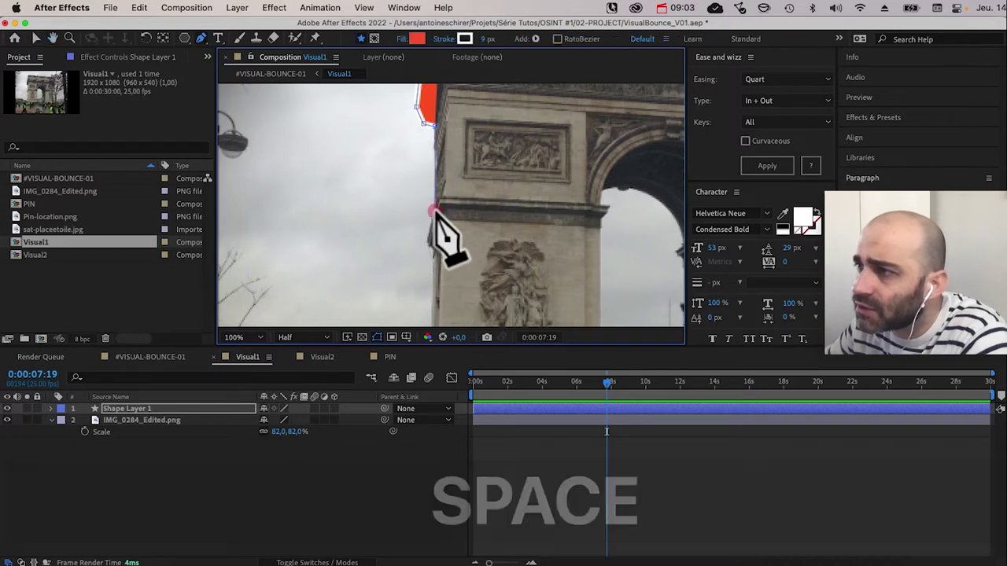
left_click(433, 211)
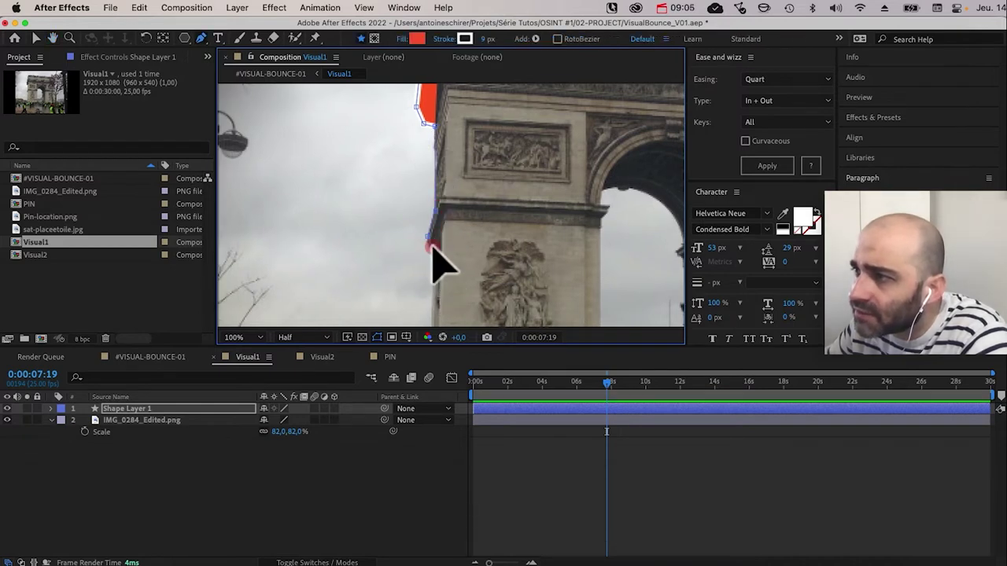
Step: Extend the path to the left pillar's base and expand Shape Layer 1's properties
key("space")
left_click_drag(449, 306, 439, 177)
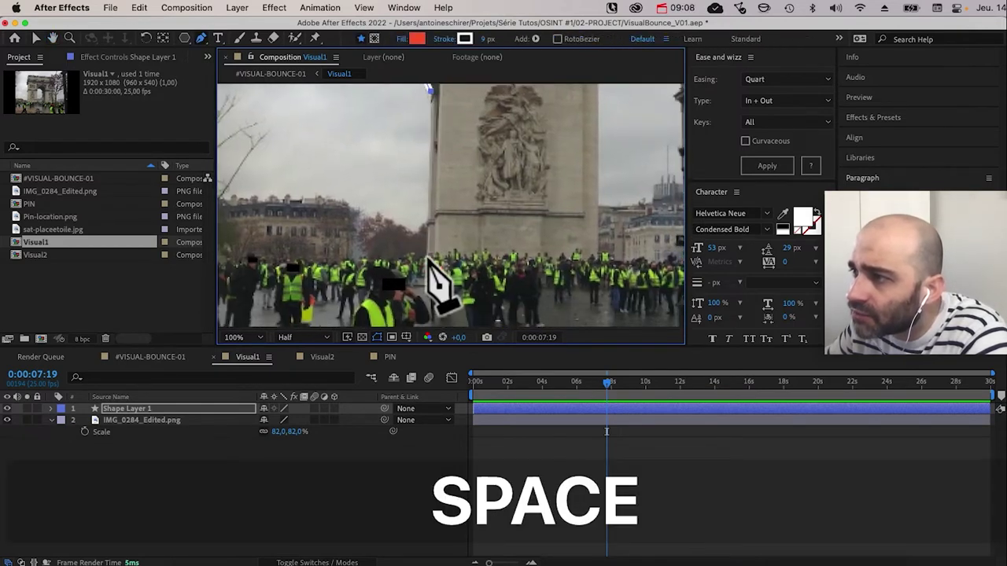
left_click(606, 256)
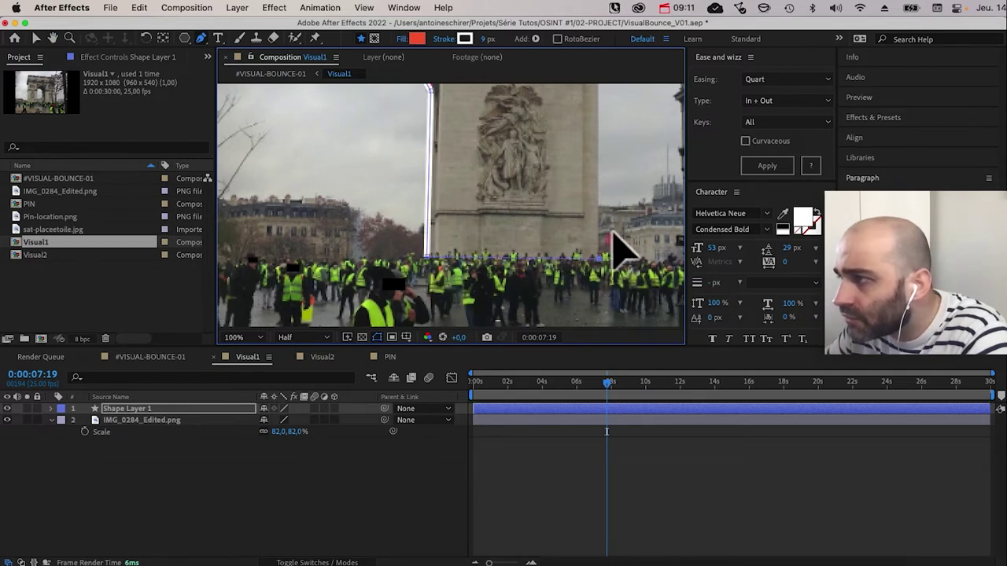
key("space")
left_click_drag(566, 185, 522, 233)
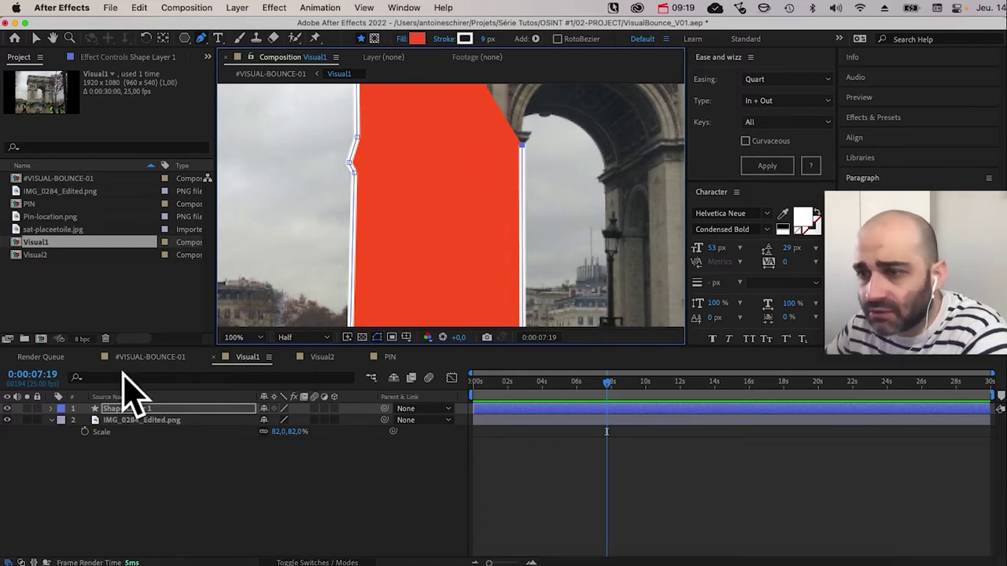
left_click(52, 409)
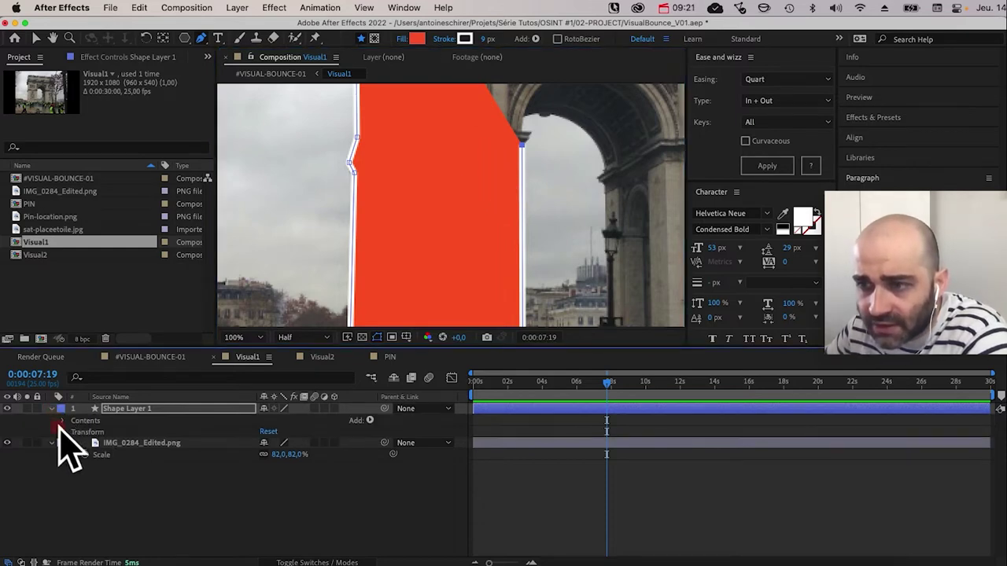
Step: Delete Fill 1 from Shape 1 to remove the shape's red fill
left_click(63, 421)
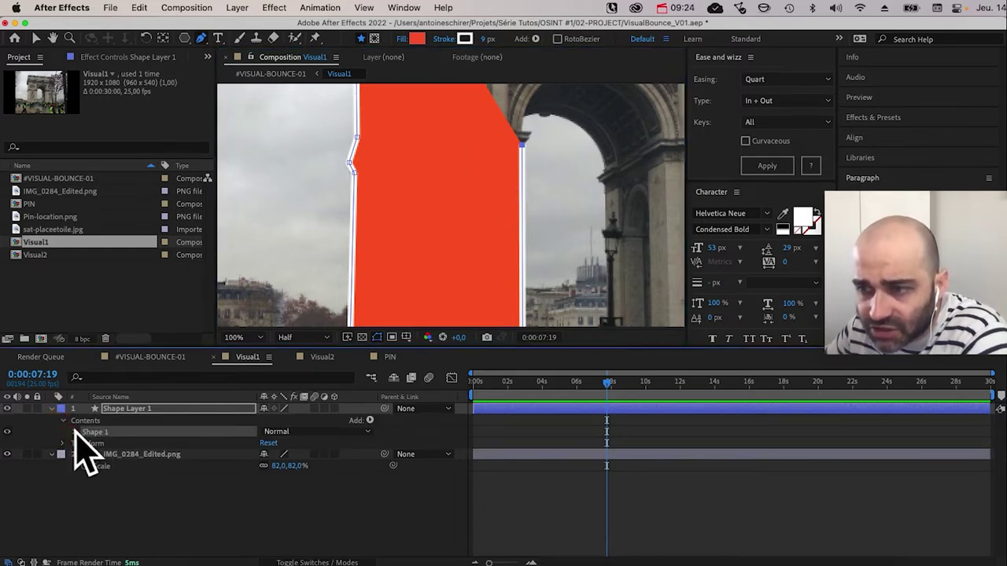
left_click(75, 432)
left_click(108, 465)
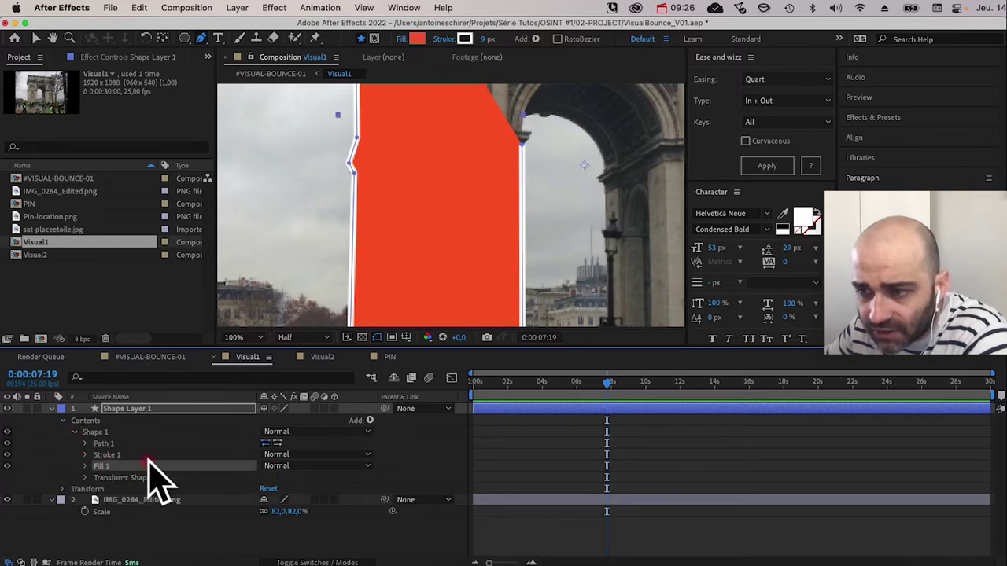
key("BackSpace")
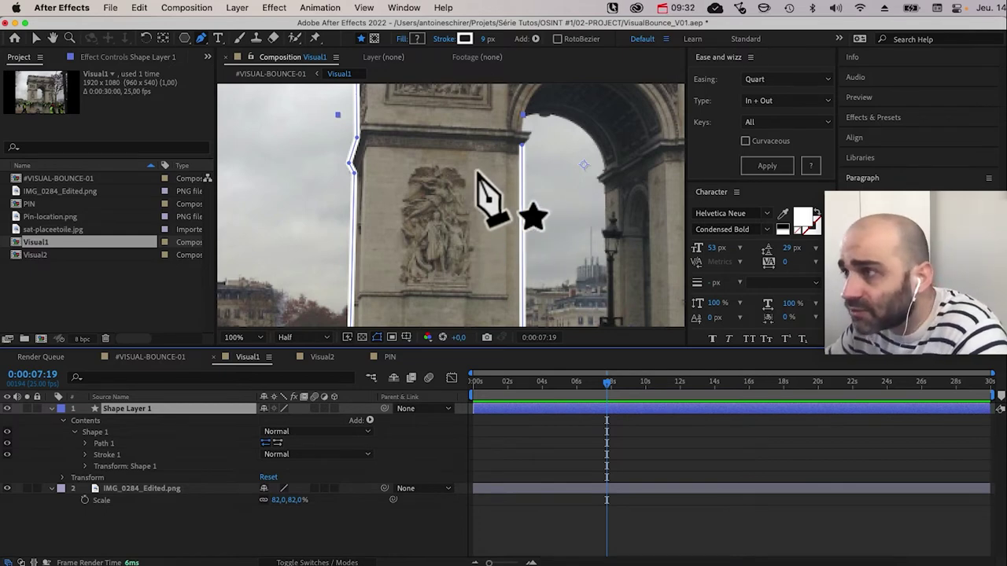
Step: Undo the stray second shape, zoom out, and select Path 1's path to show its vertices
left_click(557, 144)
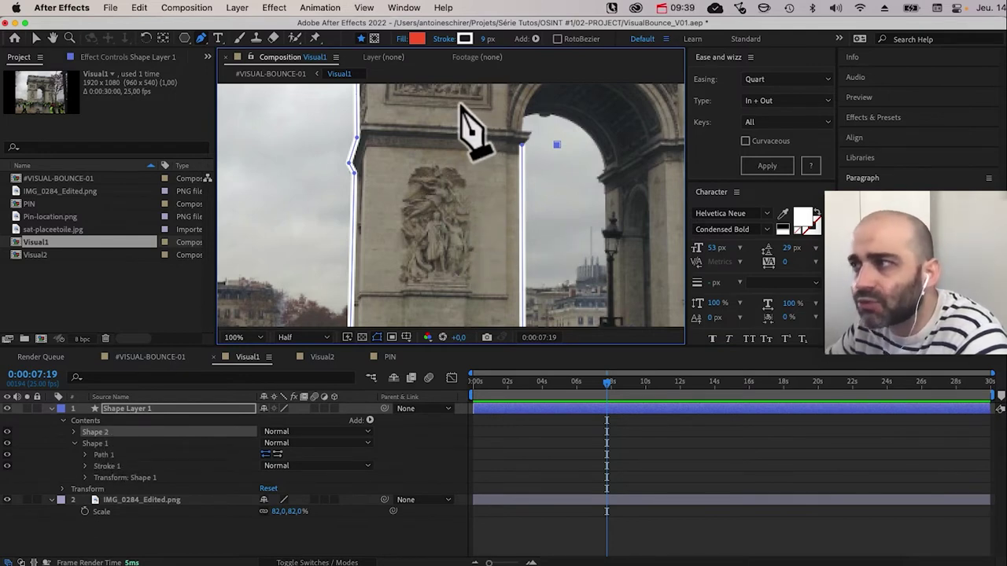
key("super+z")
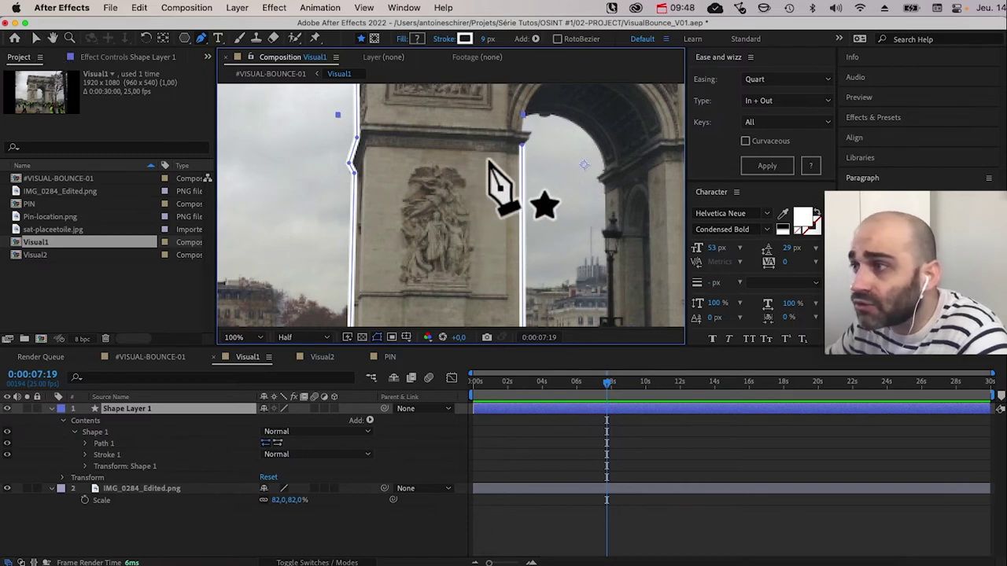
key("v")
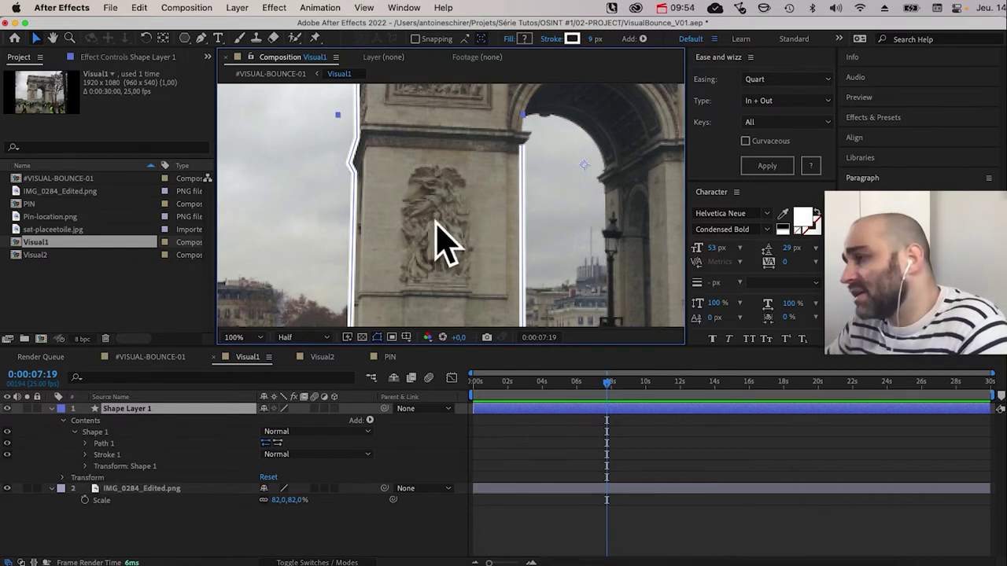
key("super+minus")
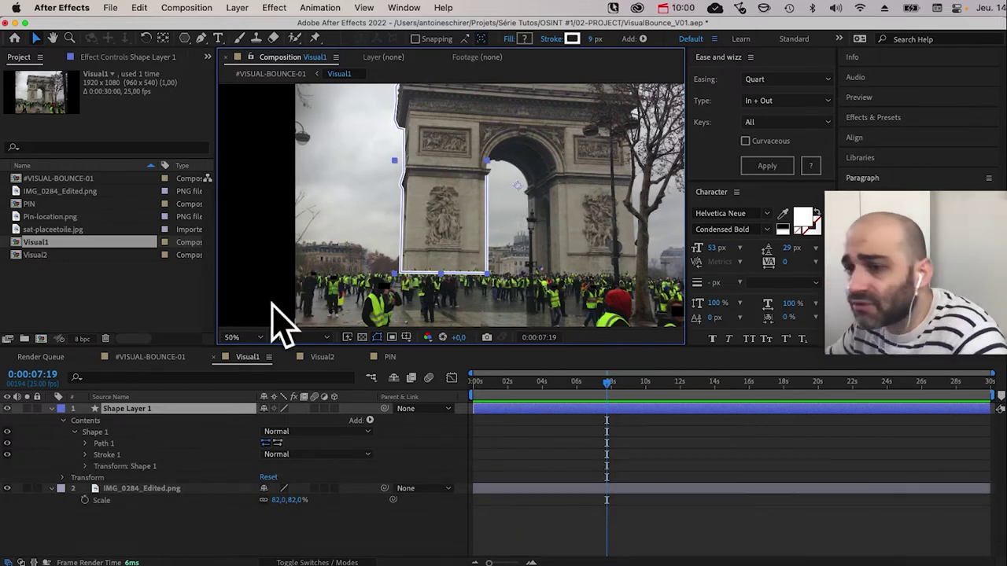
left_click(86, 444)
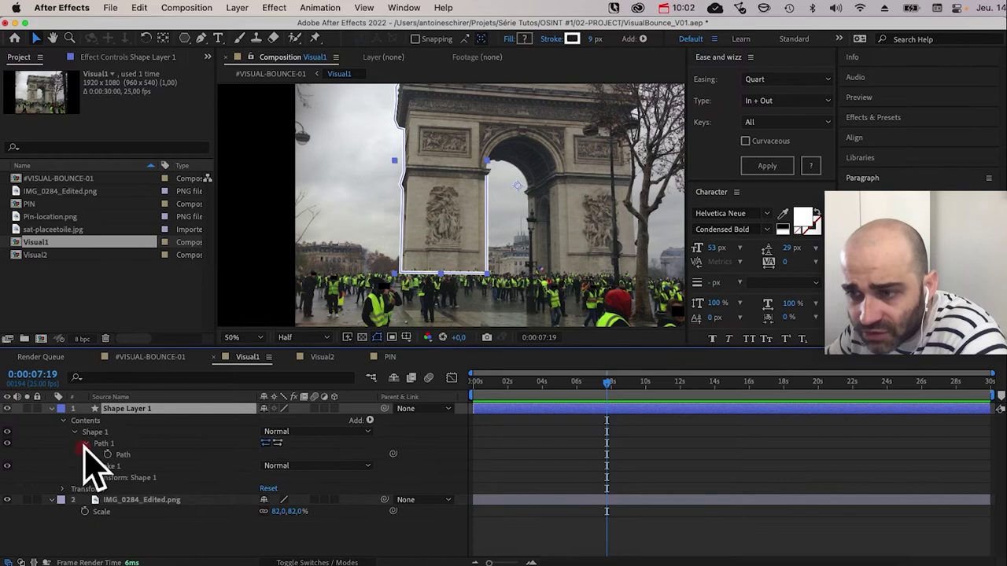
left_click(135, 460)
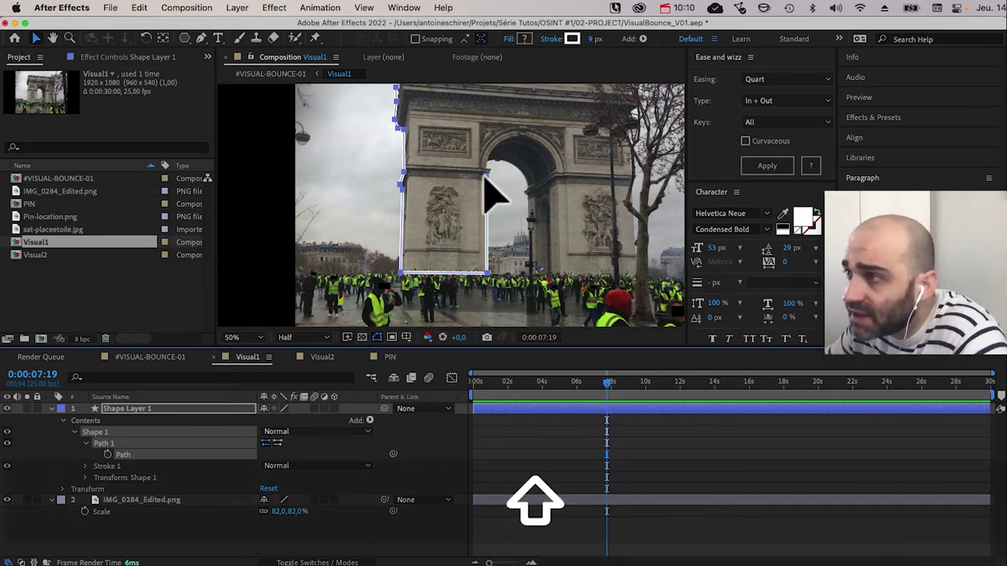
left_click(493, 213)
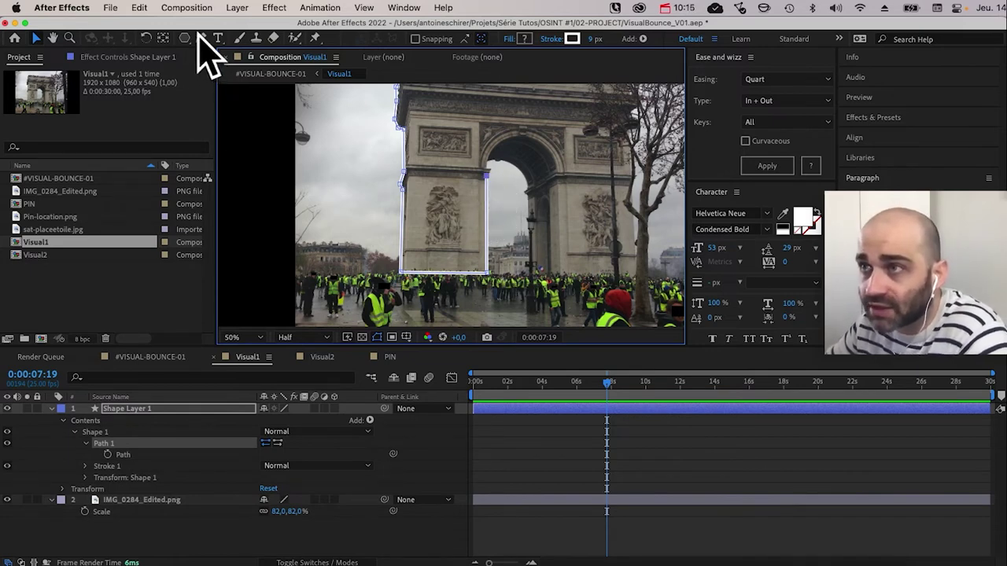
Step: Resume the pen path from its end vertex and add curved points along the arch's inner curve
left_click(201, 38)
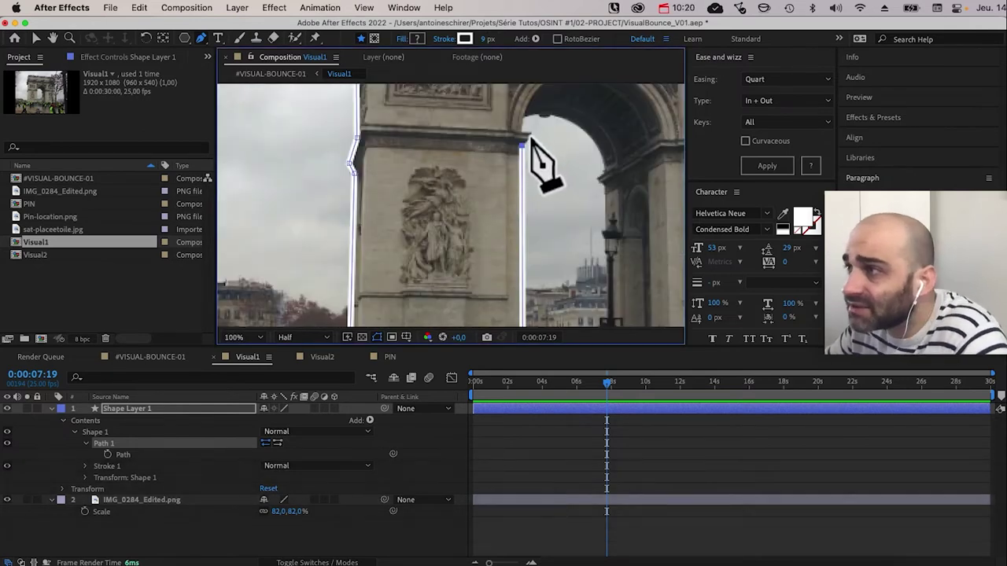
left_click(528, 136, "super")
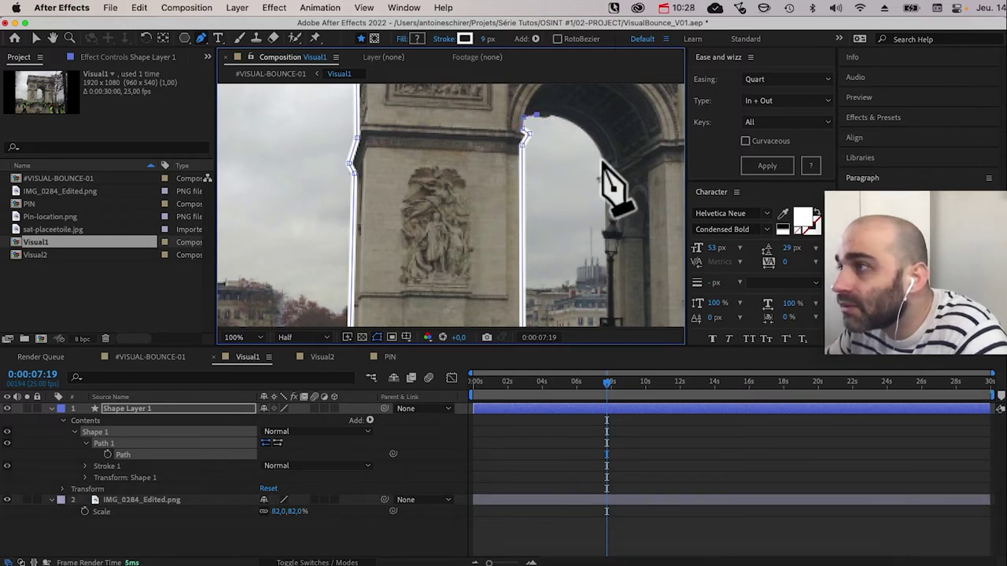
left_click_drag(602, 170, 615, 206)
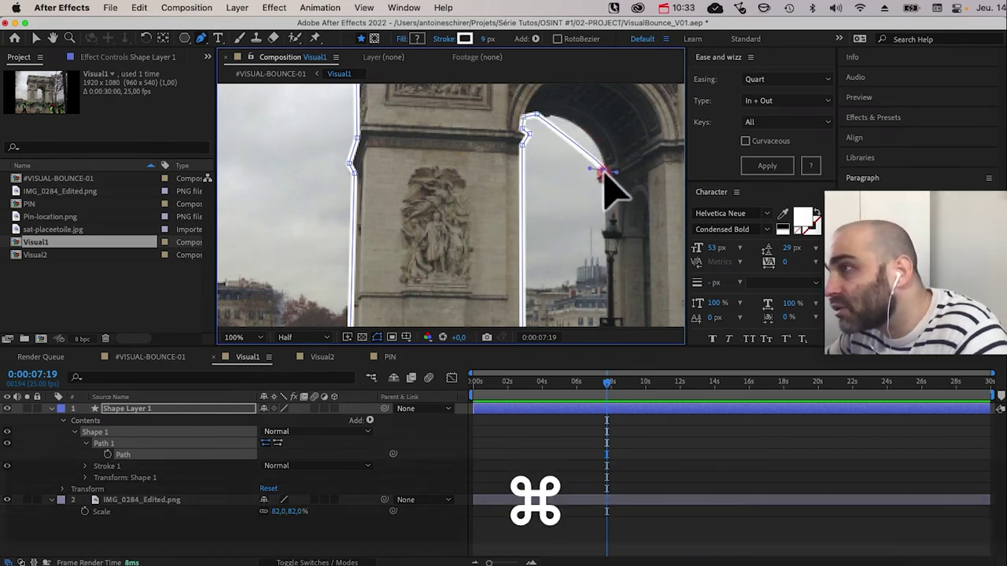
key("super+z")
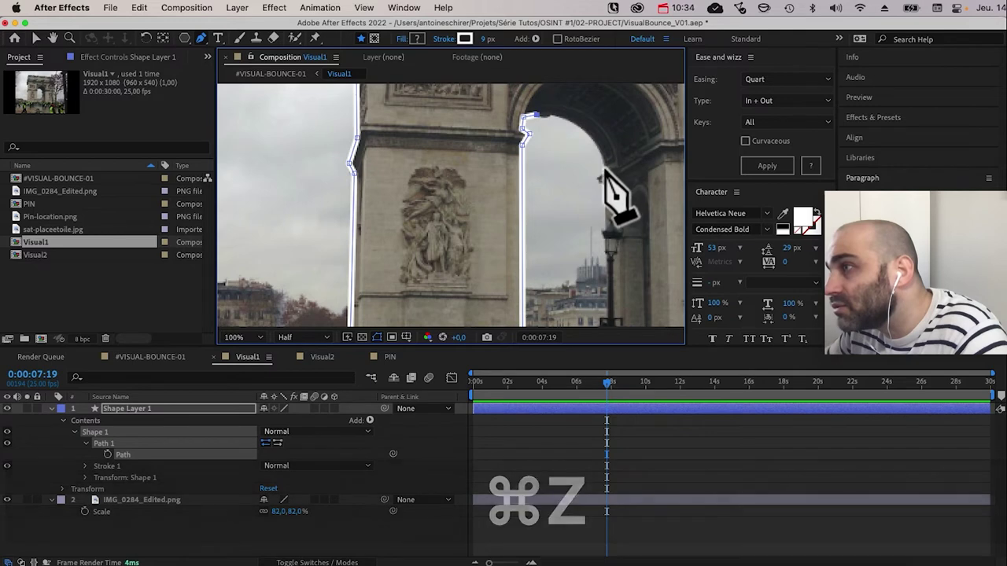
left_click_drag(601, 172, 606, 232)
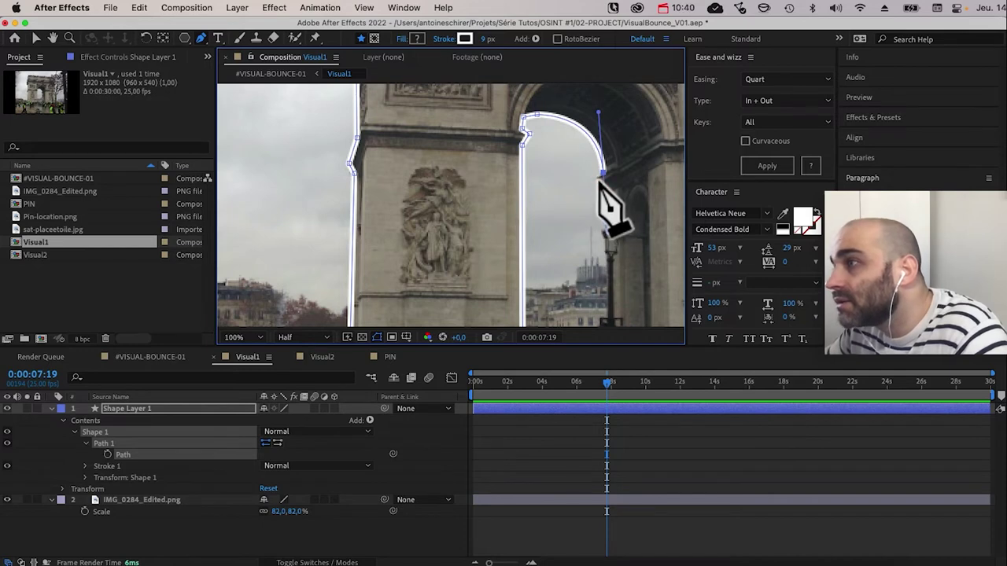
left_click(603, 170)
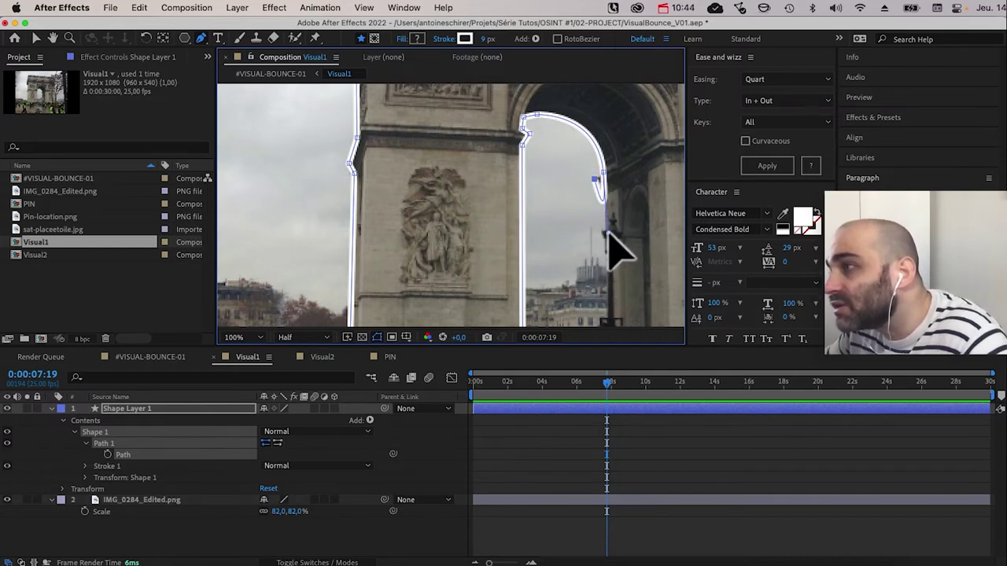
key("alt")
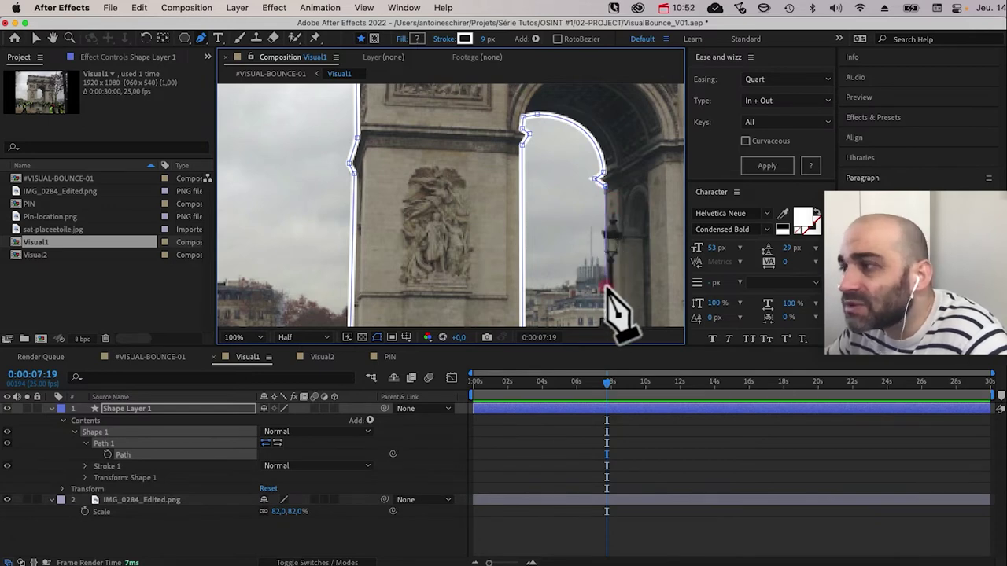
Step: Extend the outline up the monument's side and across the cornice, close it, then fit the view
key("space")
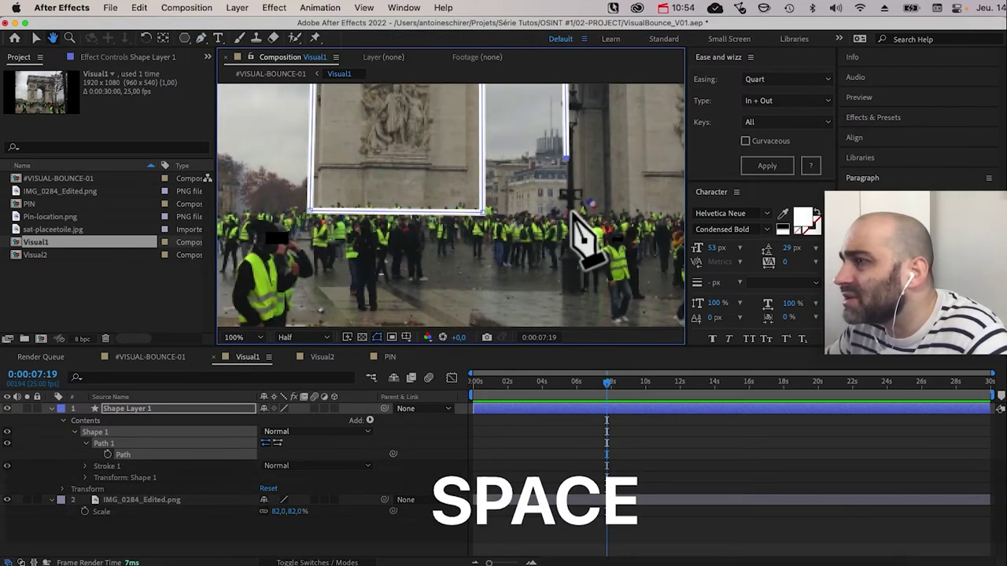
key("space")
left_click_drag(557, 231, 521, 232)
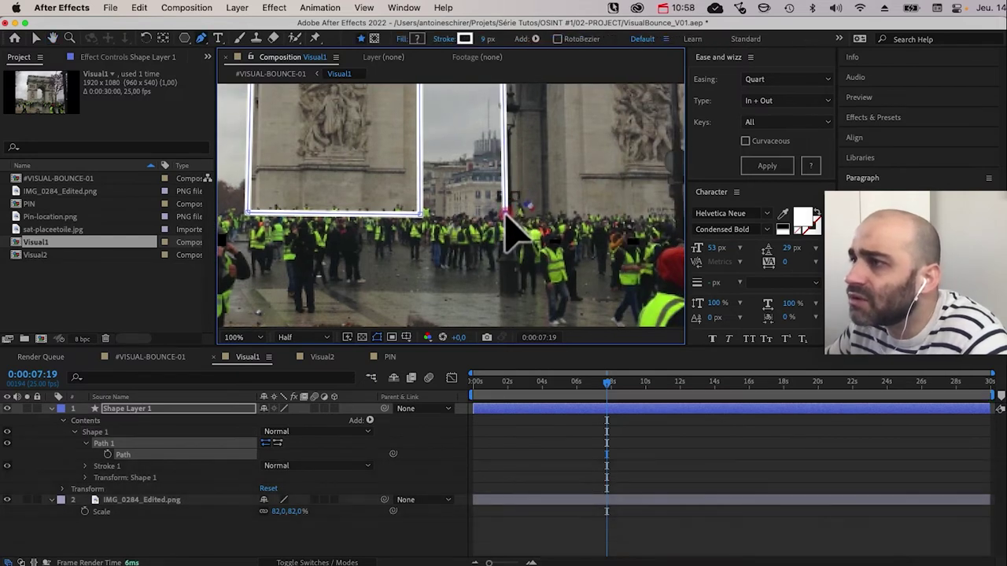
key("space")
left_click_drag(533, 259, 416, 247)
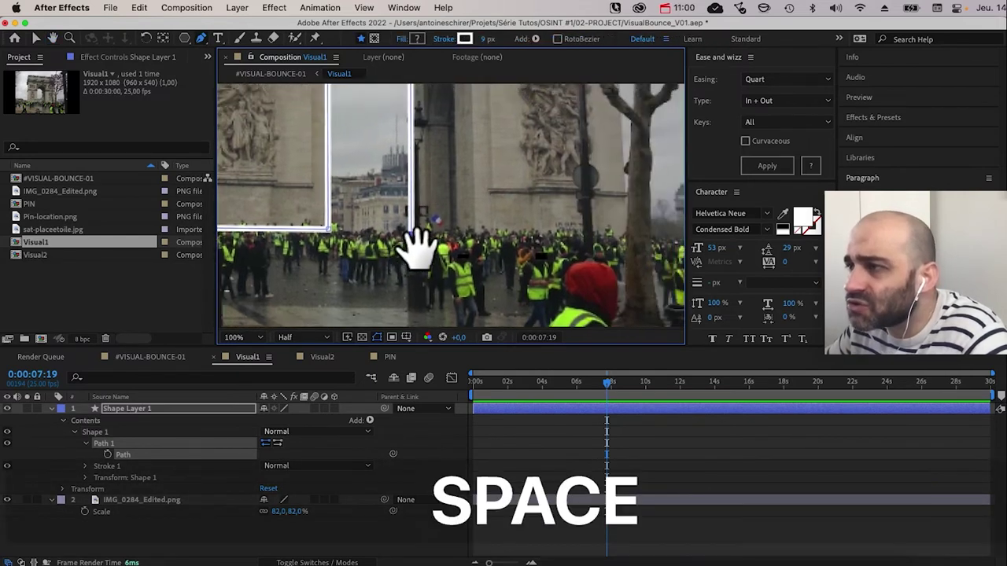
key("space")
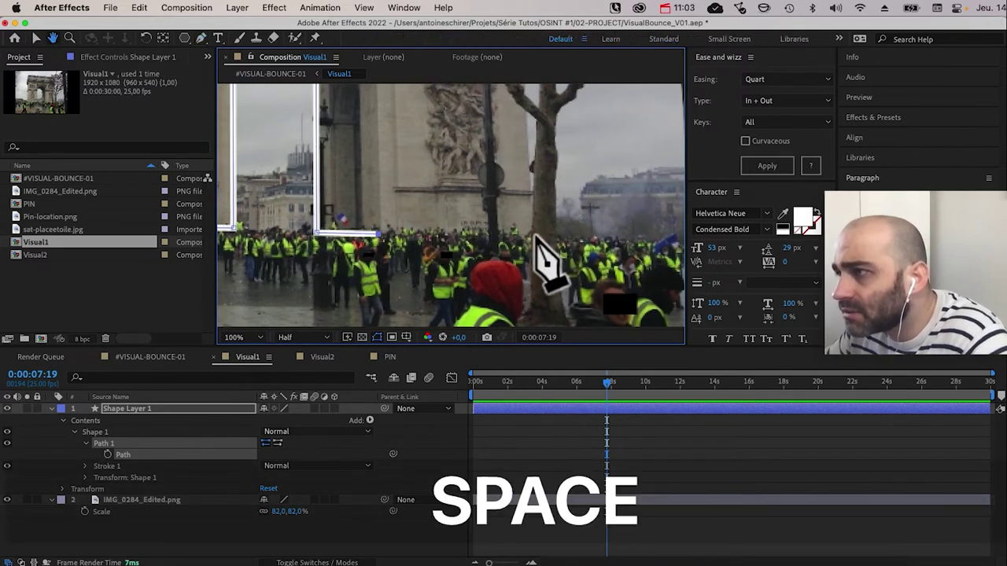
key("space")
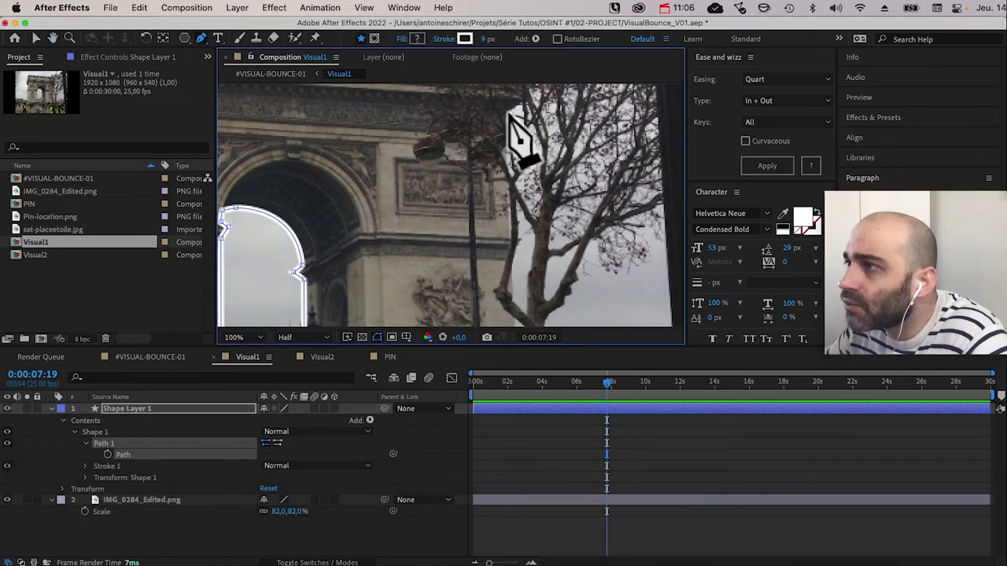
left_click_drag(510, 113, 525, 102)
key("space")
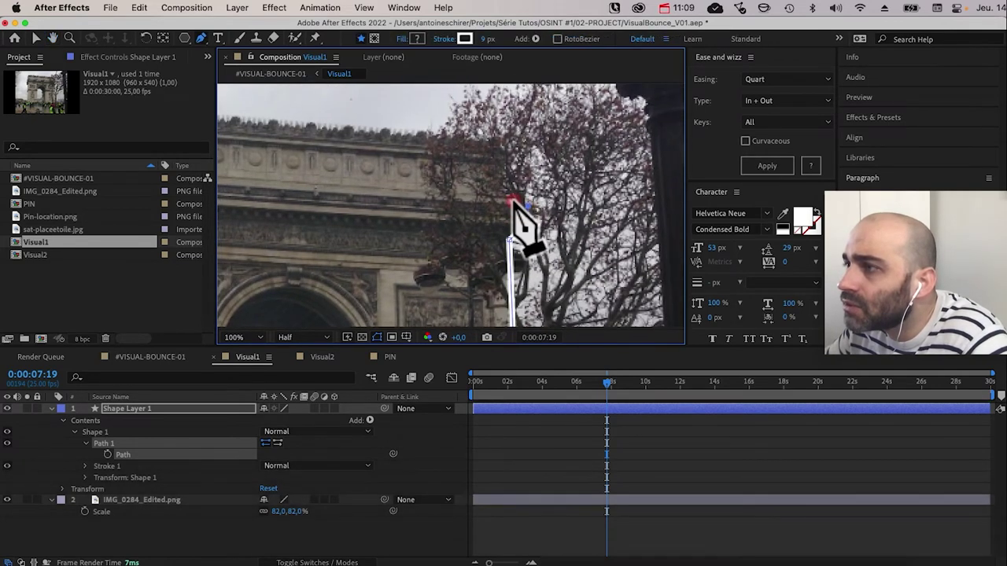
left_click_drag(524, 223, 512, 154)
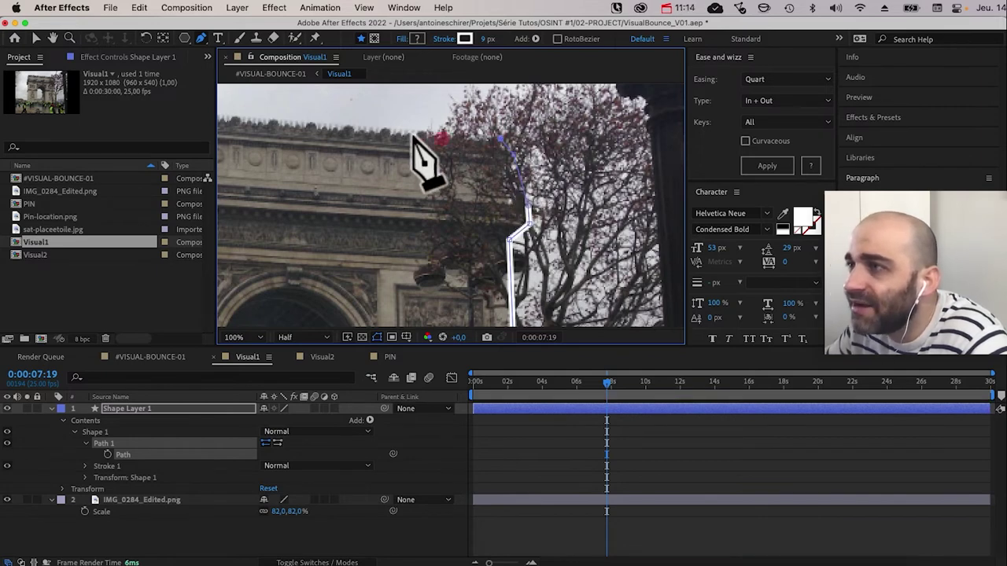
key("space")
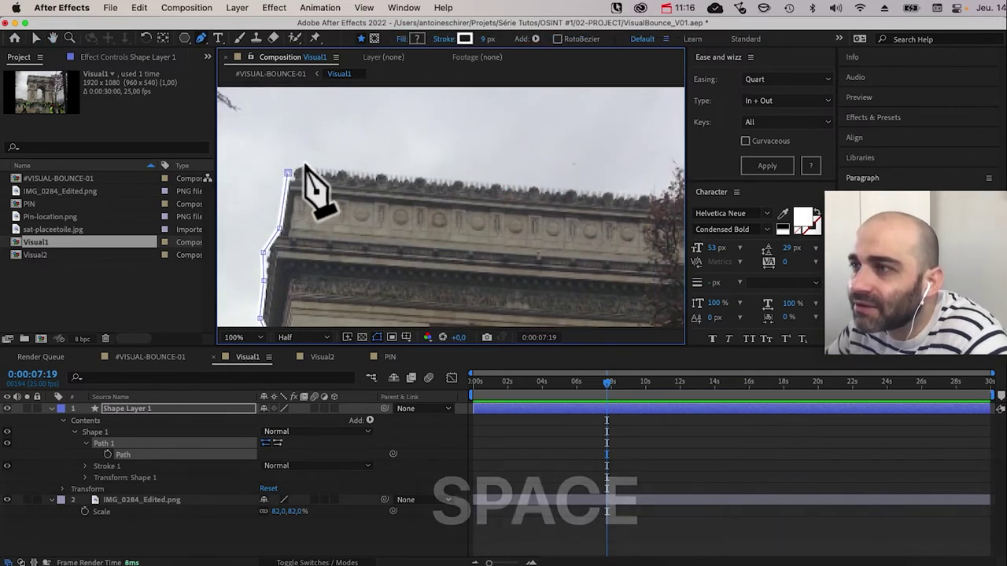
left_click(303, 167)
left_click(288, 172)
left_click(287, 172)
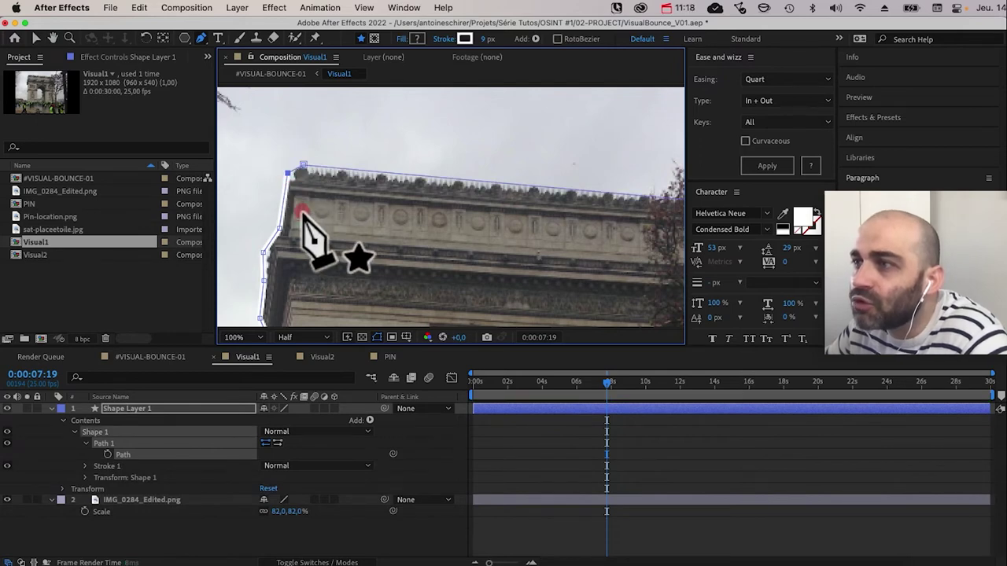
left_click(244, 337)
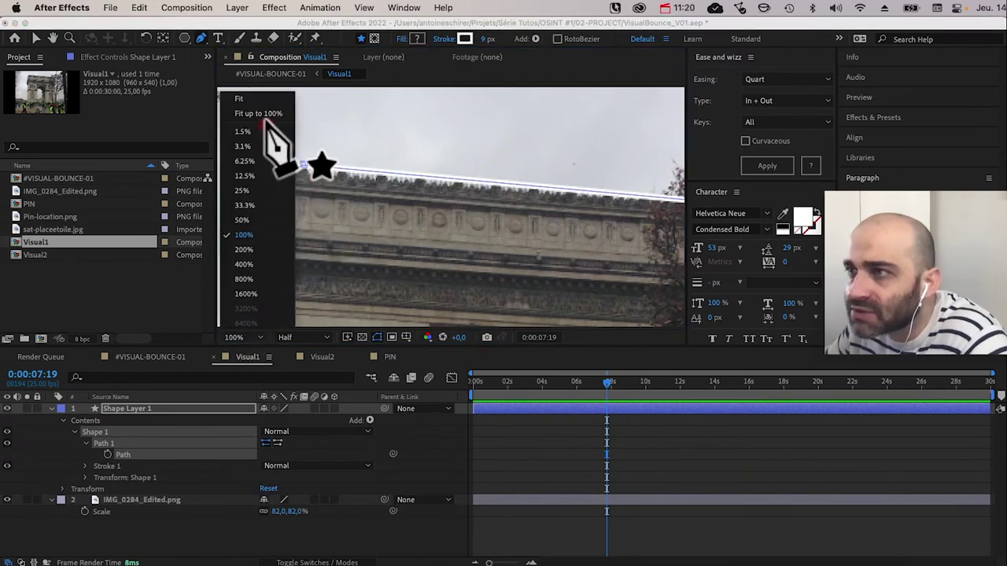
left_click(239, 99)
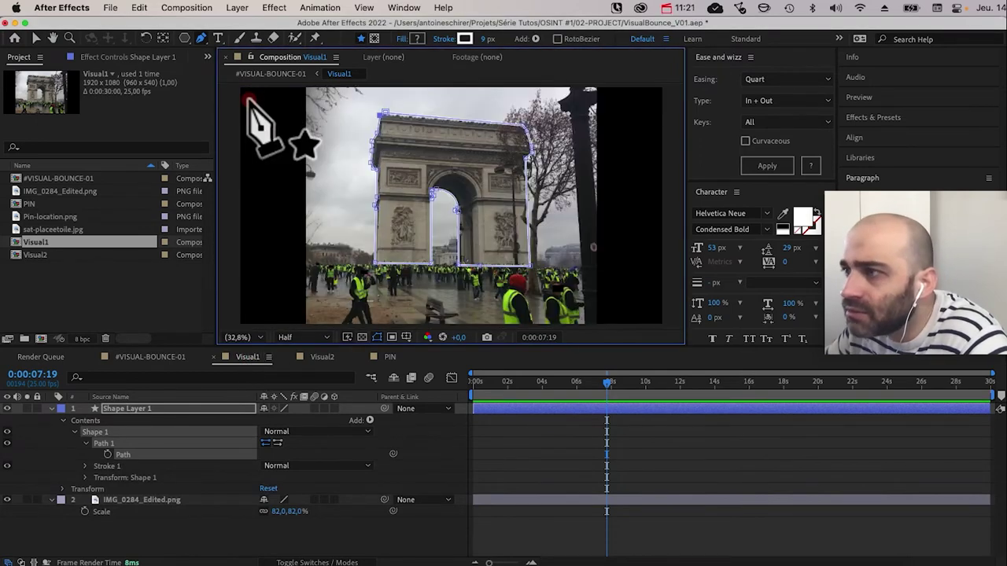
Step: Select the outline path and zoom to 200% on the arch's upper-left corner
left_click(449, 460)
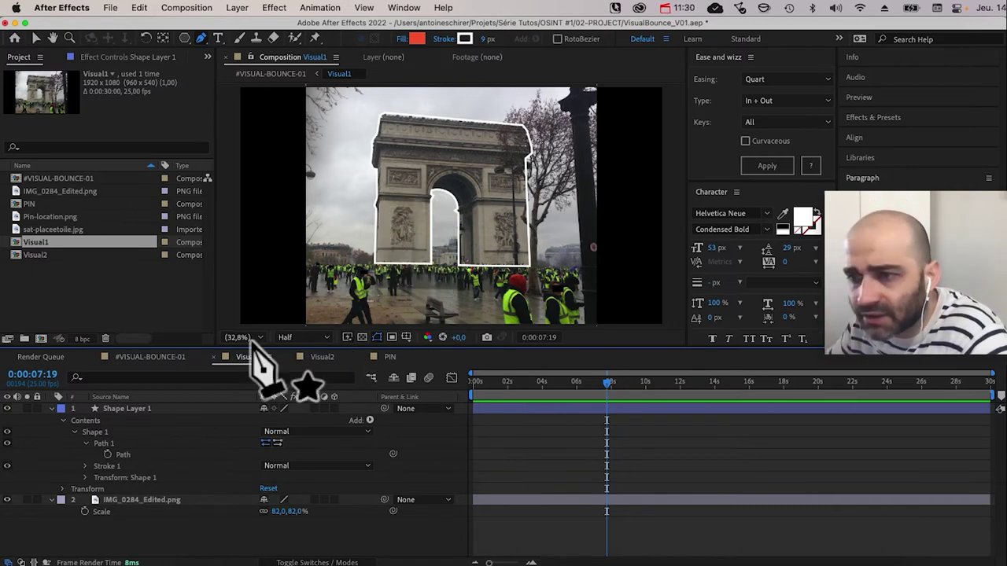
left_click(124, 455)
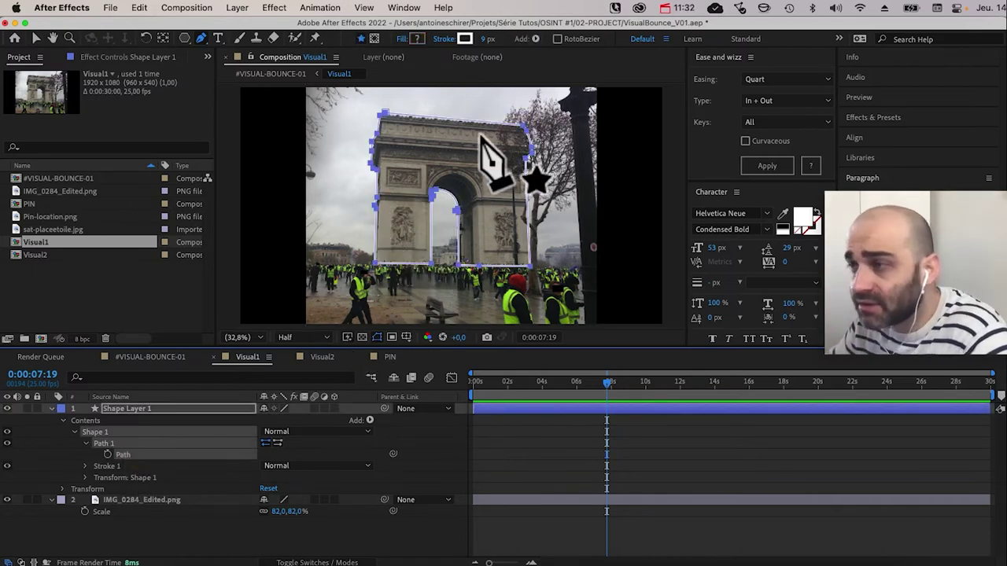
key("super+equal")
key("super+equal")
key("super+equal")
key("super+equal")
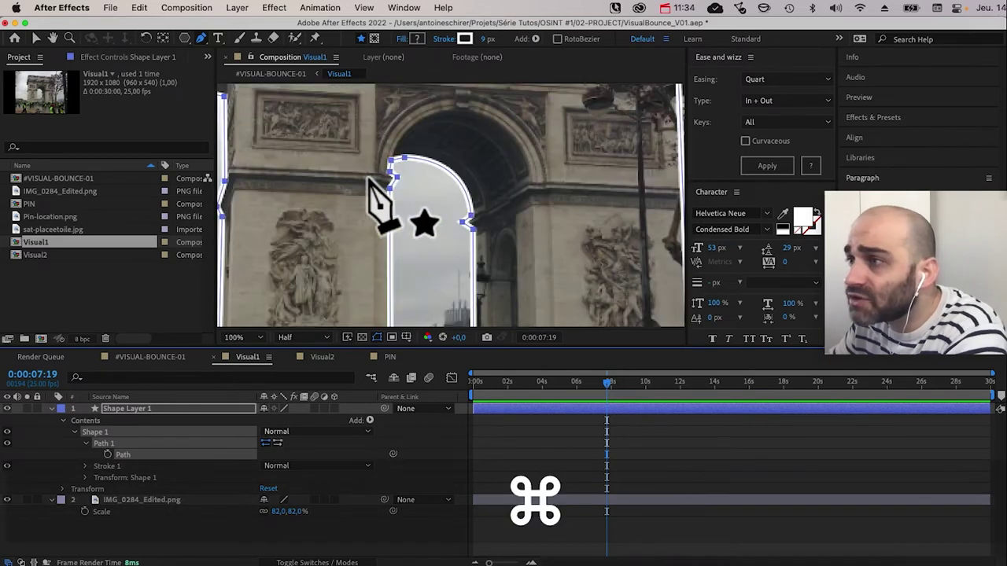
key("space")
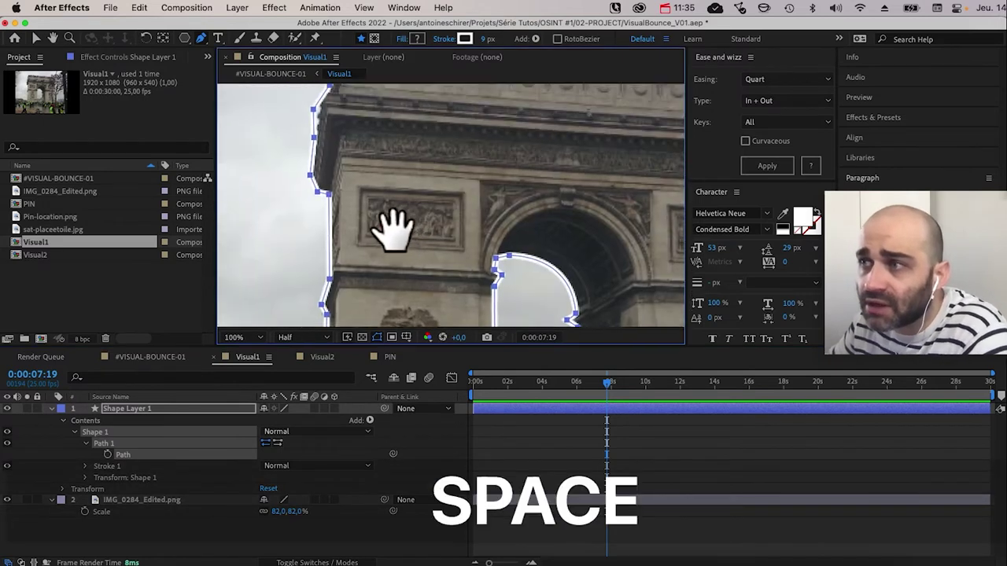
left_click_drag(393, 225, 427, 241)
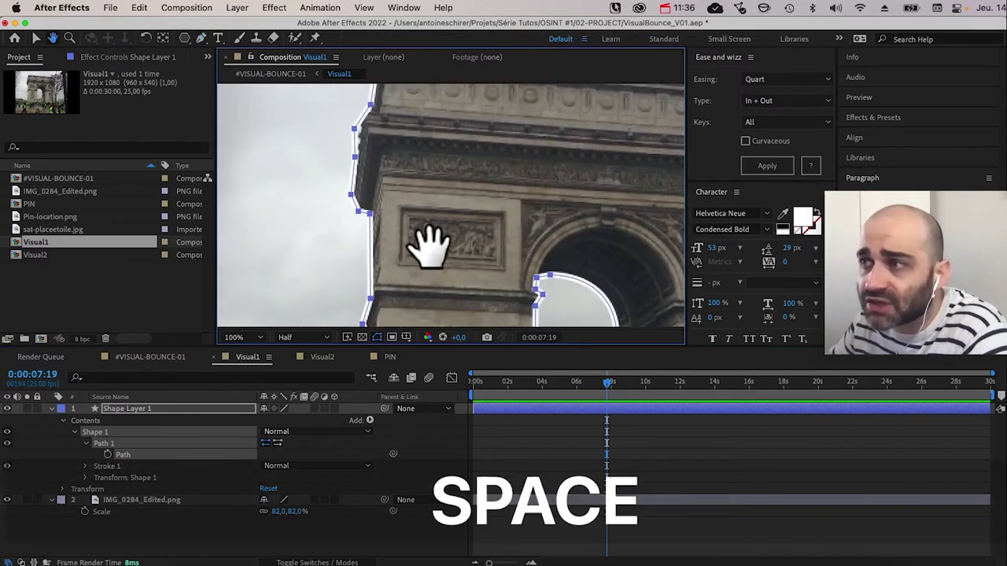
key("g")
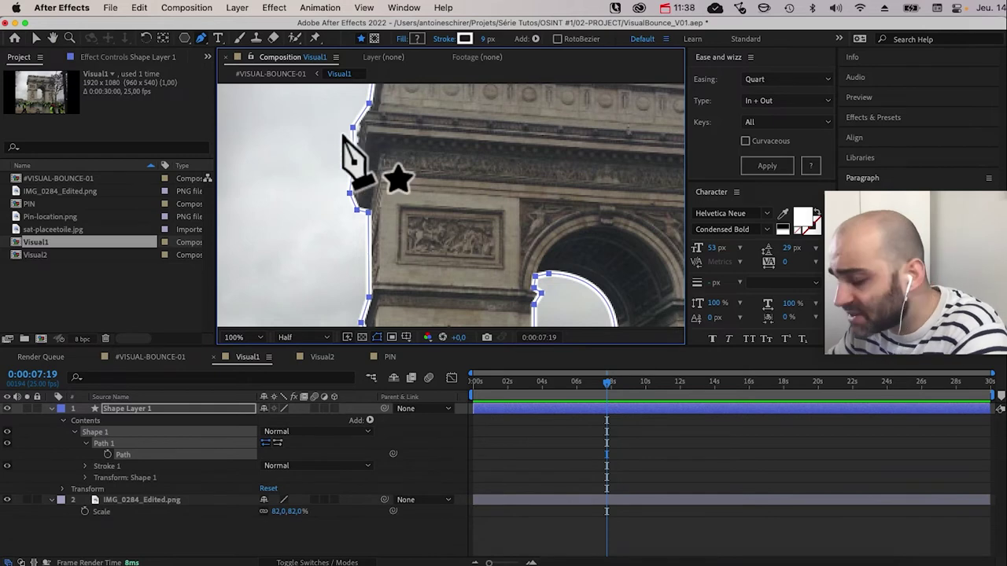
key("super+equal")
key("space")
left_click_drag(315, 140, 367, 221)
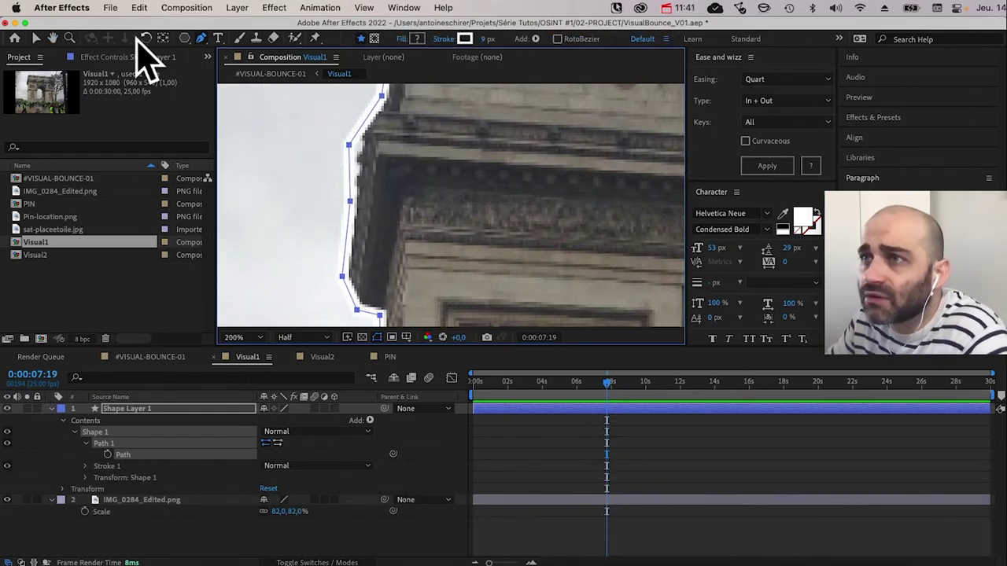
Step: Select two upper-left corner points of the outline and switch to the Convert Vertex Tool
left_click(36, 37)
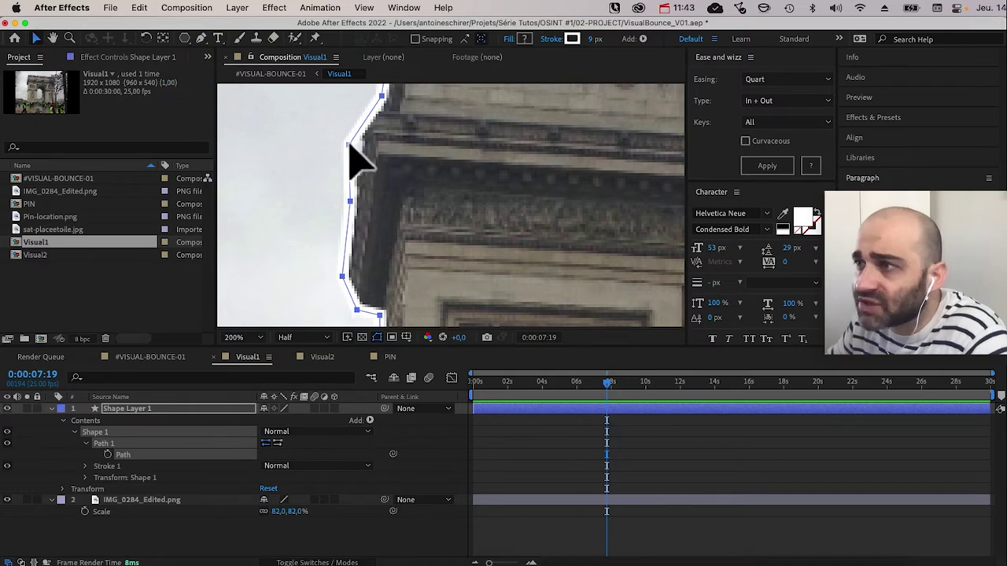
key("shift")
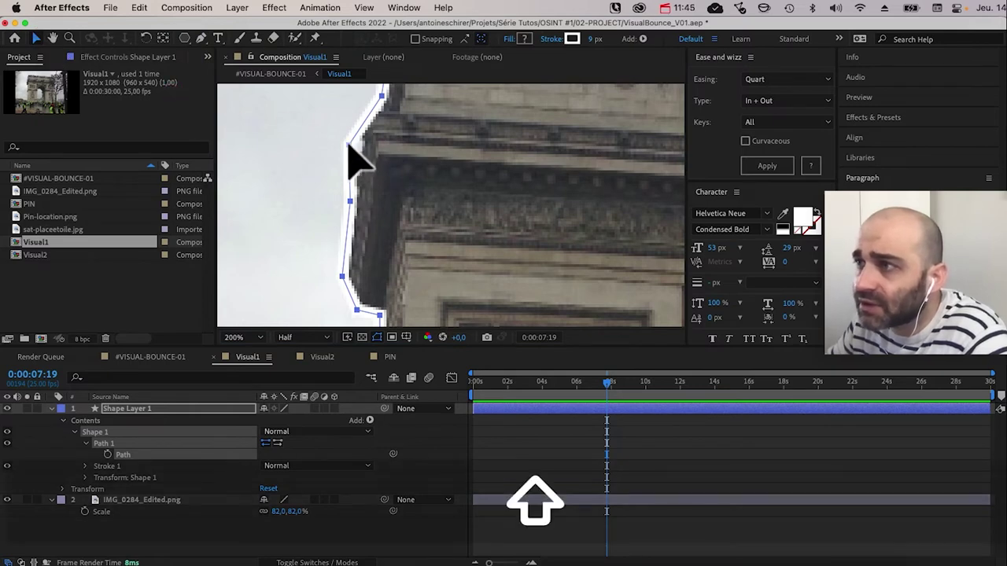
left_click(356, 173, "shift")
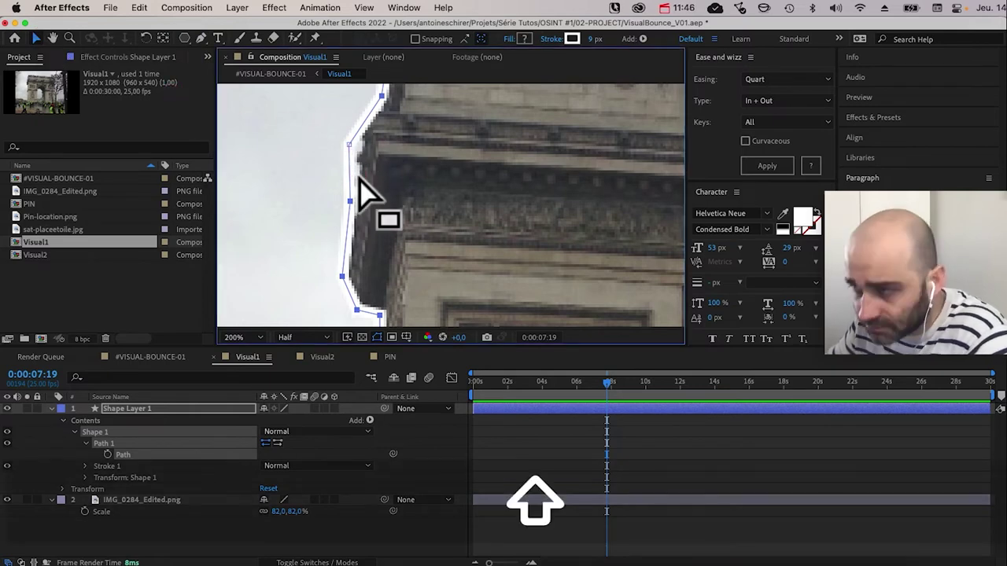
left_click(353, 147, "shift")
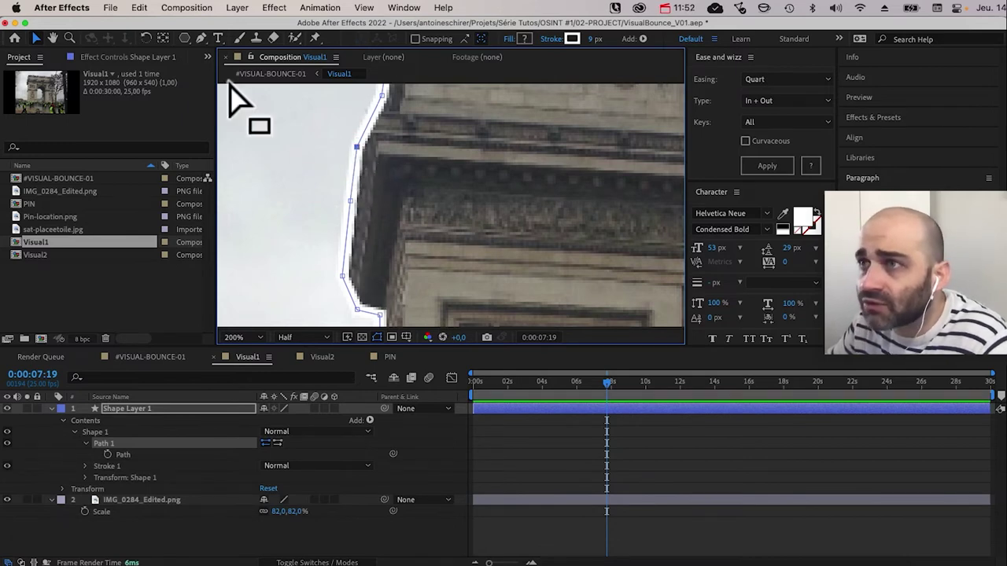
left_click(202, 38)
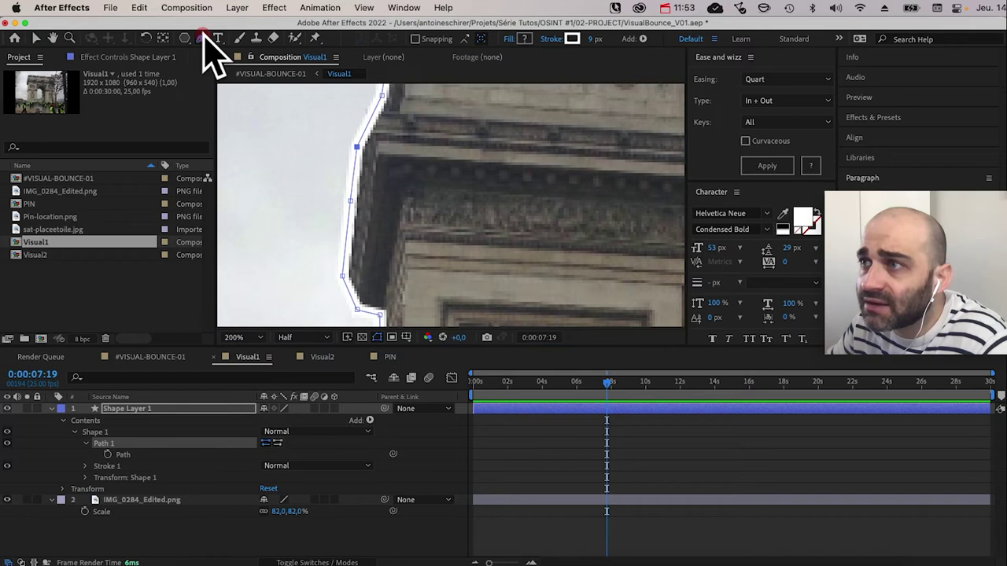
left_click_drag(205, 37, 285, 83)
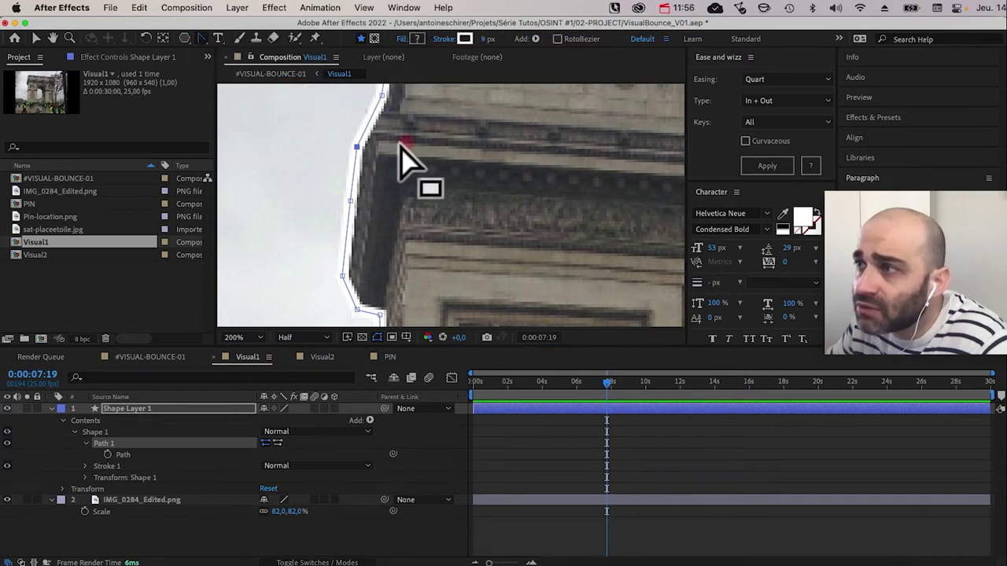
Step: Pull Bezier handles from the corner point, adjust one, undo the last change, and fit the view
mouse_move(358, 148)
left_mouse_down()
mouse_move(376, 135)
mouse_move(367, 177)
mouse_move(309, 127)
mouse_move(254, 133)
mouse_move(312, 165)
mouse_move(346, 160)
left_mouse_up()
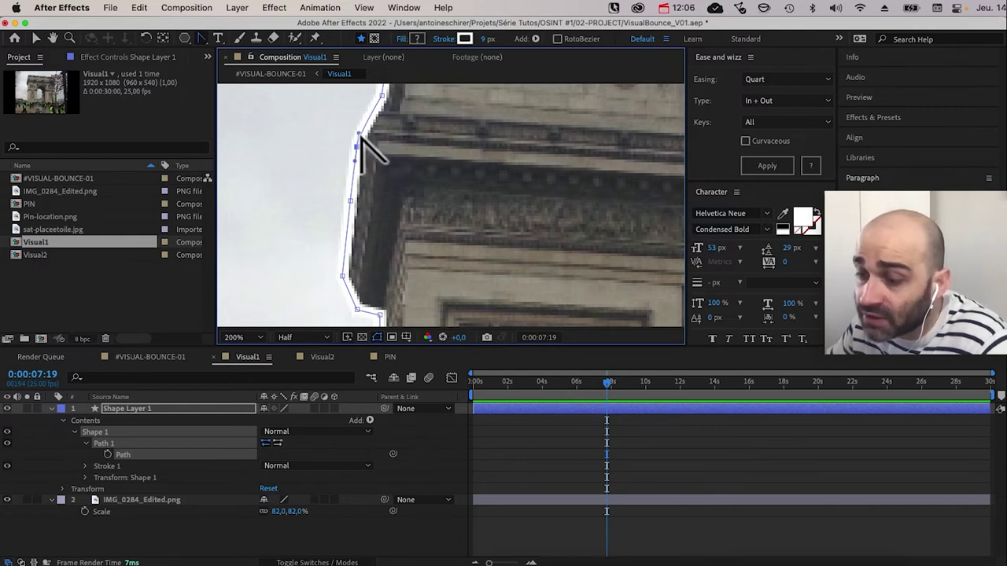
key("alt")
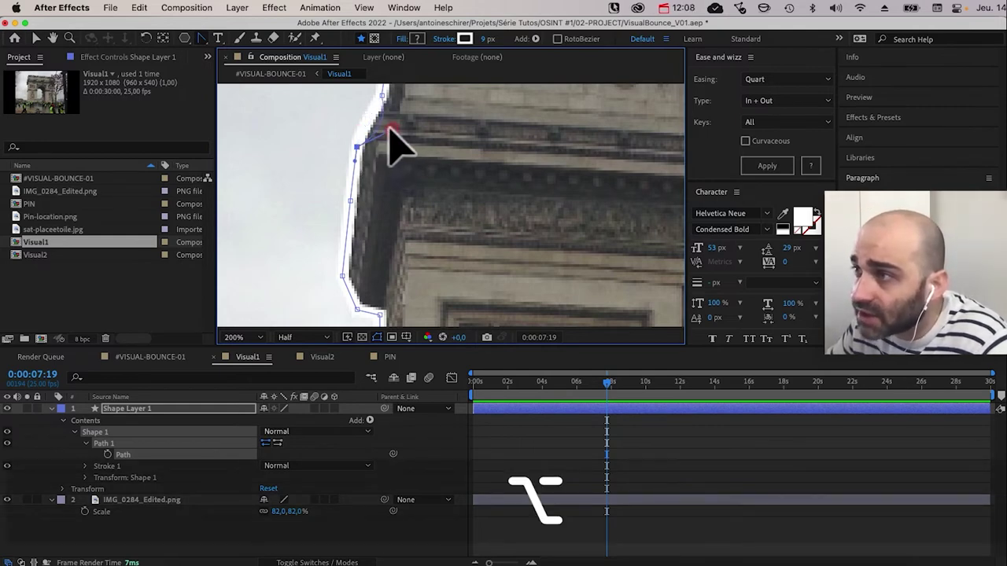
left_click_drag(389, 128, 355, 126)
key("super")
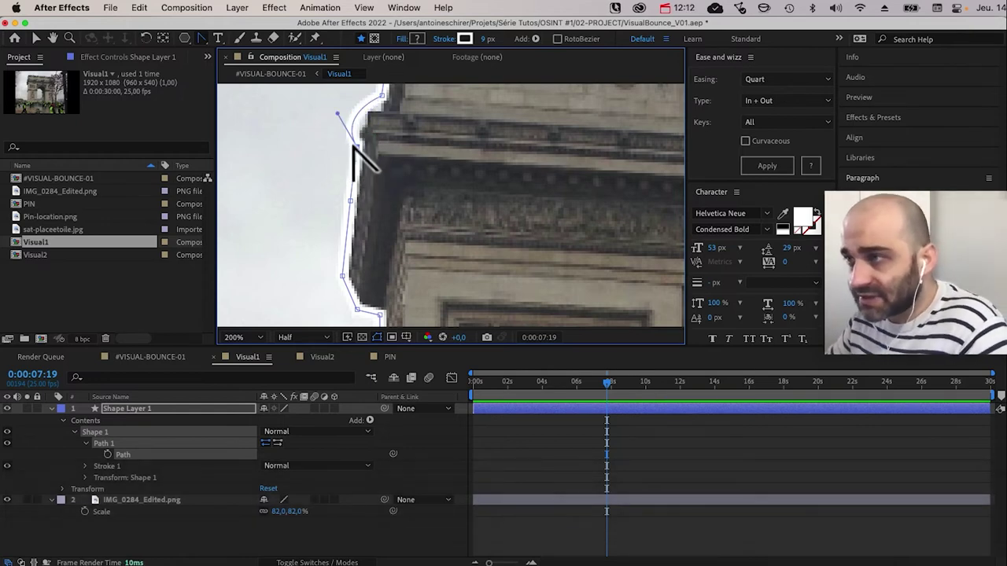
key("super")
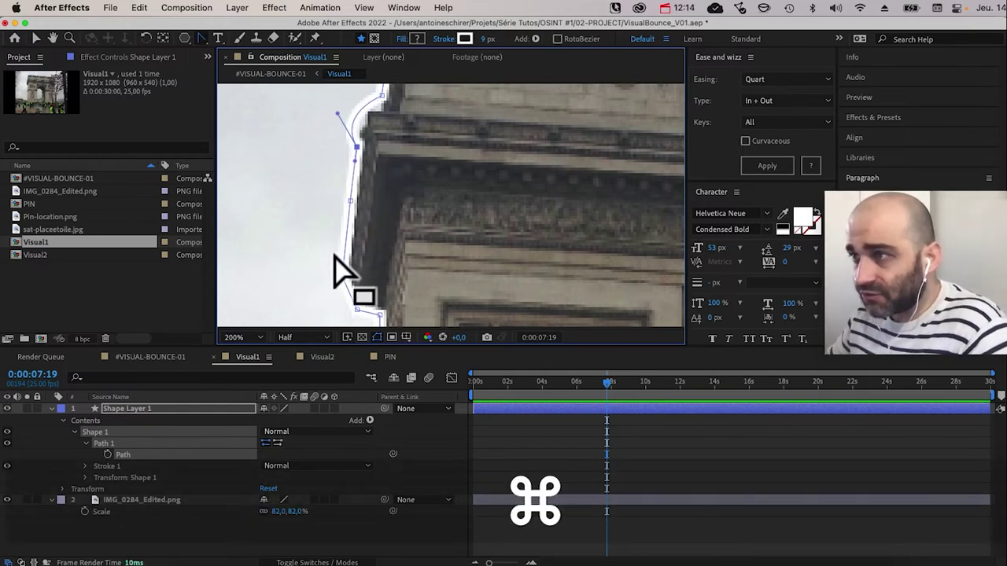
key("super+z")
left_click(254, 336)
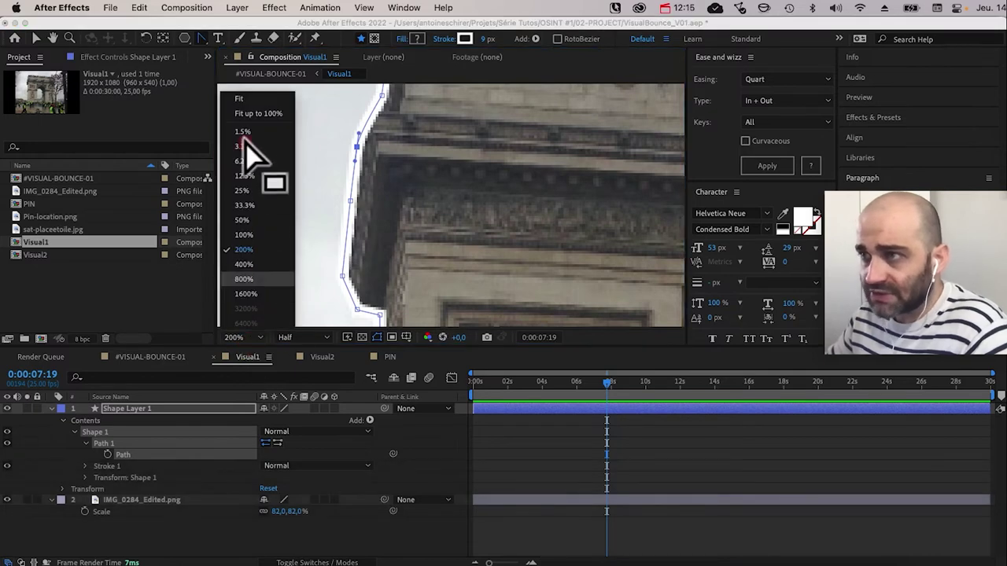
left_click(246, 100)
left_click(454, 429)
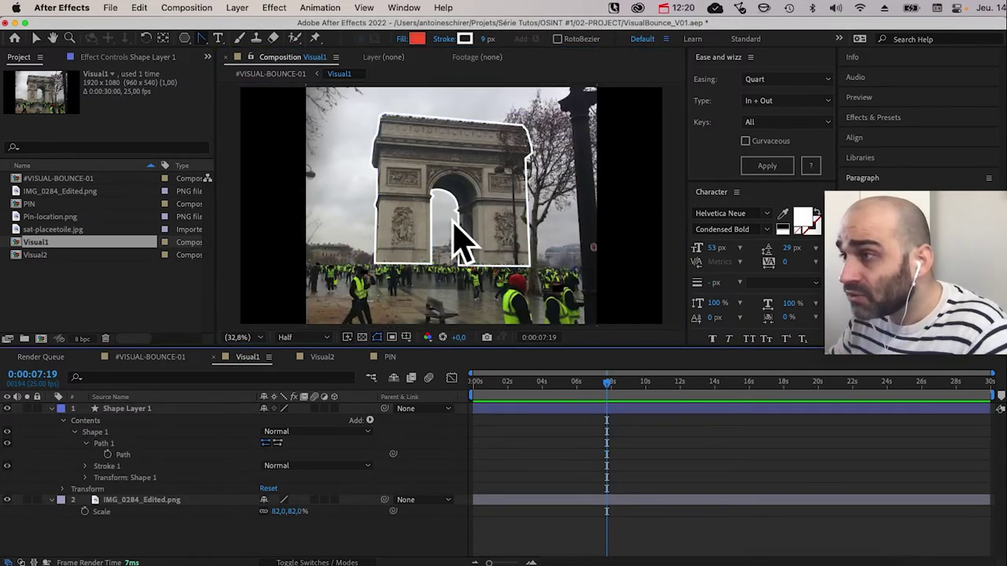
Step: Glance at the QuickTime reference video, then bring Firefox with Pin-location.png to the front
key("super+Tab")
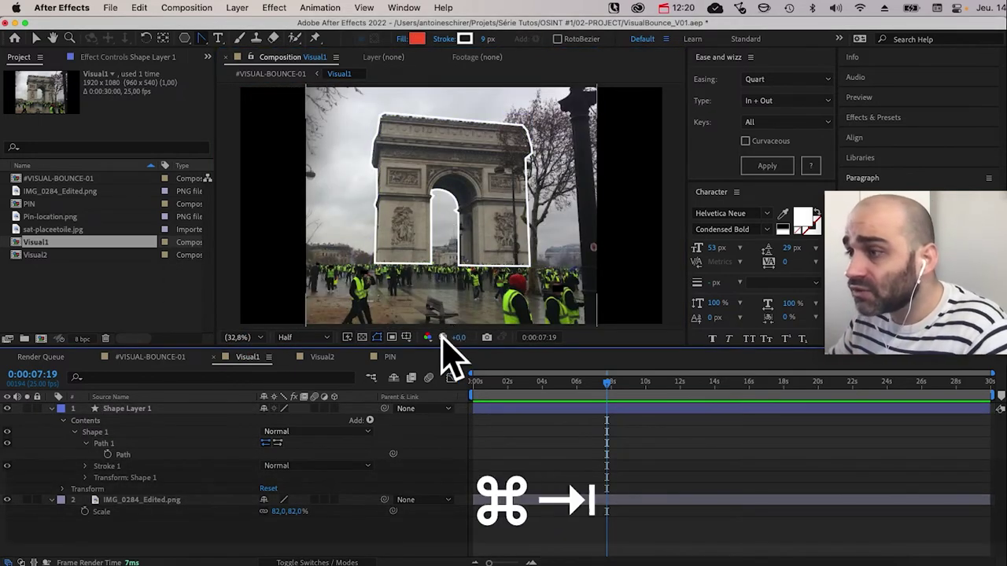
left_click(311, 303)
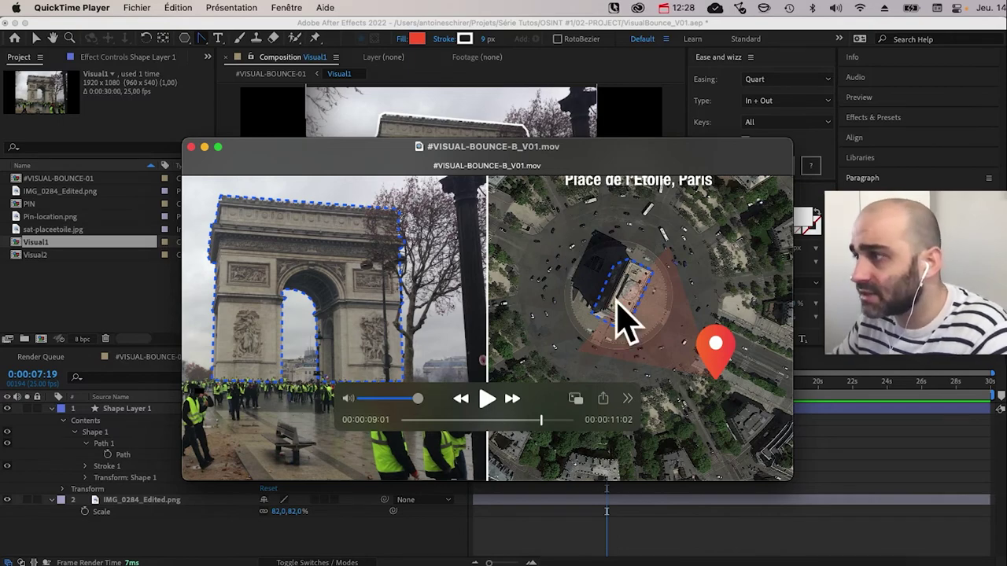
key("super+Tab")
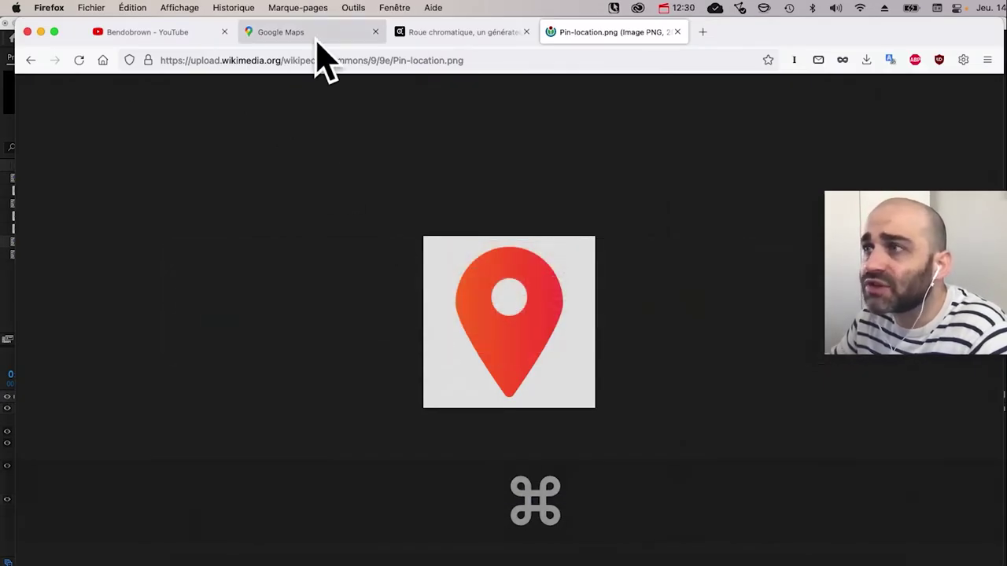
Step: On the Adobe Color wheel, try Complémentaire, settle on the Triade harmony, then return to After Effects
left_click(471, 33)
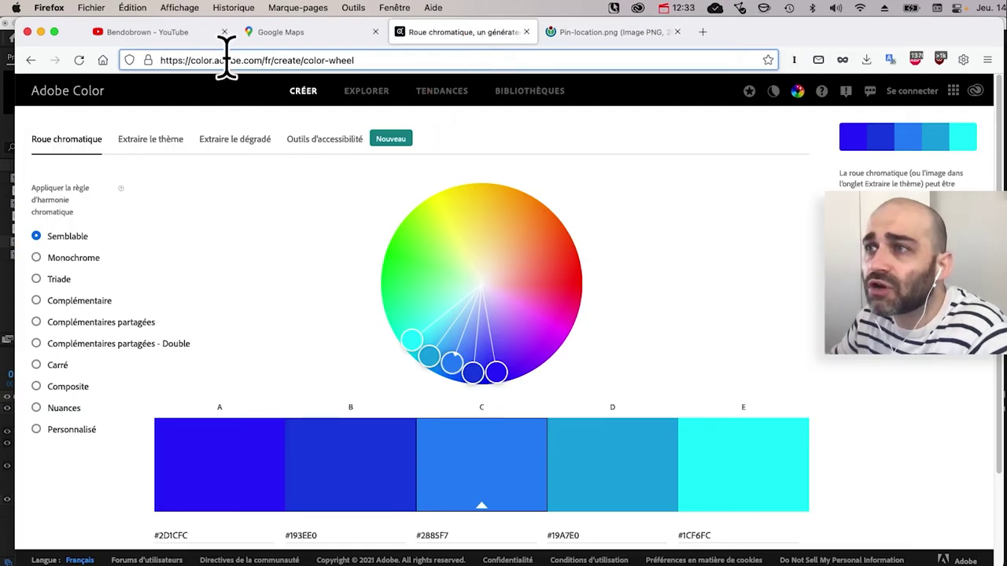
key("super+Tab")
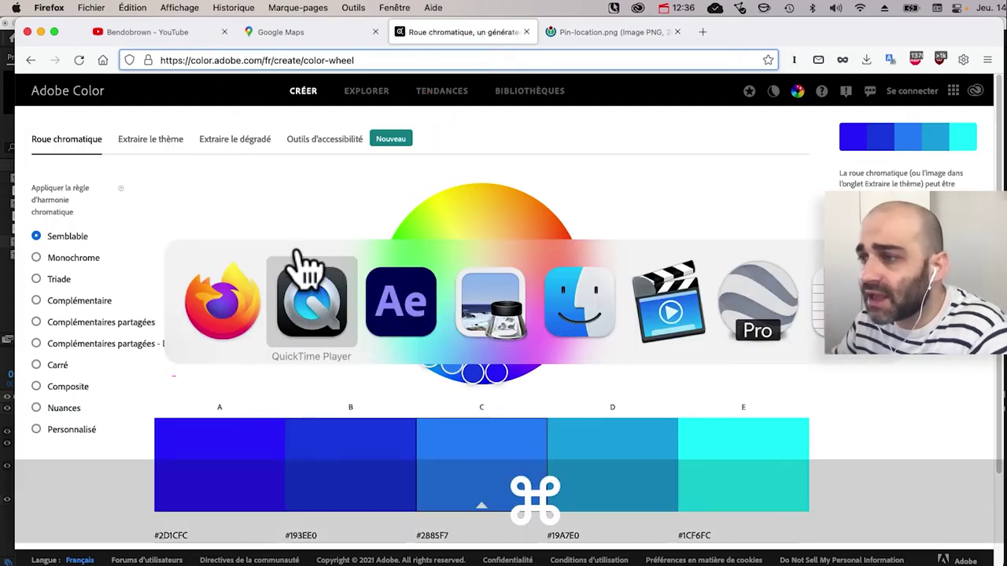
left_click(209, 333)
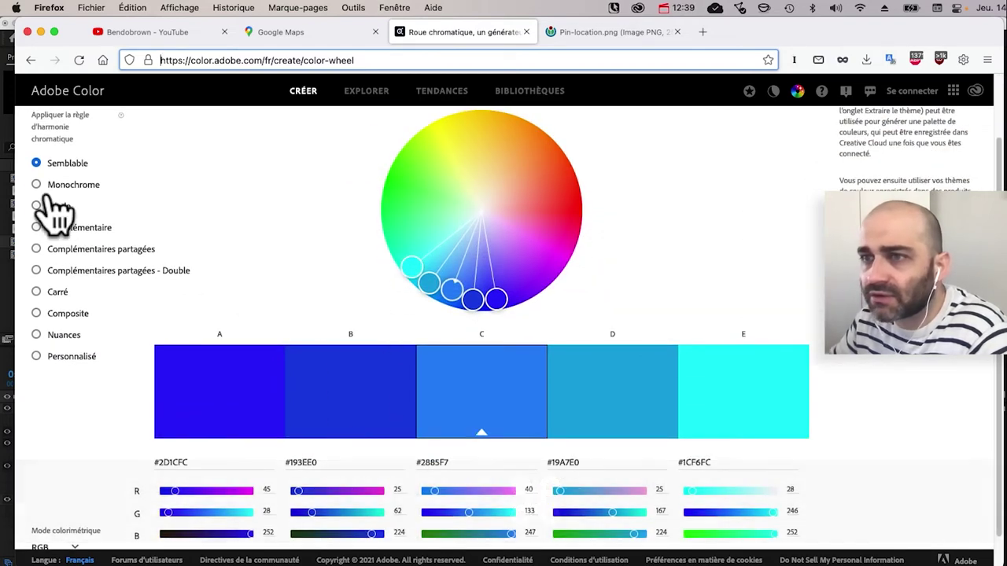
left_click(69, 213)
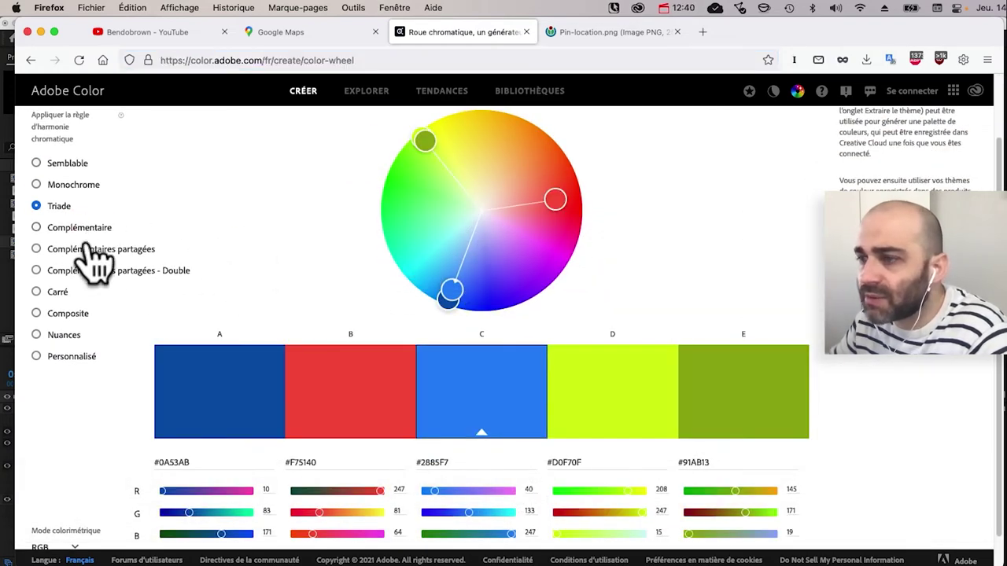
left_click(72, 229)
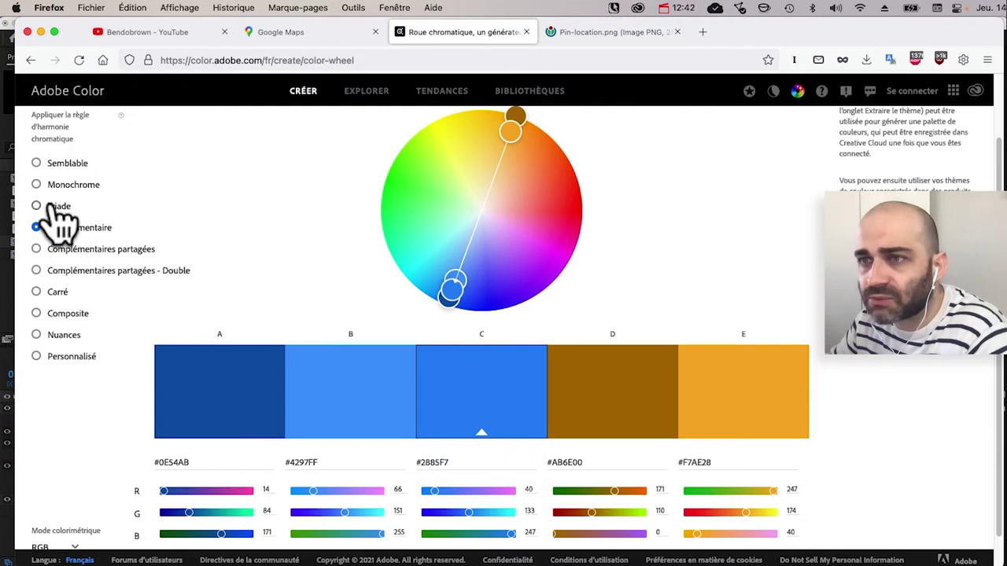
left_click(94, 202)
key("super+Tab")
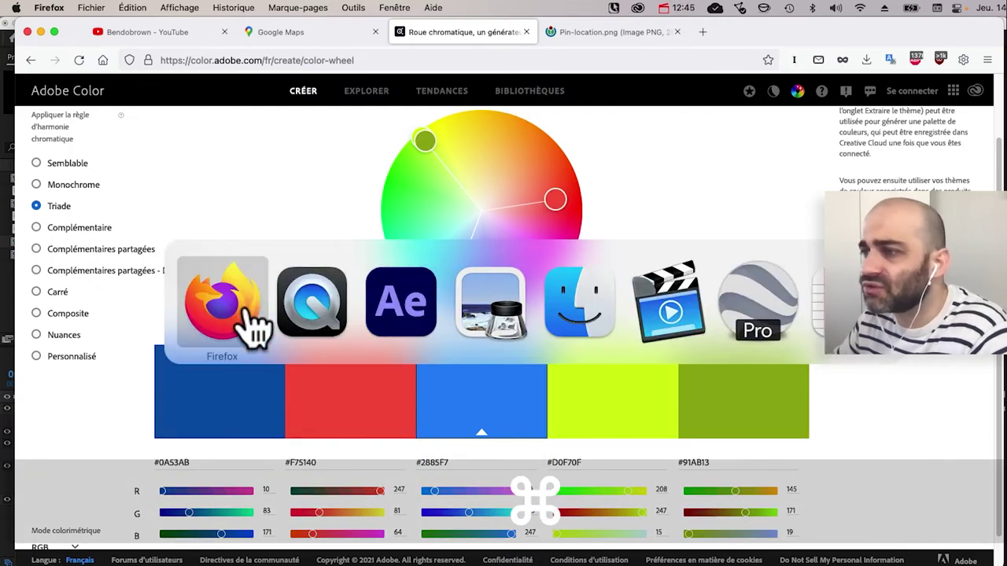
left_click(175, 337)
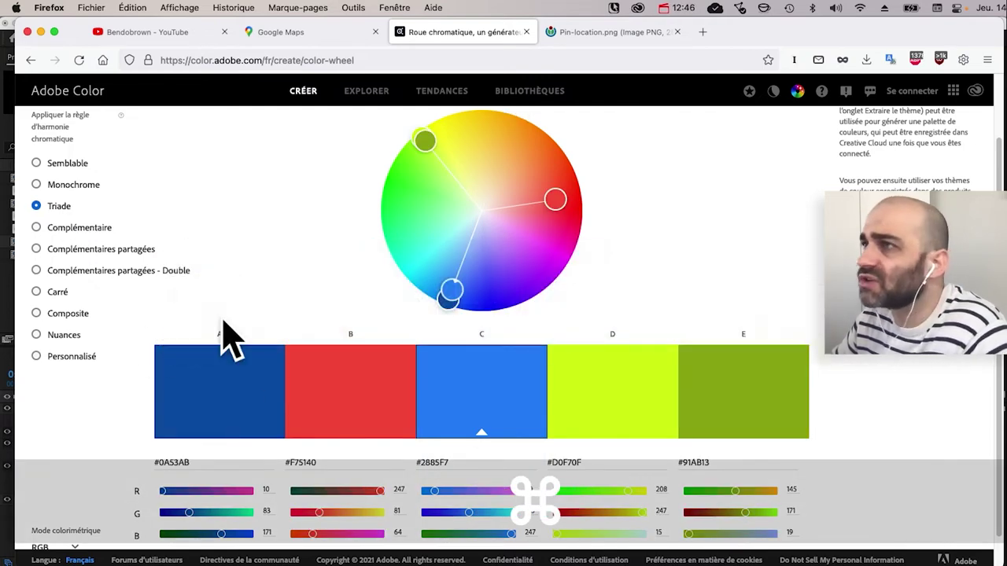
key("super+Tab")
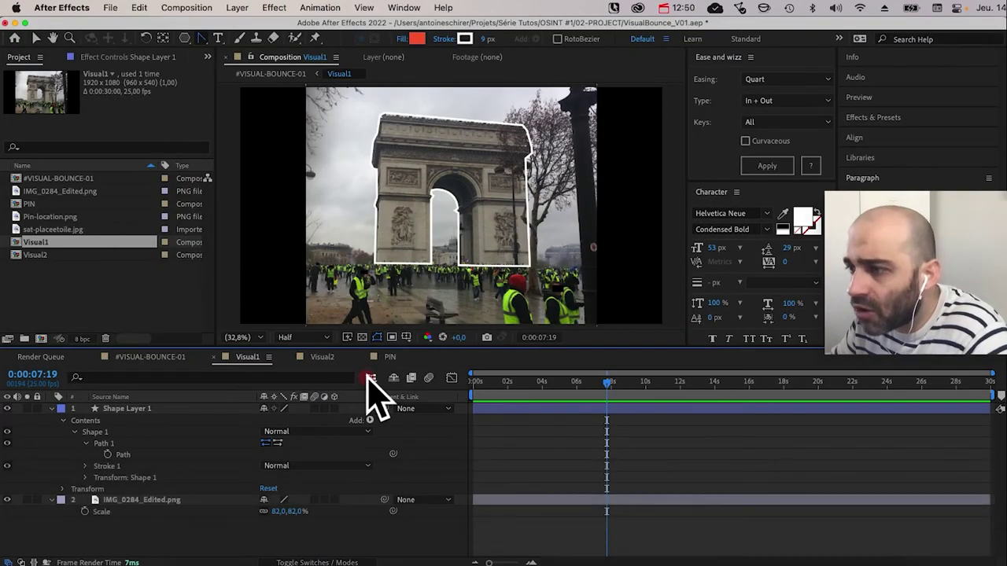
Step: In #VISUAL-BOUNCE-01, eyedrop the pin's red into the text fill and copy its hex FB5735
key("Tab")
left_click(303, 378)
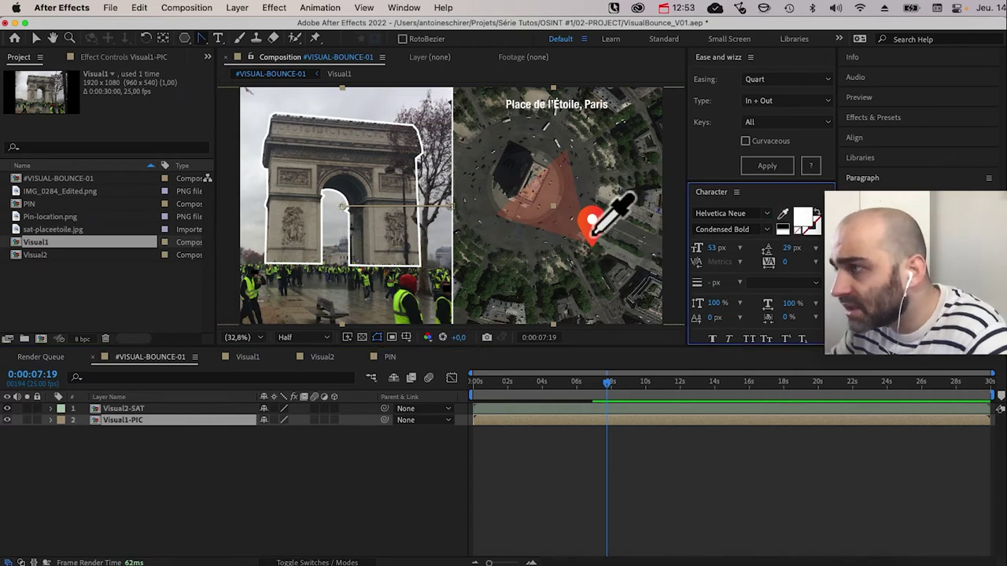
left_click(594, 224)
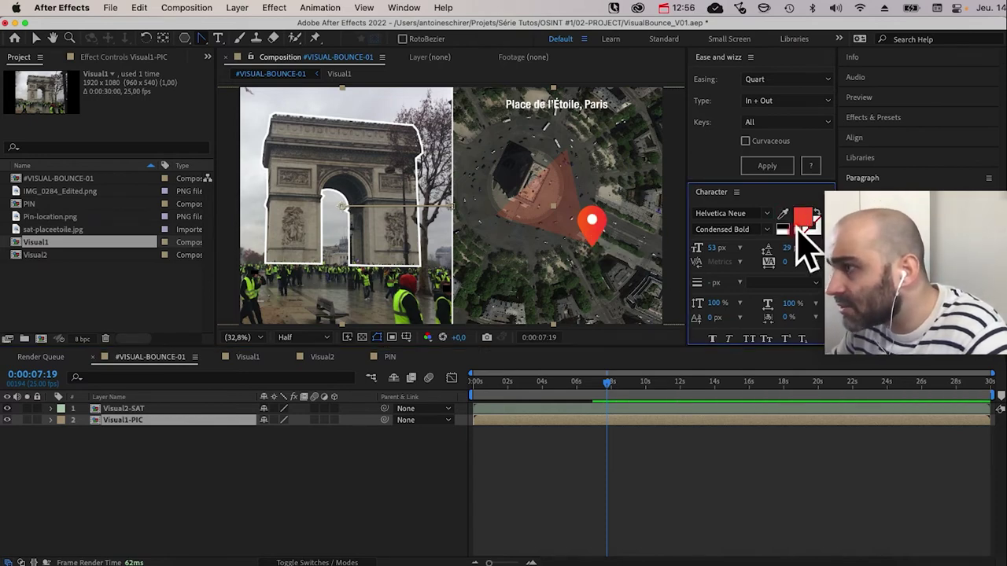
left_click(799, 226)
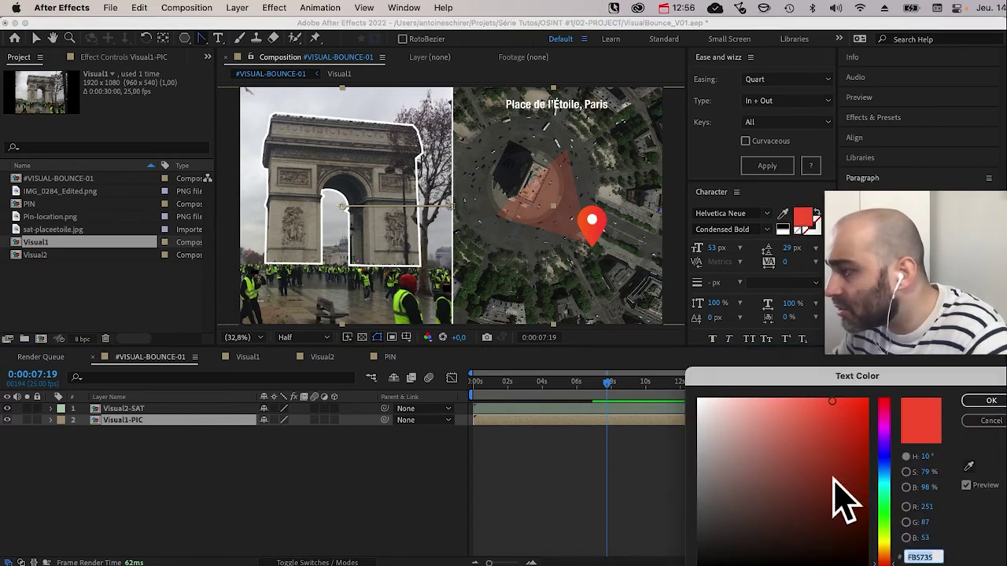
left_click_drag(869, 376, 486, 165)
left_click(543, 347)
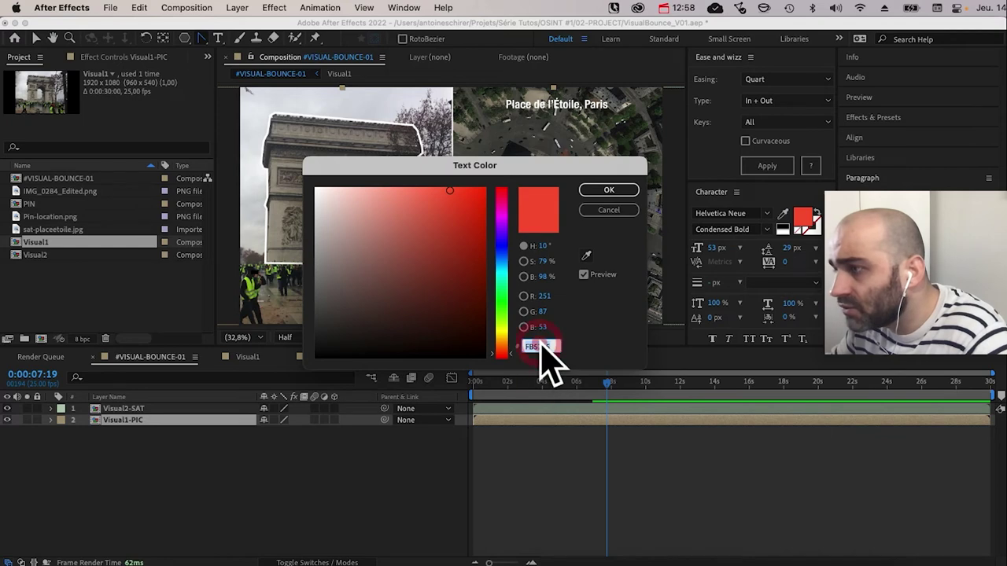
key("super+c")
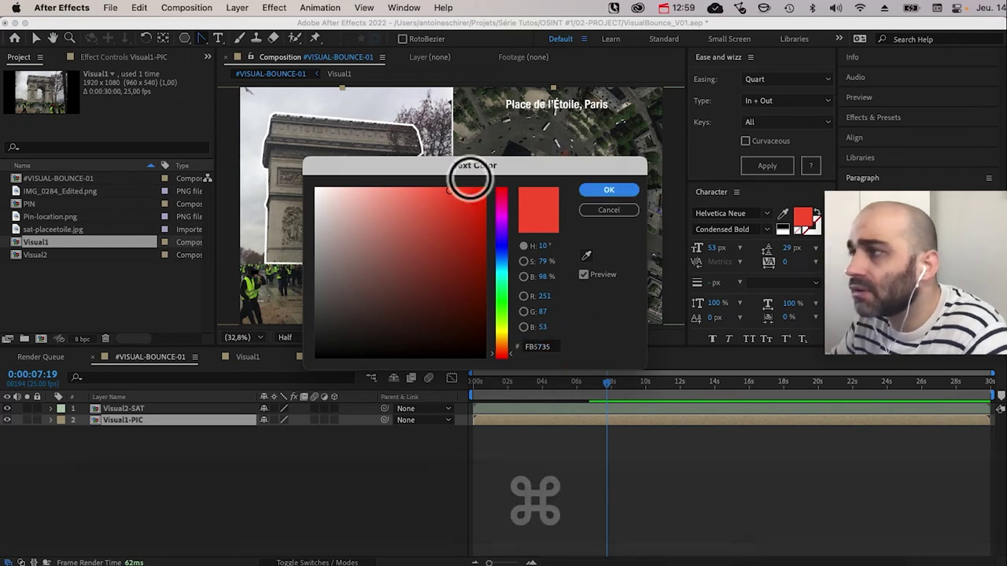
key("super+Tab")
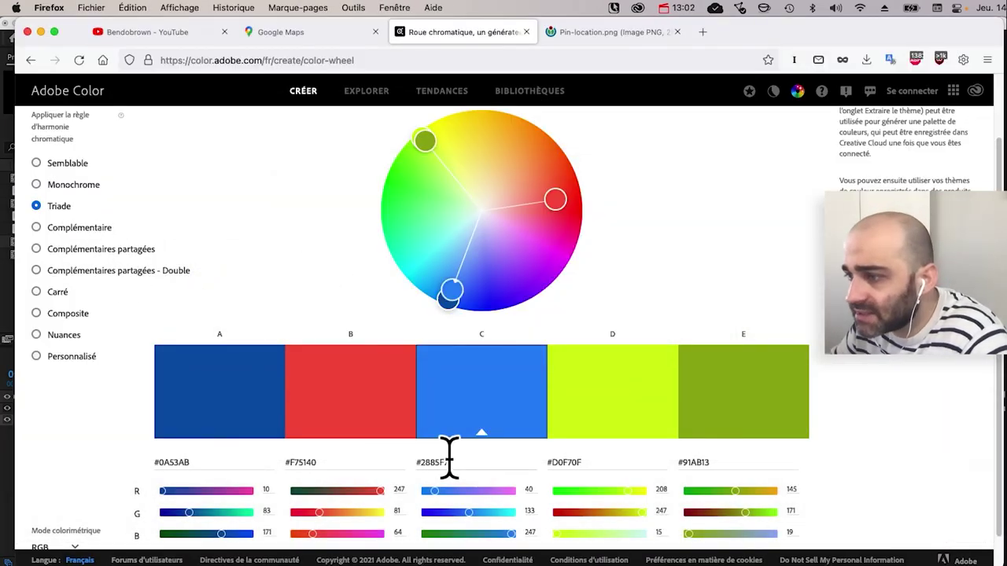
Step: Paste FB5735 as colour C in the triad palette and copy colour D's blue 1B61FA
key("super+v")
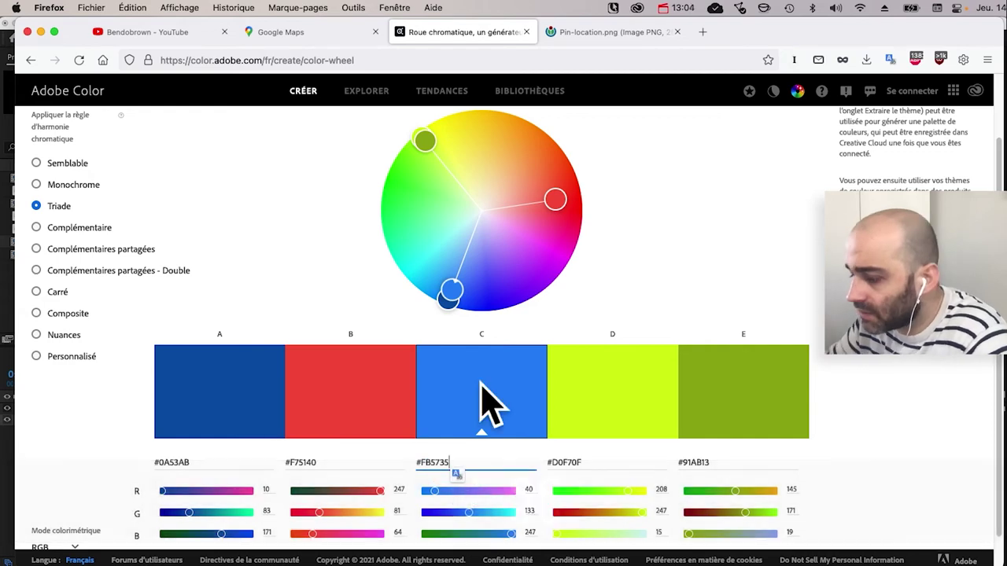
key("Return")
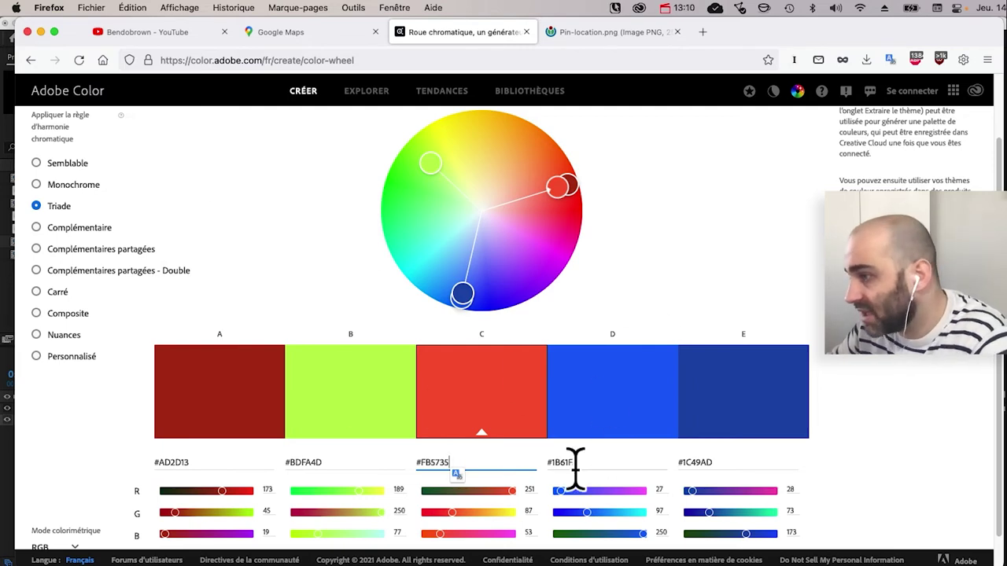
double_click(564, 464)
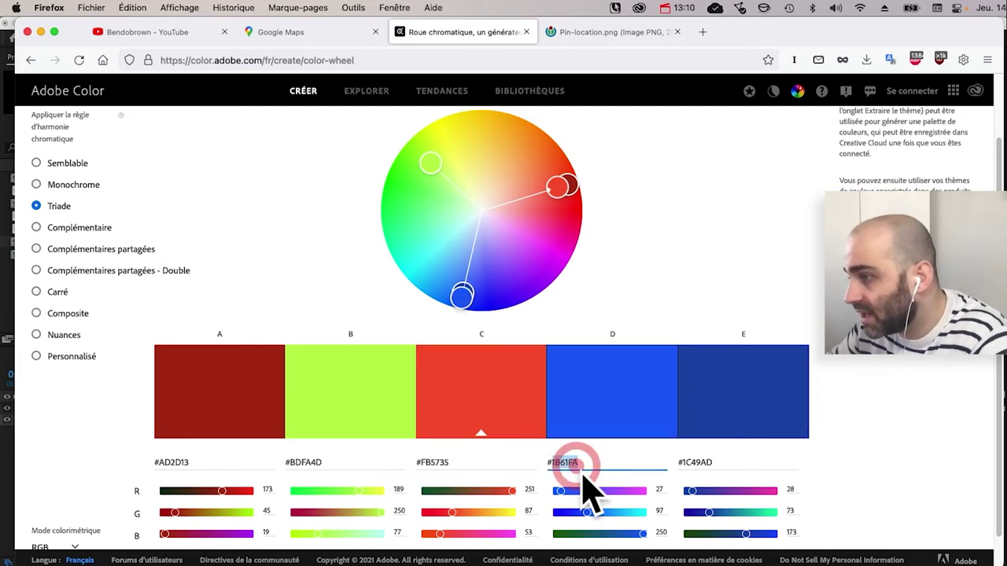
key("super+c")
key("super+Tab")
left_click(326, 333)
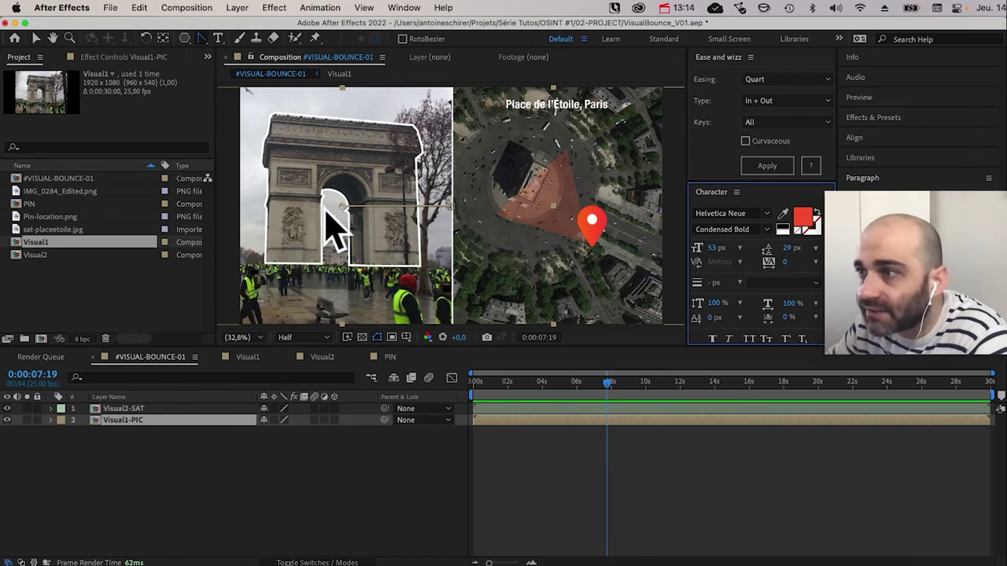
Step: Open Visual1 and rename Shape Layer 1 to 'Stroke'
double_click(128, 420)
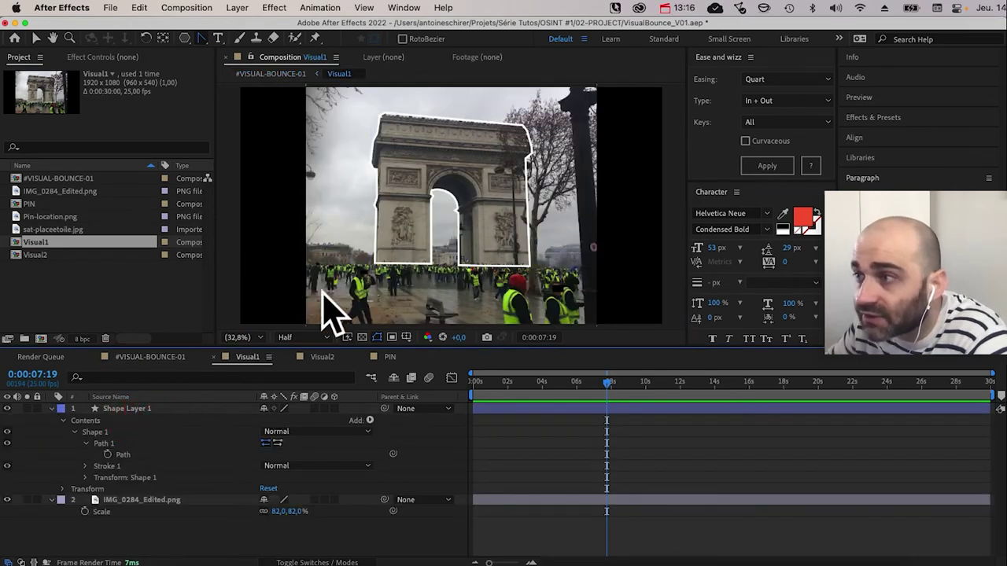
left_click(151, 409)
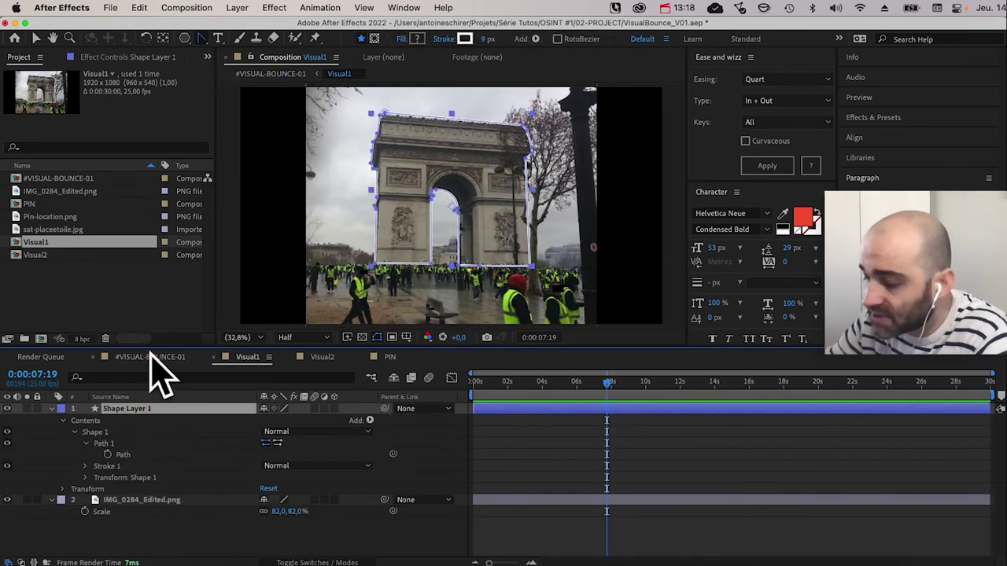
key("Return")
type("Strok")
type("e")
key("Return")
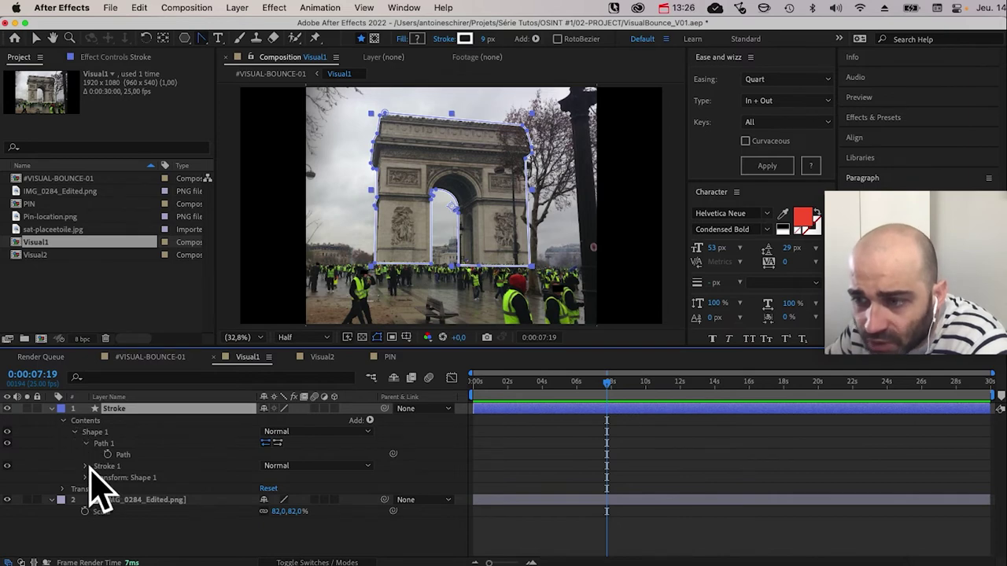
Step: Set Stroke 1's colour to the blue 1B61FA
left_click(86, 466)
left_click(268, 460)
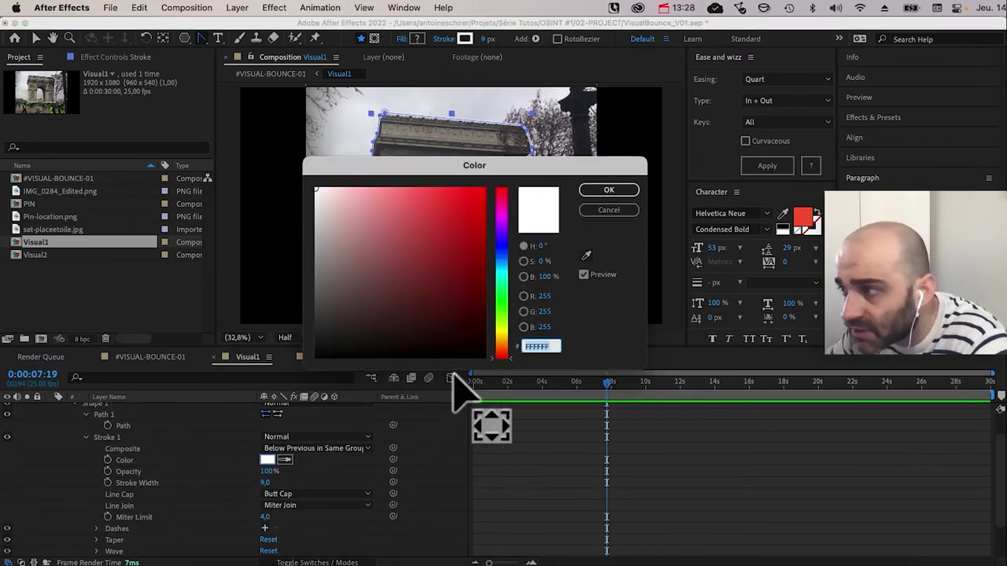
key("super+v")
left_click(606, 191)
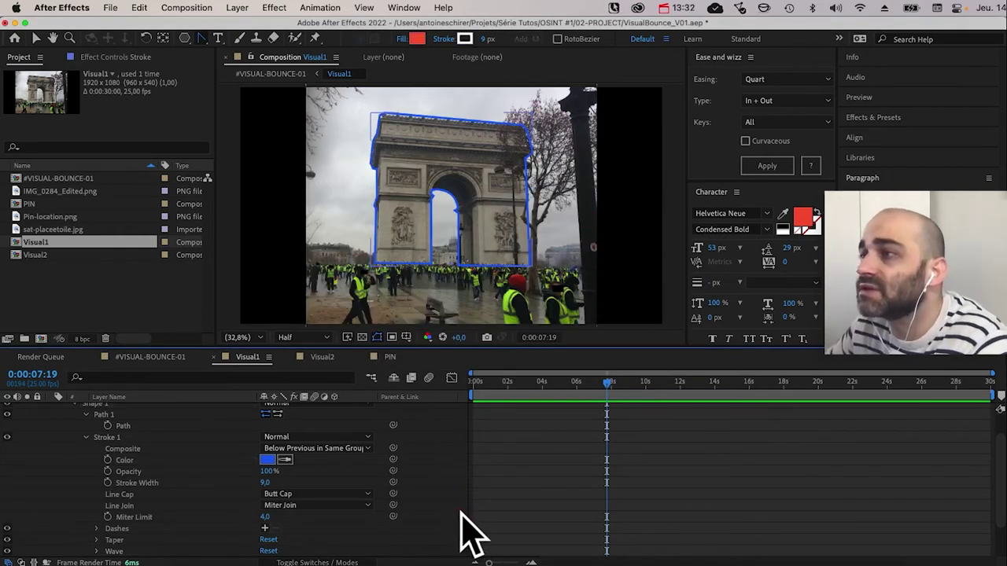
Step: Add dashes to the blue outline and raise the dash length to 20
left_click(266, 529)
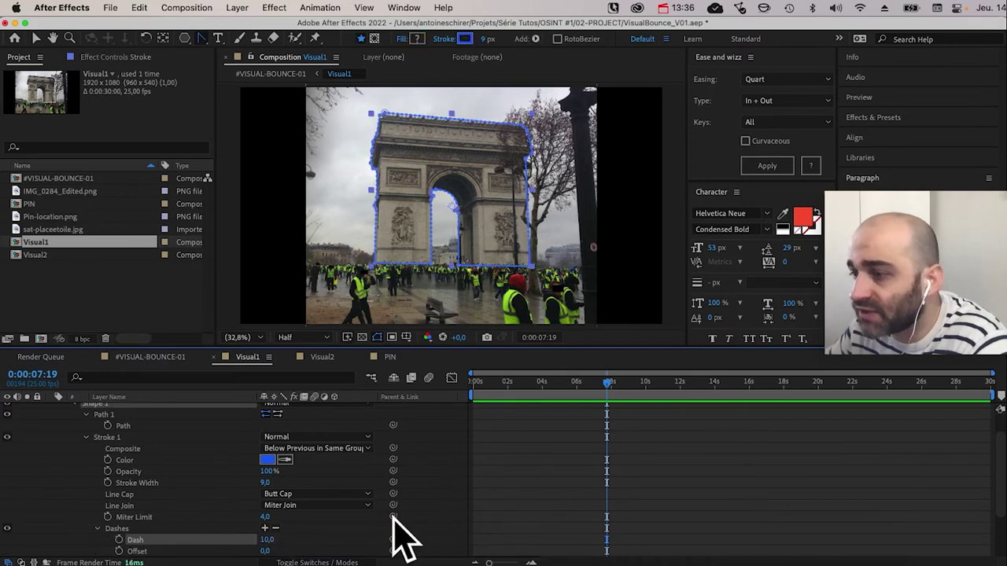
left_click(456, 500)
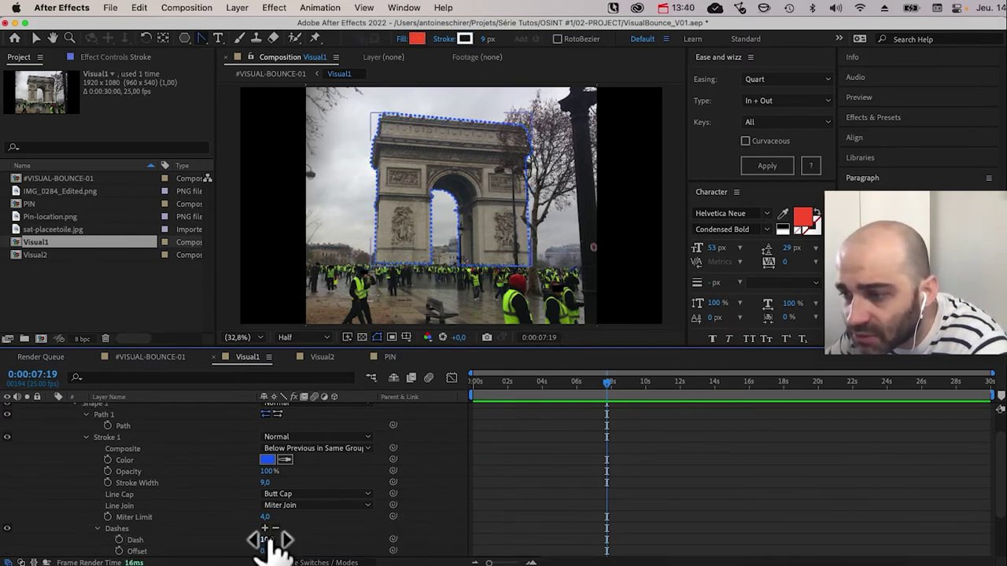
left_click_drag(270, 540, 295, 541)
key("Up")
key("Up")
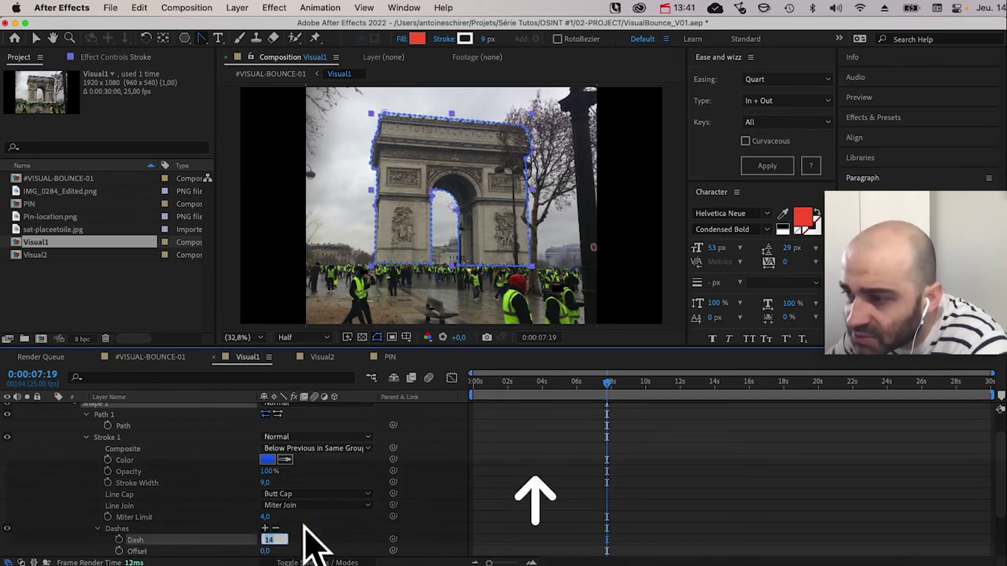
left_click(453, 520)
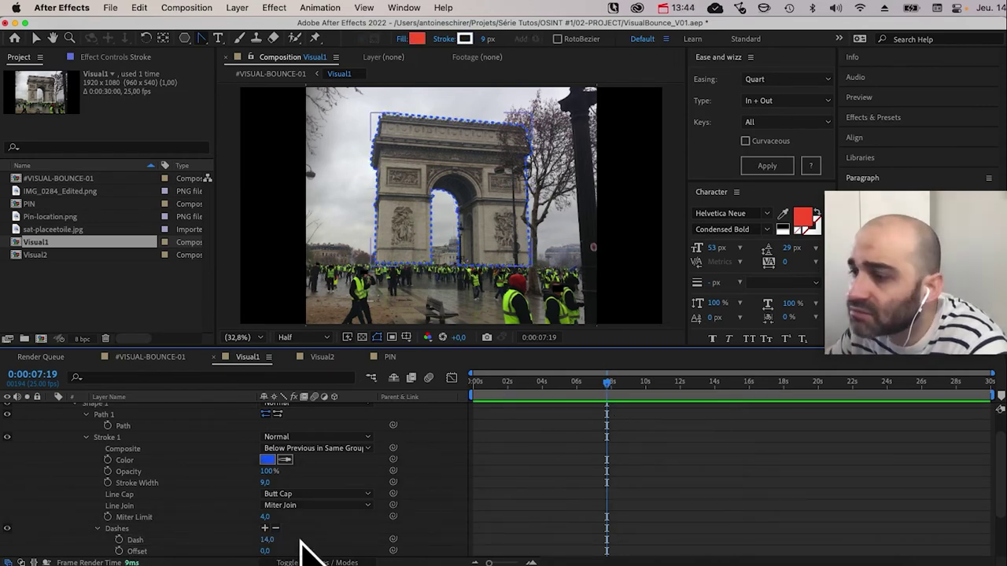
key("Up")
key("Up")
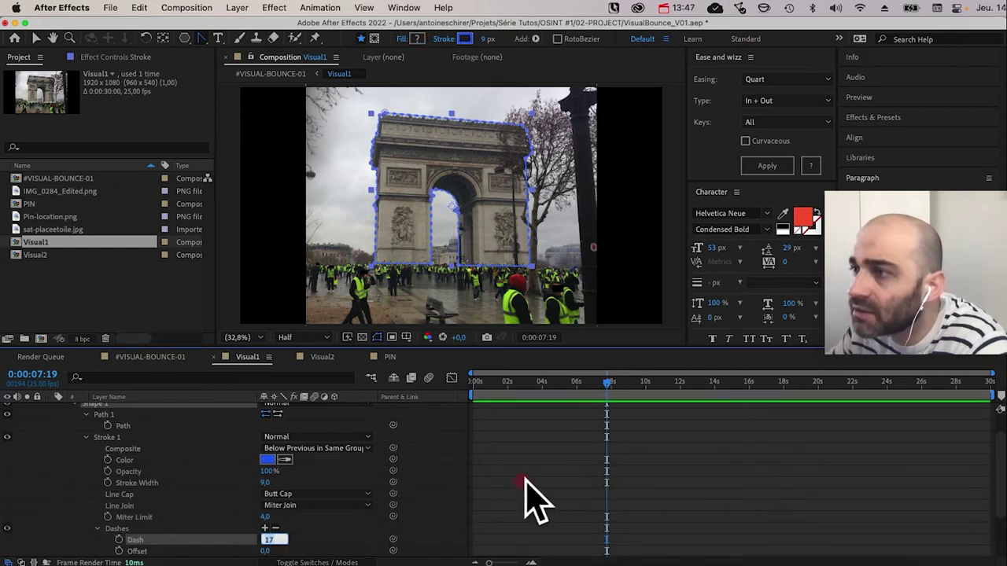
left_click(461, 535)
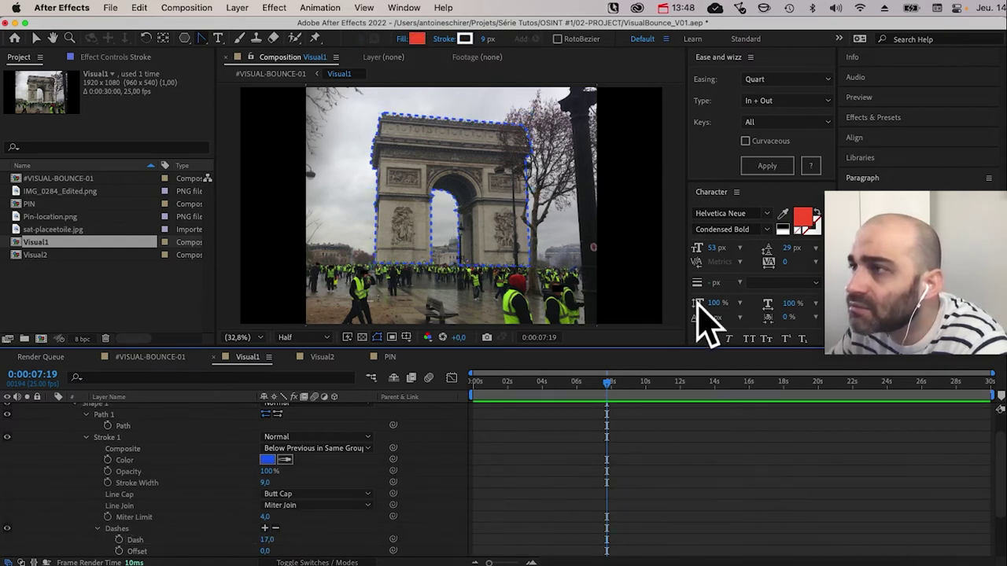
left_click(267, 540)
key("Up")
key("Up")
key("Up")
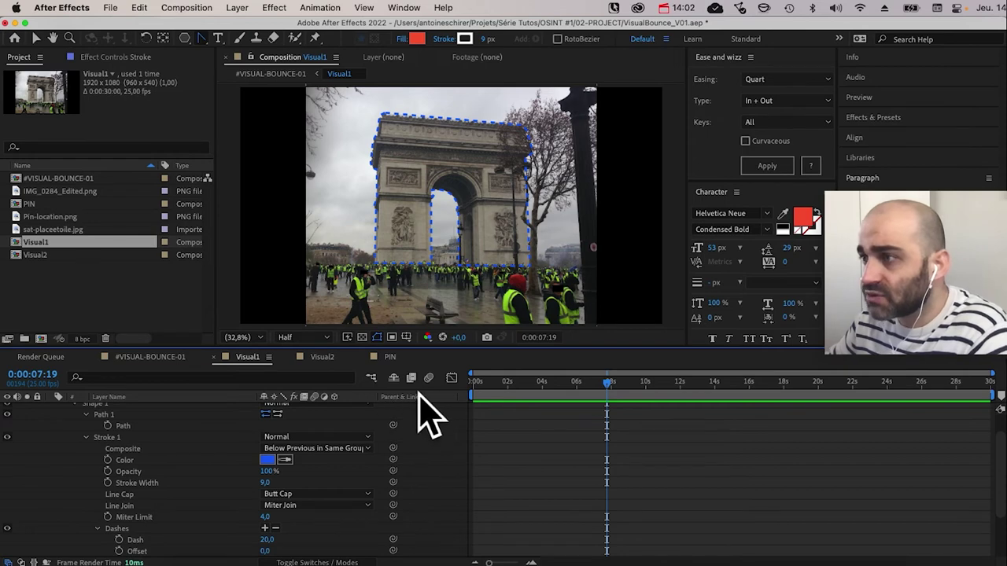
Step: Move the current time to 0:00:06:14 in the timeline
left_click_drag(595, 380, 582, 384)
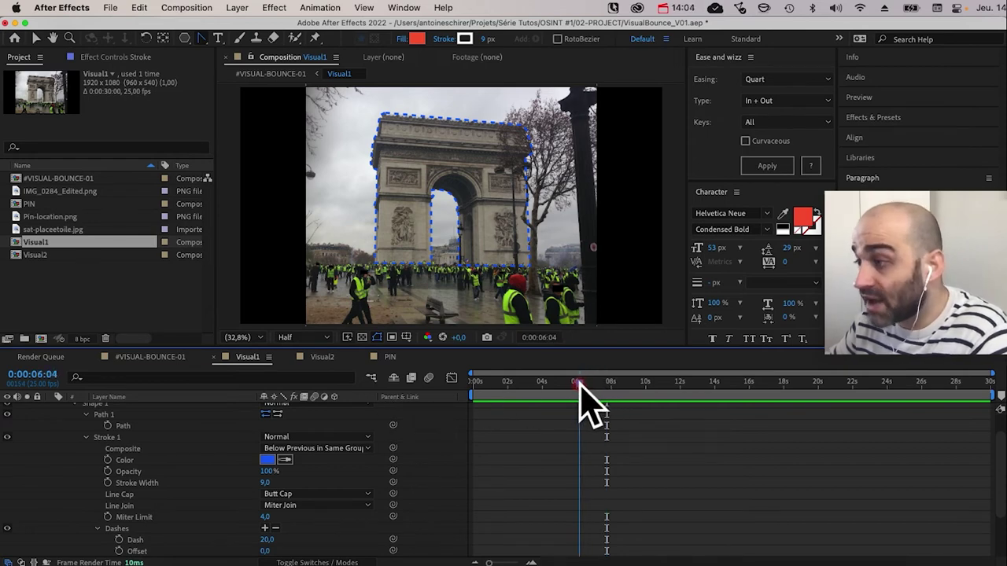
left_click(587, 382)
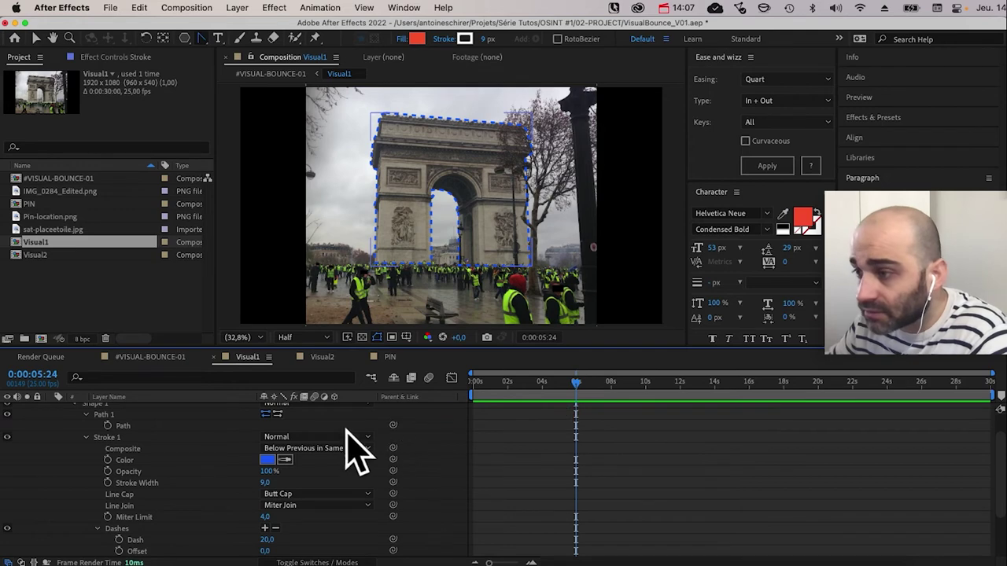
key("space")
left_click_drag(438, 415, 444, 500)
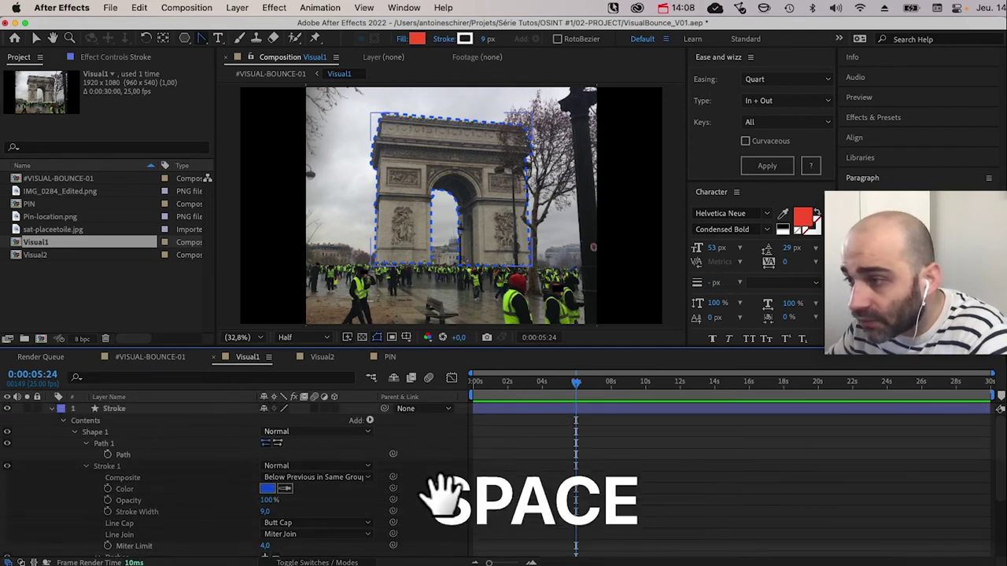
Step: Add Trim Paths to the arch outline and keyframe its End from 0% to 100%
left_click(369, 421)
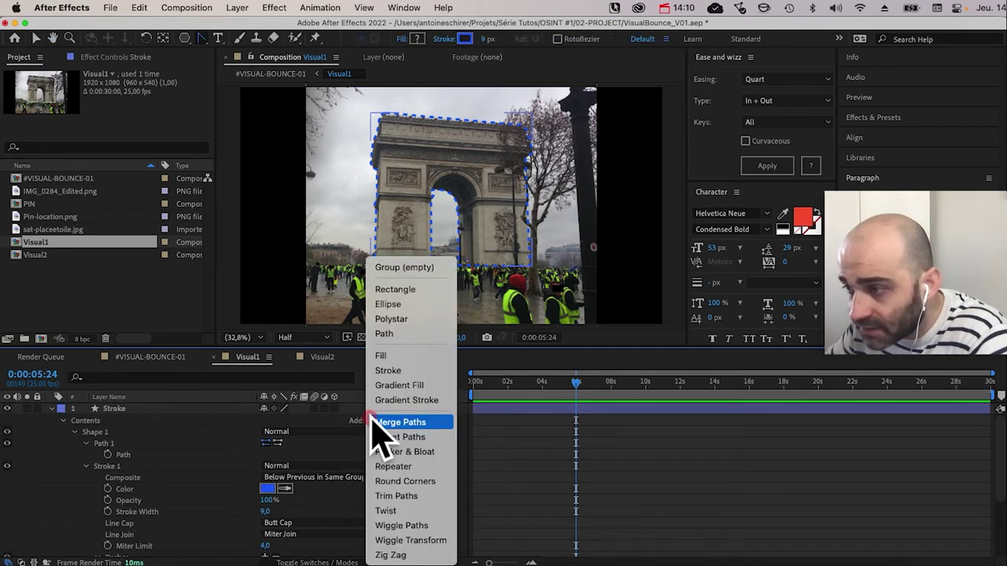
left_click(427, 498)
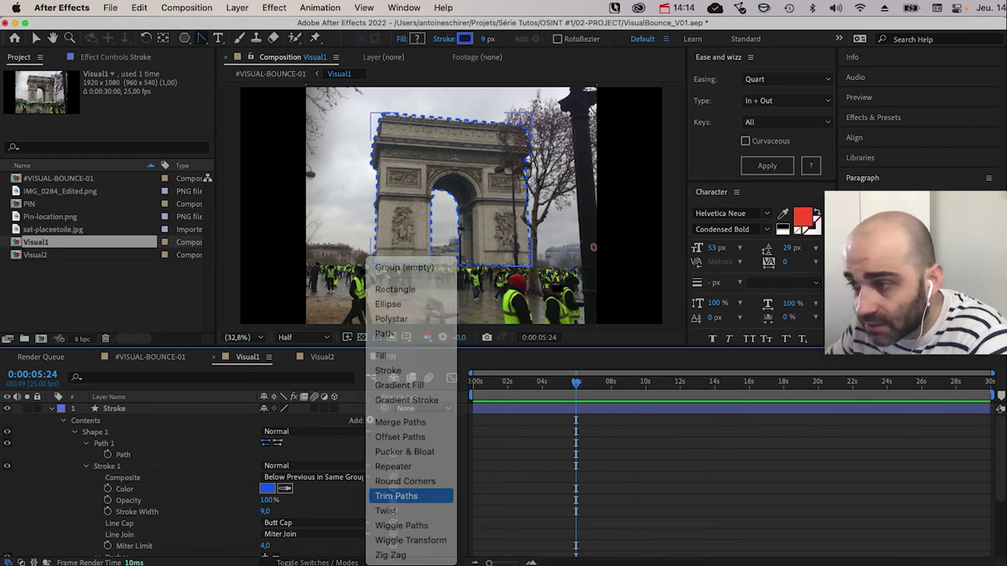
left_click(72, 552)
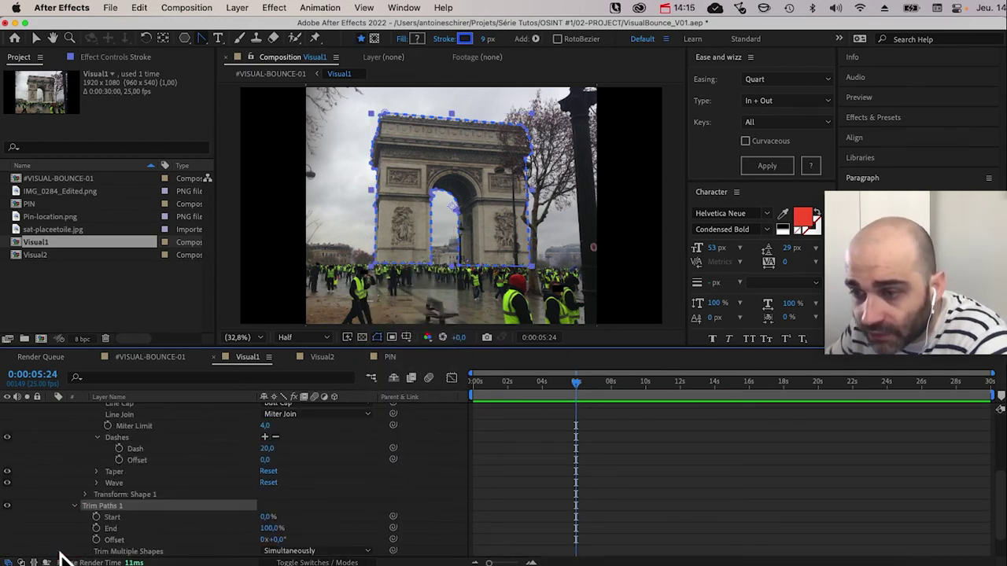
left_click(96, 528)
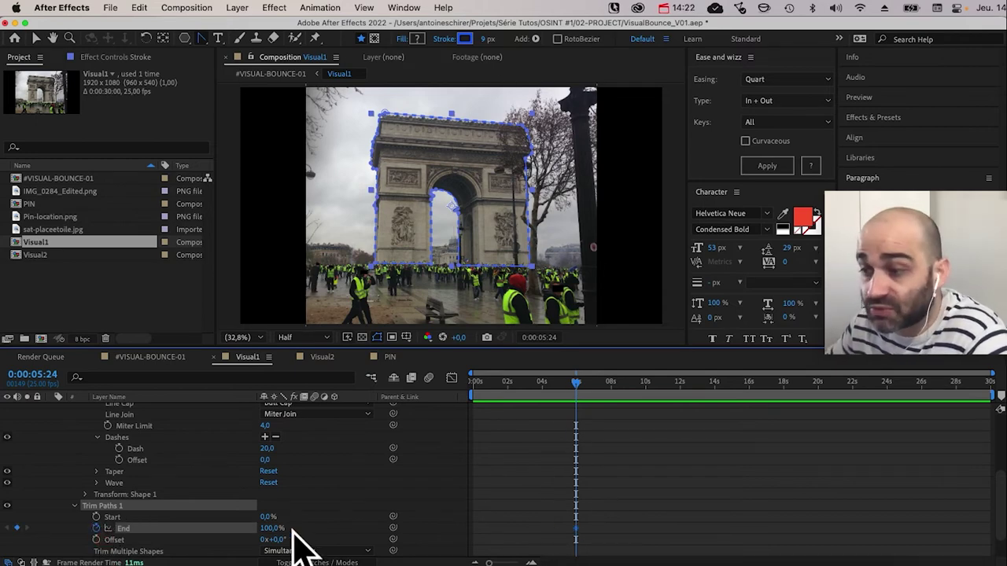
left_click(574, 533)
left_click_drag(577, 533, 614, 535)
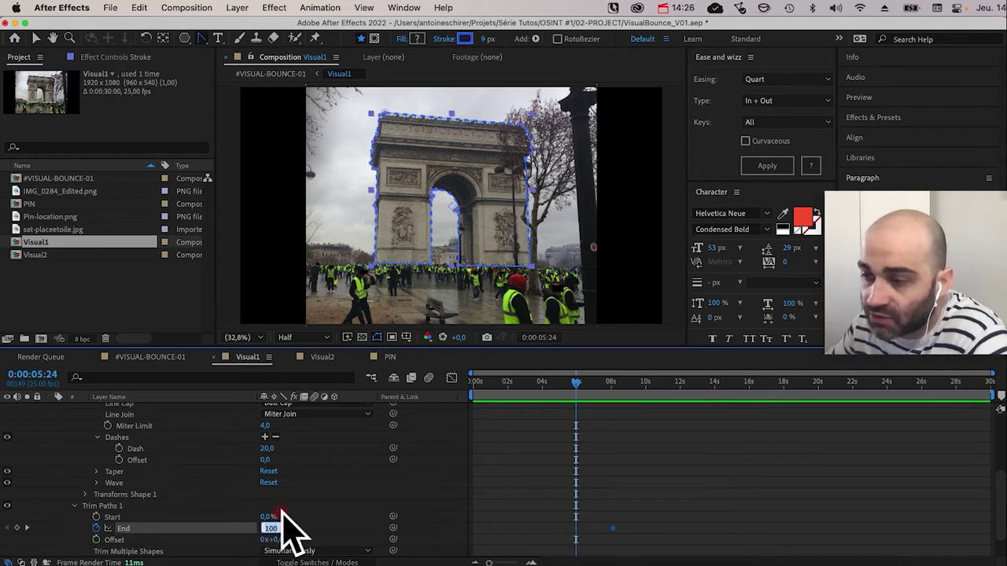
type("0")
key("Return")
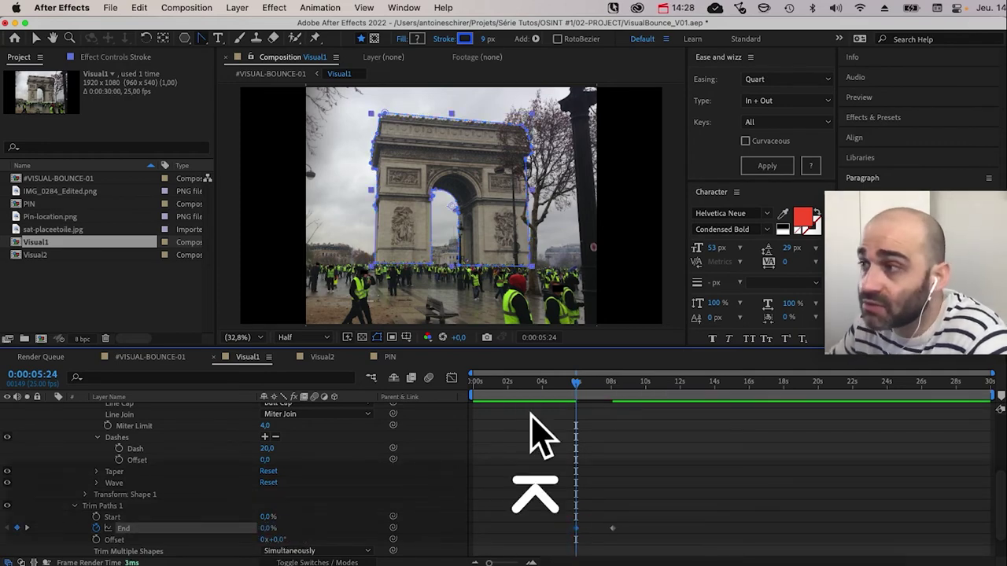
Step: Give the End keyframes Quart in-out easing and preview the draw-on from about 05s
key("space")
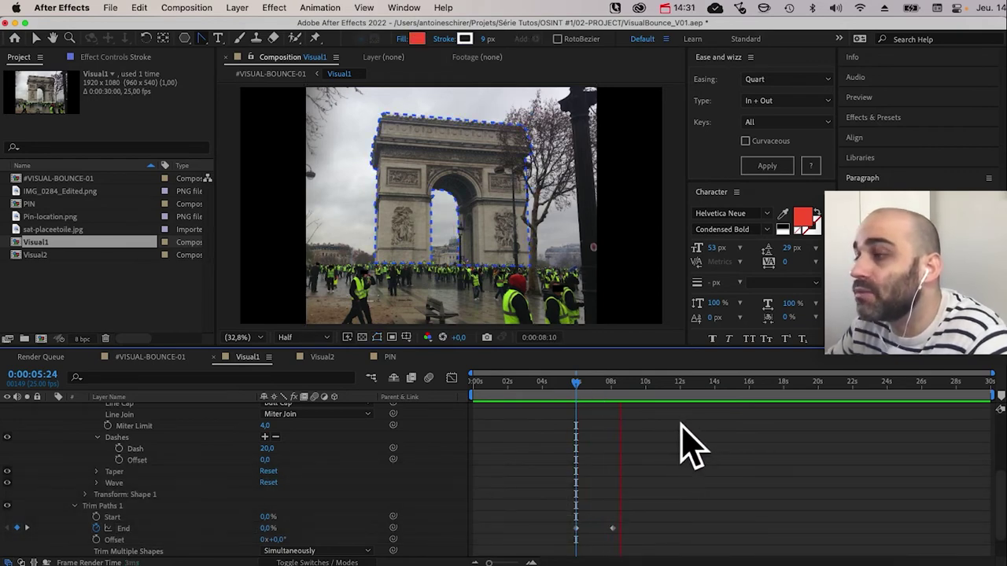
key("space")
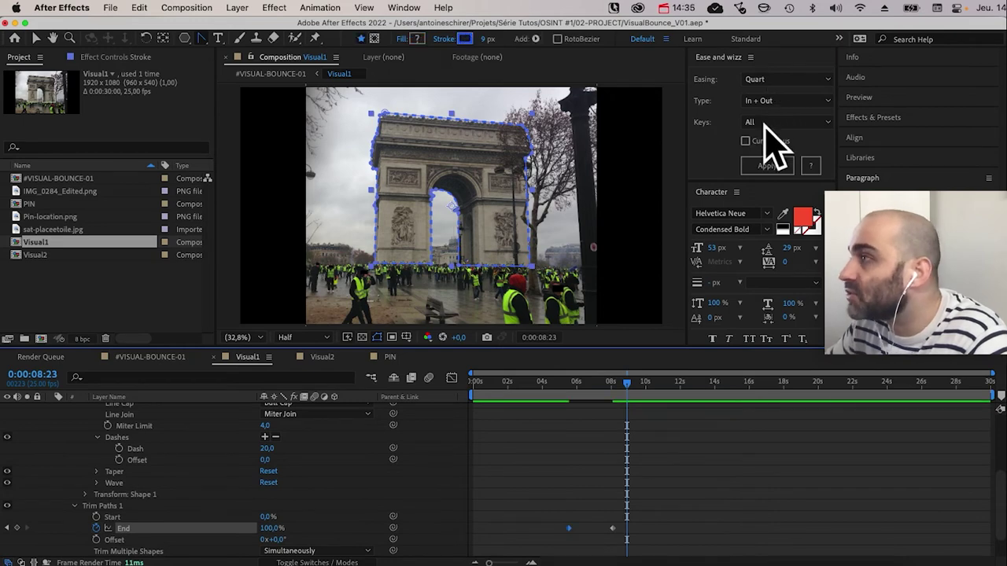
left_click(765, 165)
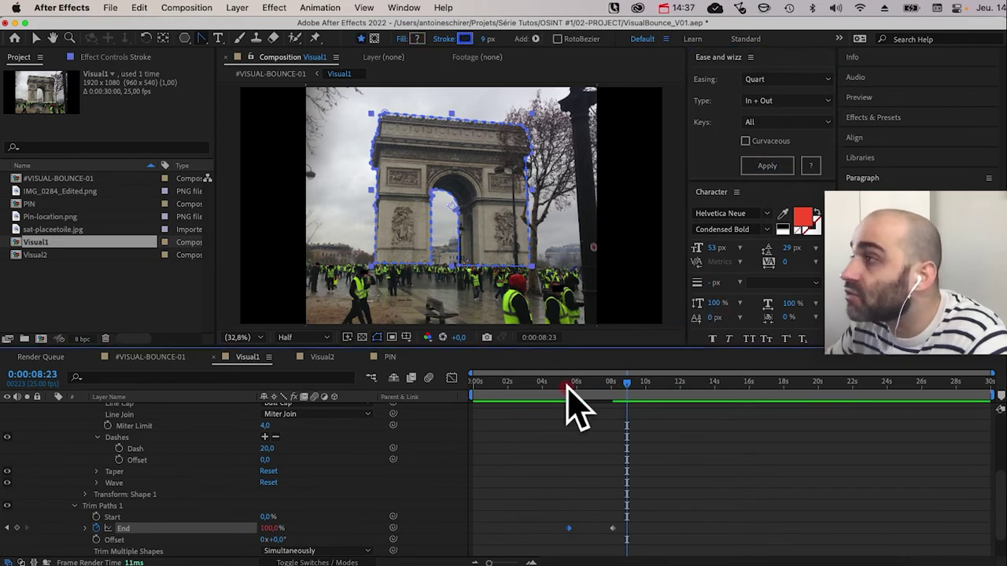
left_click(566, 384)
key("space")
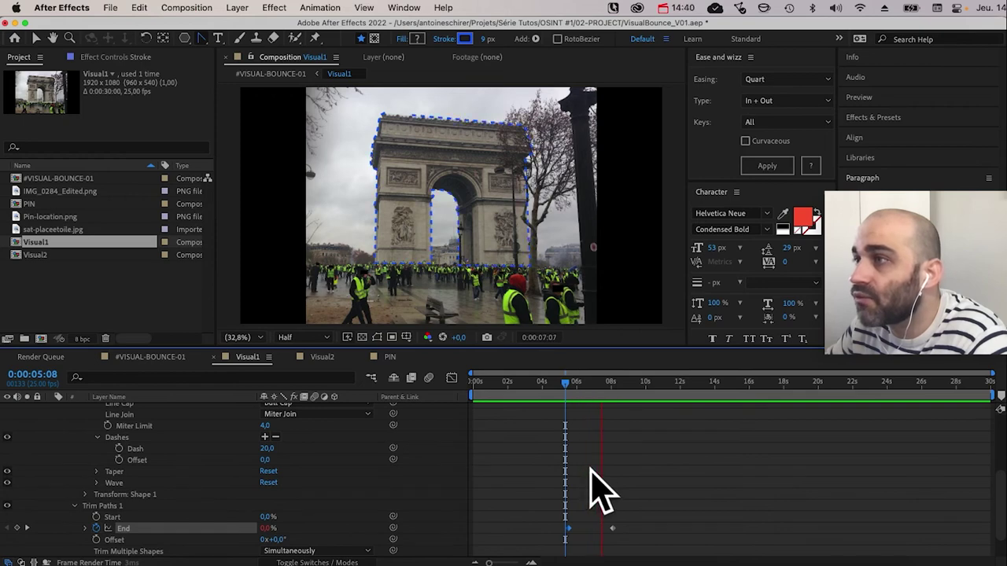
Step: Lengthen the outline's dashes to 21 and set the Trim Paths Offset to 2°
key("space")
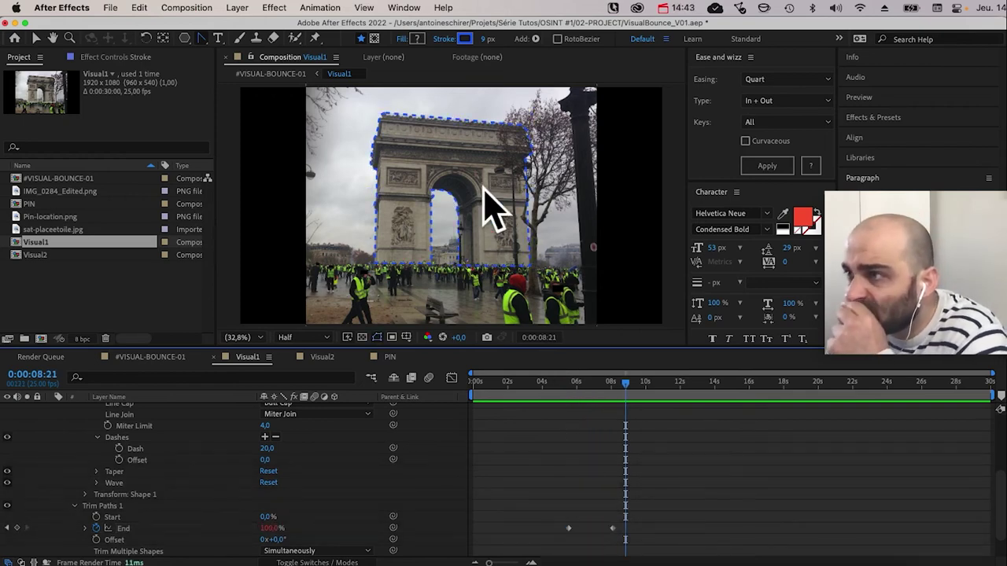
left_click(388, 126)
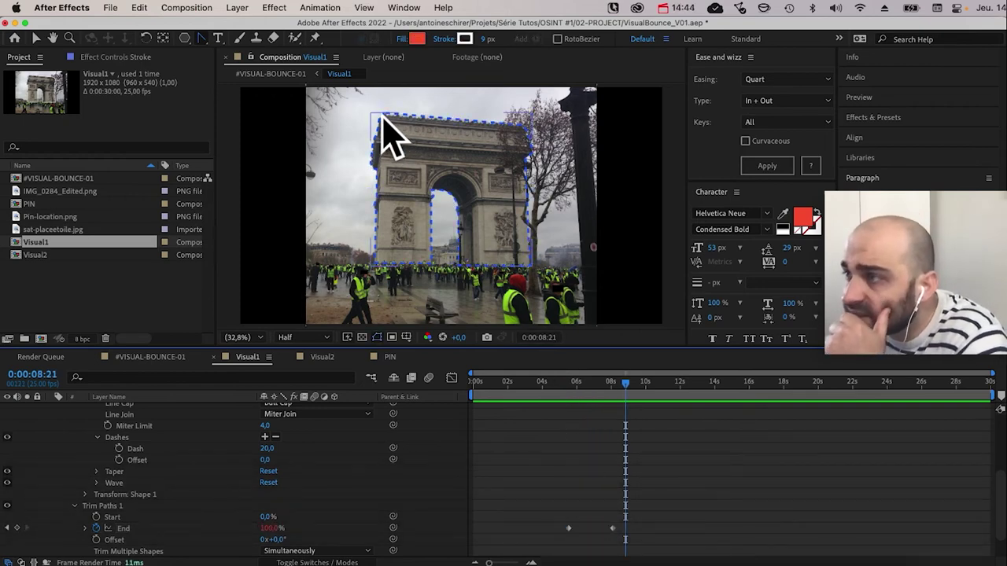
left_click_drag(622, 400, 603, 398)
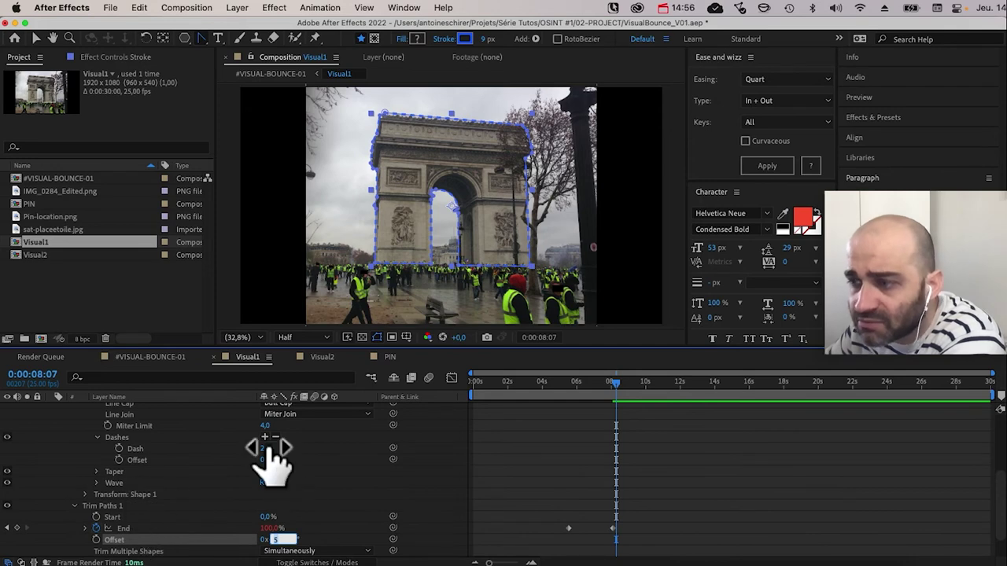
left_click(268, 448)
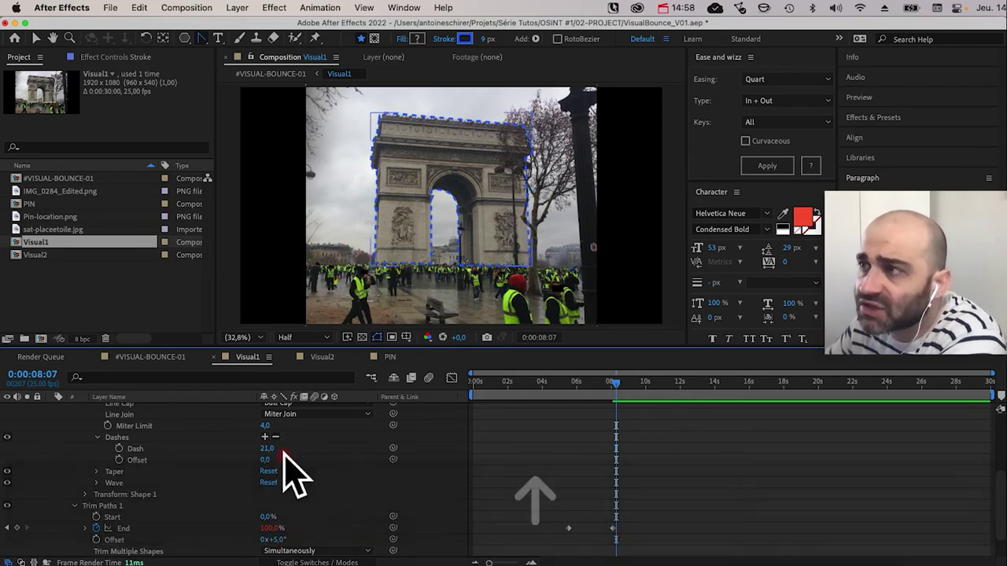
left_click(274, 540)
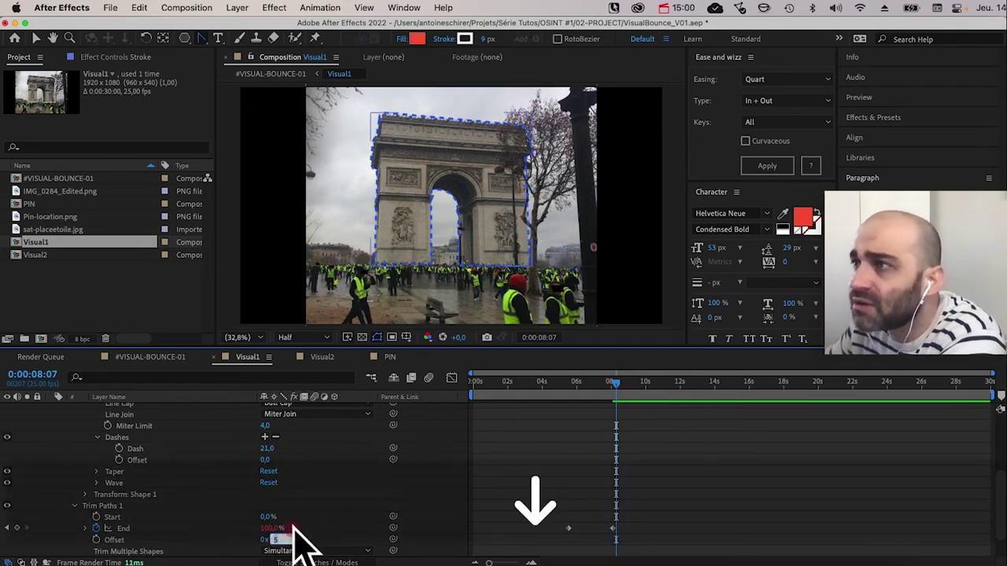
type("3")
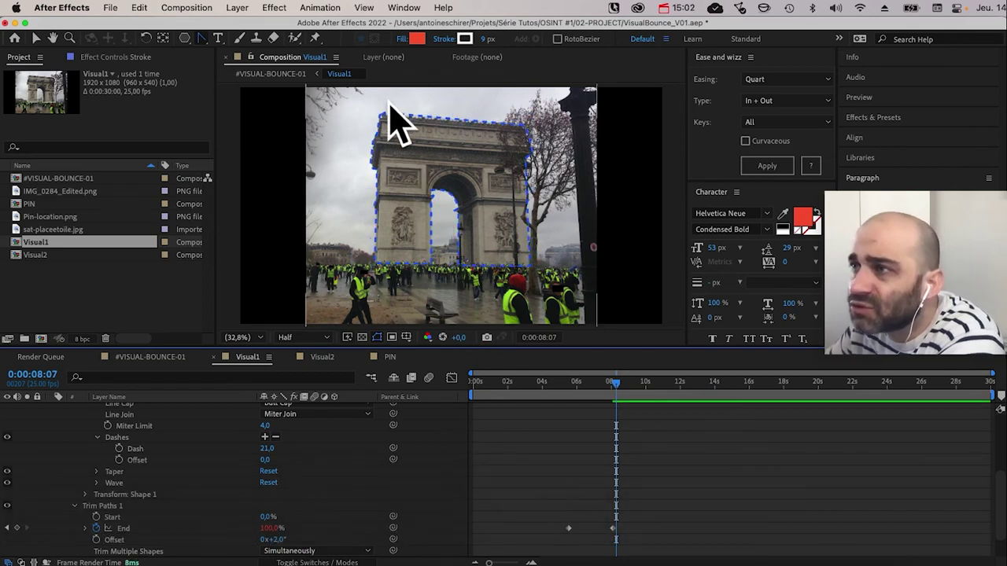
left_click_drag(600, 382, 620, 399)
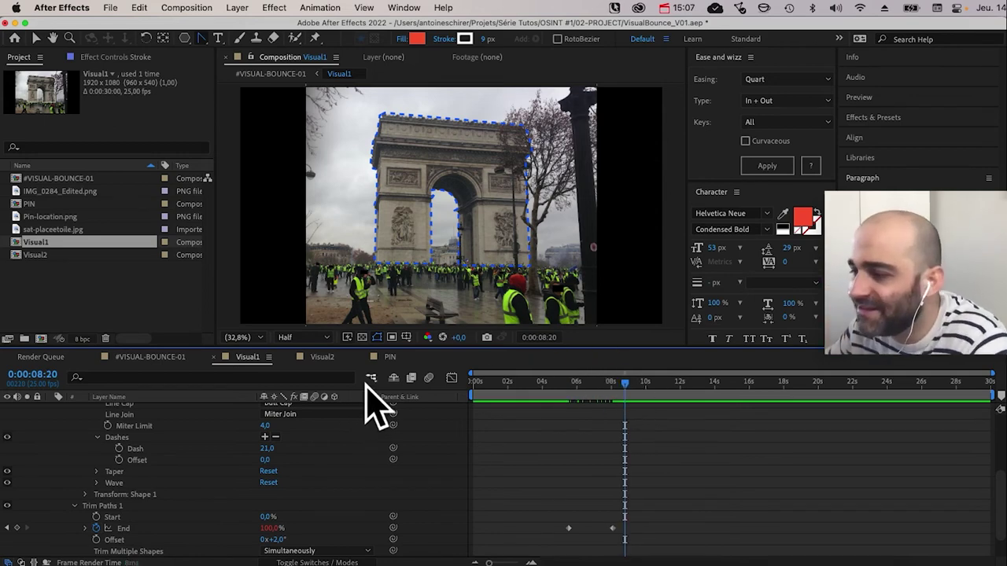
Step: Reveal only animated properties with U and return to #VISUAL-BOUNCE-01 via the flowchart
key("u")
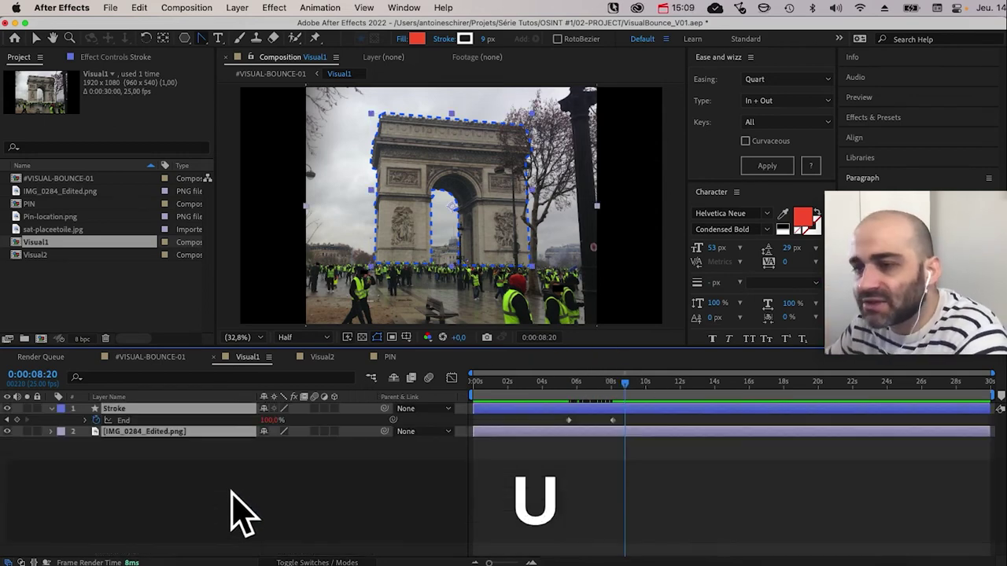
left_click(326, 453)
key("Tab")
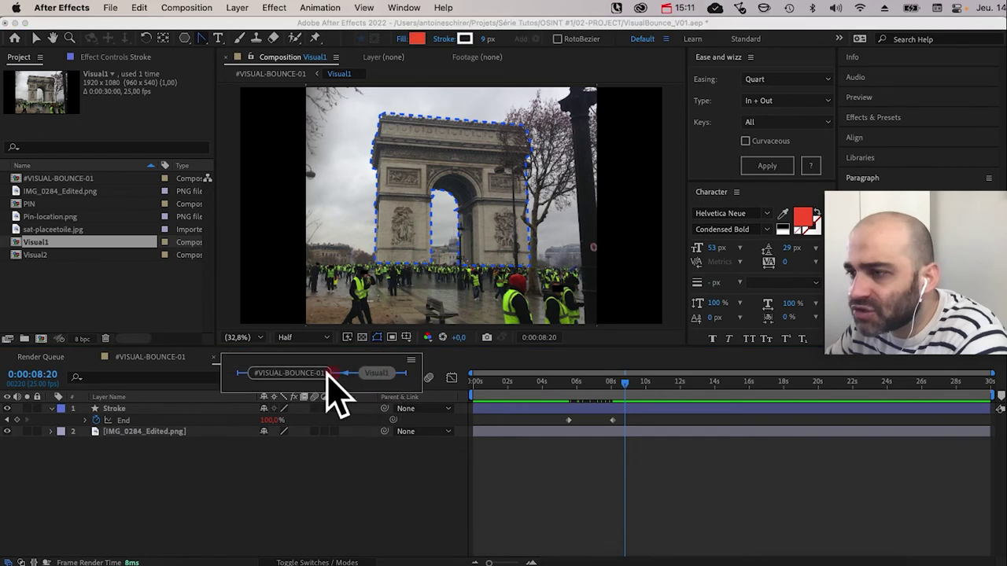
left_click(325, 368)
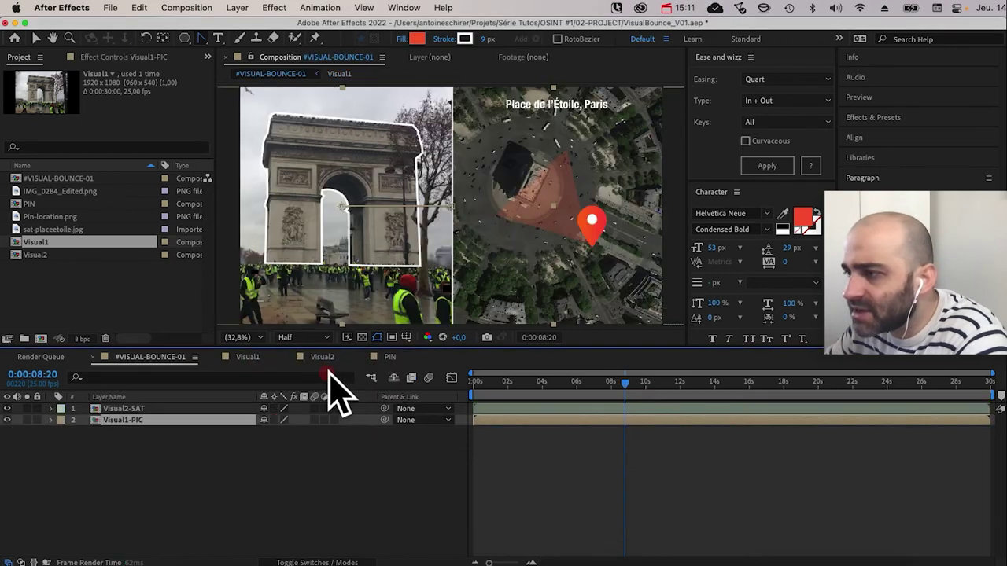
Step: Preview the side-by-side comp, shift Visual1's End keyframes later, then preview it again
left_click(555, 385)
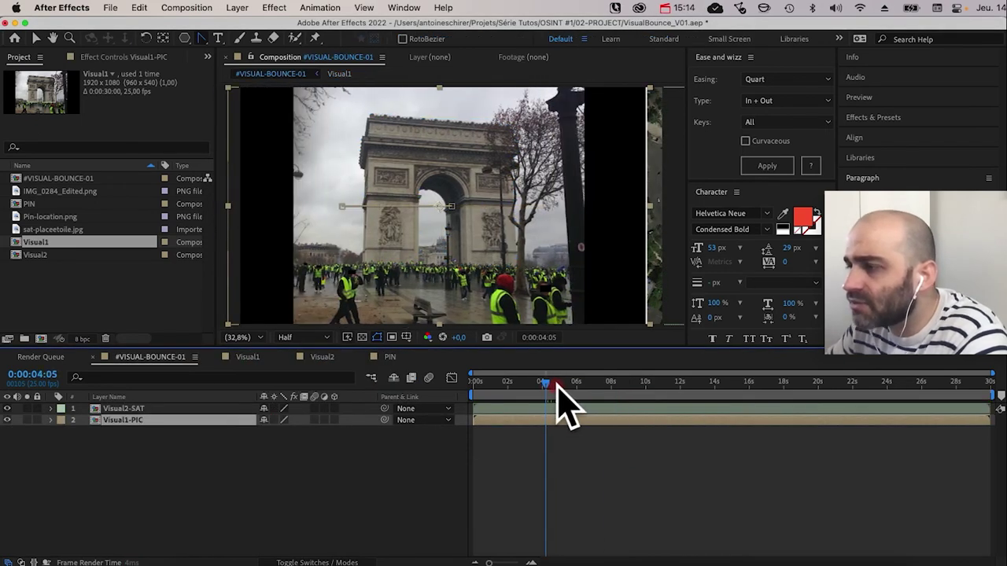
key("space")
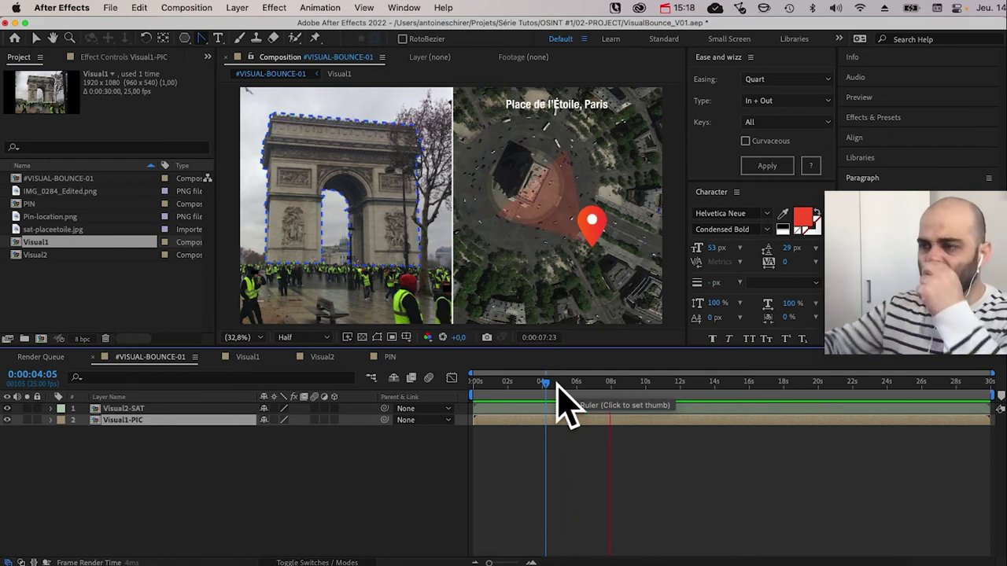
key("space")
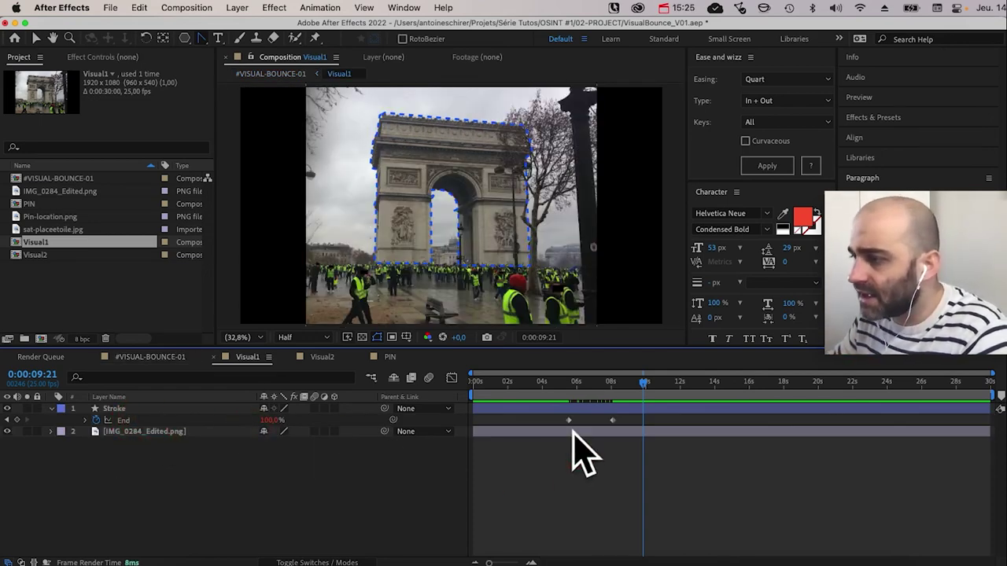
mouse_move(554, 419)
left_mouse_down()
mouse_move(614, 429)
mouse_move(584, 420)
mouse_move(596, 423)
left_mouse_up()
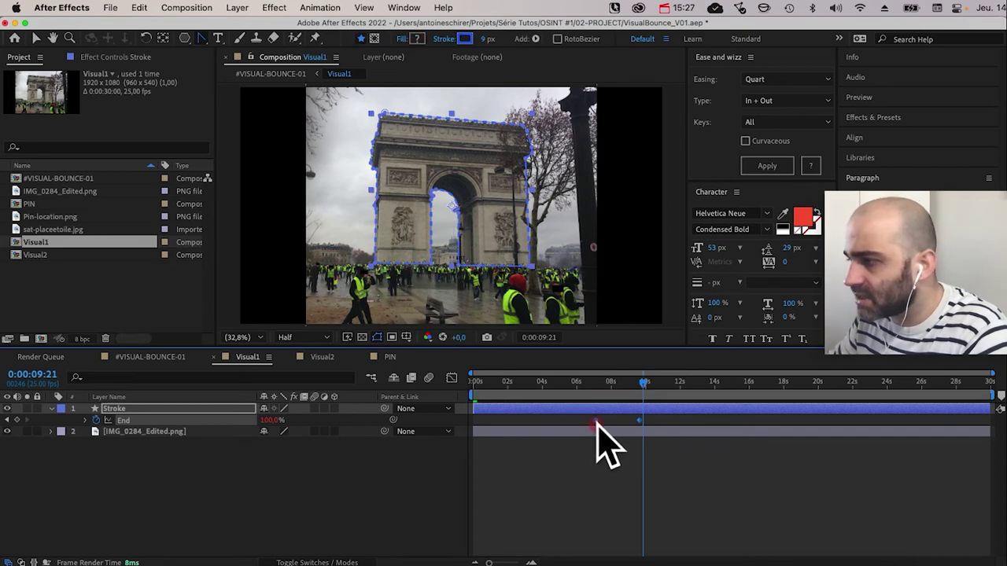
left_click(372, 379)
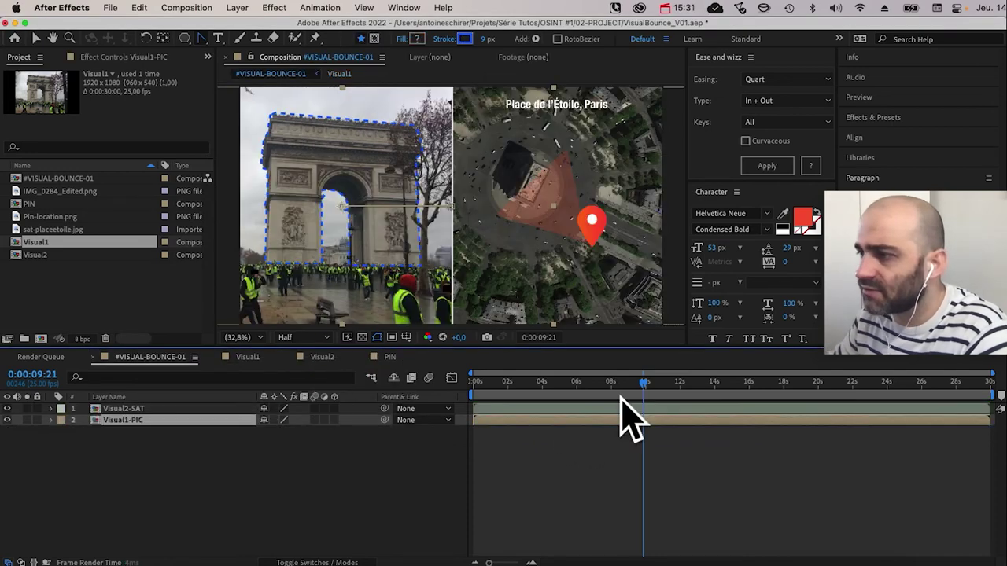
left_click_drag(621, 396, 572, 386)
key("space")
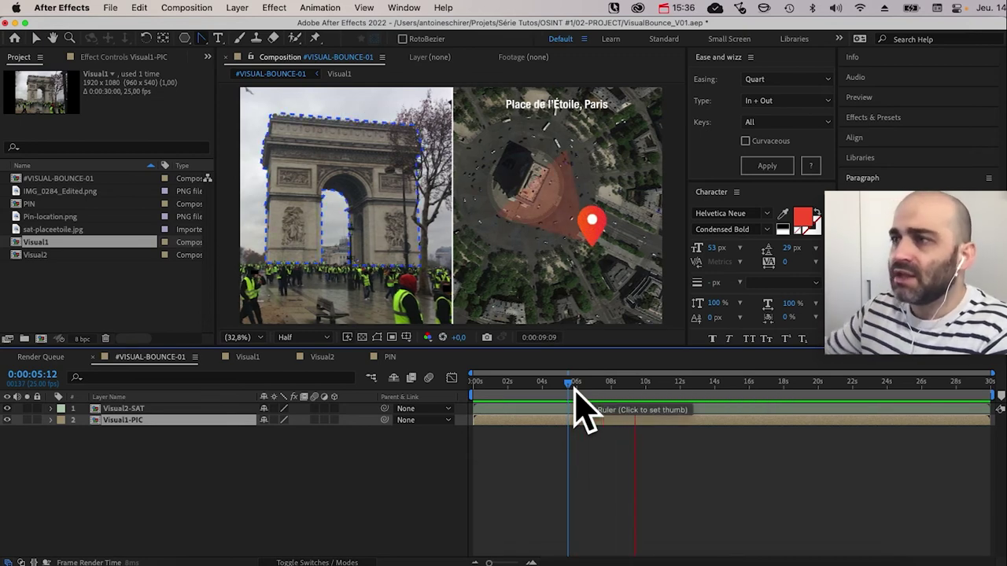
key("space")
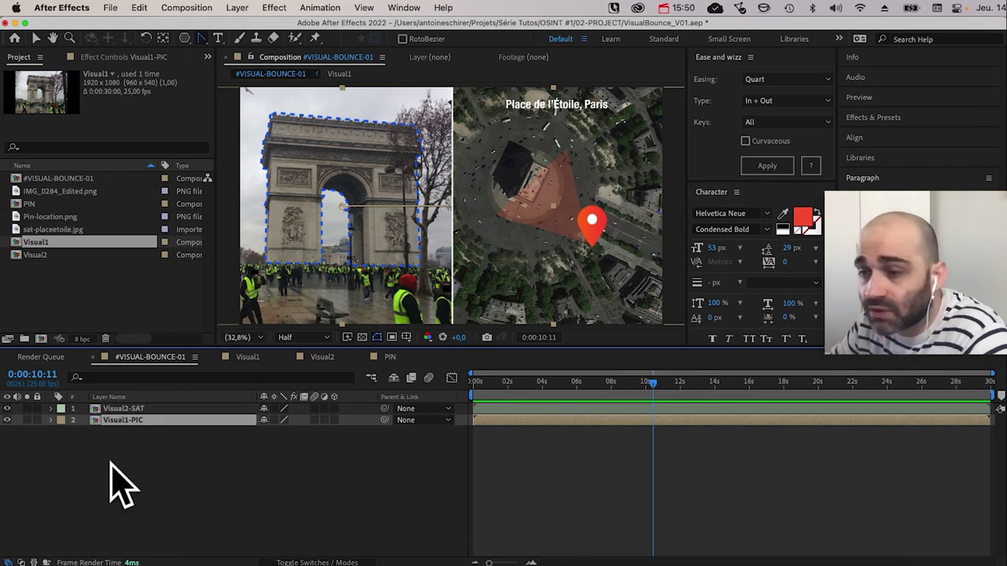
Step: Copy the Stroke outline layer from Visual1 into Visual2 and label it yellow
double_click(130, 421)
left_click(119, 408)
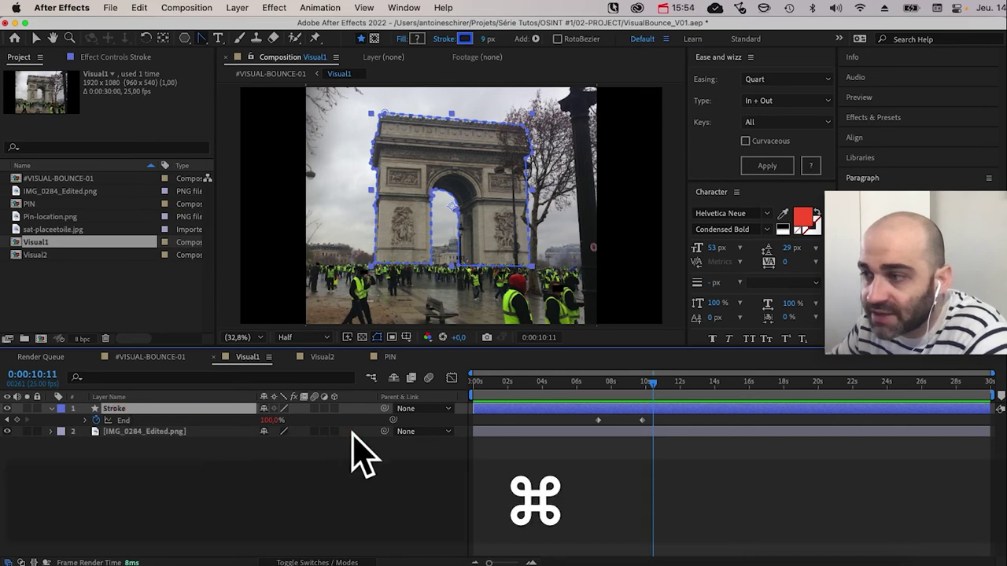
left_click(370, 378)
left_click(299, 383)
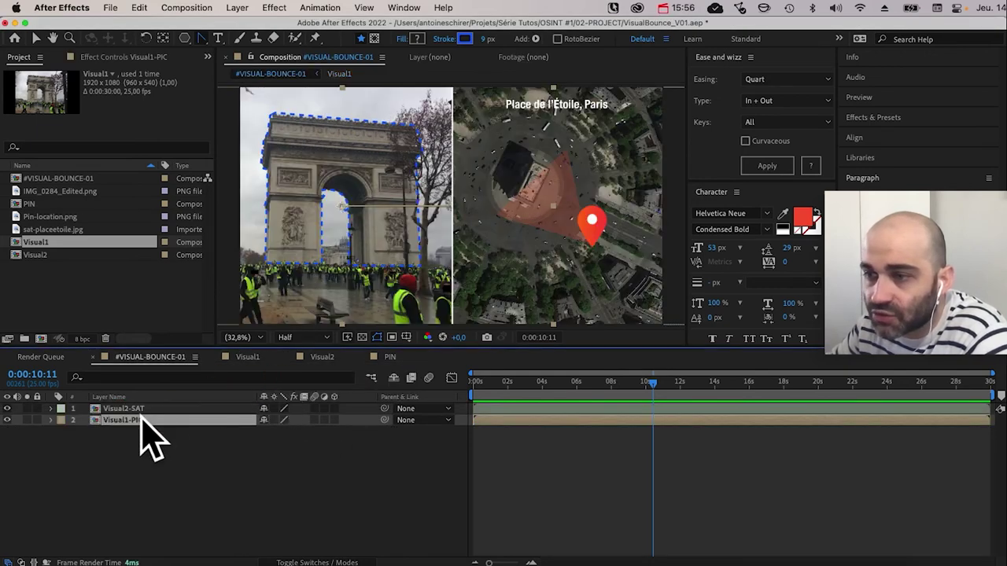
left_click(134, 410)
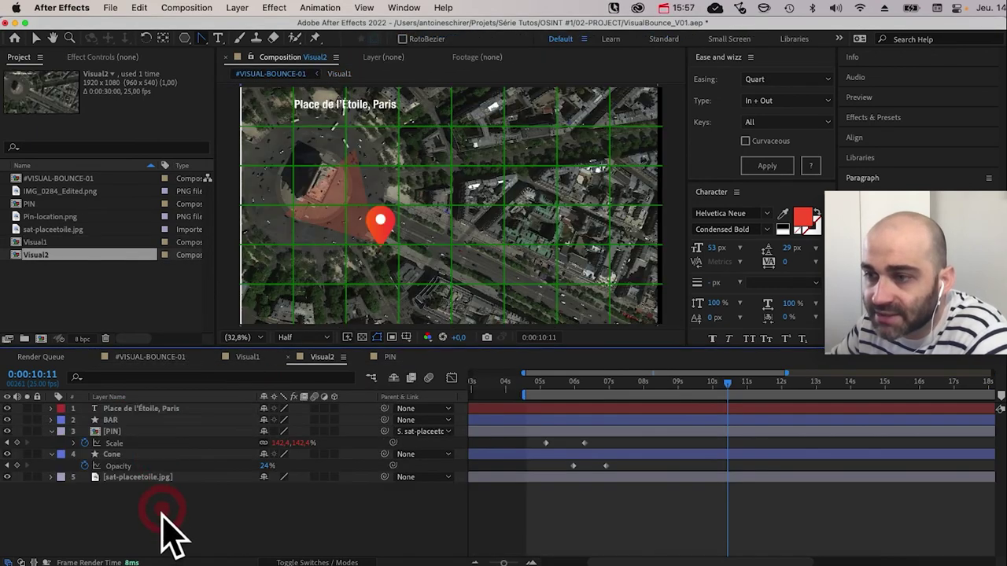
key("super+v")
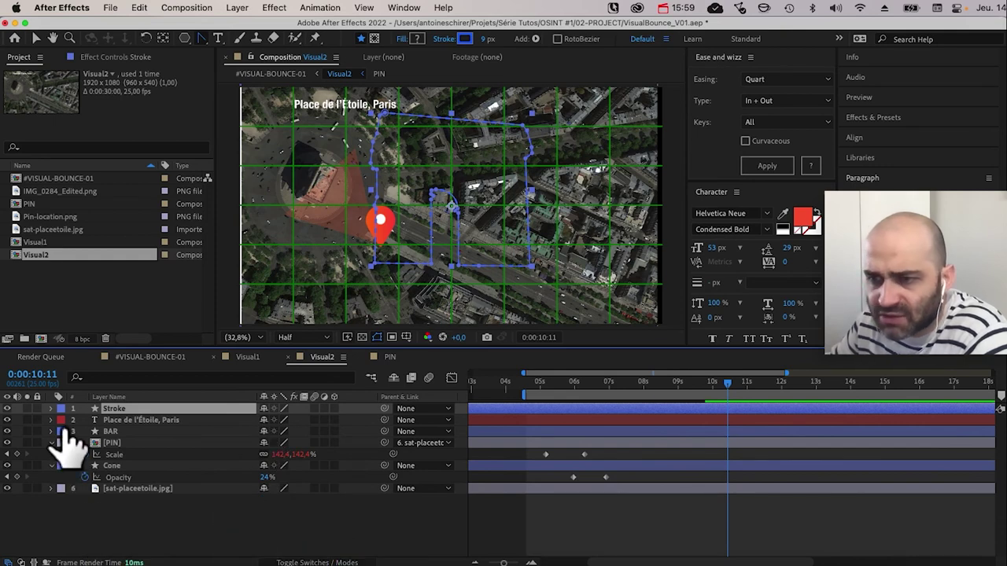
left_click(61, 409)
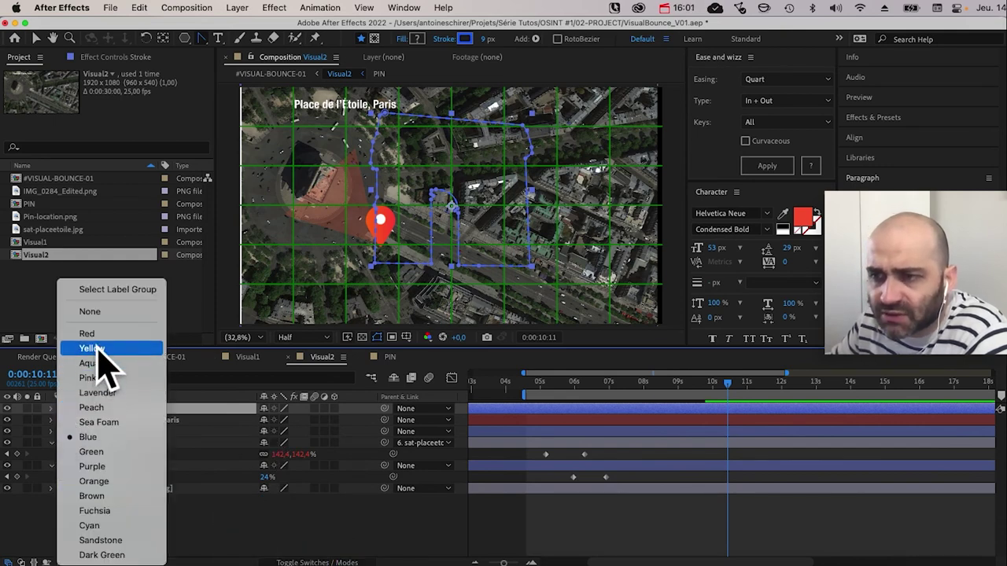
left_click(96, 349)
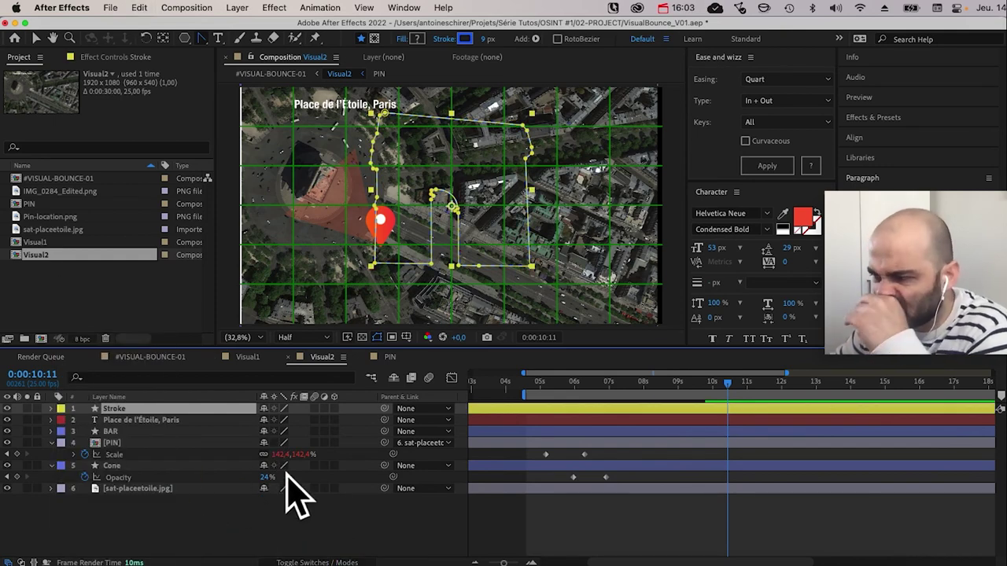
left_click(299, 499)
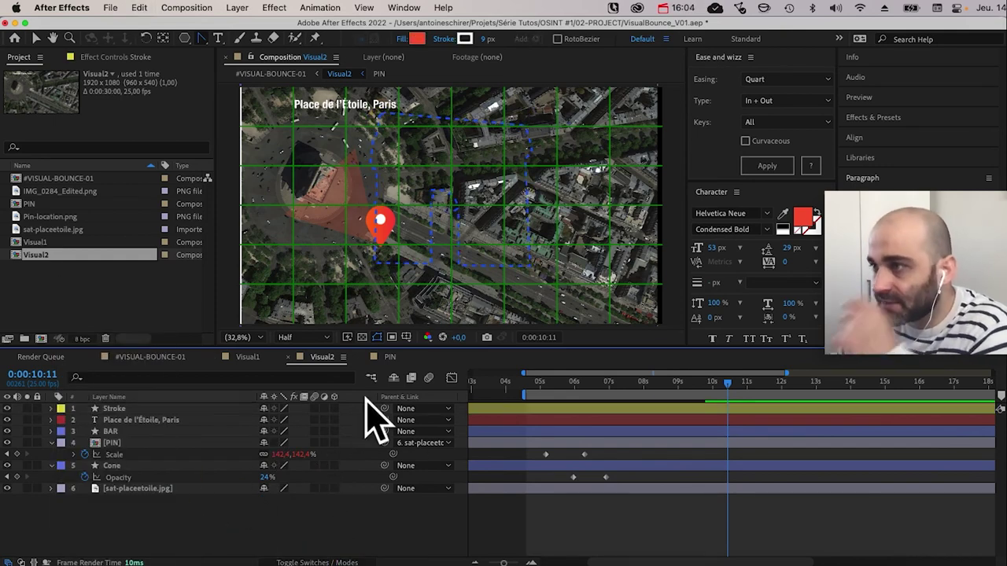
Step: Delete the old arch path from the pasted layer's Contents > Shape 1
left_click(51, 408)
left_click(63, 420)
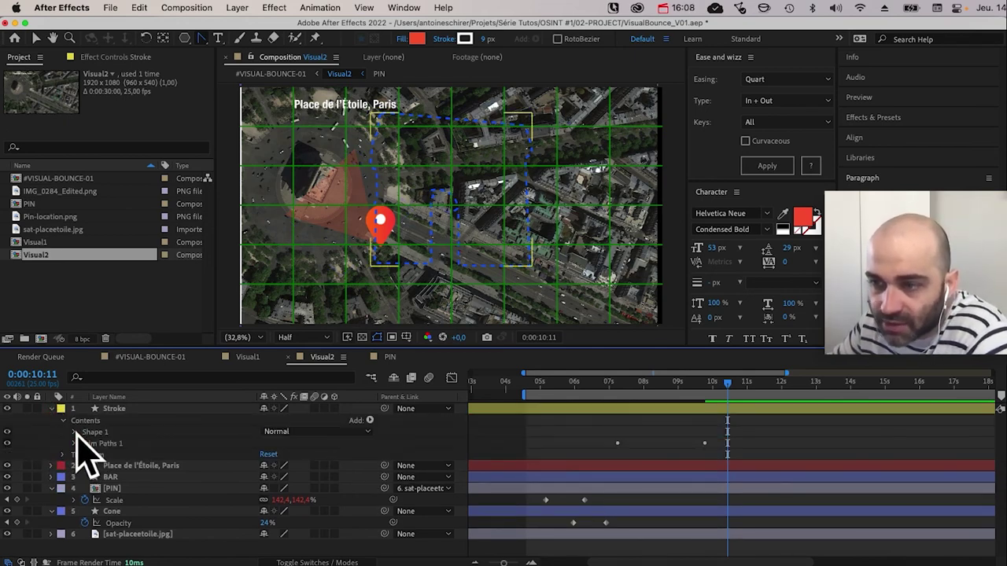
left_click(74, 432)
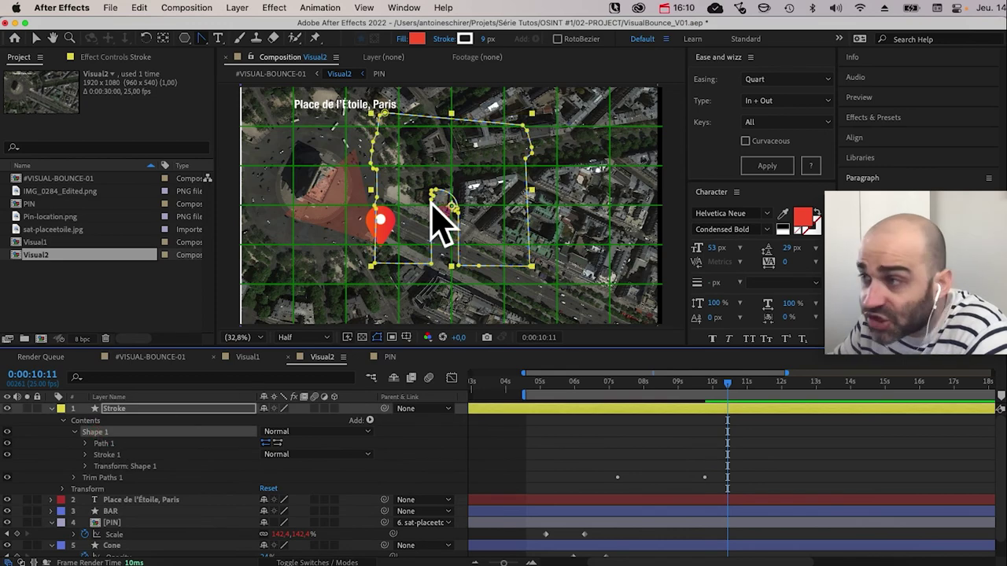
left_click(427, 483)
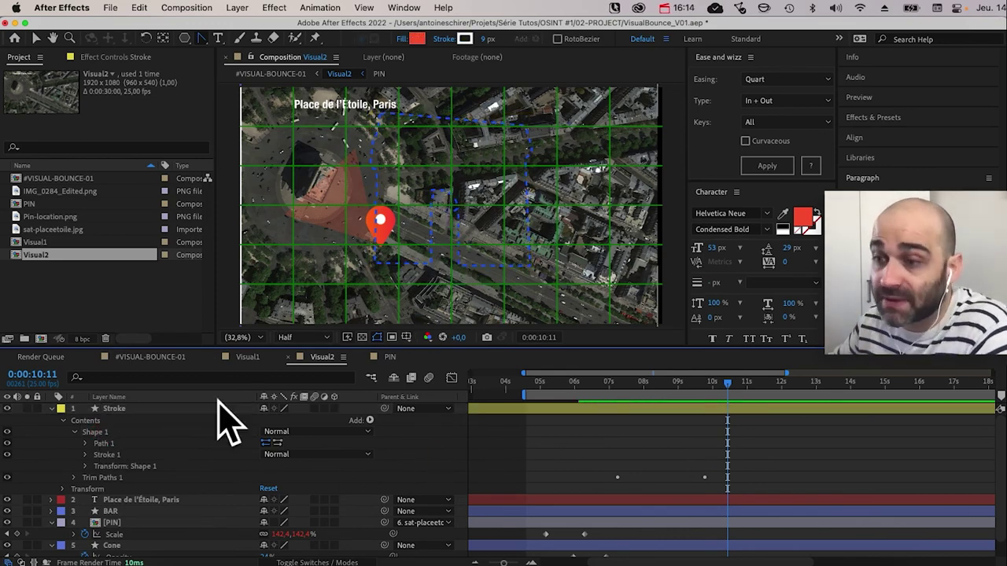
left_click(124, 444)
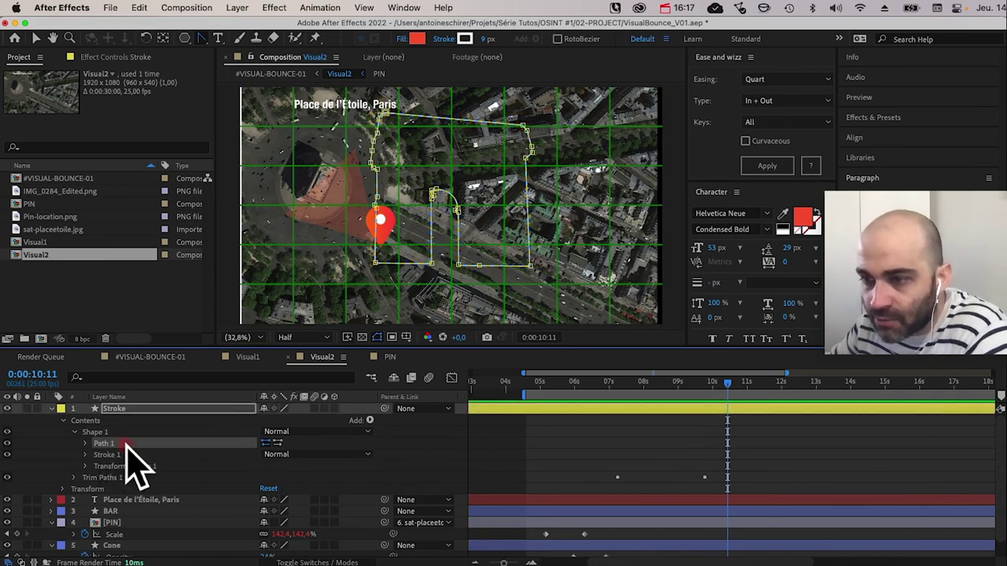
key("BackSpace")
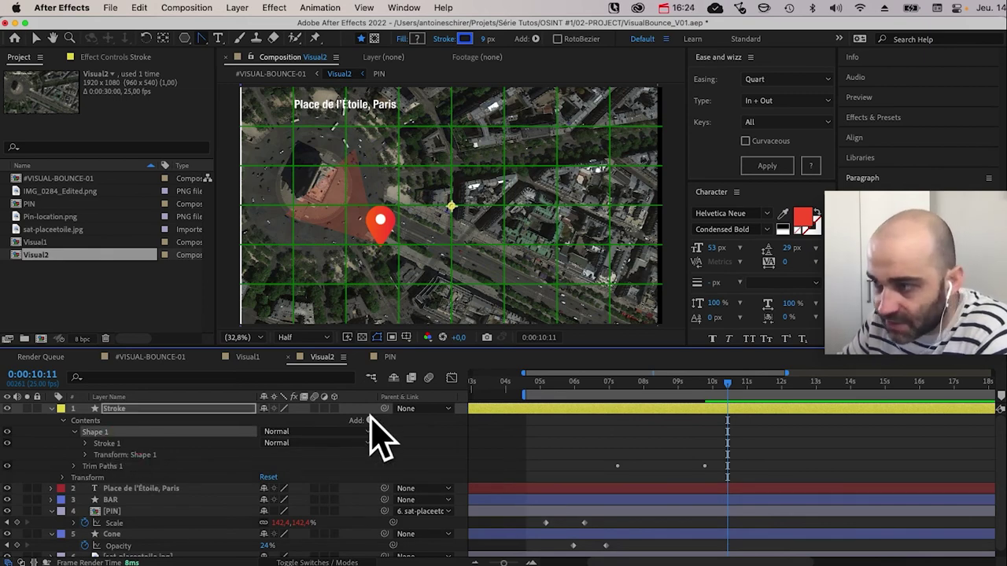
Step: Add a new empty path to Shape 1 and move it above Stroke 1
left_click(370, 421)
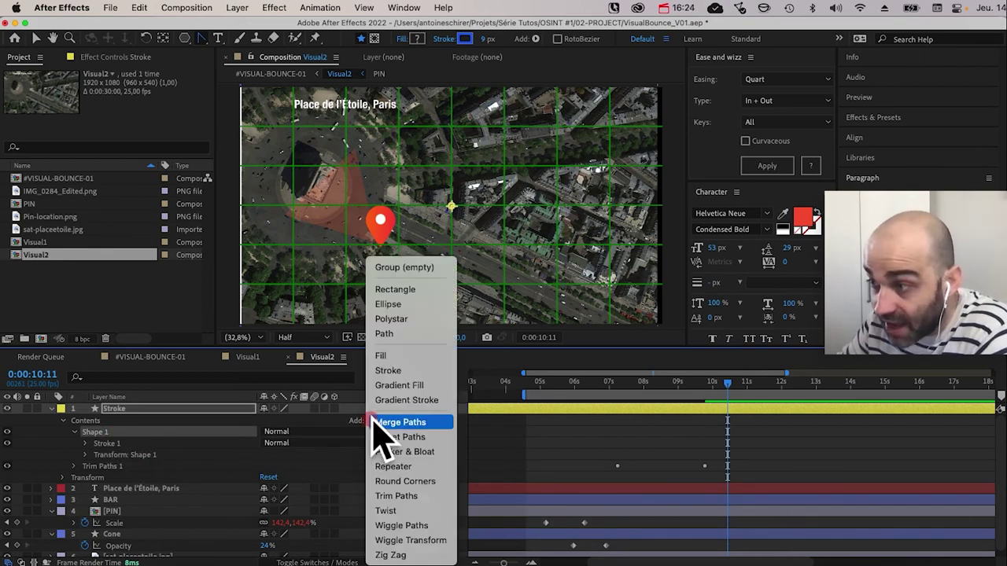
left_click(405, 334)
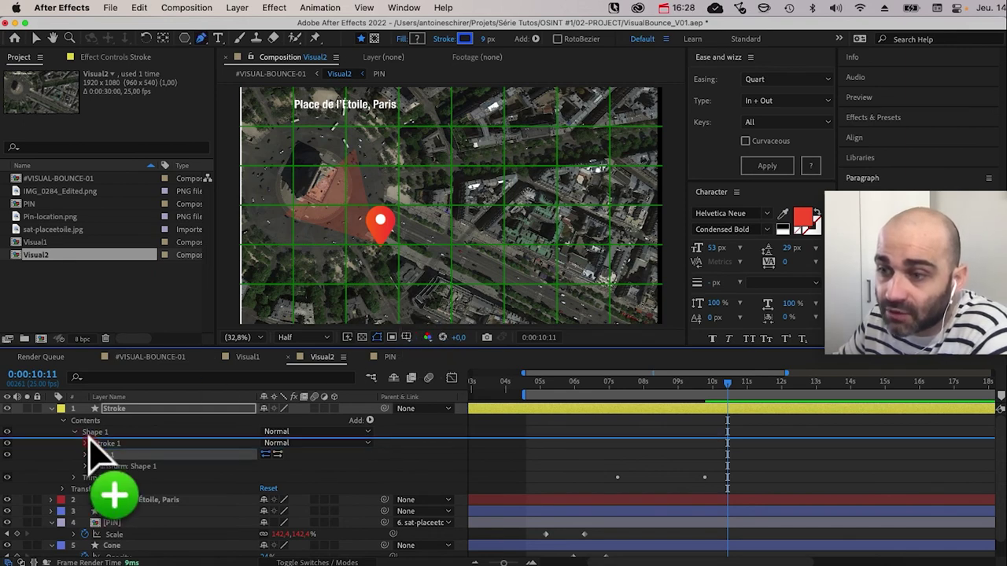
mouse_move(92, 445)
left_mouse_down()
mouse_move(118, 446)
mouse_move(105, 437)
left_mouse_up()
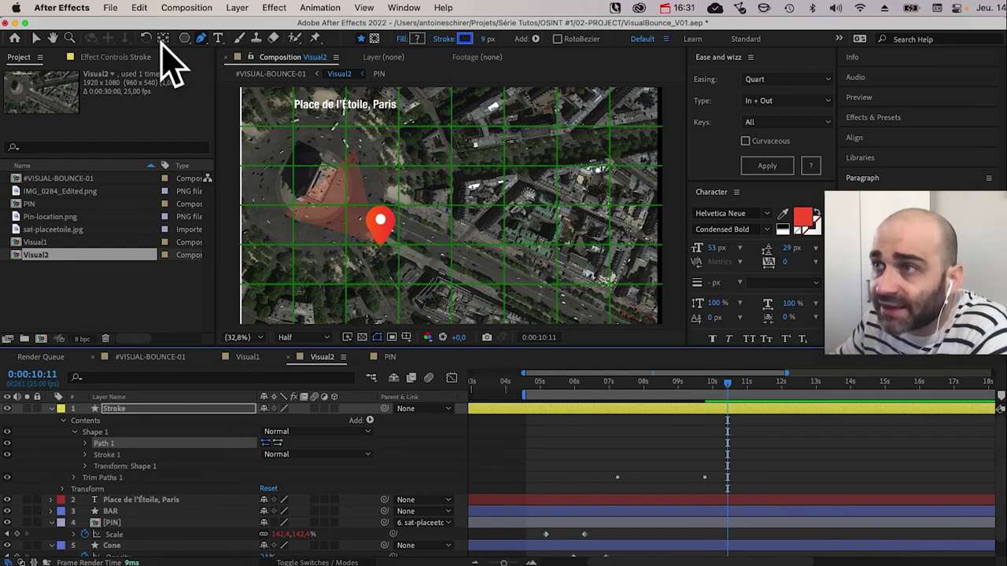
Step: Trace a closed outline around the Arc de Triomphe on the satellite map
left_click(321, 161)
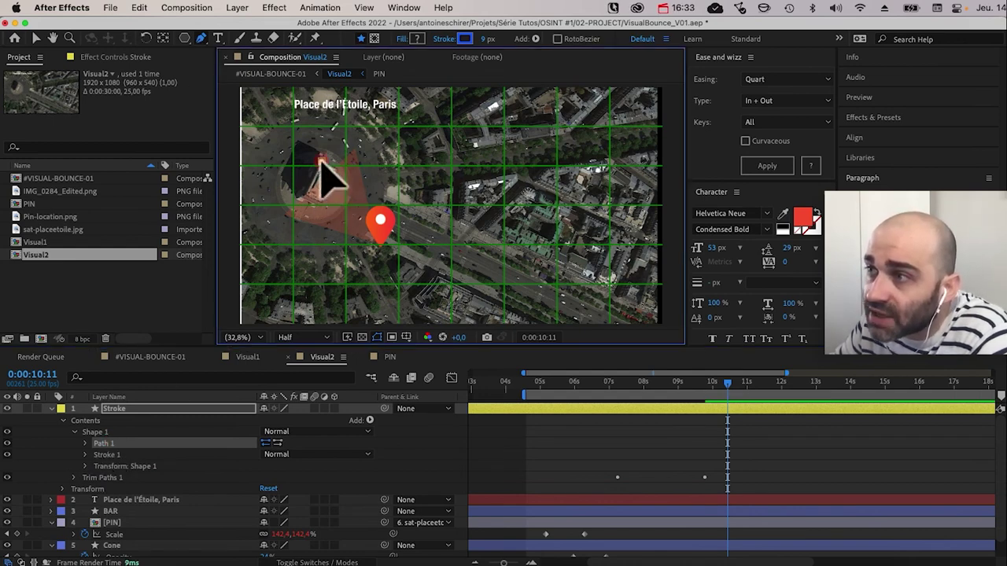
left_click(294, 196)
left_click(313, 208)
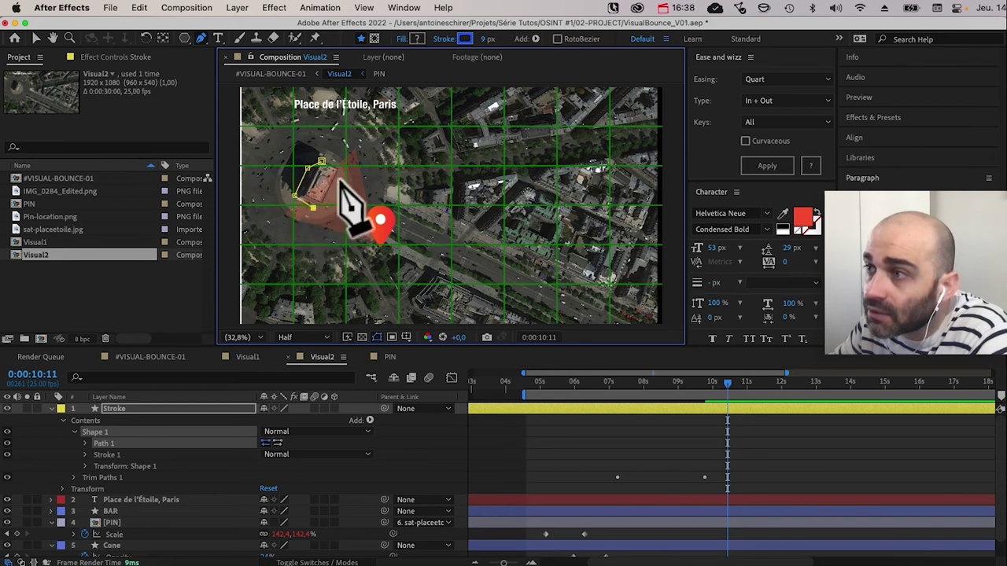
left_click(321, 203)
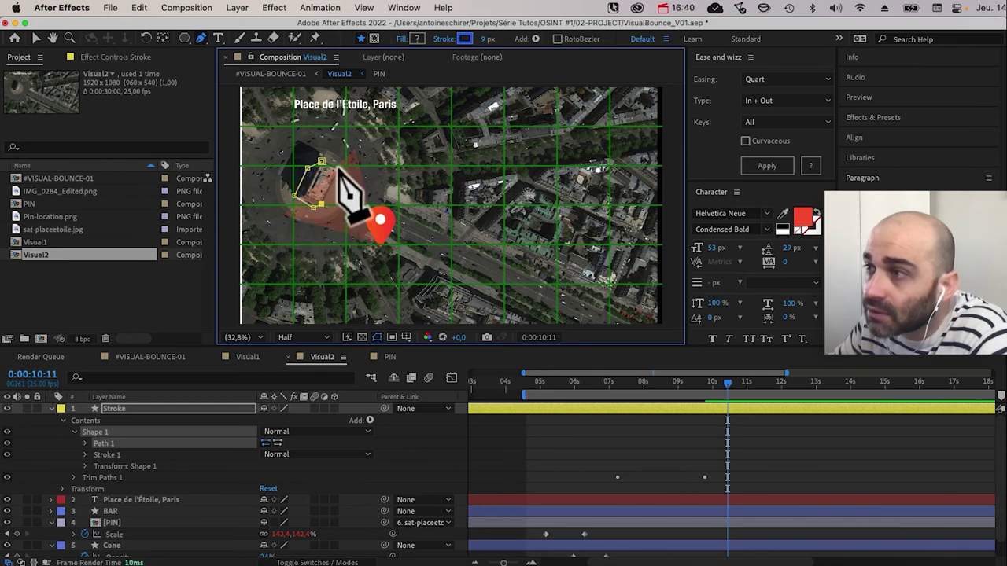
left_click(338, 169)
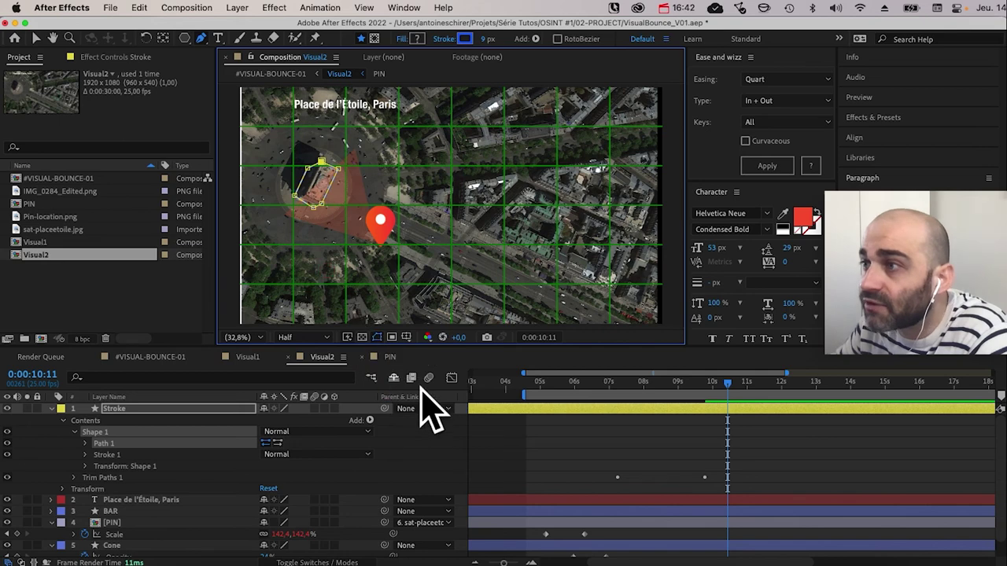
left_click(449, 472)
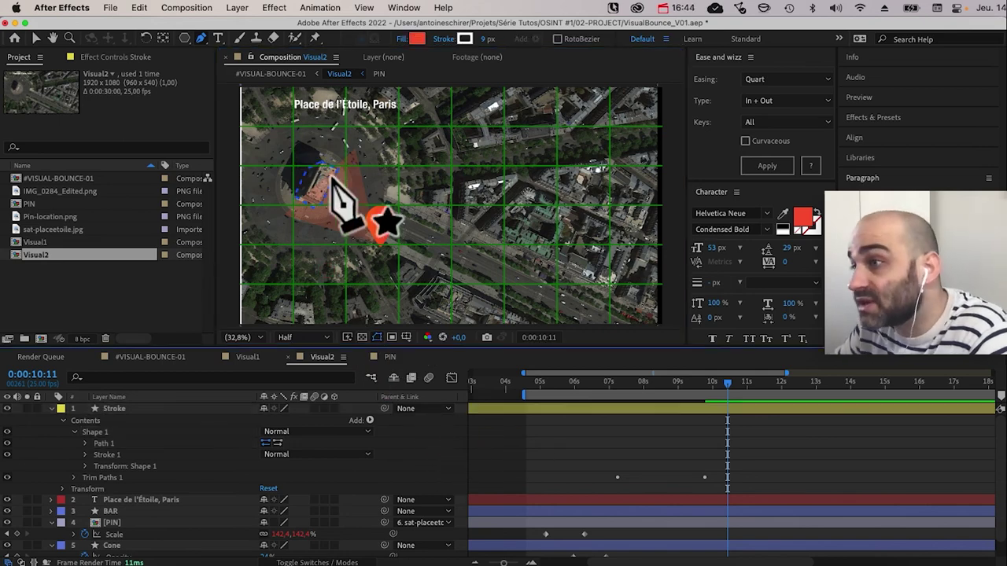
Step: Hide the proportional grid, zoom in on the arch, and select Path 1's path property
left_click(406, 337)
left_click(421, 366)
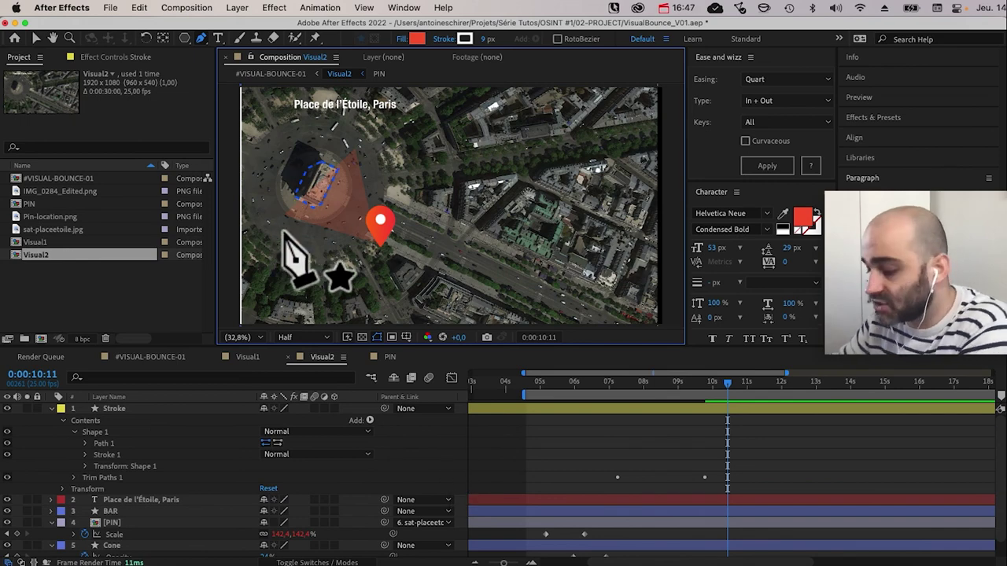
scroll(362, 216, "up", 4)
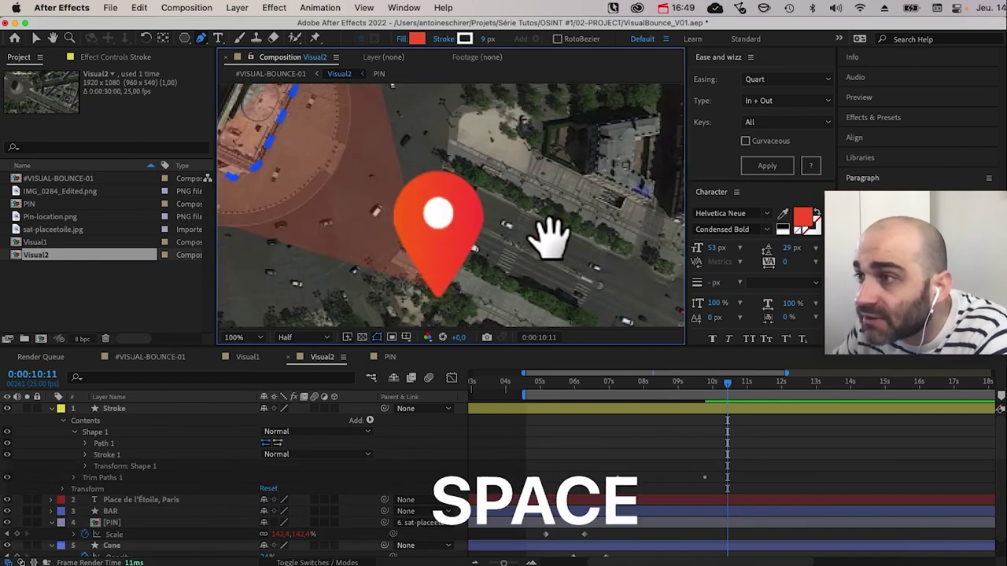
left_click_drag(551, 236, 674, 288)
left_click(84, 444)
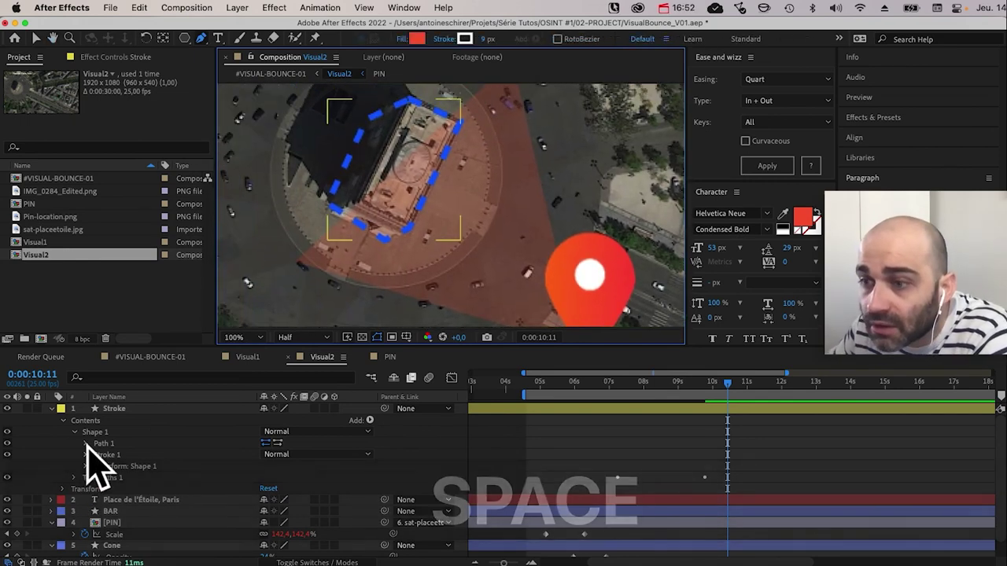
left_click(124, 455)
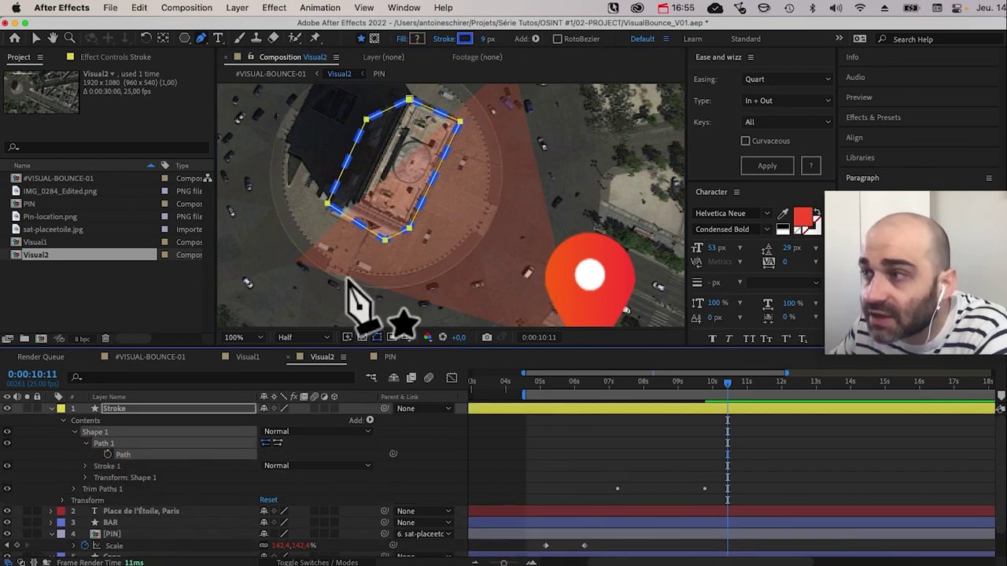
Step: Move the outline's bottom and left points onto the arch's corners, then fit the viewer
key("v")
key("shift")
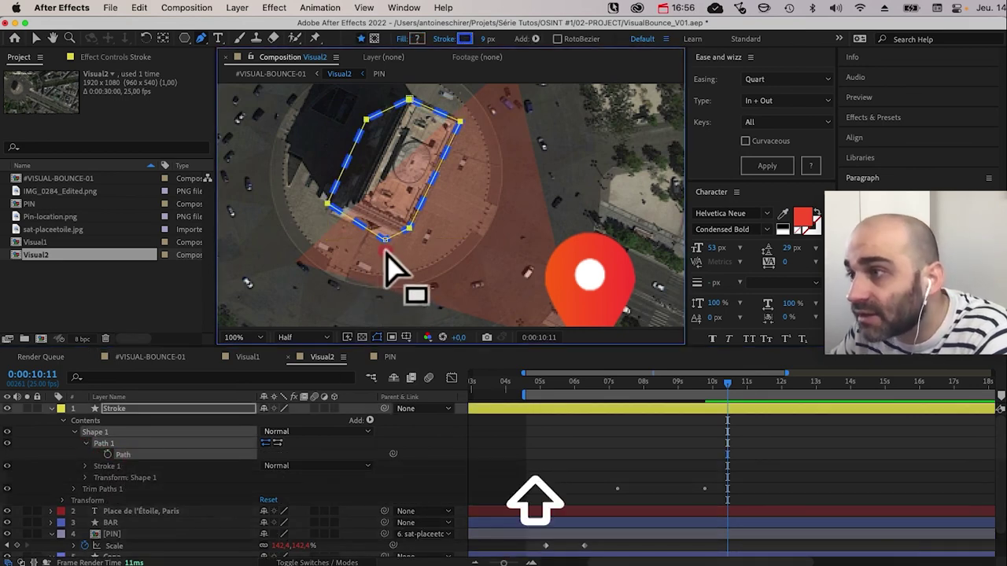
left_click_drag(383, 237, 392, 249)
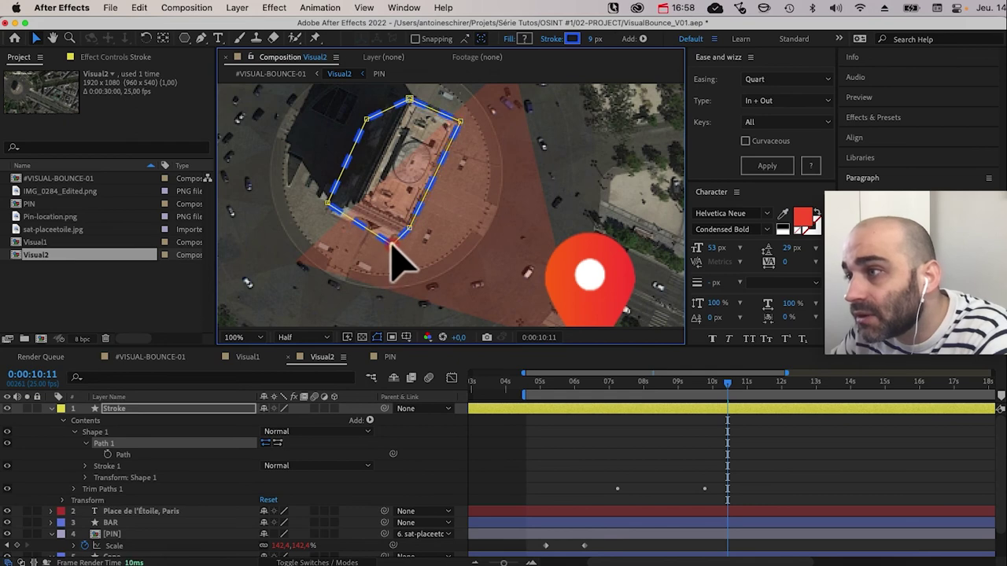
left_click_drag(327, 203, 322, 214)
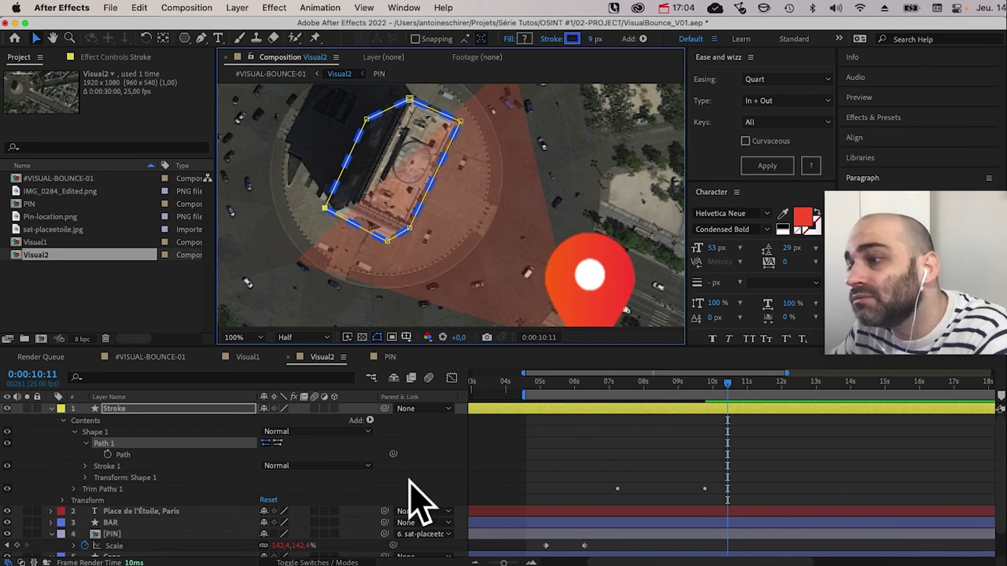
key("super+shift+a")
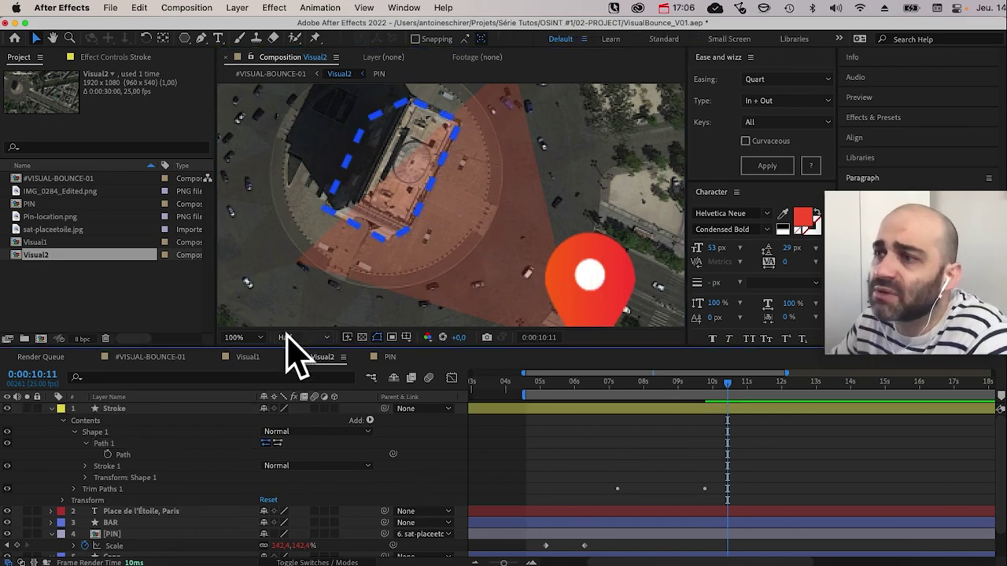
left_click(258, 338)
left_click(263, 98)
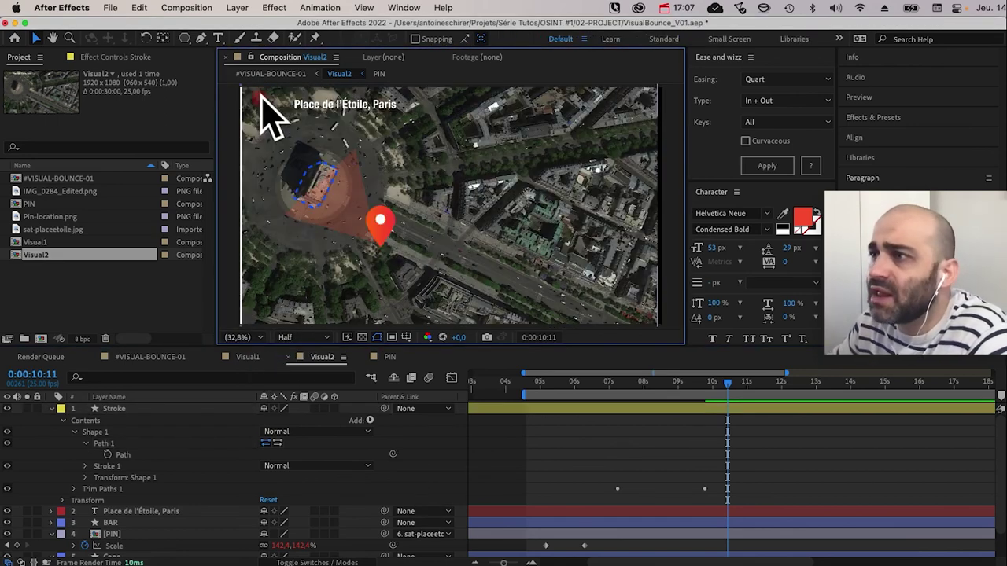
key("Tab")
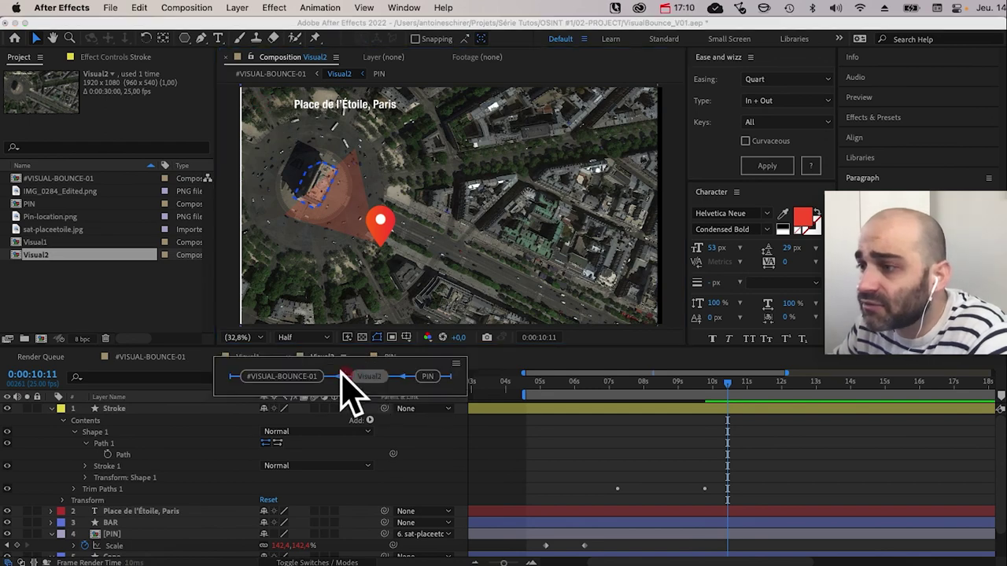
Step: Open #VISUAL-BOUNCE-01 and scrub through the animation between about 8 and 11 seconds
left_click(276, 377)
left_click(620, 379)
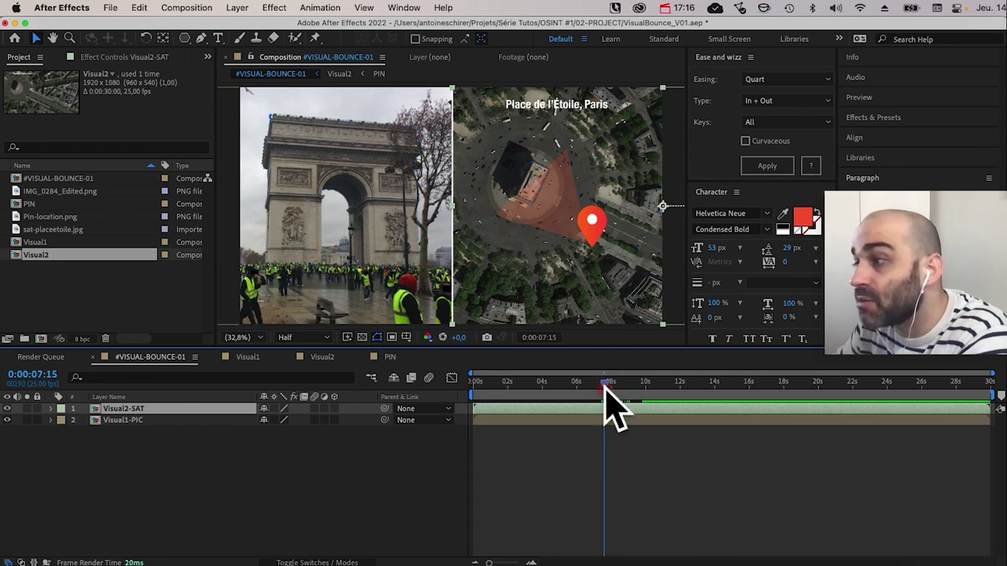
left_click_drag(605, 386, 696, 380)
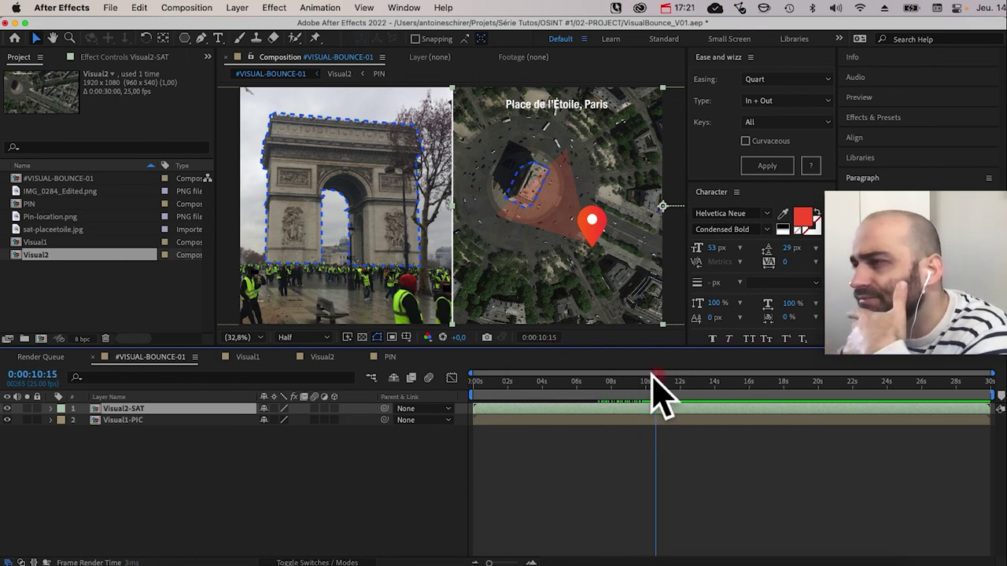
left_click_drag(652, 379, 592, 387)
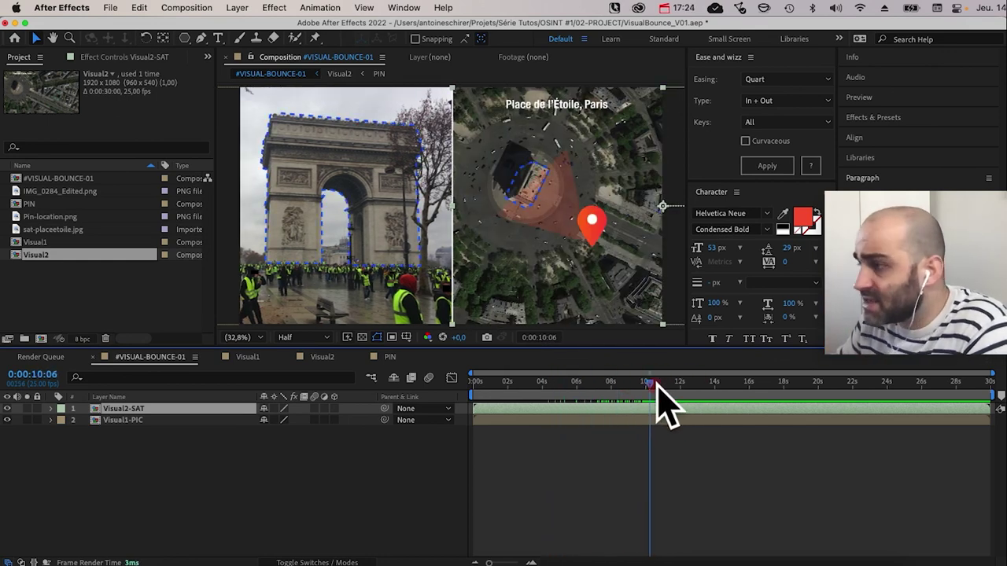
left_click_drag(656, 388, 678, 397)
Step: Preview the animation from the start, select the Visual2-SAT and Visual1-PIC layers, and replay
left_click(370, 379)
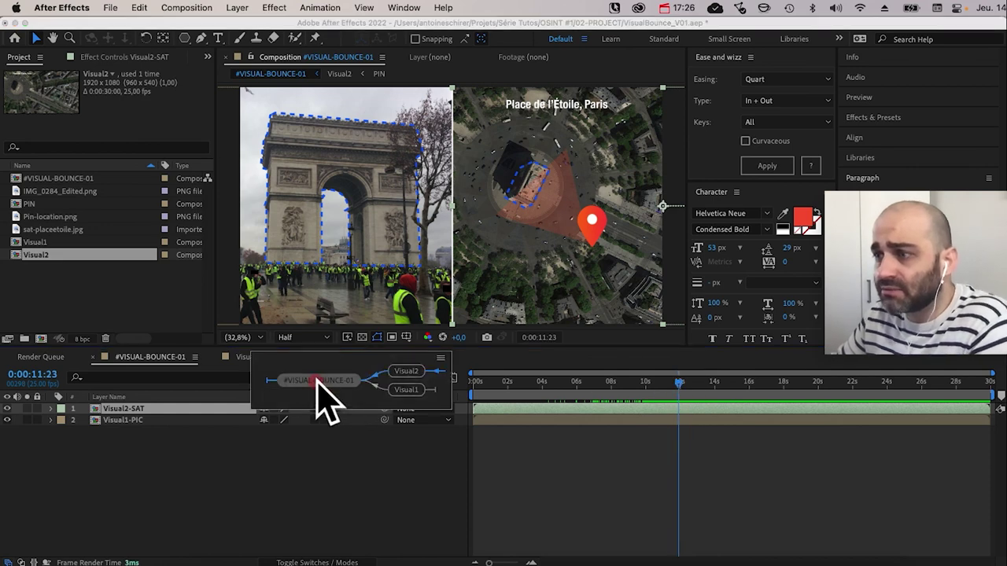
left_click(472, 382)
key("space")
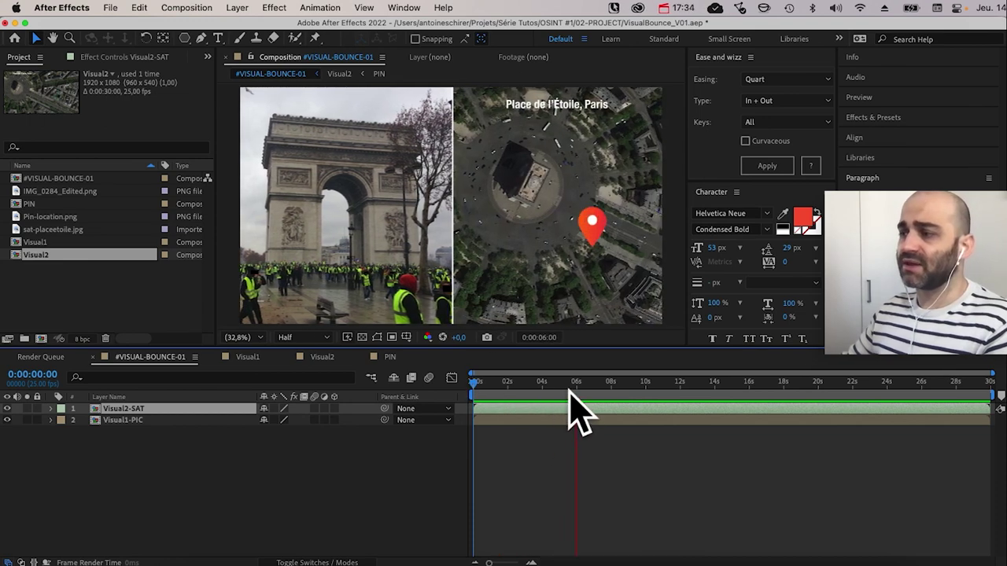
left_click(551, 405)
left_click_drag(556, 403, 527, 403)
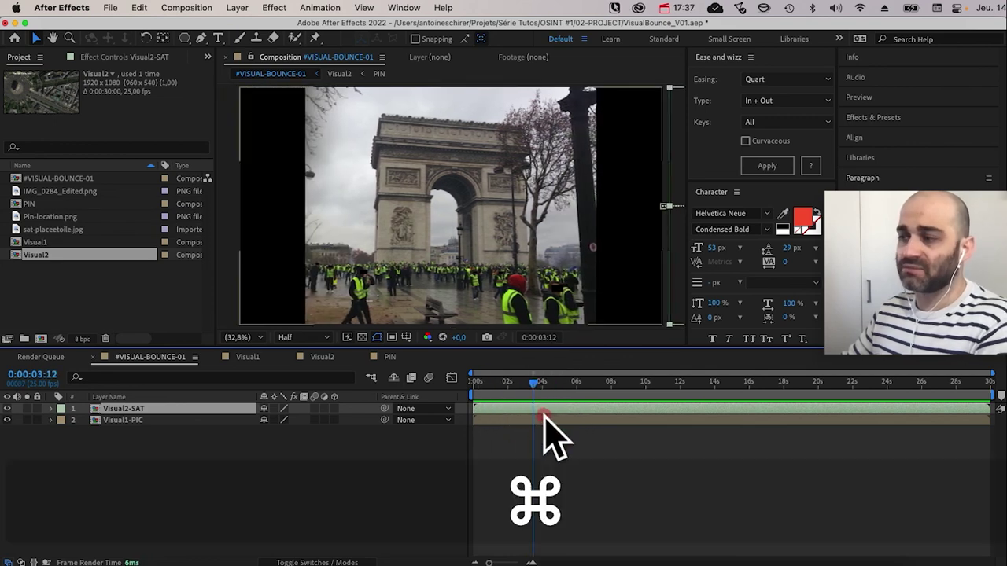
left_click(542, 409, "super")
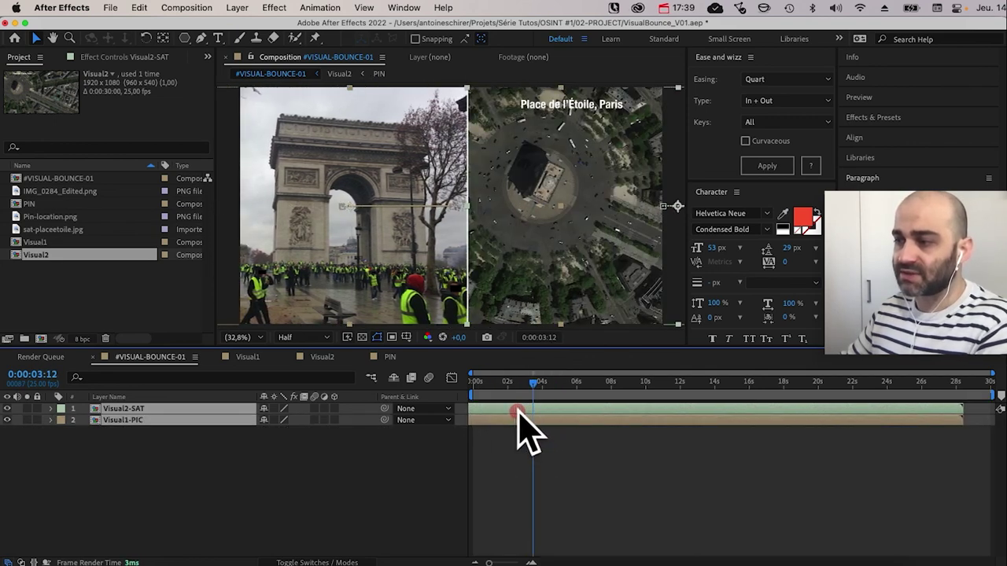
key("space")
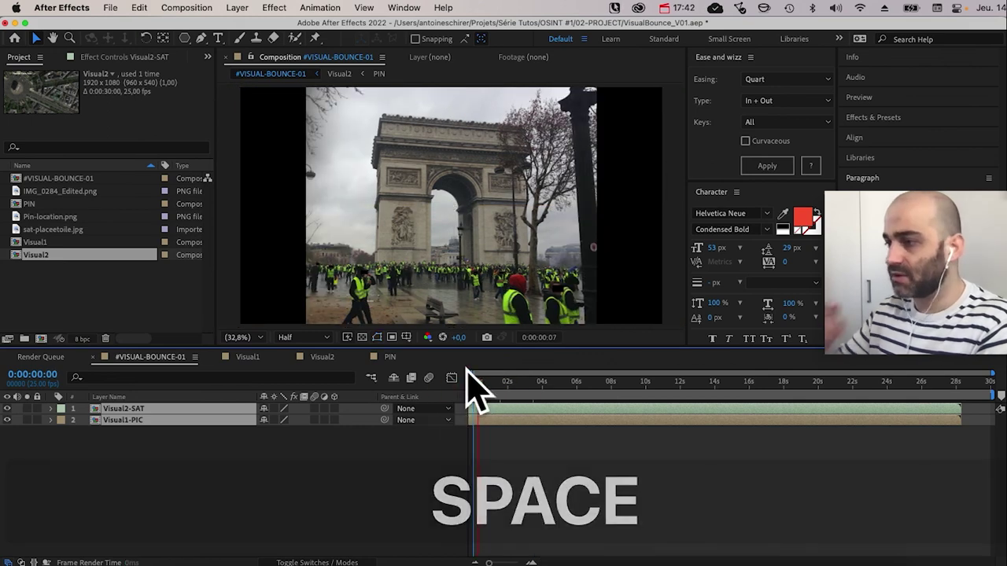